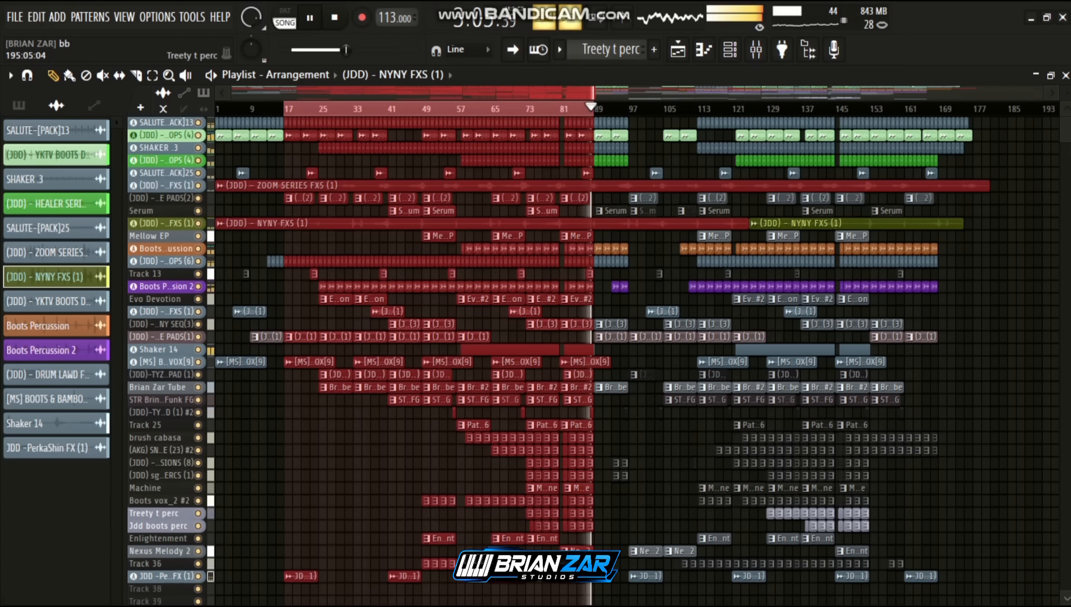
Stop playback and solo the SALUTE-[PACK]13 track in the playlist.
{"action": "key", "text": "space"}
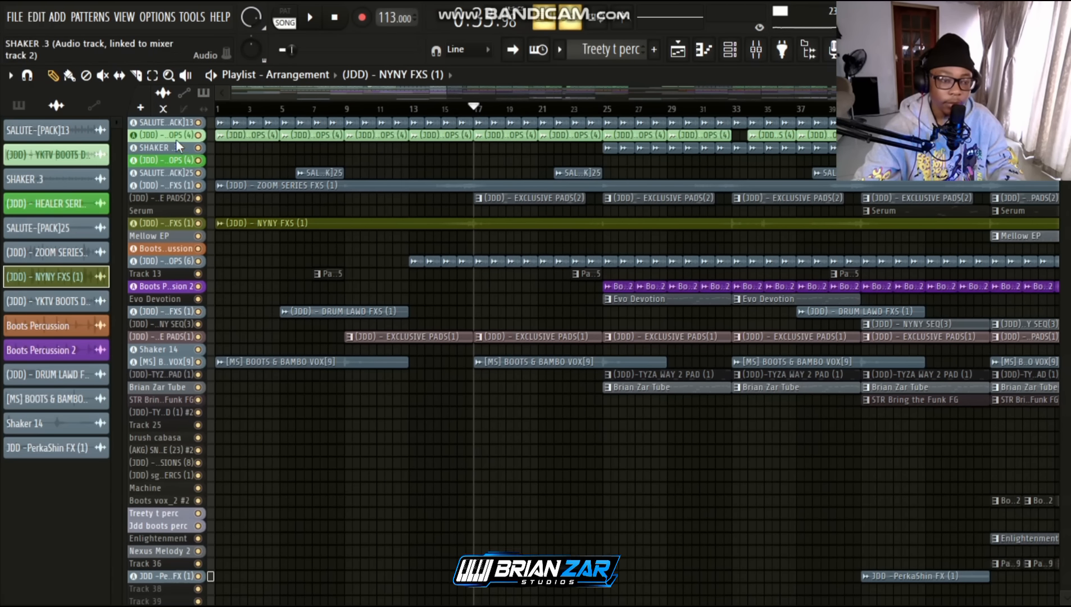
{"action": "right_click", "coordinate": [198, 122]}
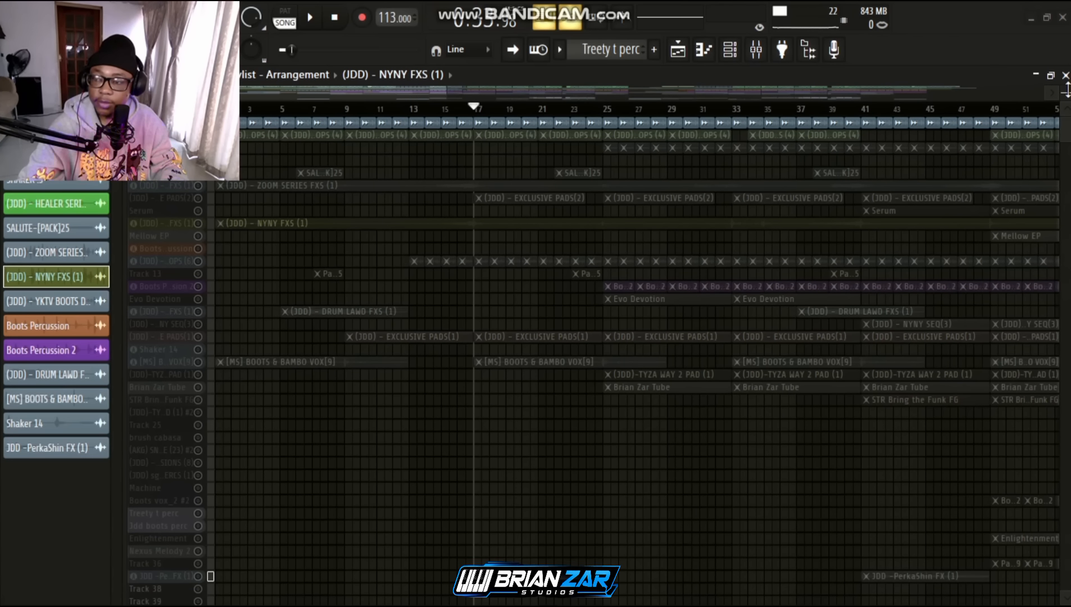
{"action": "scroll", "coordinate": [1067, 90], "scroll_direction": "up", "scroll_amount": 2}
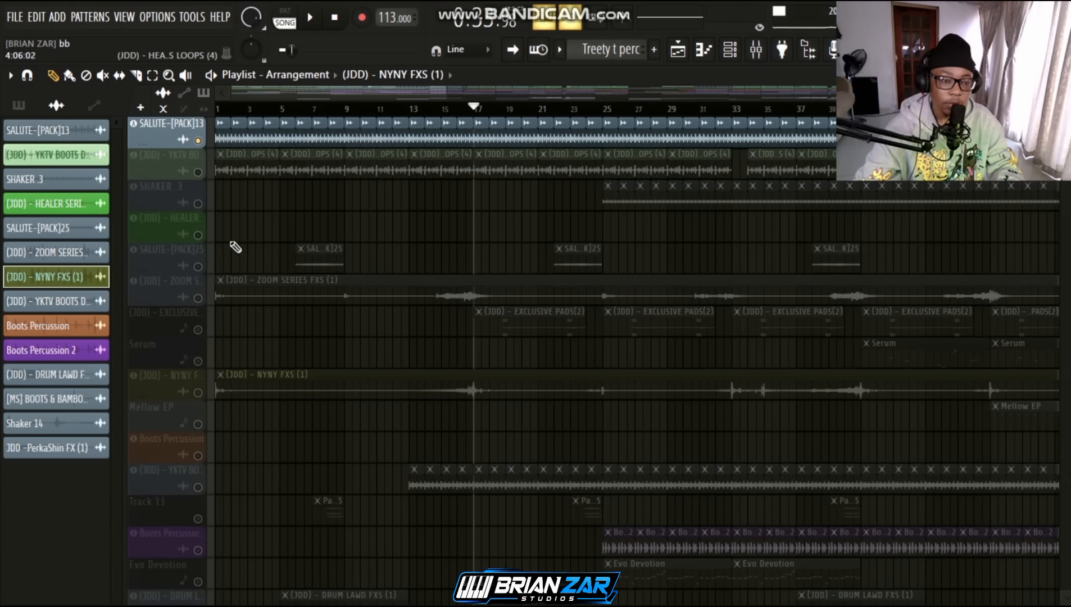
{"action": "scroll", "coordinate": [272, 96], "scroll_direction": "up", "scroll_amount": 5}
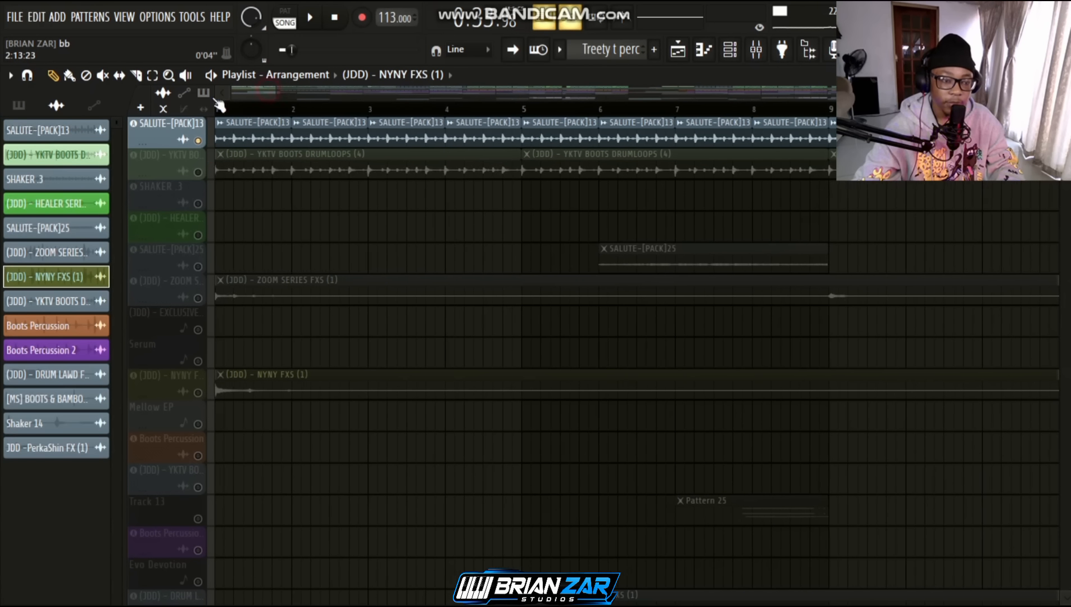
{"action": "right_click", "coordinate": [198, 140]}
{"action": "right_click", "coordinate": [198, 141]}
Play the soloed SALUTE-[PACK]13 loop from bar 1 of the arrangement, stopping after a few bars.
{"action": "left_click_drag", "start_coordinate": [240, 107], "coordinate": [146, 119]}
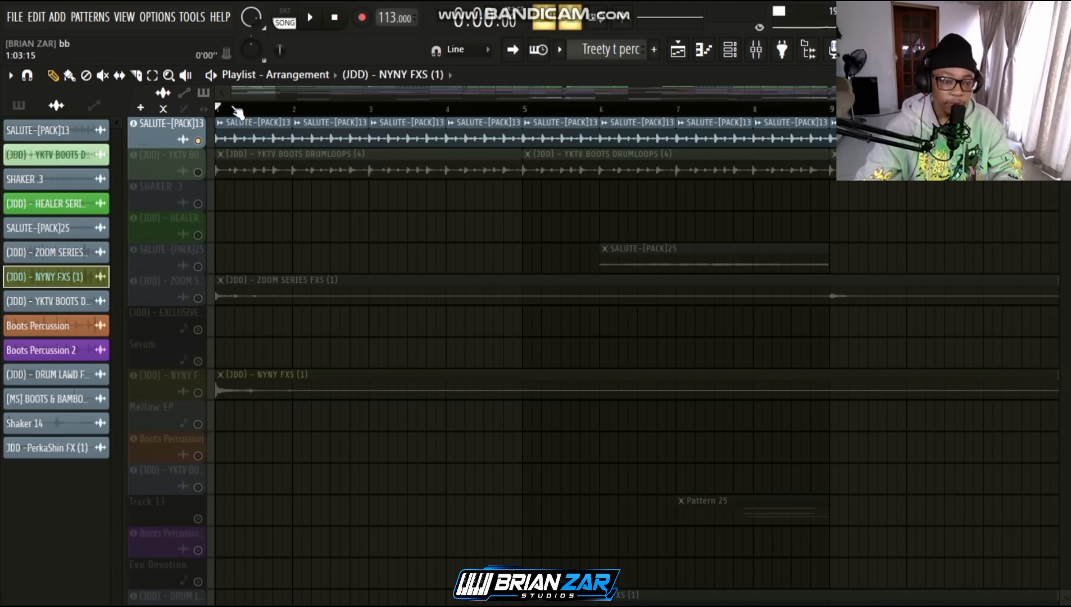
{"action": "scroll", "coordinate": [236, 104], "scroll_direction": "up", "scroll_amount": 2}
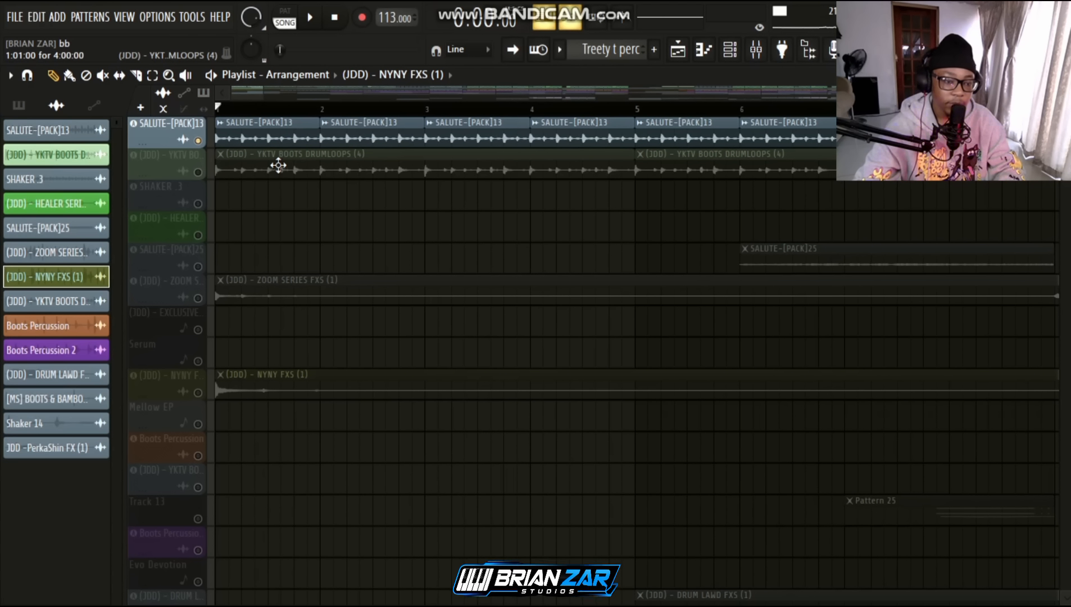
{"action": "key", "text": "space"}
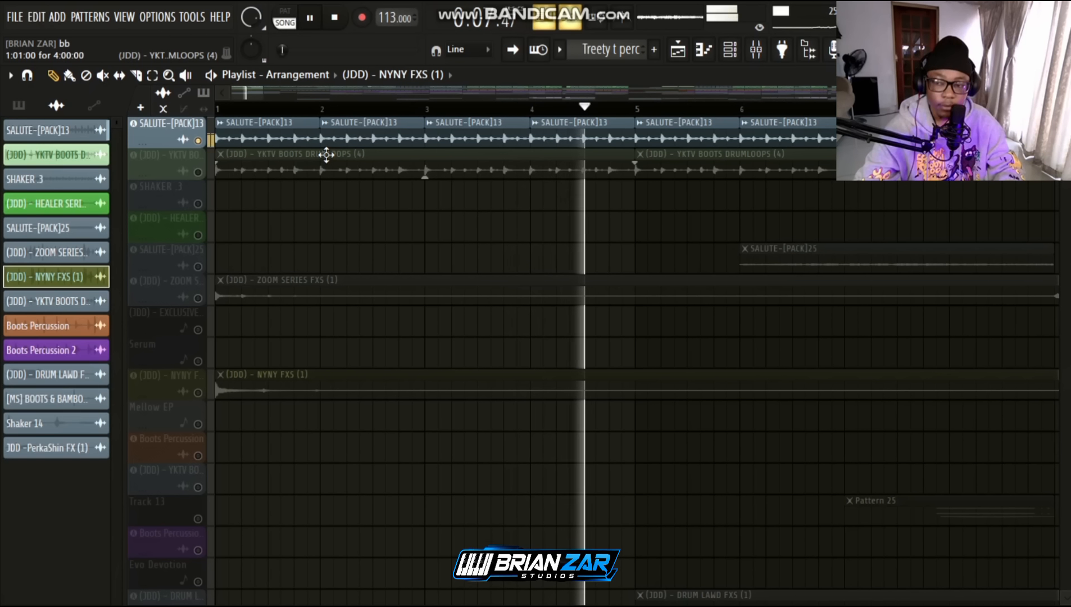
{"action": "key", "text": "space"}
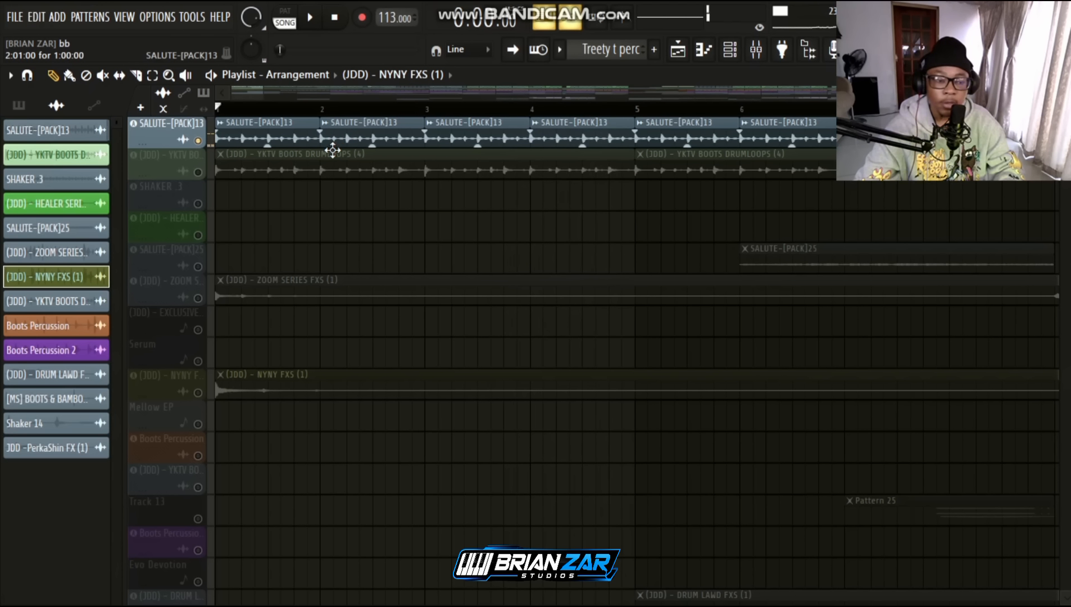
Listen to only the (JDD) - YKTV BOOTS DRUMLOOPS (4) track from bar 1 and stop playback.
{"action": "left_click", "coordinate": [199, 173]}
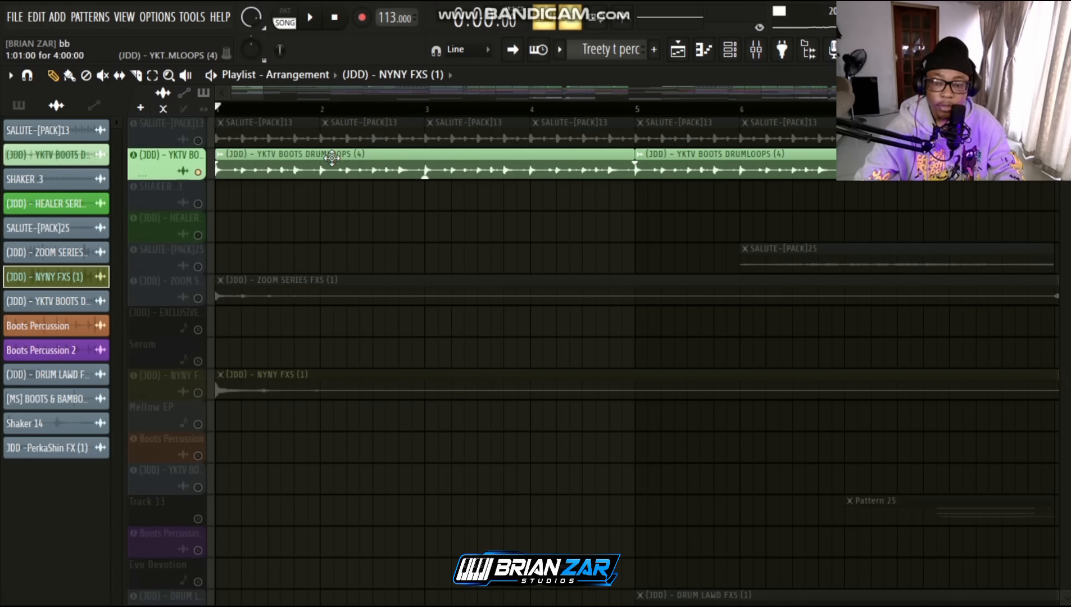
{"action": "key", "text": "space"}
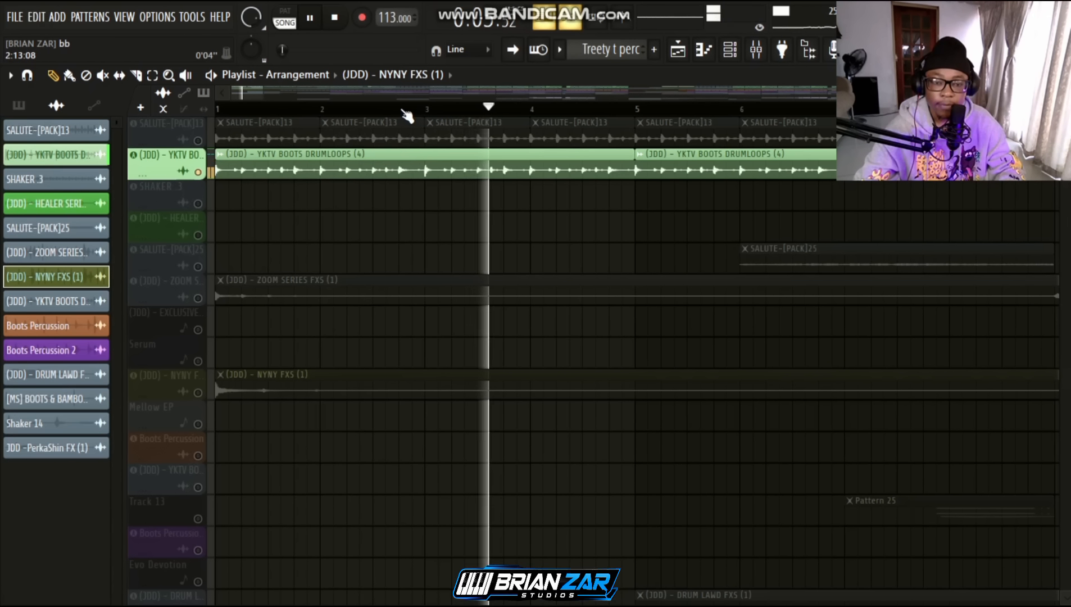
{"action": "scroll", "coordinate": [406, 146], "scroll_direction": "down", "scroll_amount": 5}
{"action": "scroll", "coordinate": [401, 191], "scroll_direction": "down", "scroll_amount": 4}
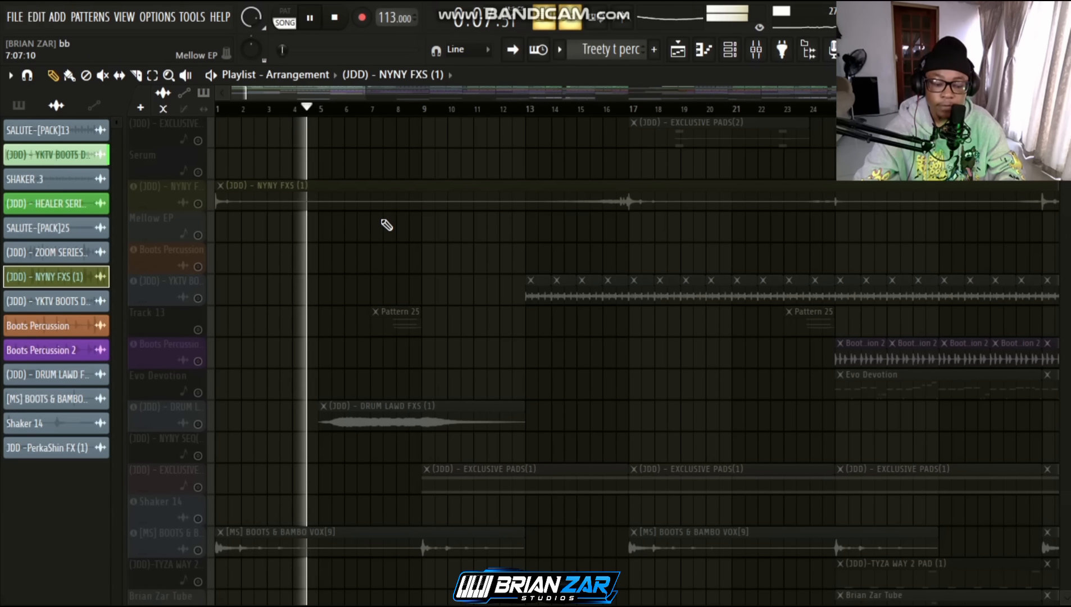
{"action": "scroll", "coordinate": [387, 224], "scroll_direction": "down", "scroll_amount": 6}
{"action": "key", "text": "space"}
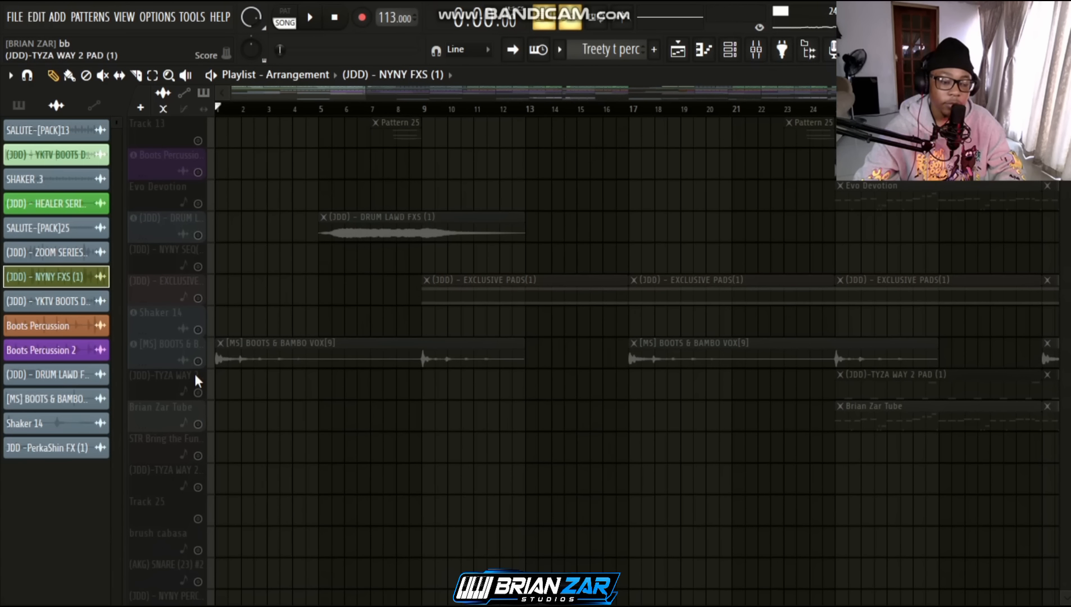
Listen to only the [MS] BOOTS & BAMBO VOX[9] track from bar 1 and stop playback.
{"action": "left_click", "coordinate": [196, 364]}
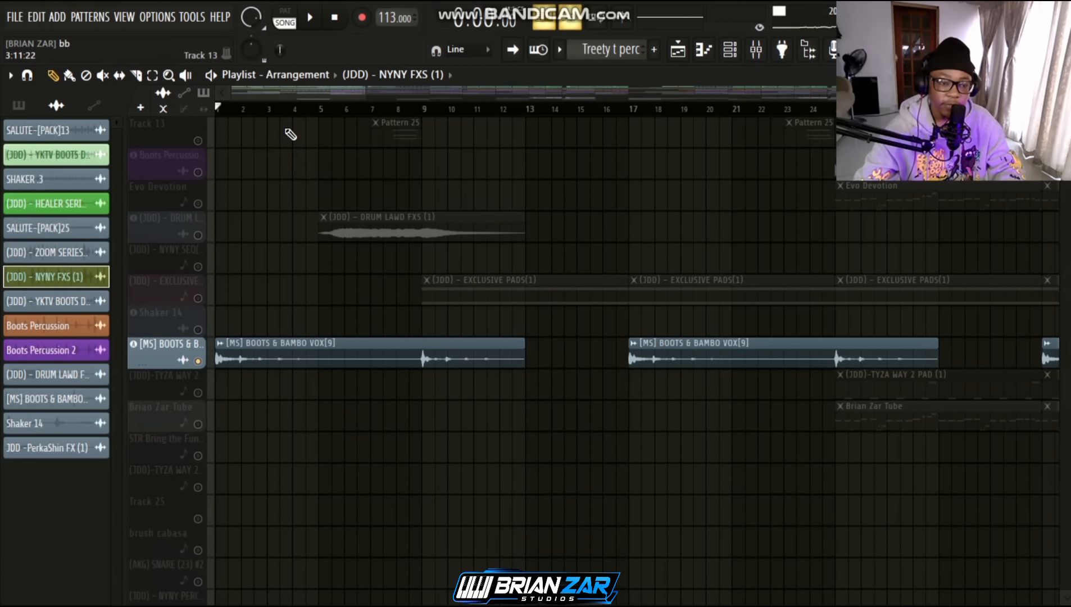
{"action": "scroll", "coordinate": [259, 109], "scroll_direction": "up", "scroll_amount": 4}
{"action": "key", "text": "space"}
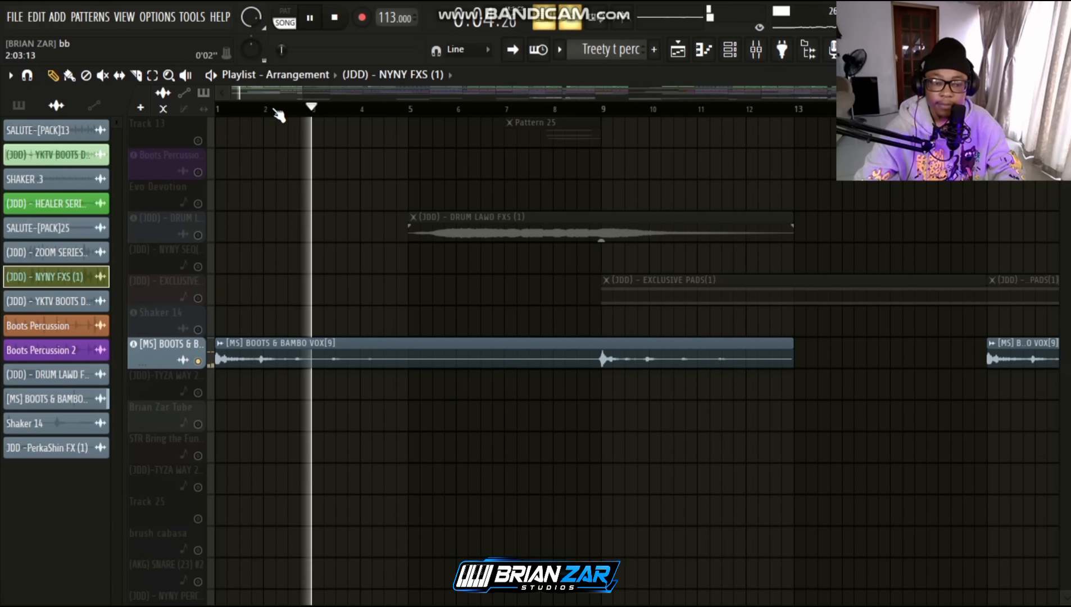
{"action": "scroll", "coordinate": [279, 115], "scroll_direction": "down", "scroll_amount": 5}
{"action": "scroll", "coordinate": [304, 341], "scroll_direction": "down", "scroll_amount": 4}
{"action": "scroll", "coordinate": [302, 342], "scroll_direction": "up", "scroll_amount": 6}
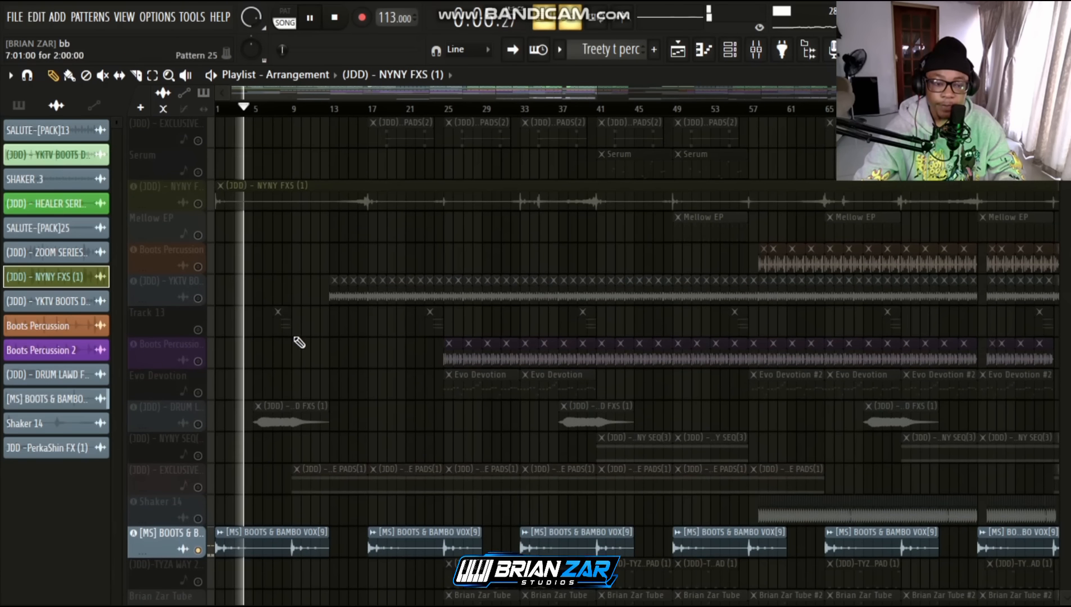
{"action": "scroll", "coordinate": [301, 337], "scroll_direction": "up", "scroll_amount": 6}
{"action": "key", "text": "space"}
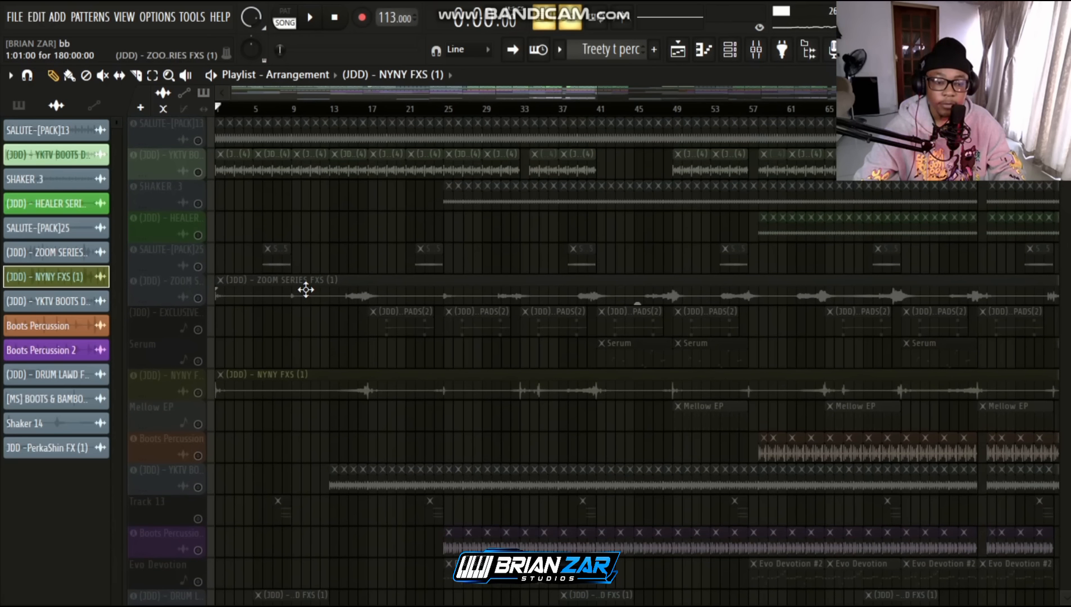
Solo the (JDD) - YKTV BOOTS DRUMLOOPS (6) track in the playlist.
{"action": "scroll", "coordinate": [273, 488], "scroll_direction": "down", "scroll_amount": 1}
{"action": "right_click", "coordinate": [209, 461]}
{"action": "mouse_move", "coordinate": [257, 295]}
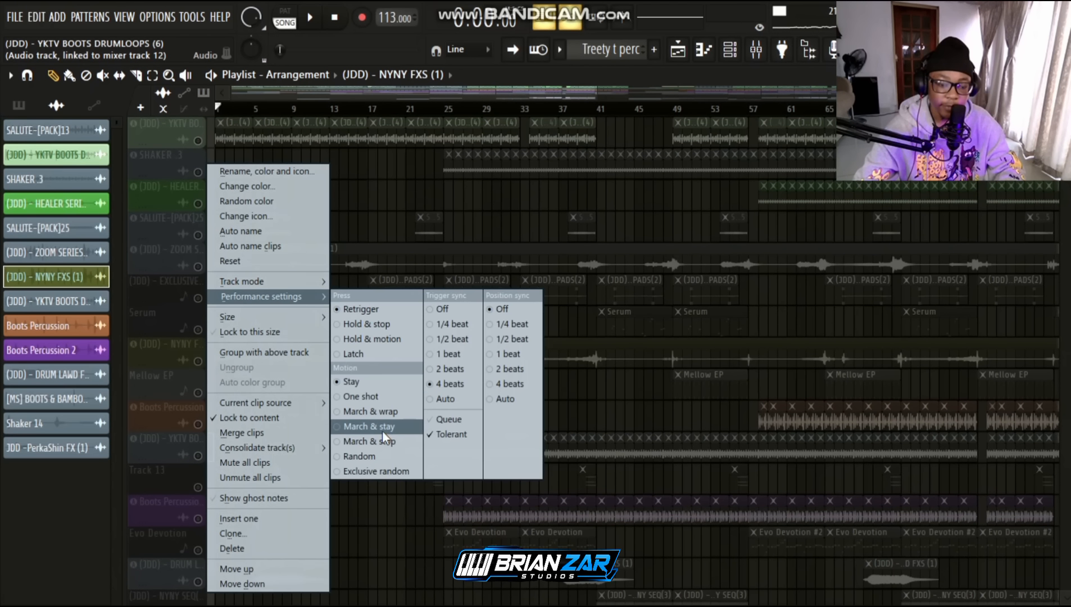
{"action": "right_click", "coordinate": [414, 544]}
{"action": "left_click", "coordinate": [198, 456]}
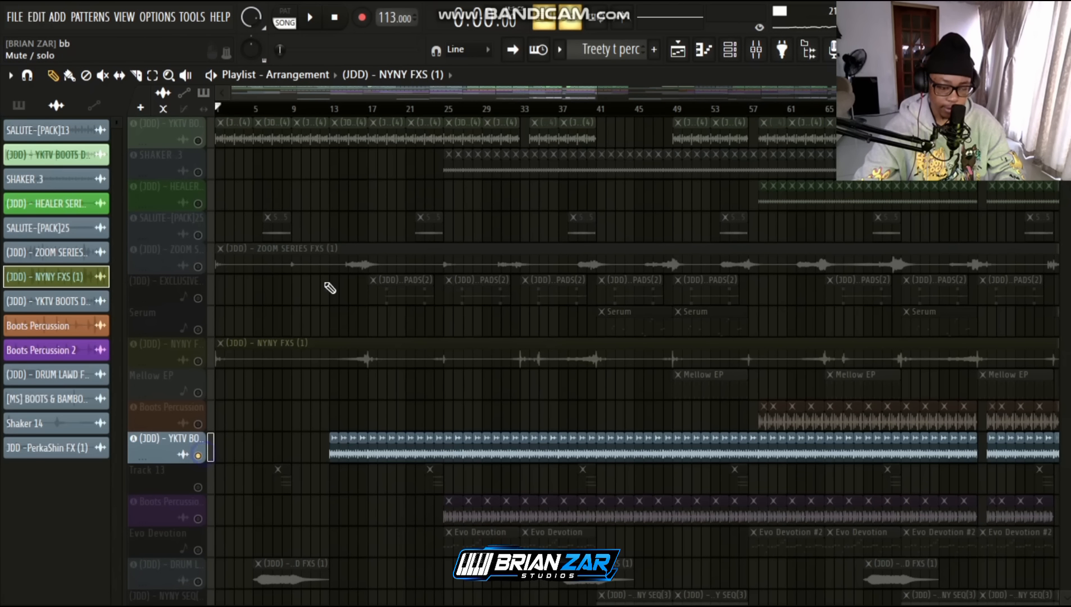
Play the soloed YKTV BOOTS DRUMLOOPS (6) loops from bar 13 for a few bars, ending with playback stopped.
{"action": "left_click", "coordinate": [333, 111]}
{"action": "key", "text": "space"}
{"action": "scroll", "coordinate": [333, 114], "scroll_direction": "up", "scroll_amount": 6}
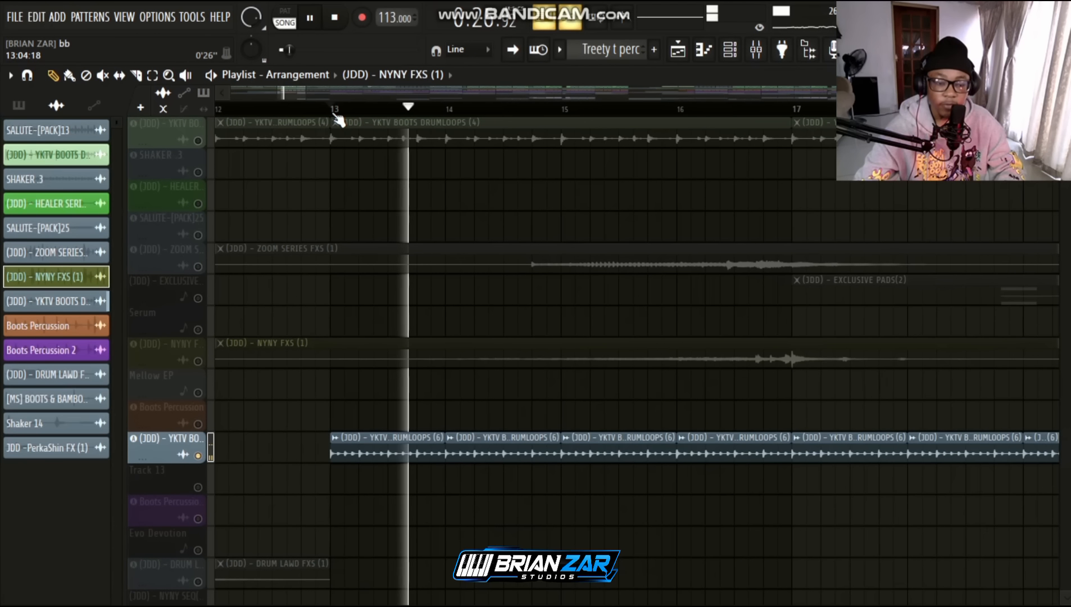
{"action": "scroll", "coordinate": [392, 113], "scroll_direction": "up", "scroll_amount": 4}
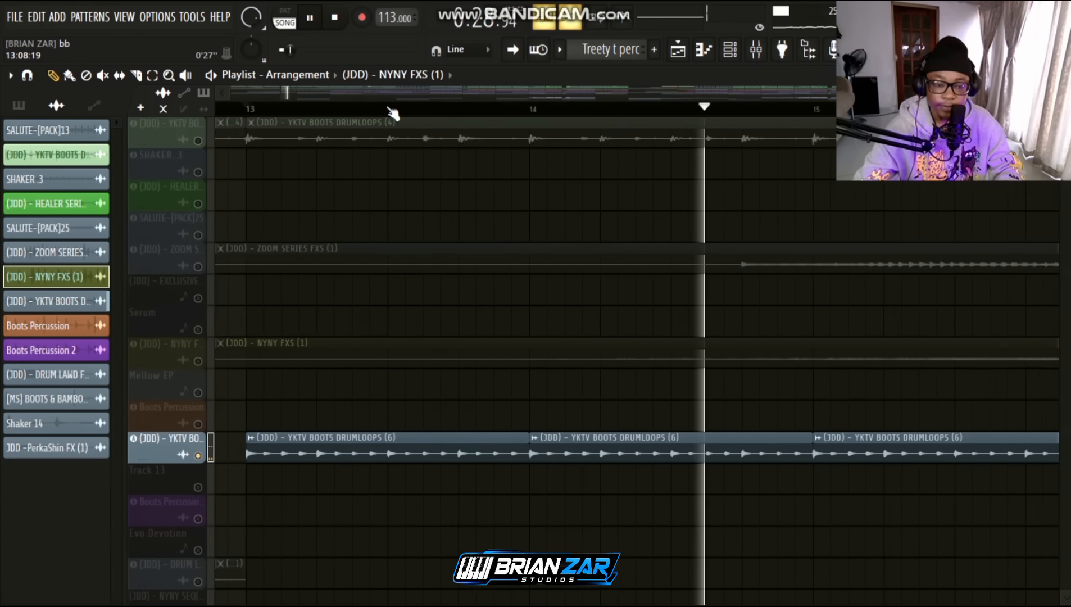
{"action": "scroll", "coordinate": [392, 113], "scroll_direction": "down", "scroll_amount": 5}
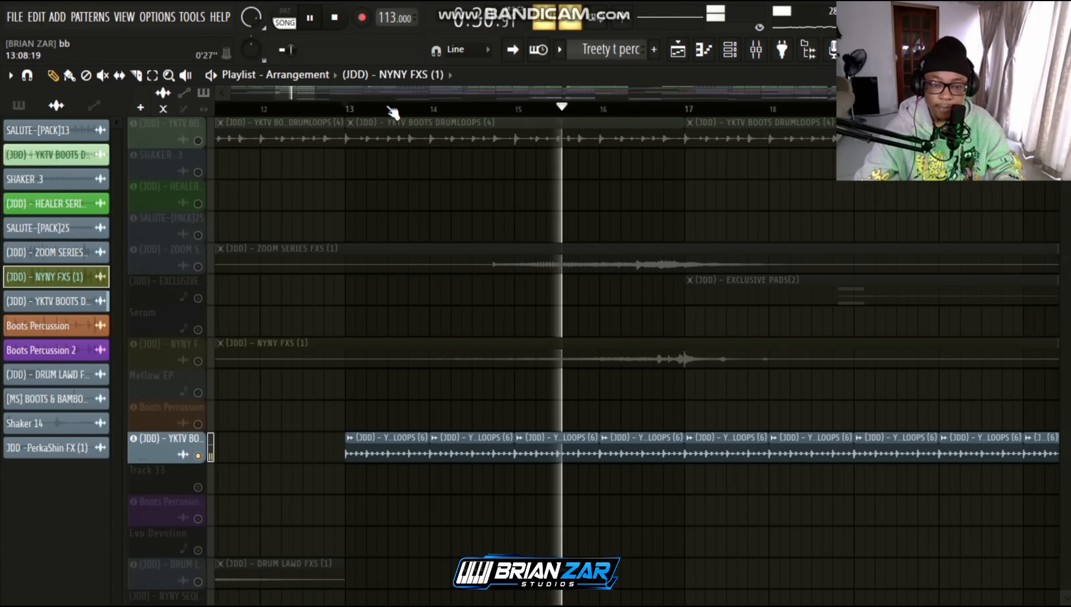
{"action": "scroll", "coordinate": [588, 380], "scroll_direction": "up", "scroll_amount": 1}
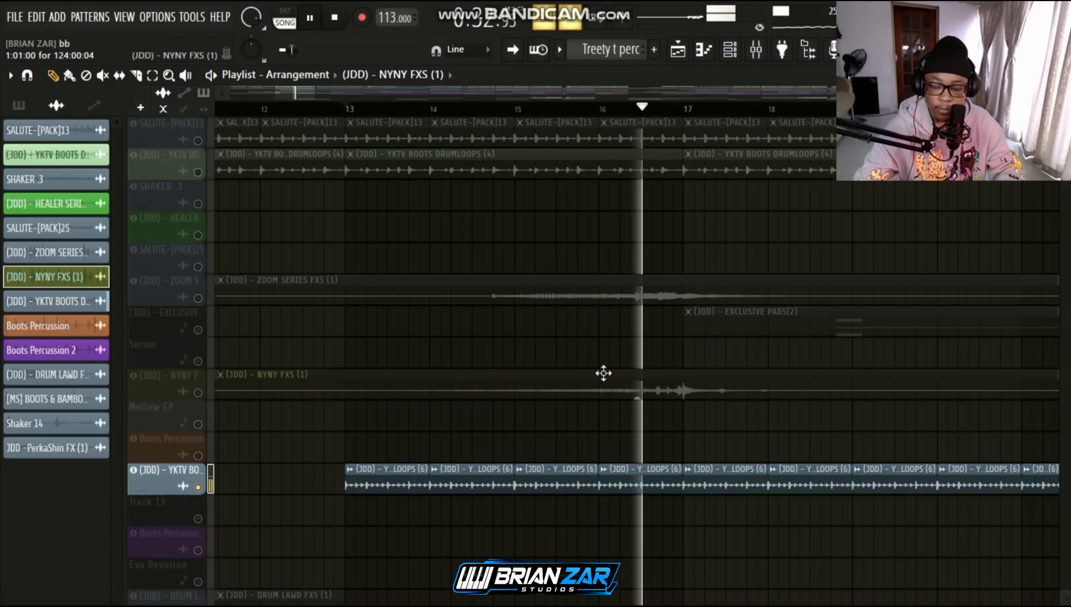
{"action": "key", "text": "space"}
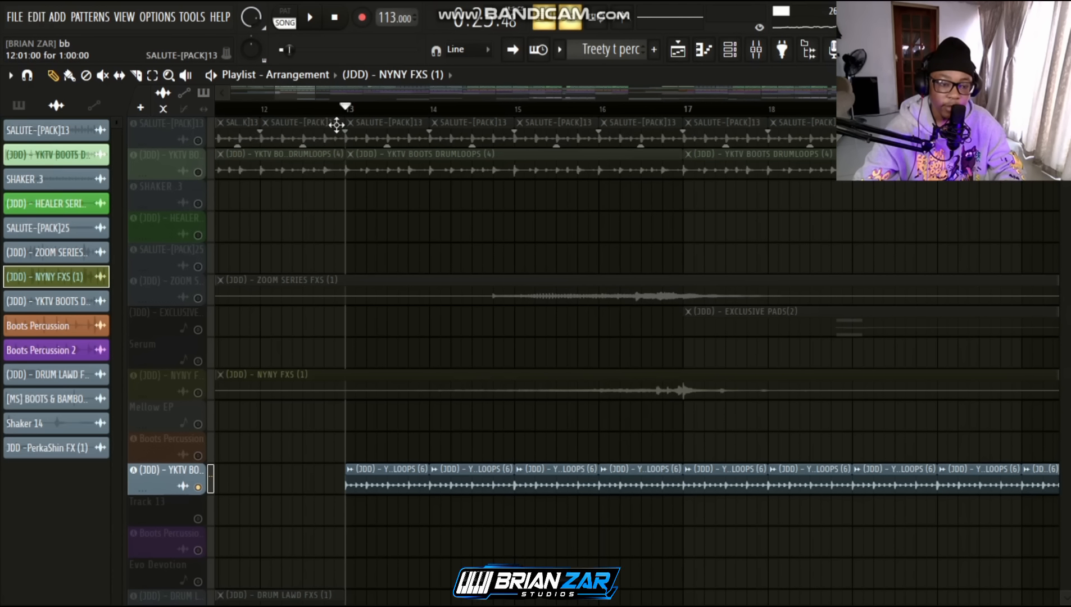
Unmute the SALUTE-[PACK]13 and YKTV BOOTS DRUMLOOPS (4) tracks and listen to them with the soloed drum loop from bar 13.
{"action": "left_click", "coordinate": [200, 139]}
{"action": "left_click", "coordinate": [199, 172]}
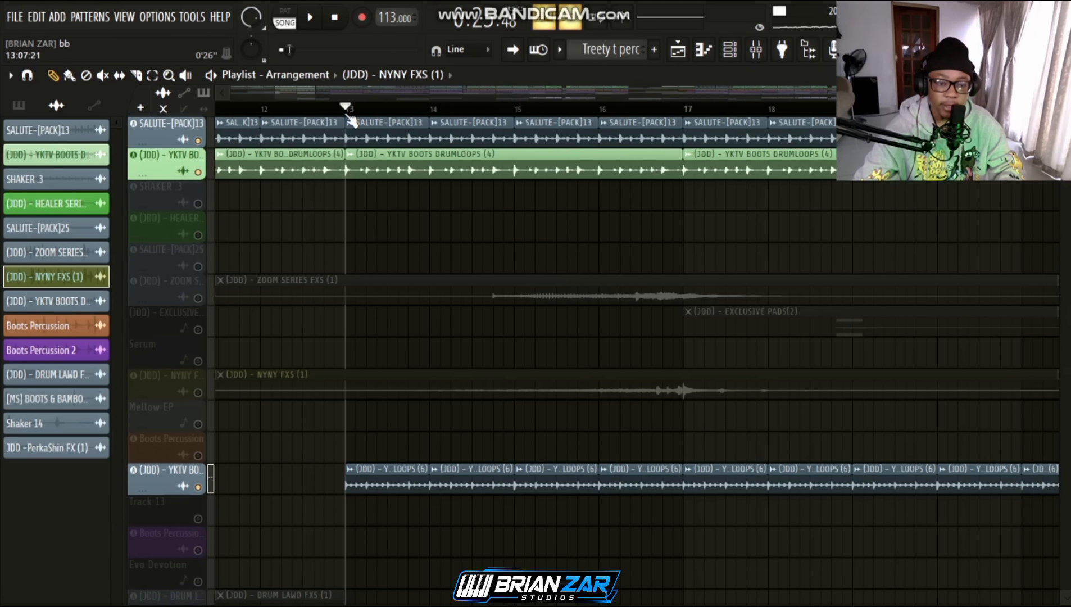
{"action": "key", "text": "space"}
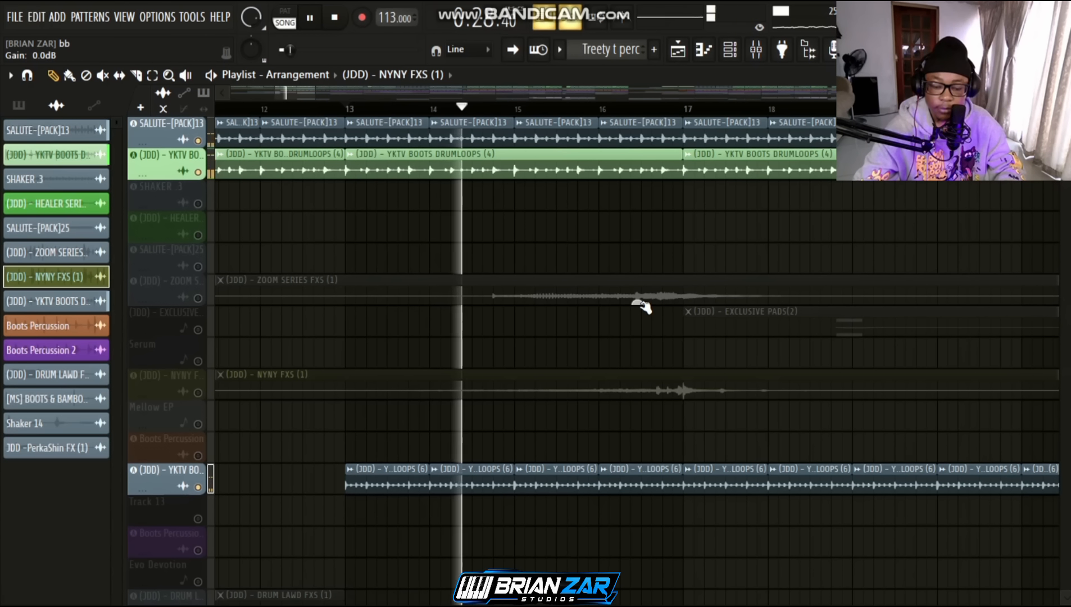
{"action": "key", "text": "space"}
Open the (JDD) - EXCLUSIVE PADS(1) pattern in the piano roll and play it.
{"action": "scroll", "coordinate": [608, 336], "scroll_direction": "down", "scroll_amount": 6}
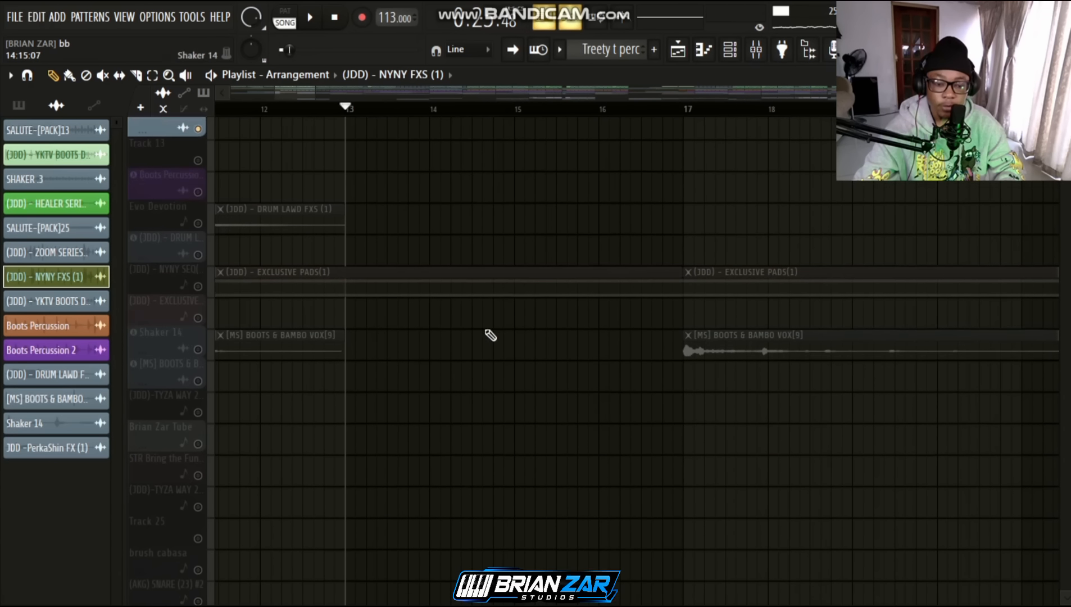
{"action": "left_click", "coordinate": [248, 292]}
{"action": "double_click", "coordinate": [248, 292]}
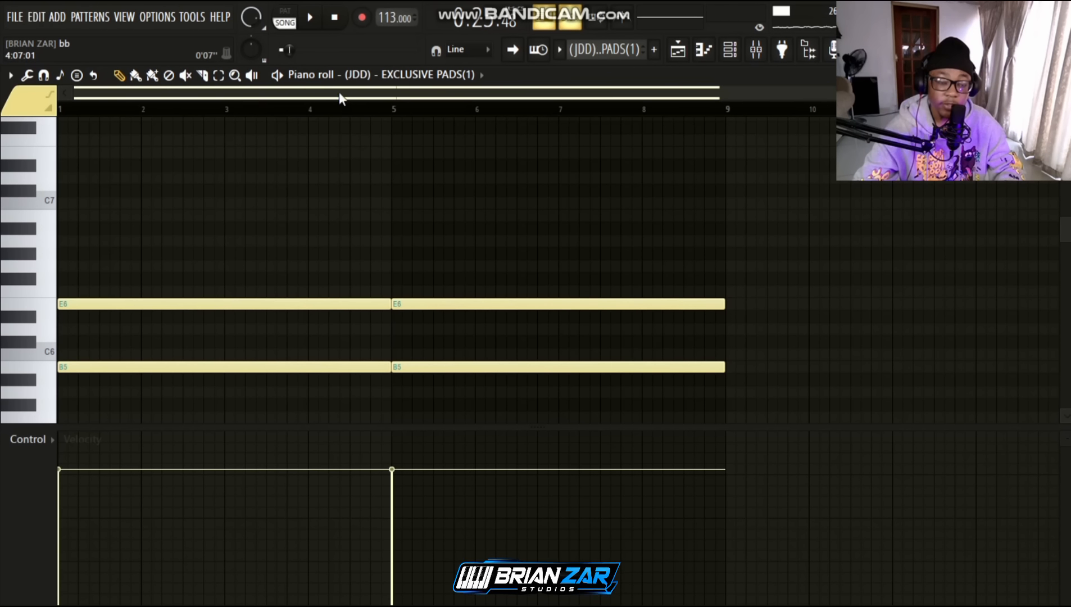
{"action": "key", "text": "space"}
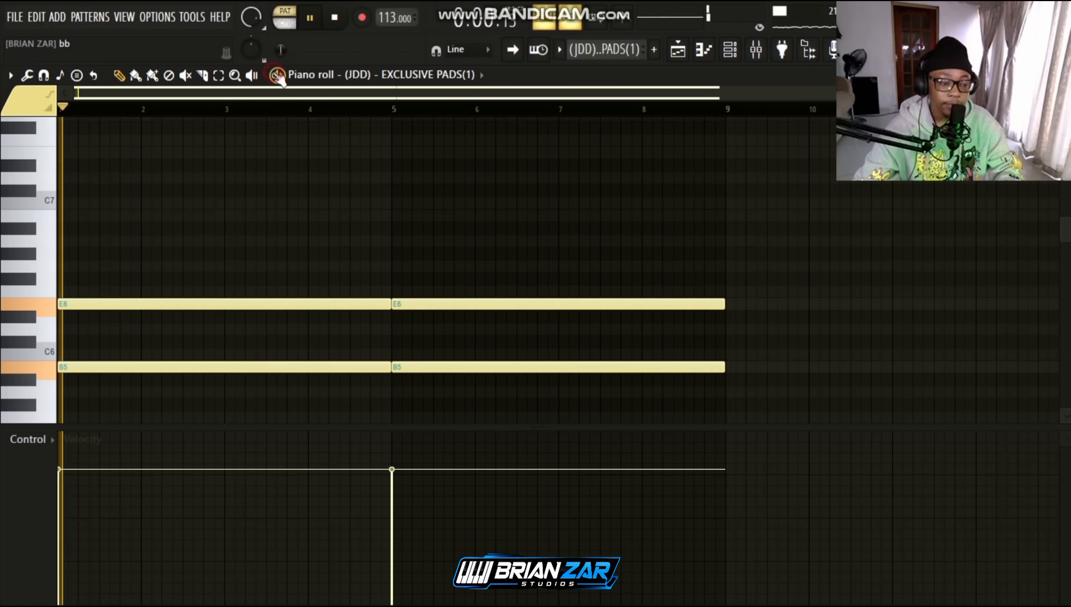
{"action": "scroll", "coordinate": [372, 203], "scroll_direction": "down", "scroll_amount": 1}
Inspect the Gross Beat effect on the EXCLUSIVE PADS(1) mixer track and return to the piano roll.
{"action": "left_click", "coordinate": [756, 54]}
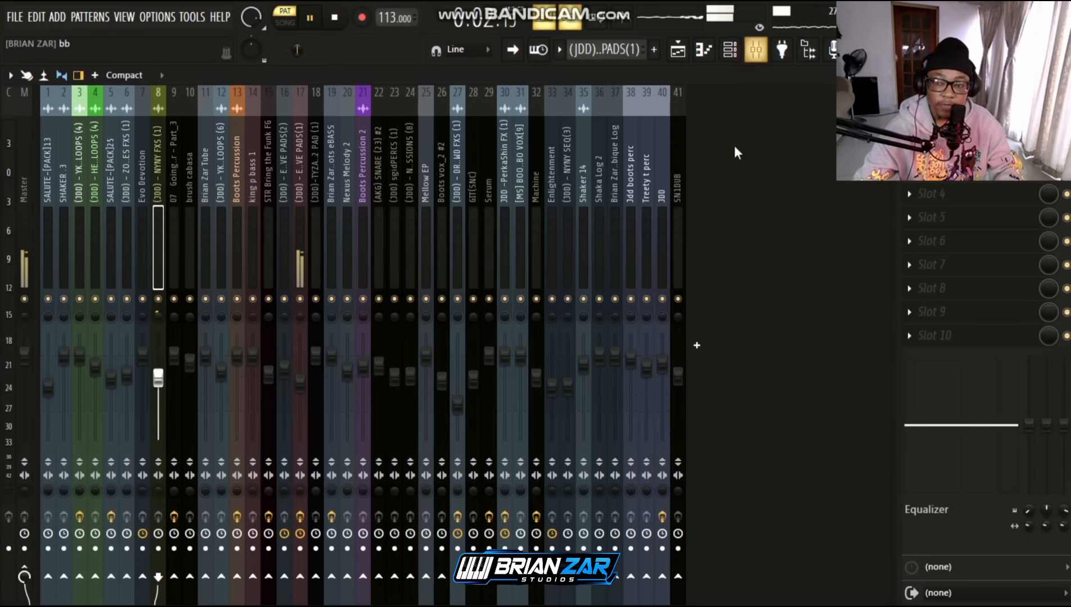
{"action": "left_click", "coordinate": [302, 224]}
{"action": "left_click", "coordinate": [1013, 241]}
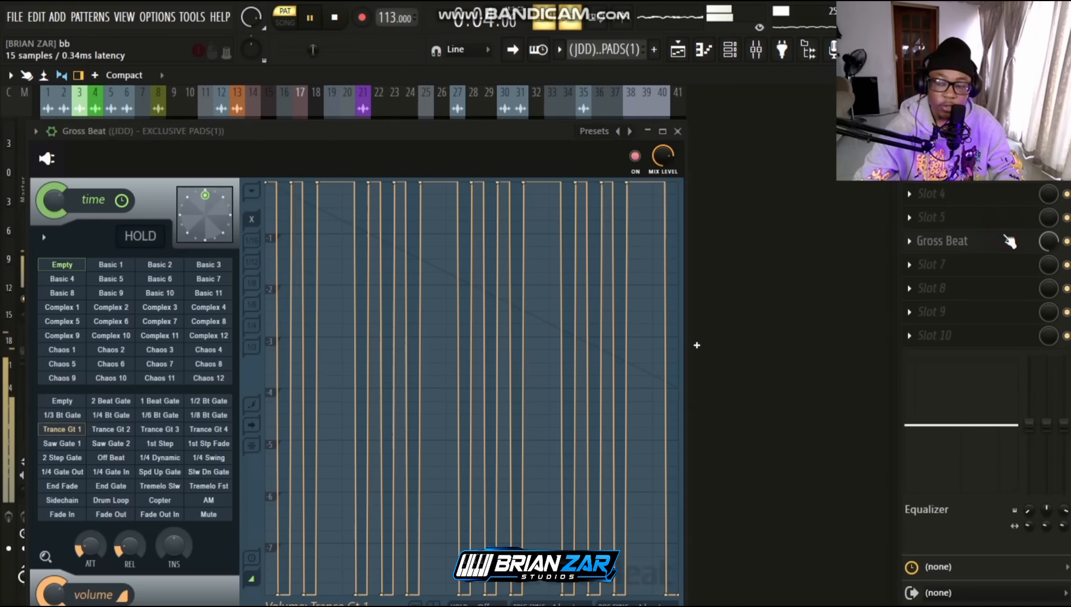
{"action": "left_click_drag", "start_coordinate": [287, 125], "coordinate": [339, 66]}
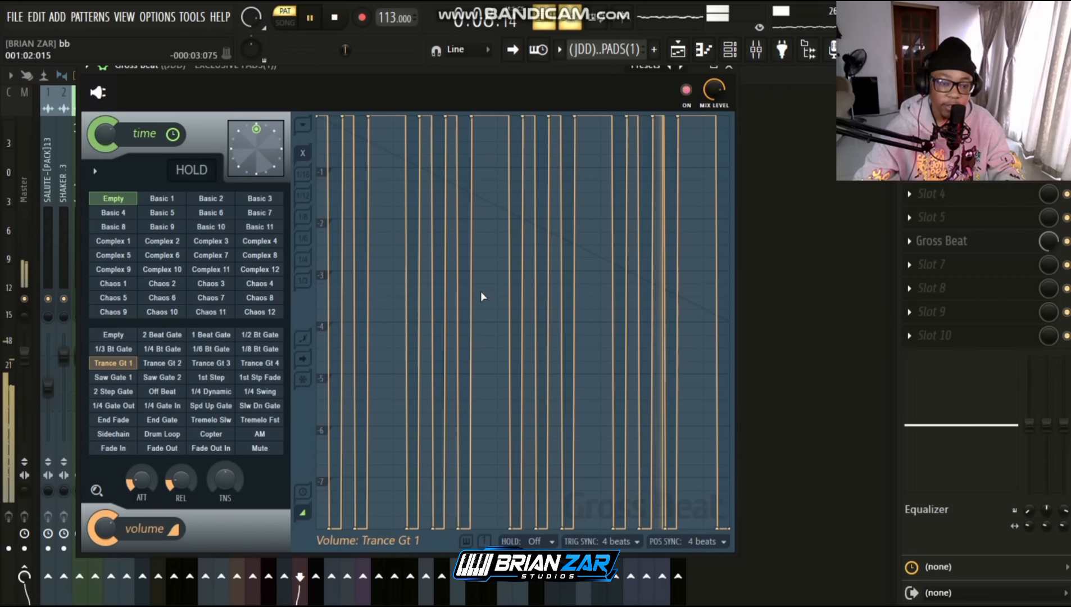
{"action": "left_click", "coordinate": [728, 66]}
{"action": "key", "text": "F7"}
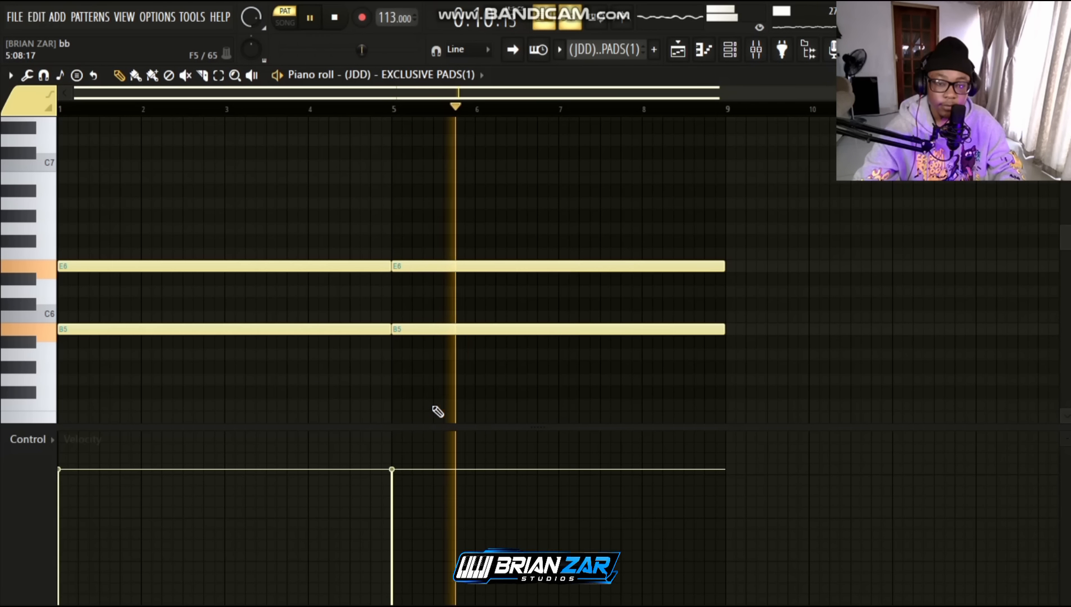
Inspect the PoiZone instrument of the (JDD) - EXCLUSIVE PADS(1) channel and return to the piano roll.
{"action": "left_click", "coordinate": [737, 60]}
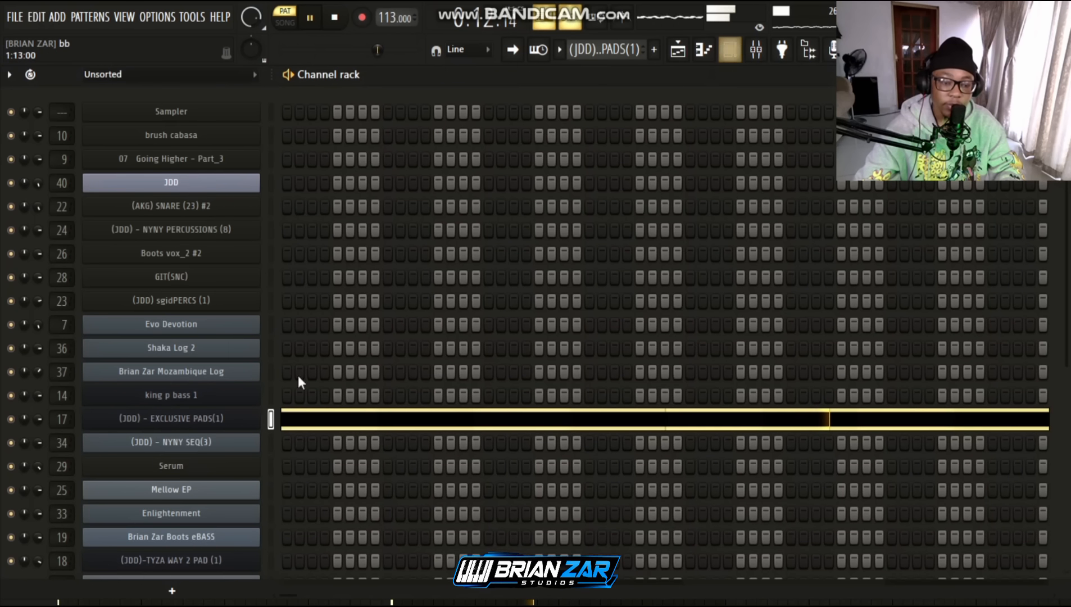
{"action": "left_click", "coordinate": [203, 419]}
{"action": "left_click_drag", "start_coordinate": [84, 110], "coordinate": [141, 90]}
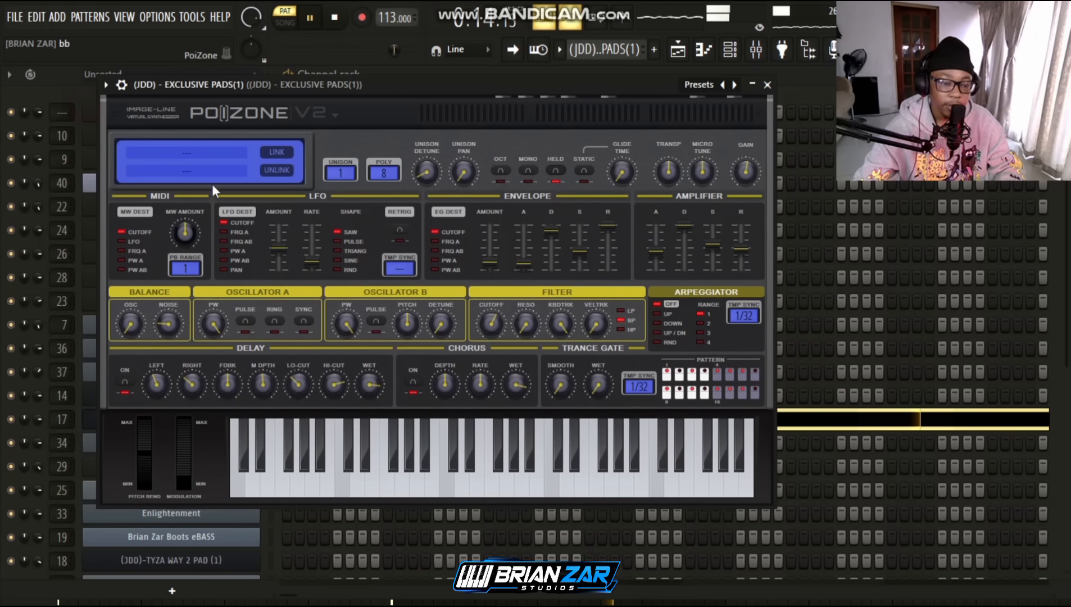
{"action": "key", "text": "F7"}
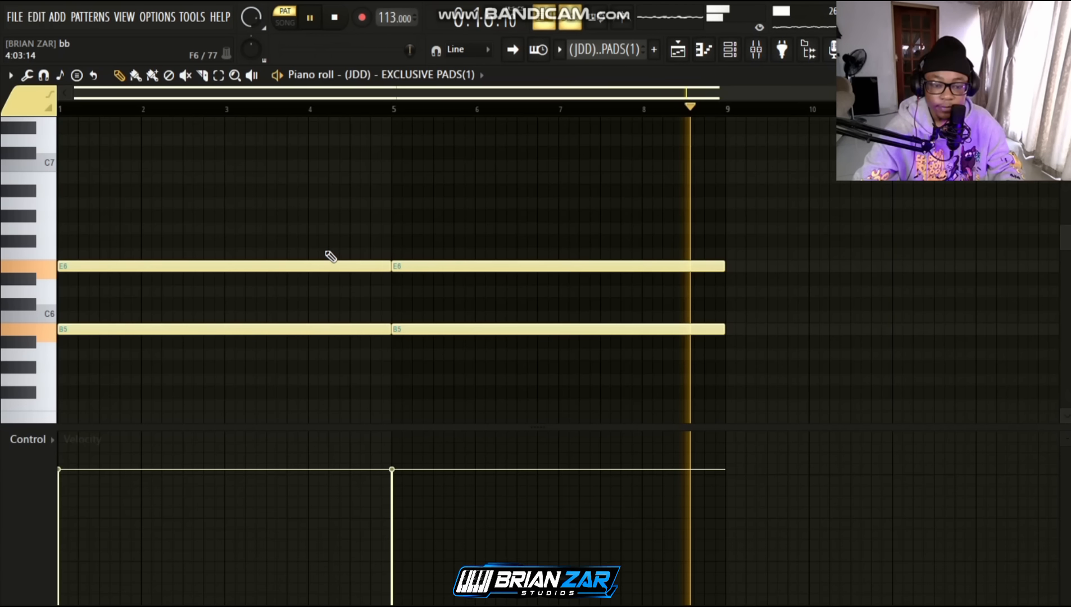
Stop playback, solo the (JDD) - EXCLUSIVE PADS(2) track in the playlist and place the playhead at bar 17.
{"action": "key", "text": "space"}
{"action": "key", "text": "F5"}
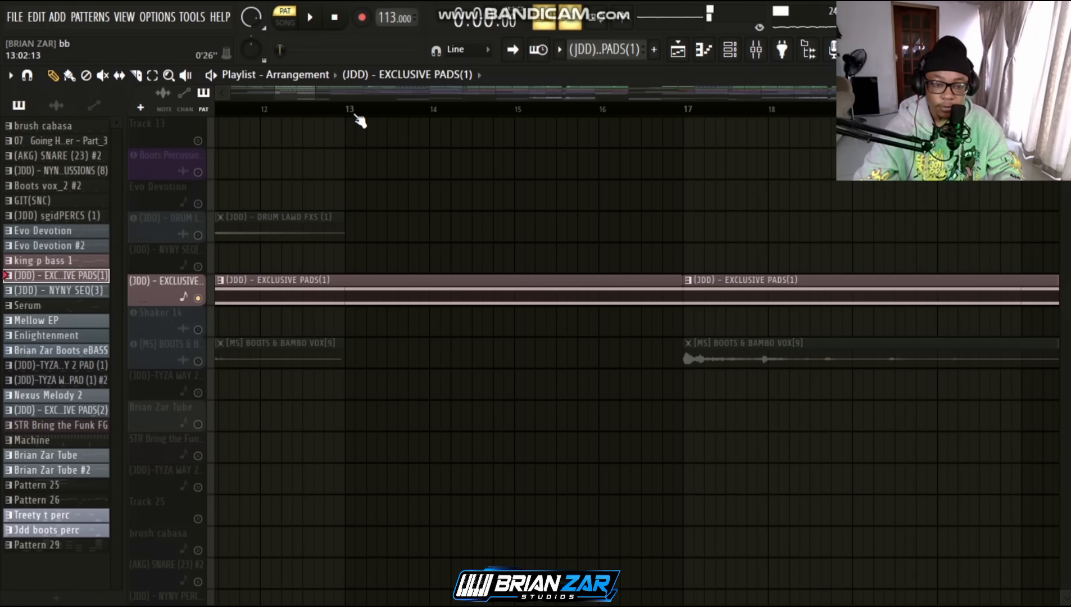
{"action": "scroll", "coordinate": [358, 114], "scroll_direction": "down", "scroll_amount": 3}
{"action": "scroll", "coordinate": [536, 323], "scroll_direction": "up", "scroll_amount": 5}
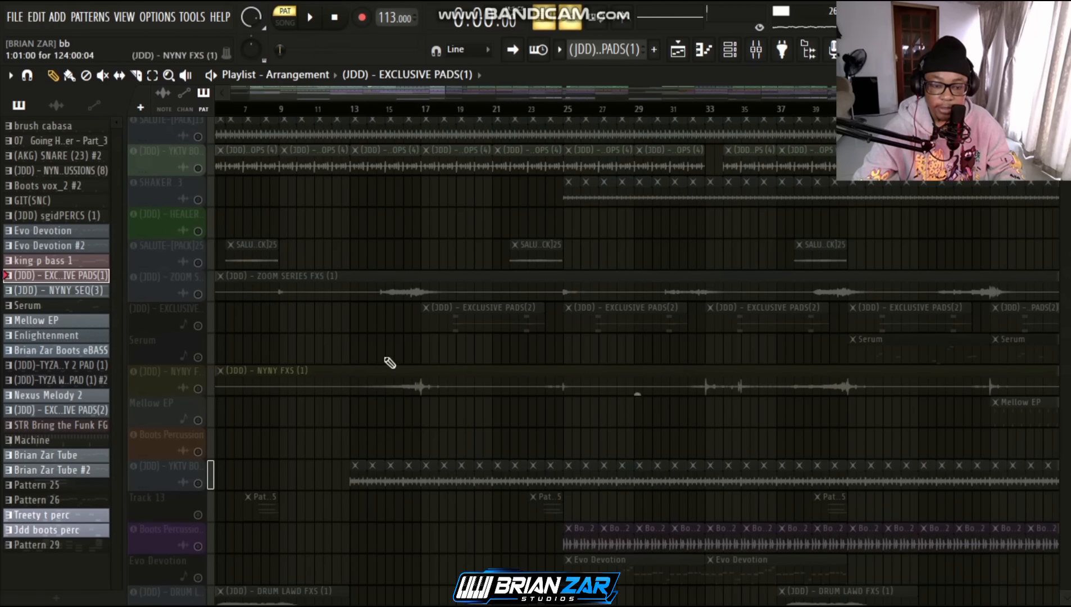
{"action": "left_click", "coordinate": [198, 329]}
{"action": "scroll", "coordinate": [477, 114], "scroll_direction": "up", "scroll_amount": 2}
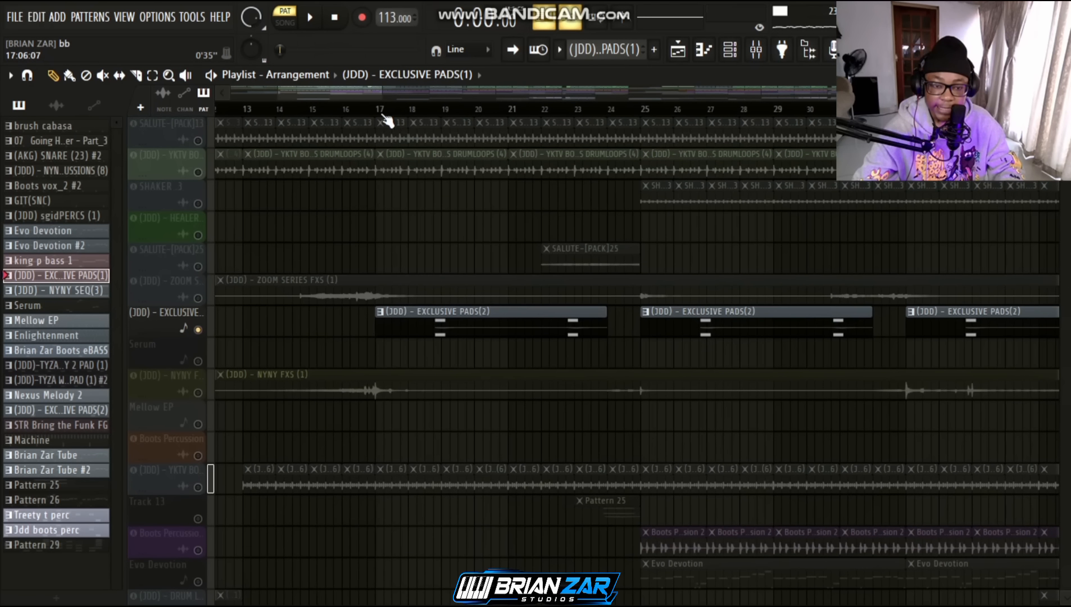
{"action": "left_click", "coordinate": [384, 112]}
Open the (JDD) - EXCLUSIVE PADS(2) pattern in the piano roll and play it.
{"action": "double_click", "coordinate": [465, 331]}
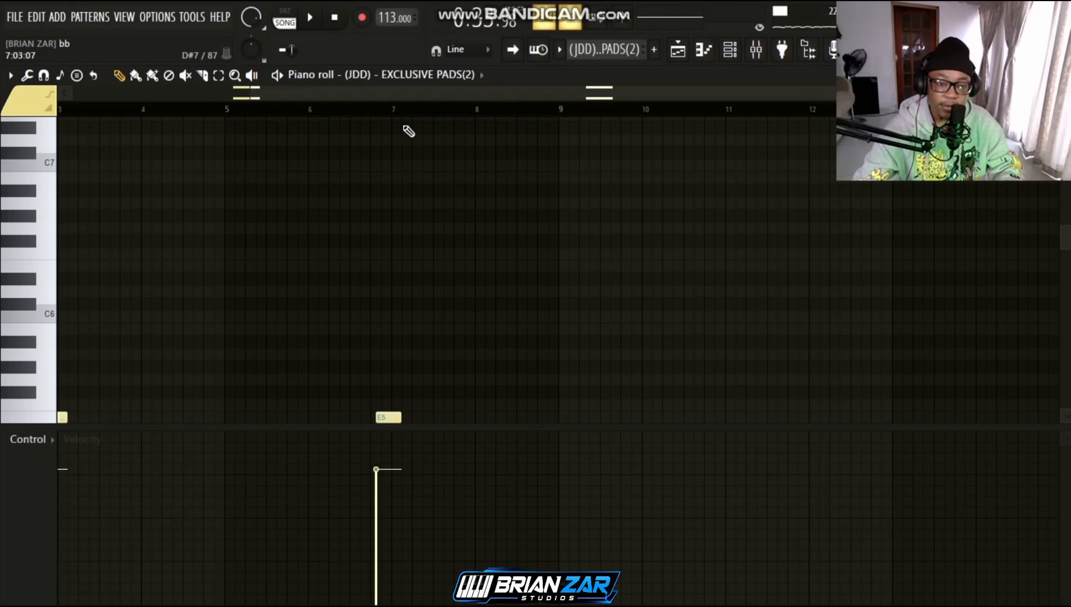
{"action": "scroll", "coordinate": [404, 113], "scroll_direction": "down", "scroll_amount": 2}
{"action": "scroll", "coordinate": [491, 222], "scroll_direction": "down", "scroll_amount": 3}
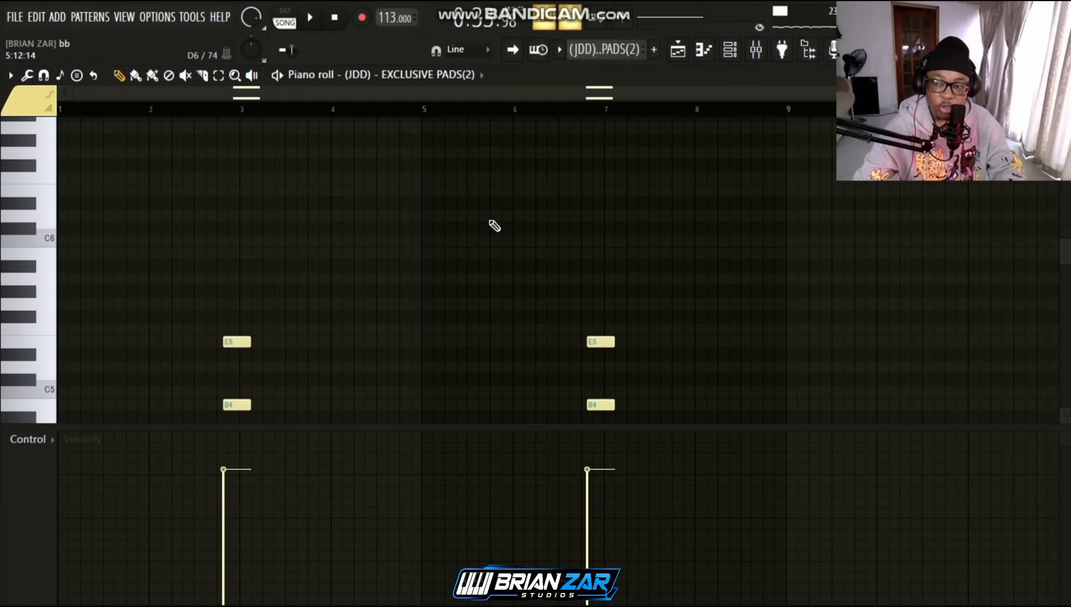
{"action": "scroll", "coordinate": [275, 153], "scroll_direction": "down", "scroll_amount": 3}
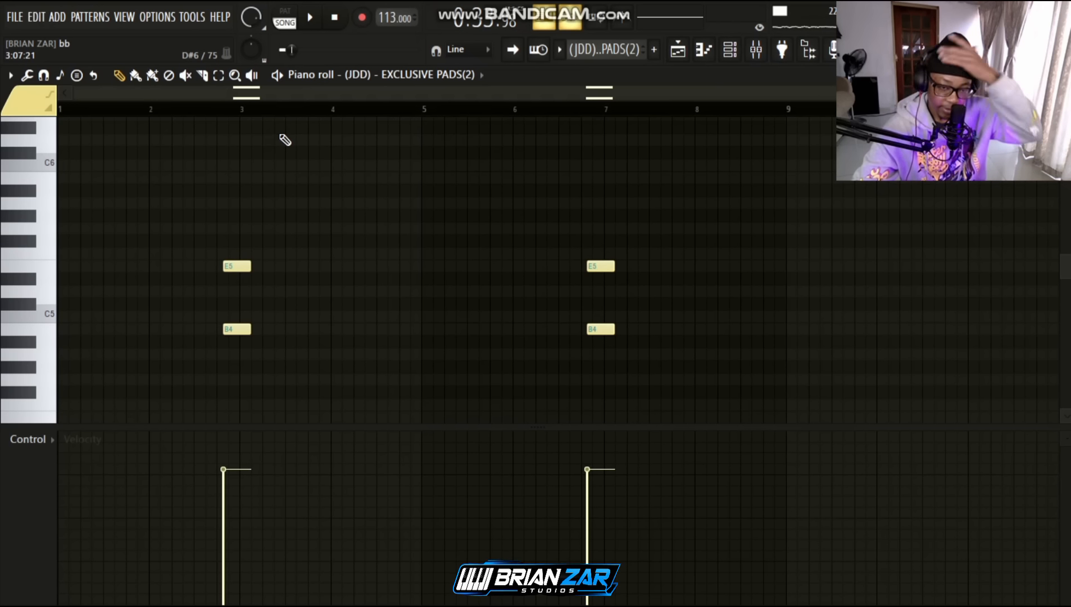
{"action": "left_click", "coordinate": [274, 69]}
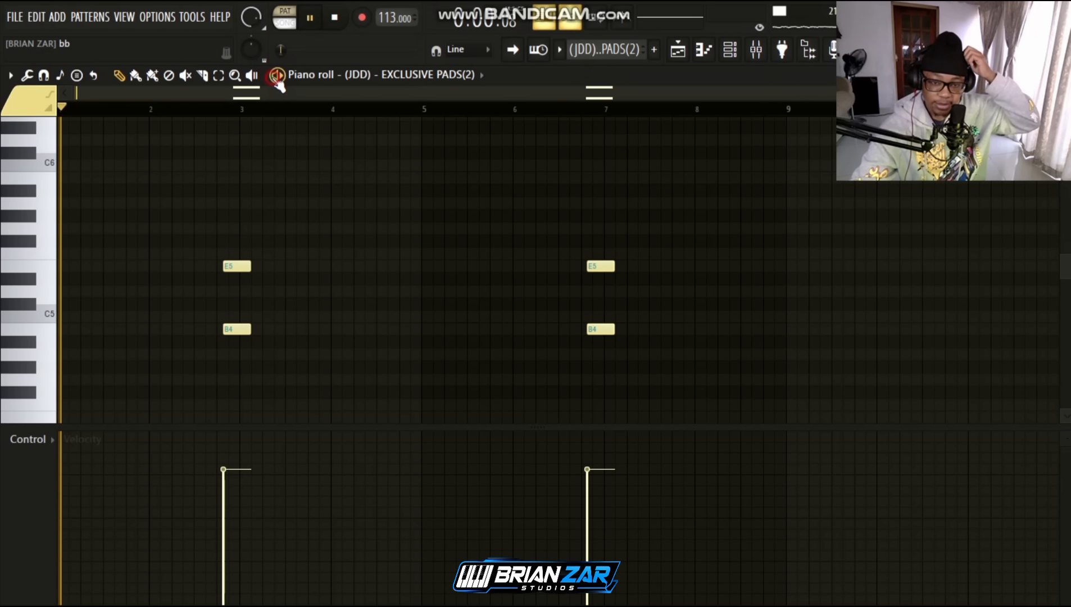
{"action": "left_click", "coordinate": [730, 52]}
{"action": "left_click", "coordinate": [730, 52]}
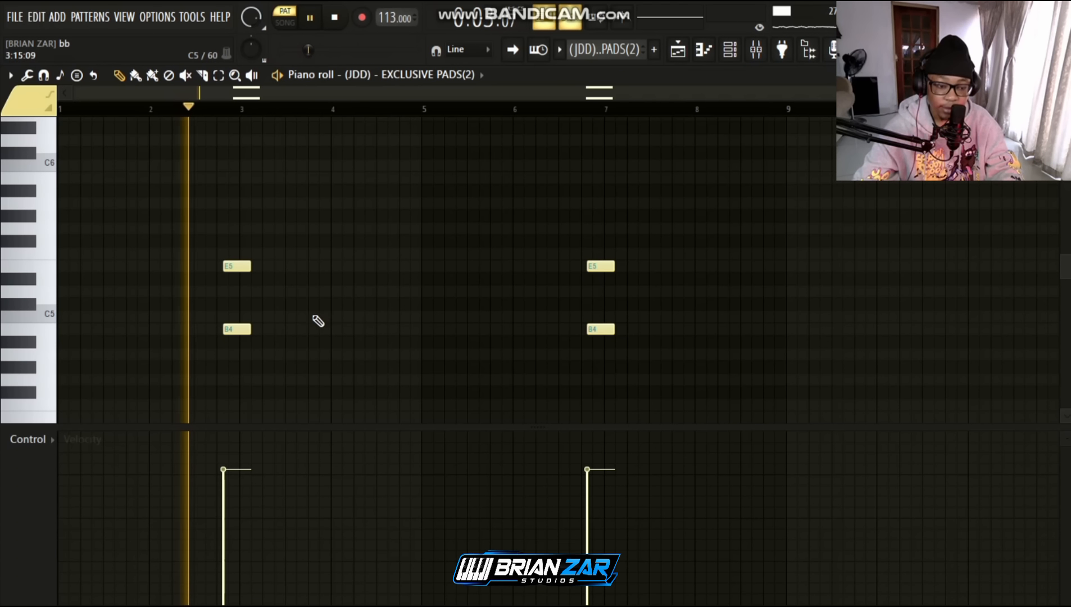
Inspect the Harmless instrument of the (JDD) - EXCLUSIVE PADS(2) channel and return to the piano roll.
{"action": "left_click", "coordinate": [729, 50]}
{"action": "scroll", "coordinate": [232, 399], "scroll_direction": "down", "scroll_amount": 4}
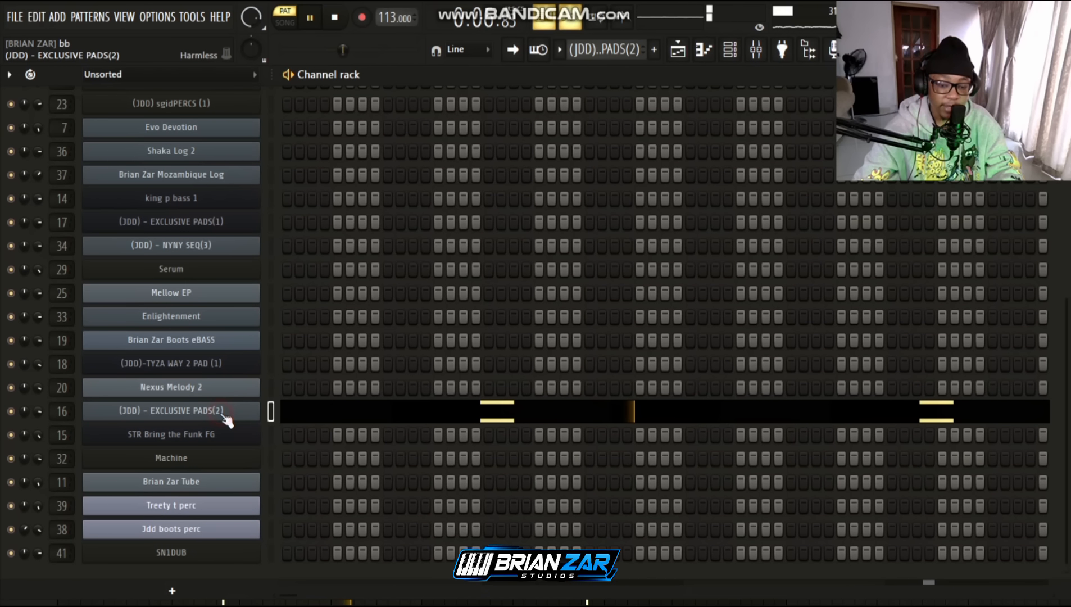
{"action": "left_click", "coordinate": [225, 416]}
{"action": "left_click", "coordinate": [56, 113]}
{"action": "left_click_drag", "start_coordinate": [164, 86], "coordinate": [240, 77]}
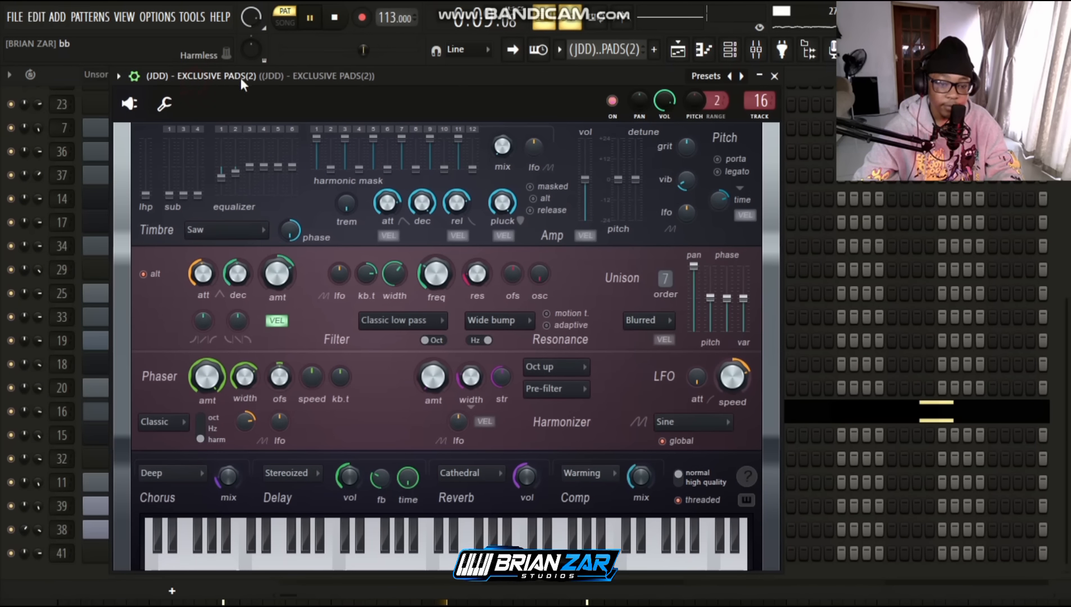
{"action": "left_click", "coordinate": [163, 103]}
{"action": "left_click", "coordinate": [137, 77]}
{"action": "key", "text": "Escape"}
{"action": "key", "text": "F7"}
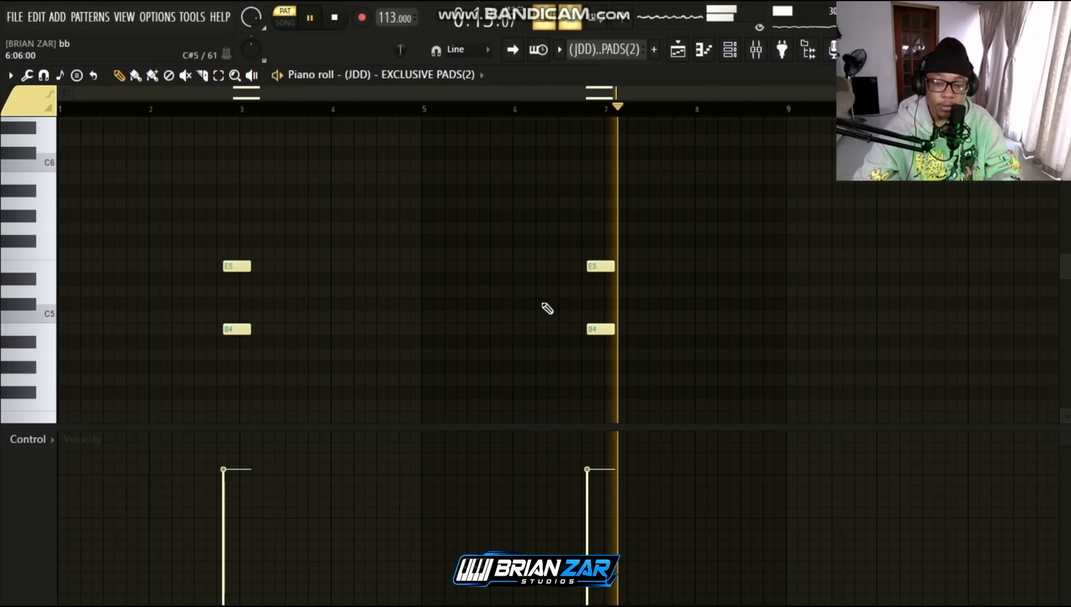
Put the playhead back at bar 17 in the playlist and inspect the STR Bring the Funk FG channel's settings.
{"action": "key", "text": "F5"}
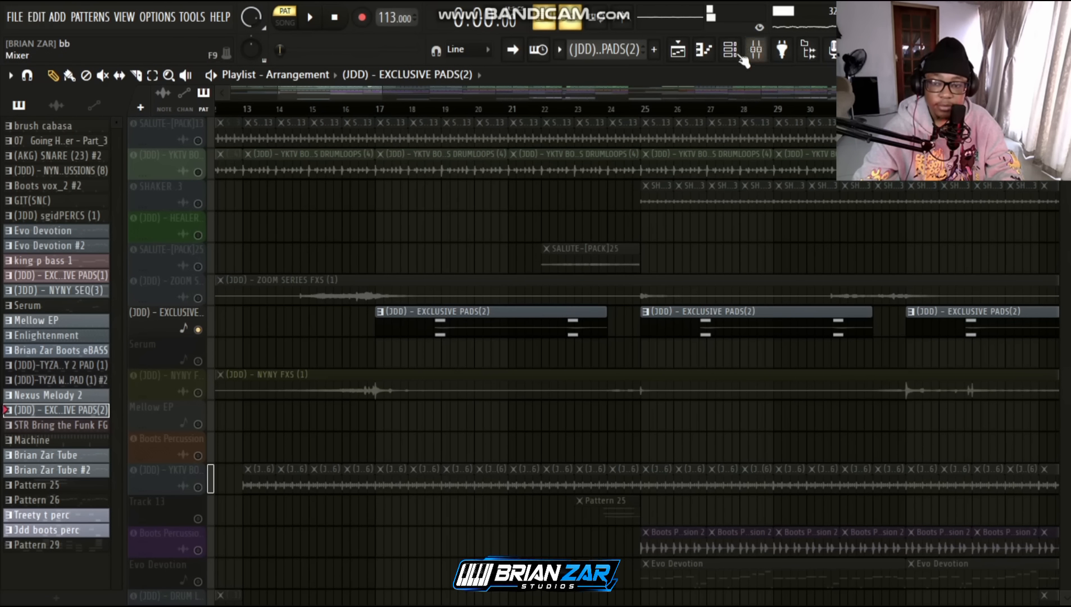
{"action": "left_click", "coordinate": [376, 107]}
{"action": "left_click", "coordinate": [232, 108]}
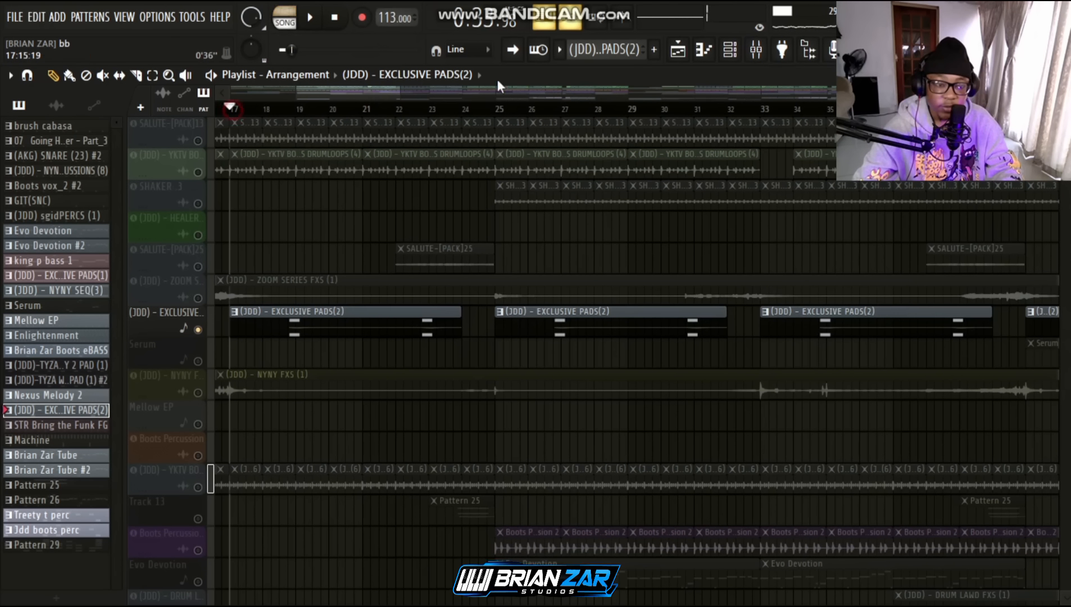
{"action": "left_click", "coordinate": [730, 51]}
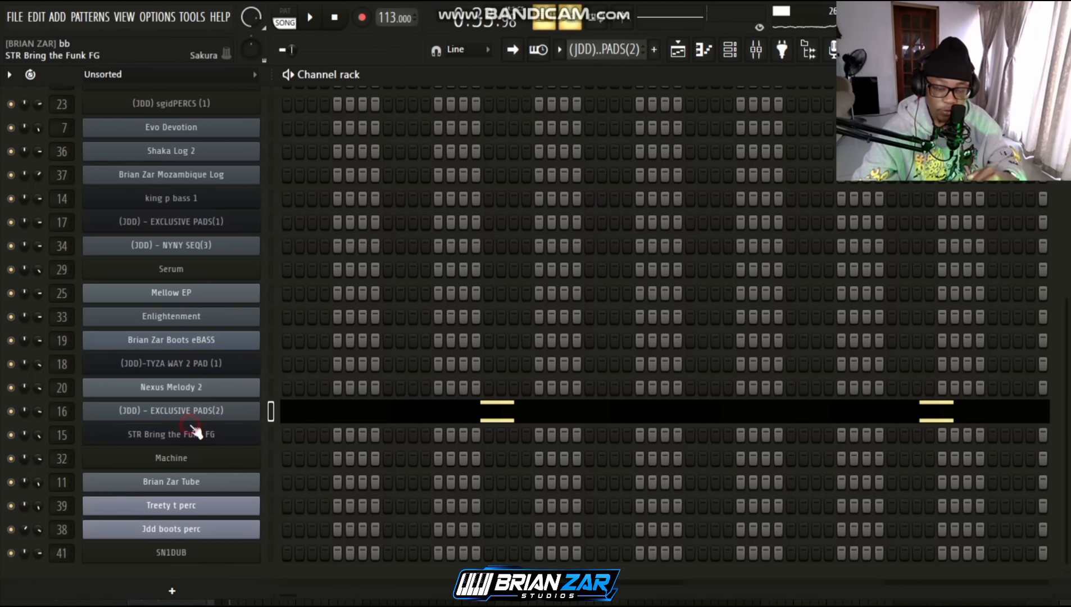
{"action": "left_click", "coordinate": [191, 433]}
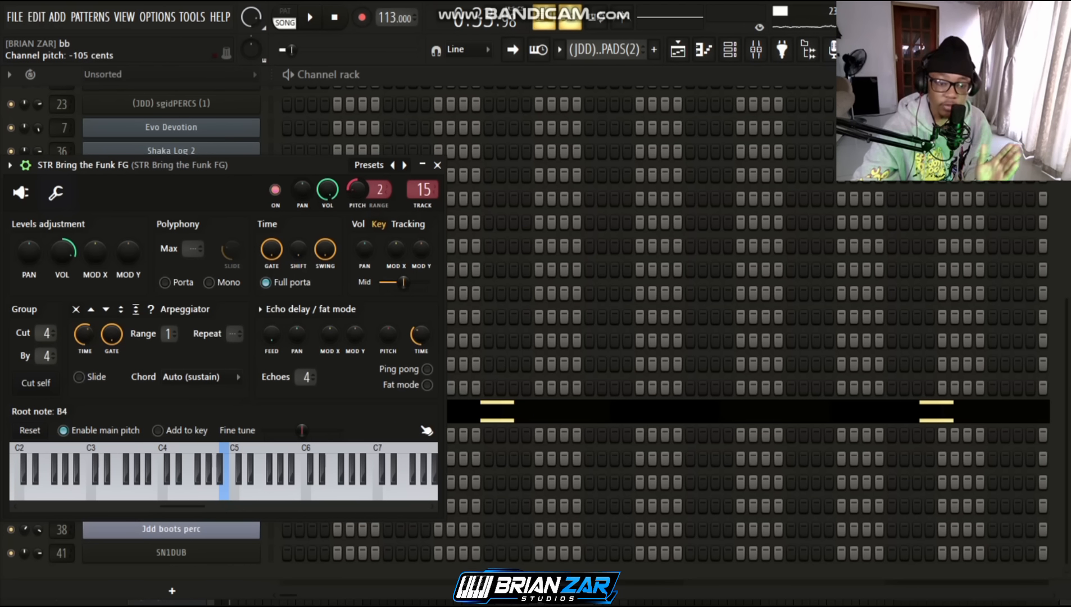
{"action": "key", "text": "Escape"}
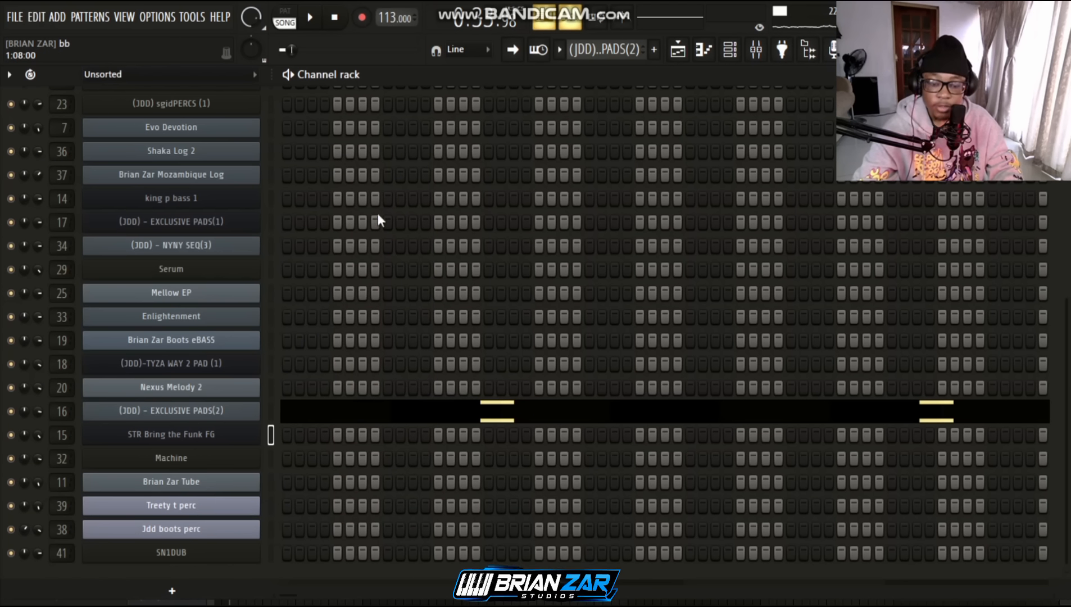
{"action": "key", "text": "Escape"}
Solo Track 13, which holds the Pattern 25 clips, in the playlist.
{"action": "scroll", "coordinate": [367, 410], "scroll_direction": "down", "scroll_amount": 6}
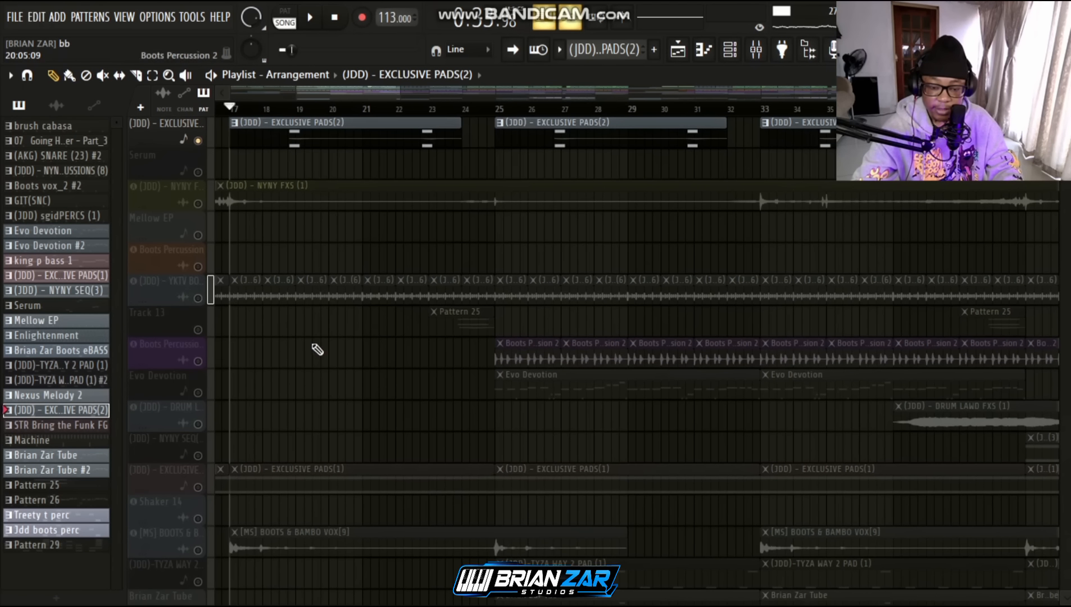
{"action": "right_click", "coordinate": [206, 330]}
{"action": "right_click", "coordinate": [201, 327]}
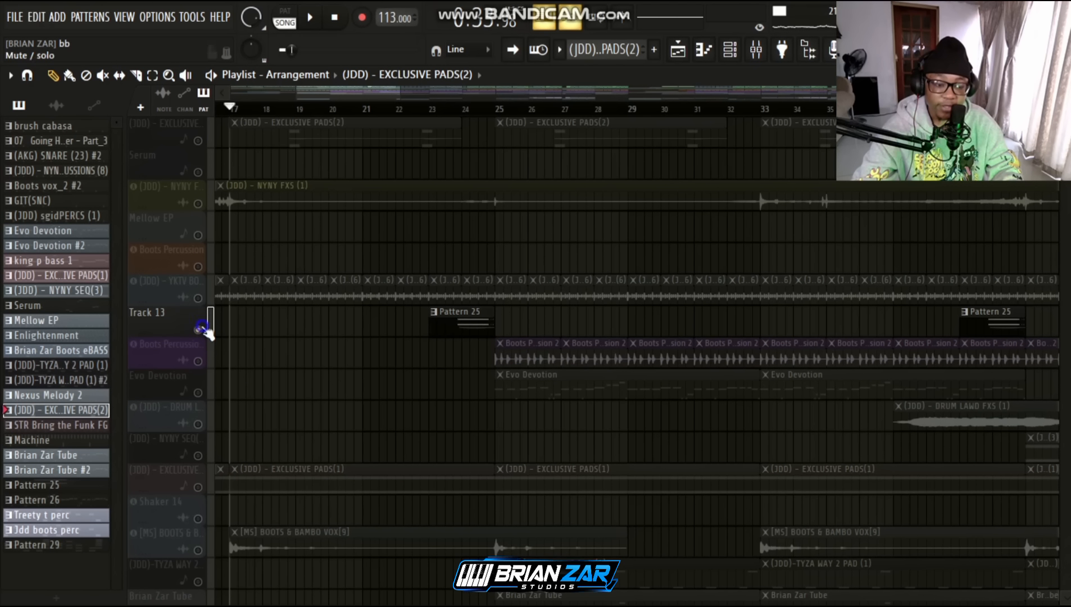
Open Pattern 25 in the piano roll, play its STR Bring the Funk FG notes and stop playback.
{"action": "left_click", "coordinate": [462, 321]}
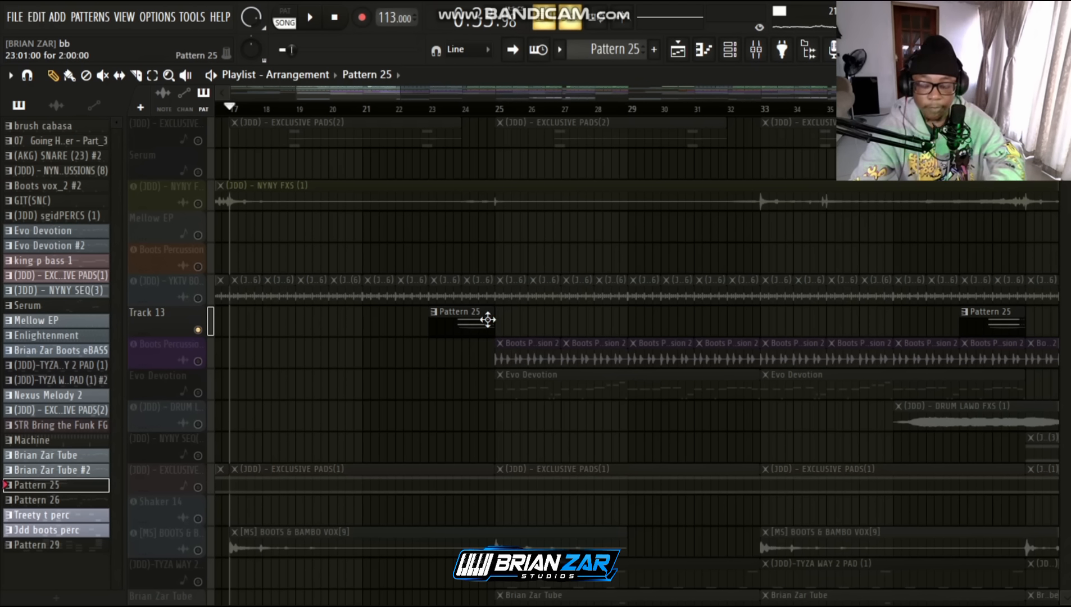
{"action": "double_click", "coordinate": [478, 333]}
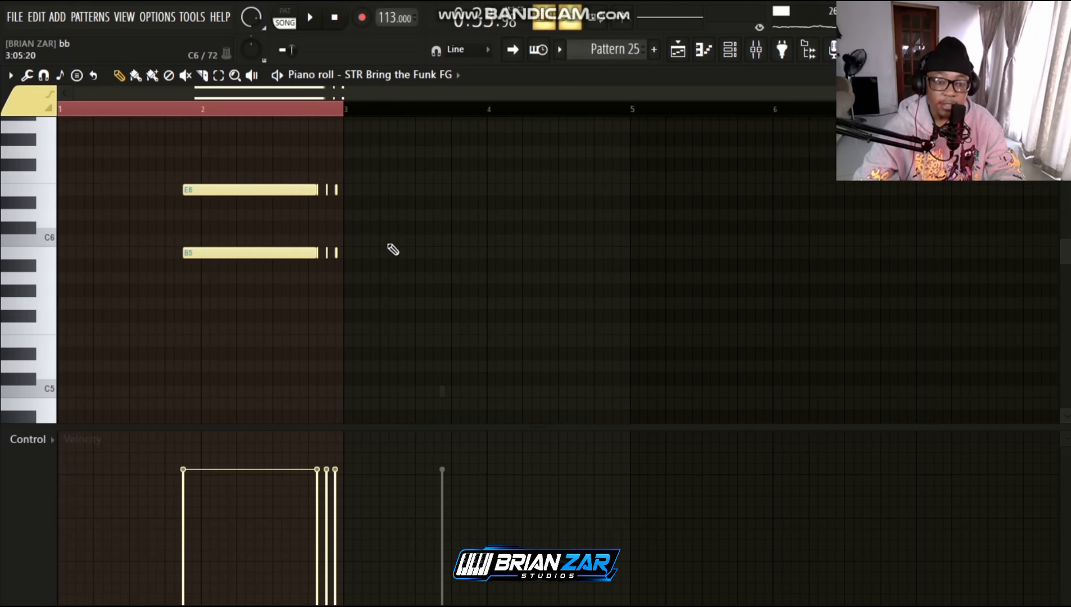
{"action": "left_click", "coordinate": [279, 76]}
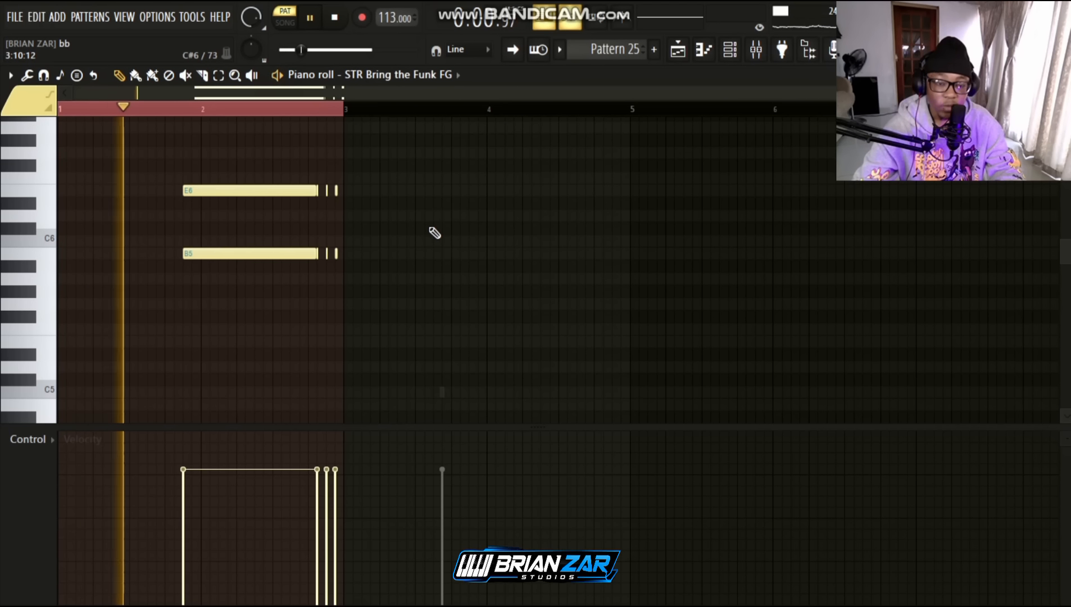
{"action": "scroll", "coordinate": [427, 244], "scroll_direction": "up", "scroll_amount": 1}
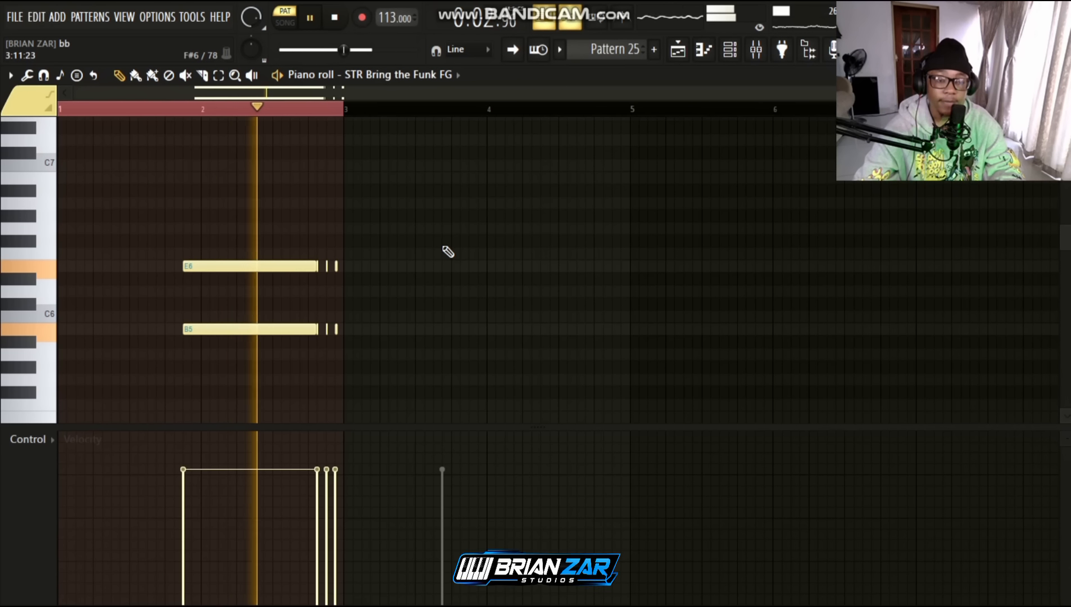
{"action": "key", "text": "space"}
Inspect the Sakura instrument of the STR Bring the Funk FG channel together with its channel pitch control.
{"action": "left_click", "coordinate": [729, 50]}
{"action": "left_click", "coordinate": [232, 438]}
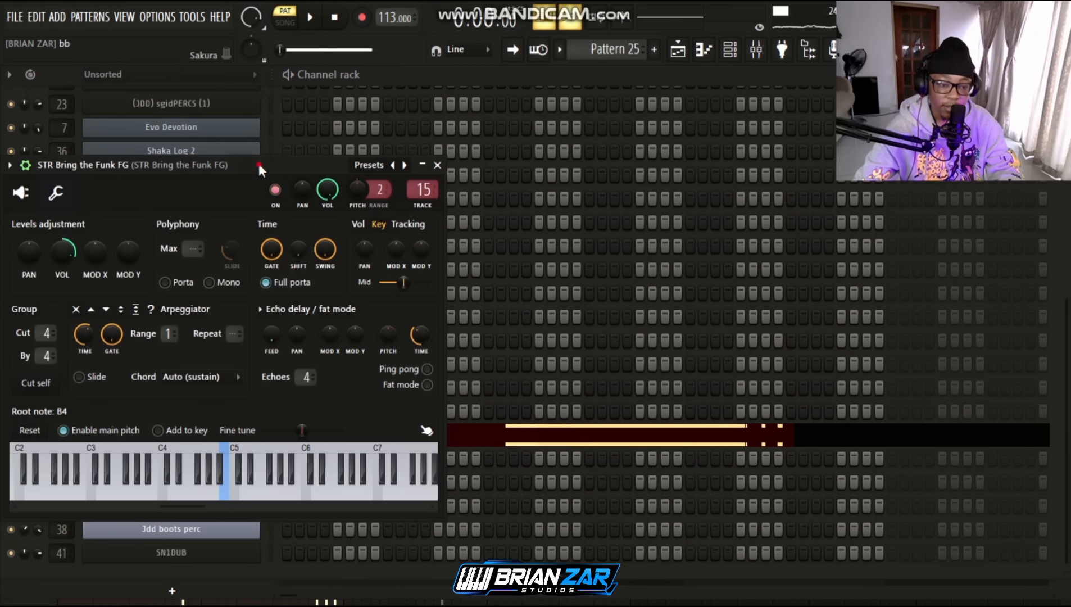
{"action": "left_click_drag", "start_coordinate": [259, 164], "coordinate": [284, 108]}
{"action": "left_click", "coordinate": [47, 139]}
{"action": "left_click", "coordinate": [55, 110]}
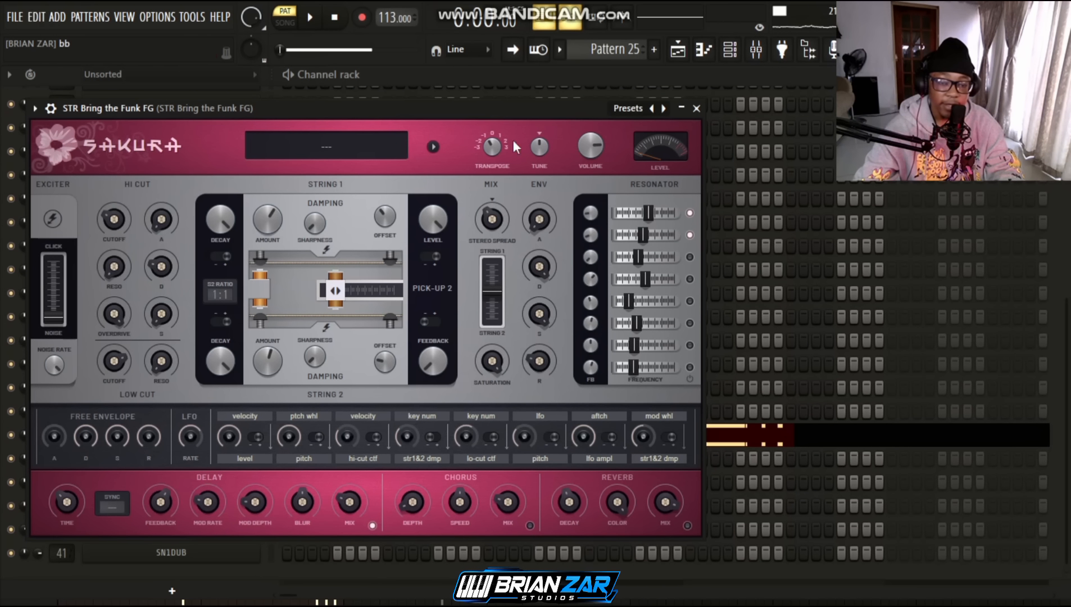
{"action": "left_click", "coordinate": [52, 109]}
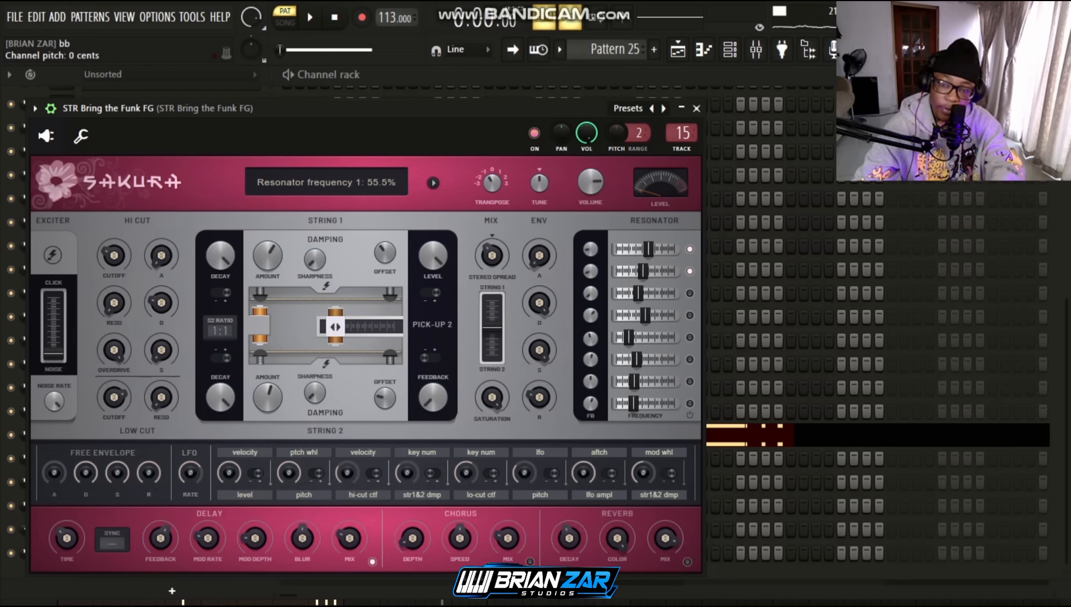
{"action": "mouse_move", "coordinate": [616, 133]}
{"action": "left_mouse_down"}
{"action": "mouse_move", "coordinate": [617, 178]}
{"action": "mouse_move", "coordinate": [617, 133]}
{"action": "left_mouse_up"}
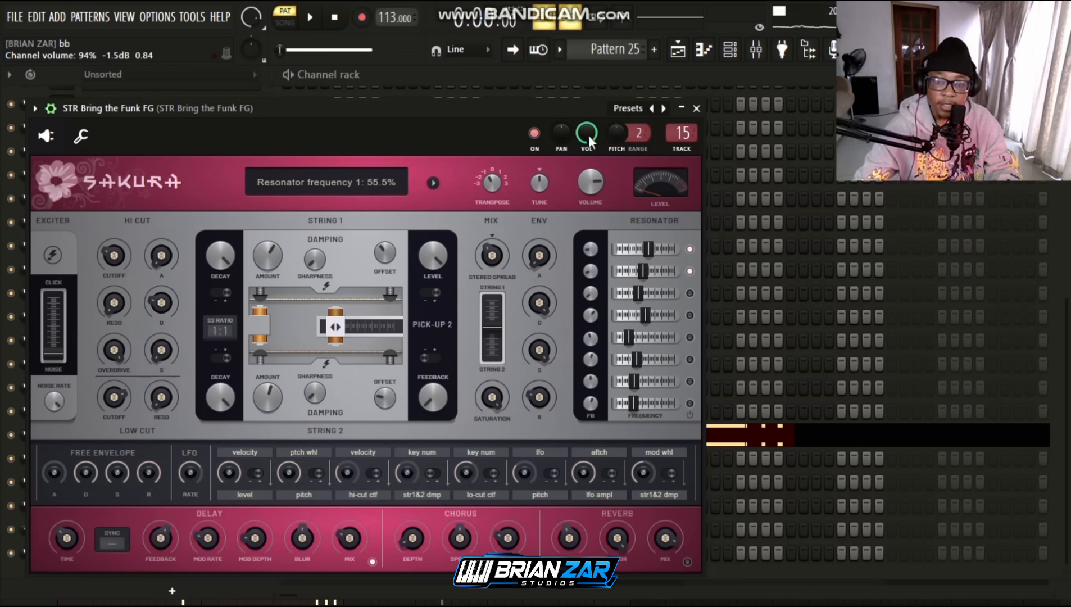
Move the STR Bring the Funk FG instrument window below its row in the channel rack, then close and reopen it.
{"action": "key", "text": "Escape"}
{"action": "left_click", "coordinate": [219, 434]}
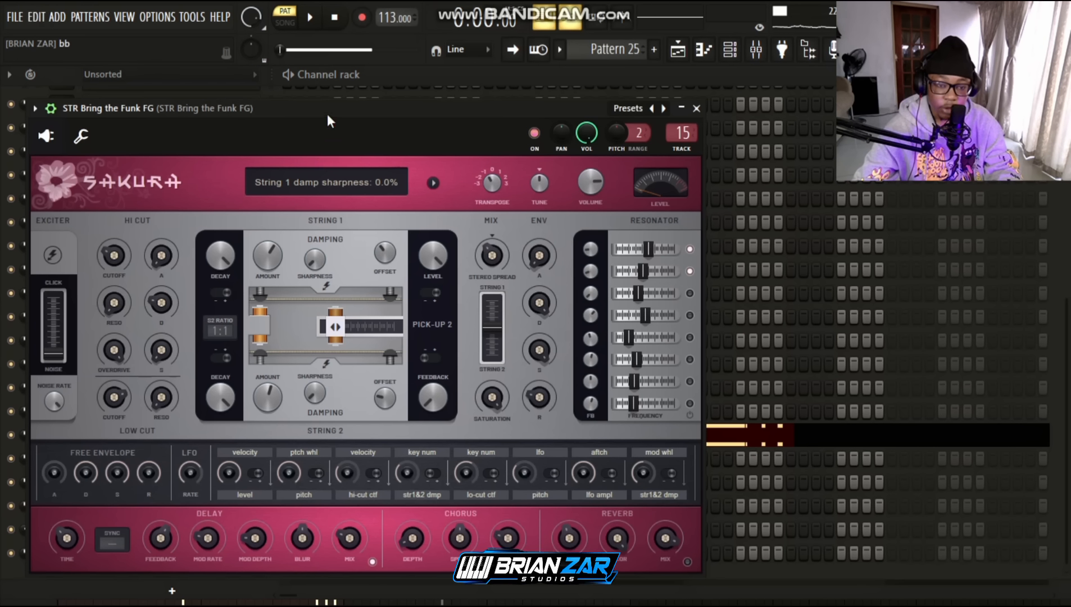
{"action": "left_click_drag", "start_coordinate": [327, 114], "coordinate": [482, 490]}
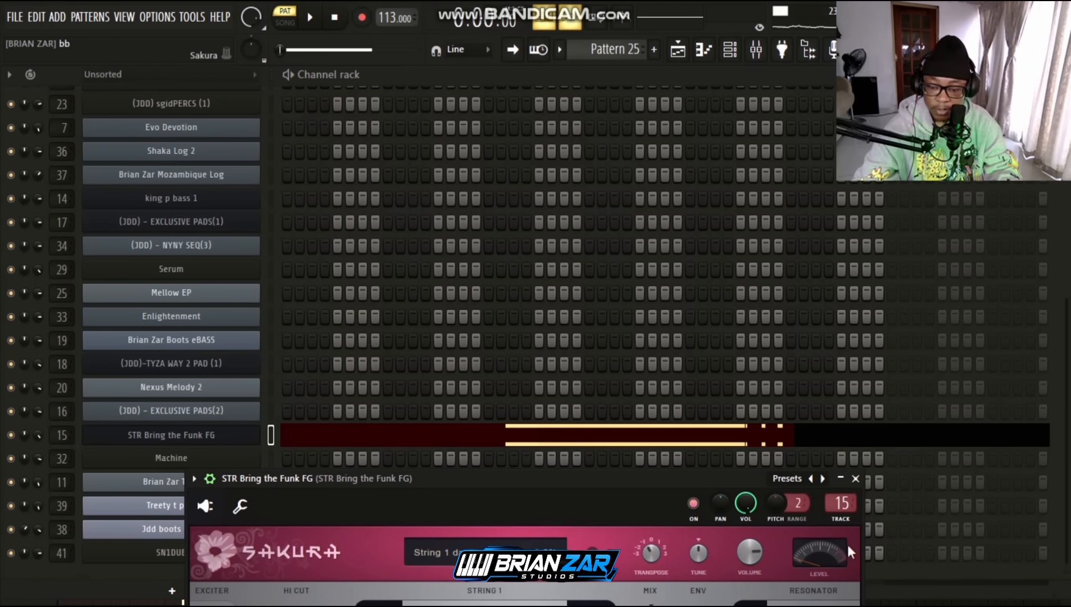
{"action": "key", "text": "Escape"}
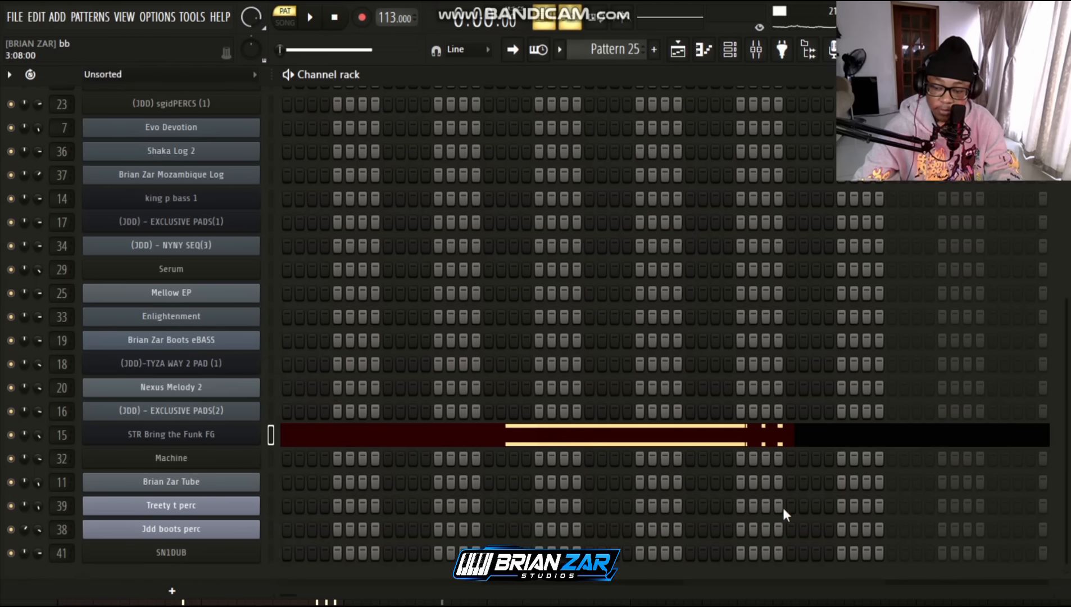
{"action": "left_click", "coordinate": [219, 435]}
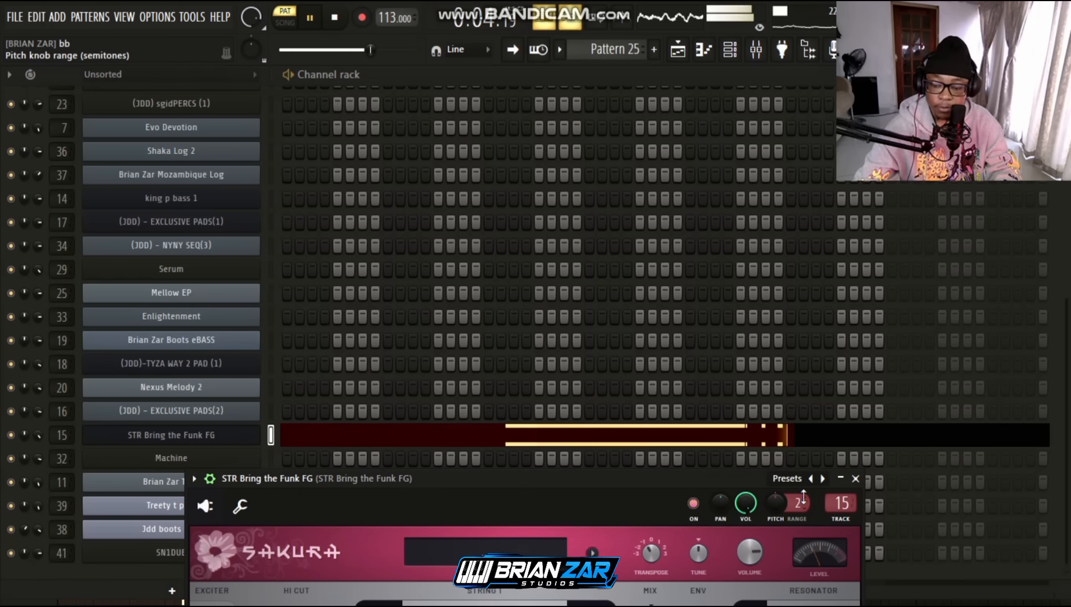
Stop Pattern 25, lower the STR Bring the Funk FG channel pitch to -14 cents and return to the piano roll.
{"action": "key", "text": "space"}
{"action": "left_click_drag", "start_coordinate": [775, 502], "coordinate": [776, 525]}
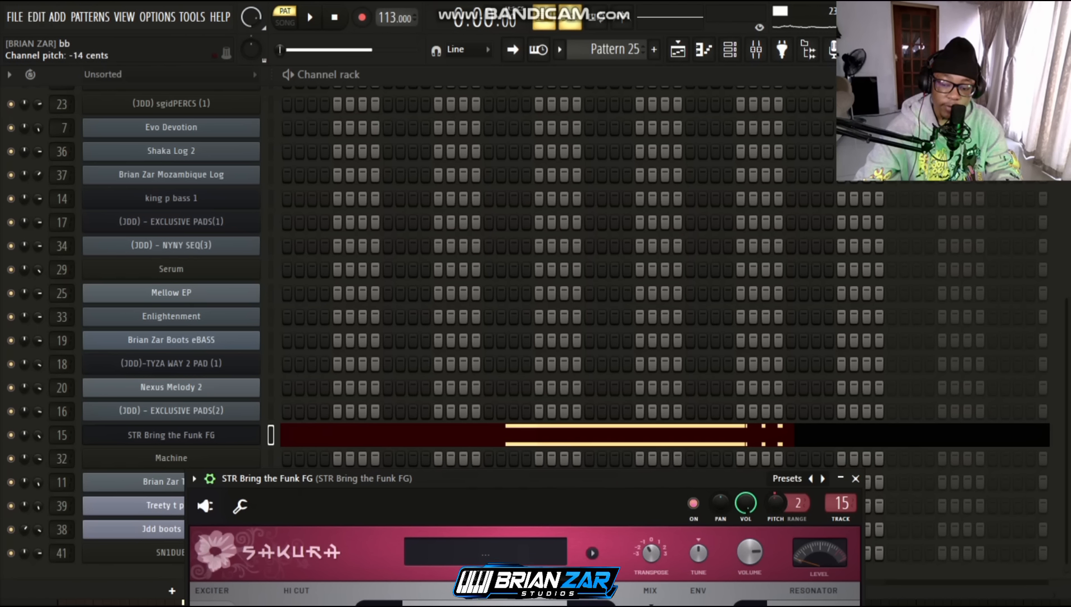
{"action": "key", "text": "Escape"}
{"action": "key", "text": "Escape"}
{"action": "key", "text": "Escape"}
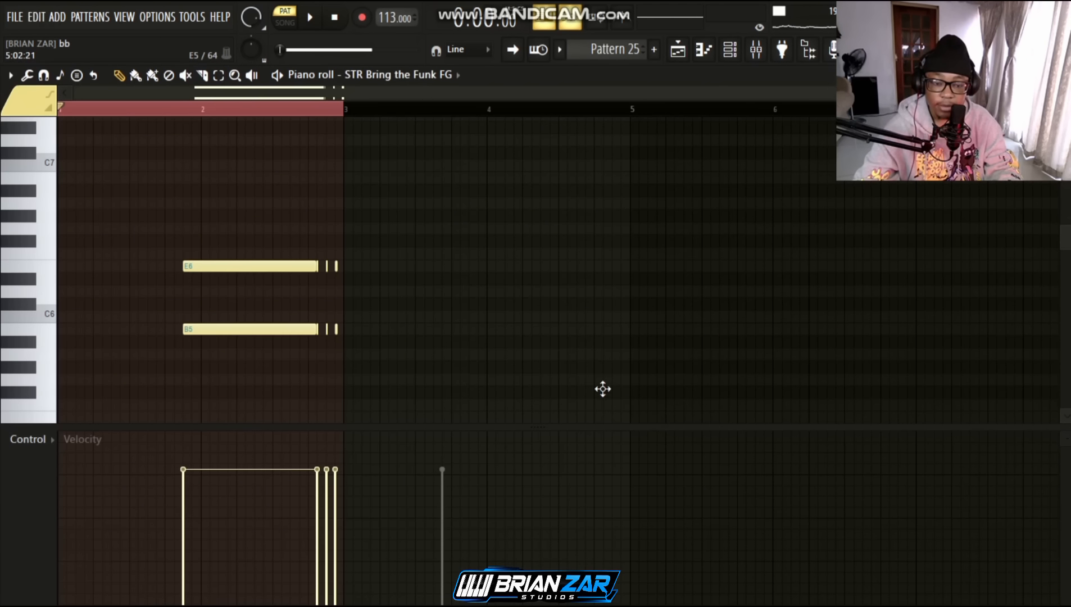
Solo the Boots Percussion 2 track in the playlist, place the playhead at bar 25 and select its first clip.
{"action": "scroll", "coordinate": [526, 355], "scroll_direction": "down", "scroll_amount": 2}
{"action": "scroll", "coordinate": [530, 354], "scroll_direction": "down", "scroll_amount": 4}
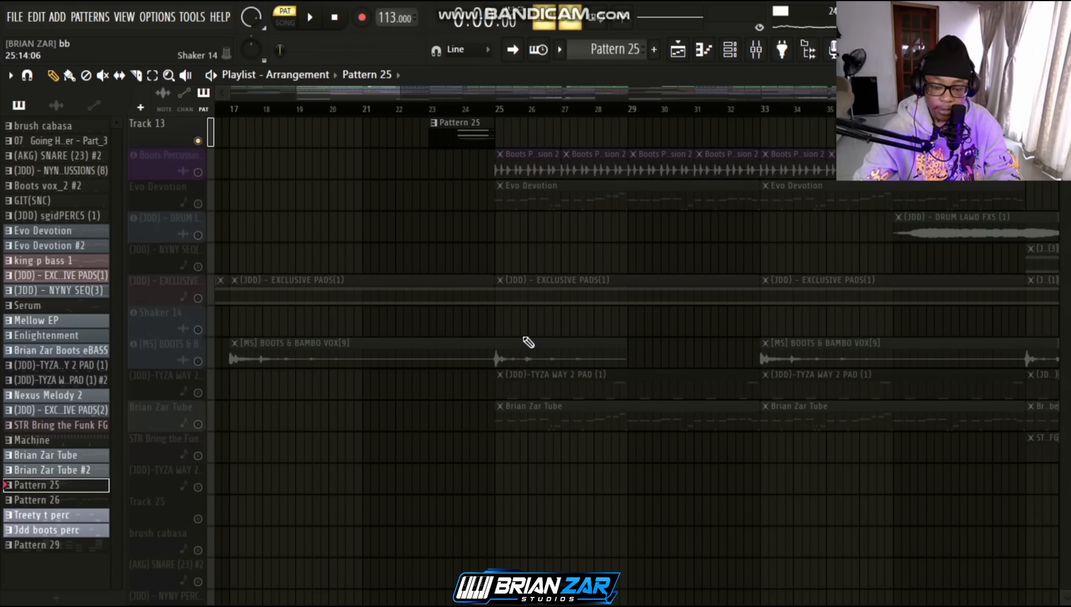
{"action": "left_click", "coordinate": [199, 171]}
{"action": "left_click", "coordinate": [499, 109]}
{"action": "left_click", "coordinate": [510, 156]}
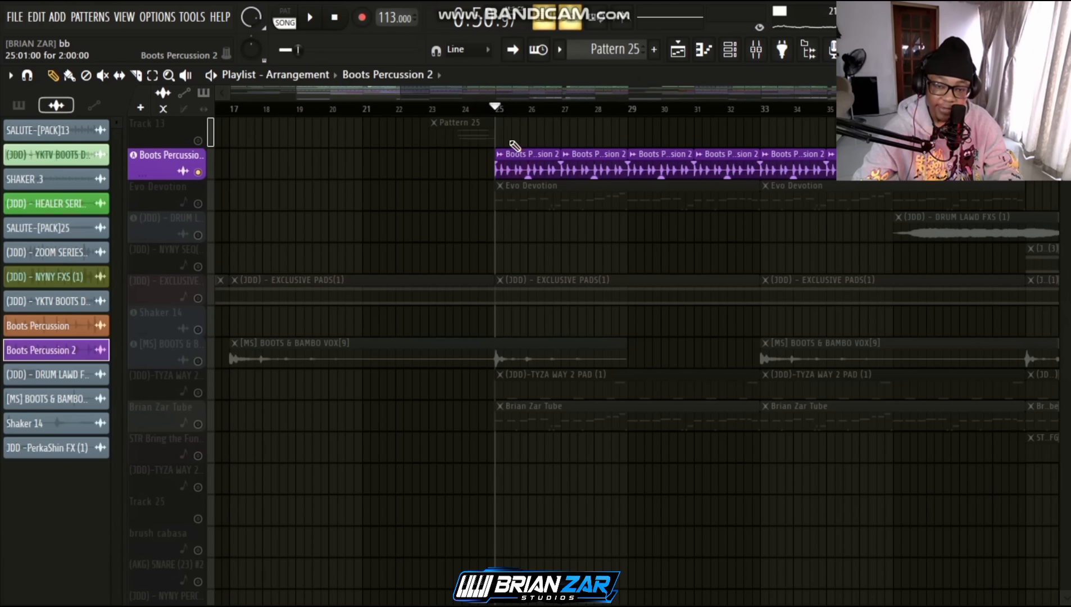
{"action": "scroll", "coordinate": [387, 96], "scroll_direction": "up", "scroll_amount": 3}
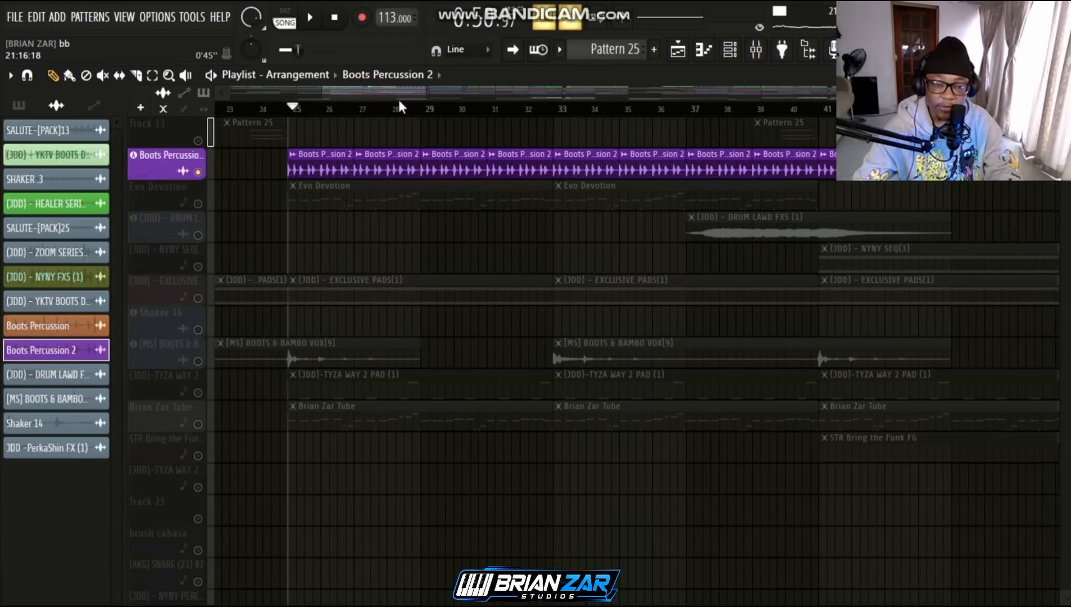
Open the audio clip settings of the first Boots Percussion 2 clip and position the window below its track.
{"action": "double_click", "coordinate": [341, 165]}
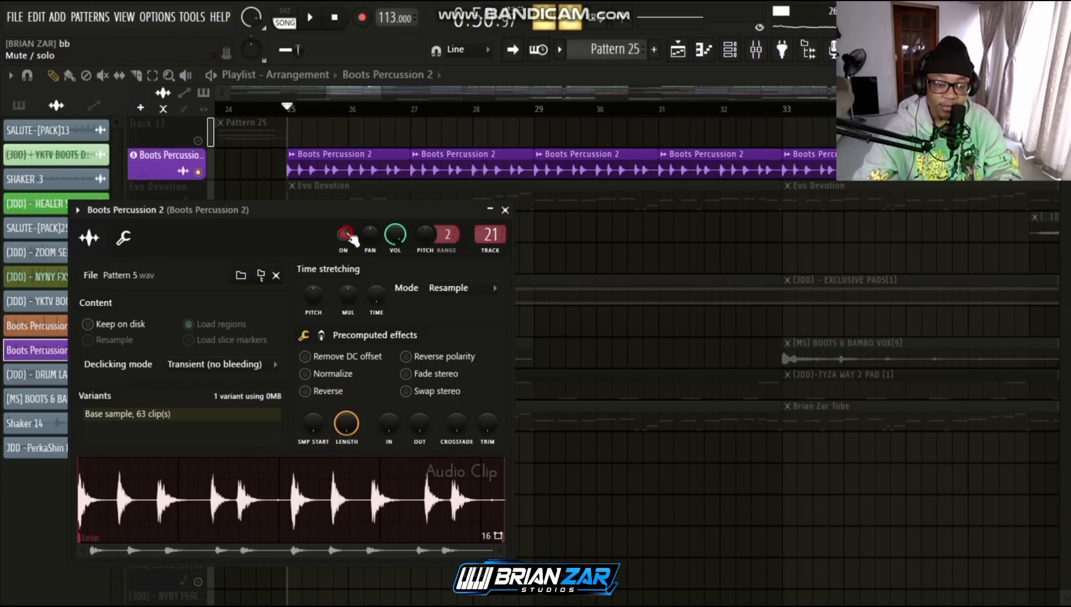
{"action": "left_click_drag", "start_coordinate": [363, 213], "coordinate": [573, 202]}
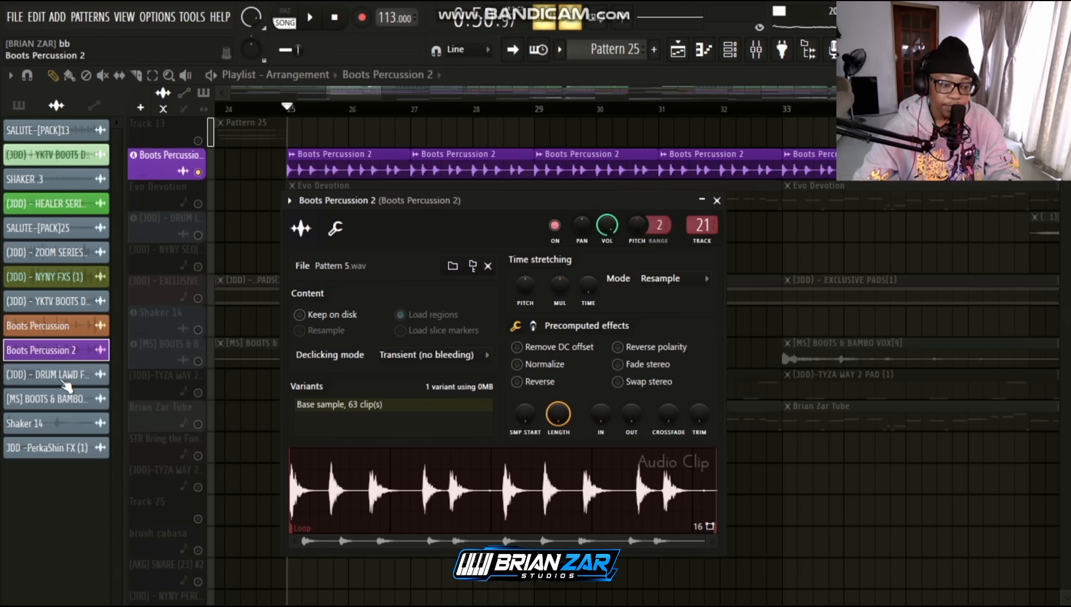
Select Pattern 29 in the pattern list, inspect its JDD instrument settings from the channel rack and return to the playlist.
{"action": "left_click", "coordinate": [19, 105]}
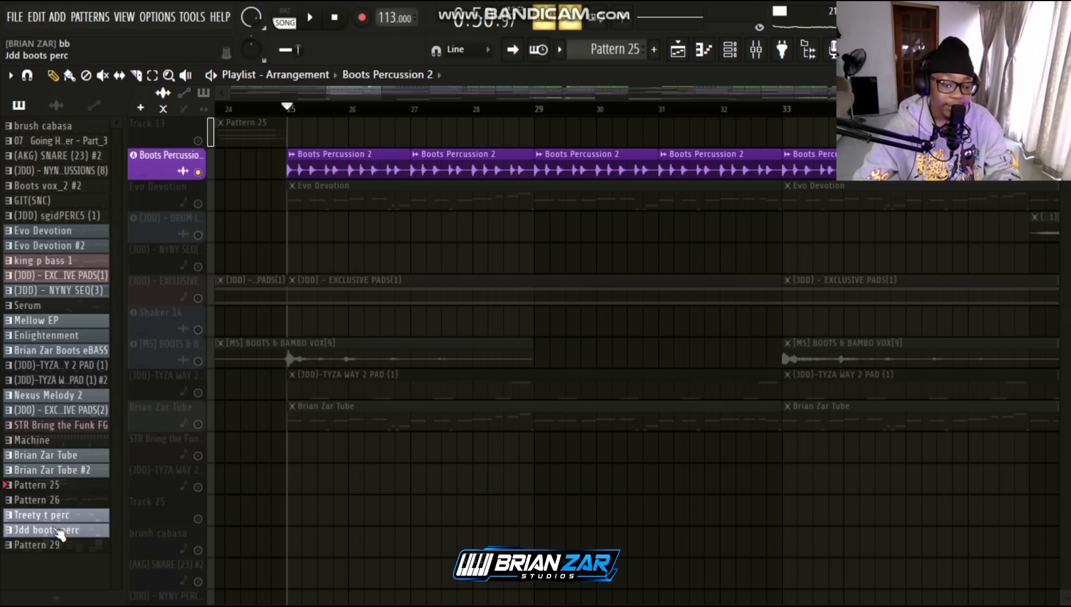
{"action": "double_click", "coordinate": [47, 543]}
{"action": "left_click", "coordinate": [738, 59]}
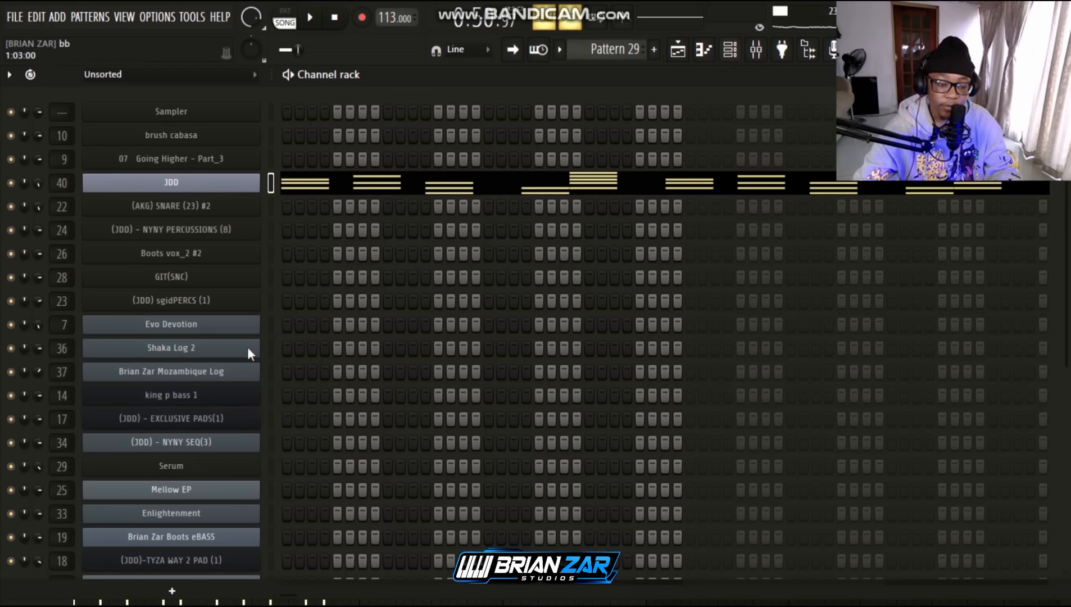
{"action": "left_click", "coordinate": [191, 192]}
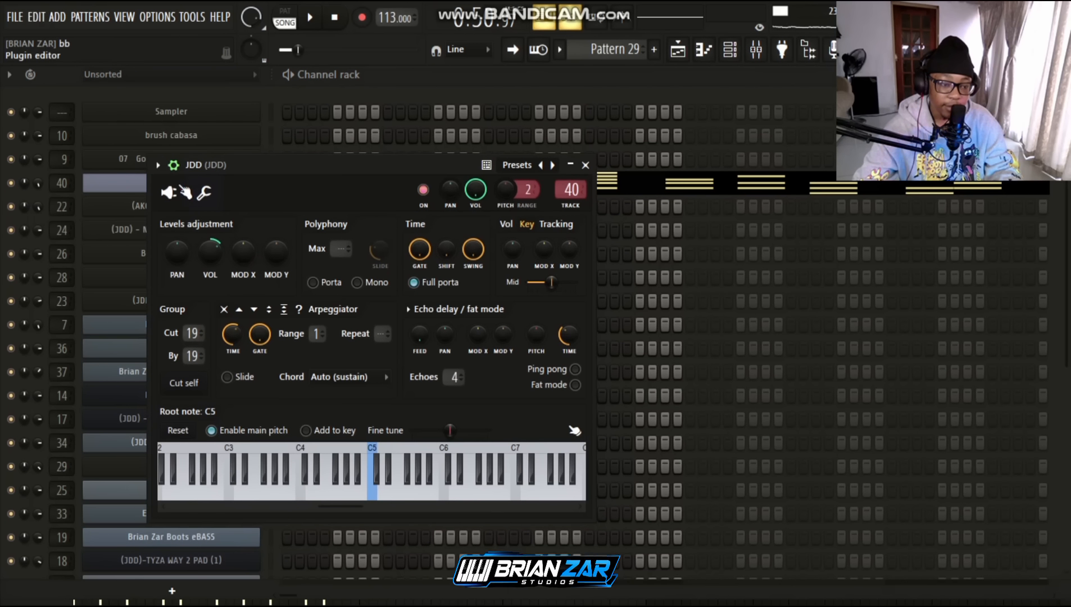
{"action": "key", "text": "Escape"}
{"action": "key", "text": "Escape"}
{"action": "key", "text": "Escape"}
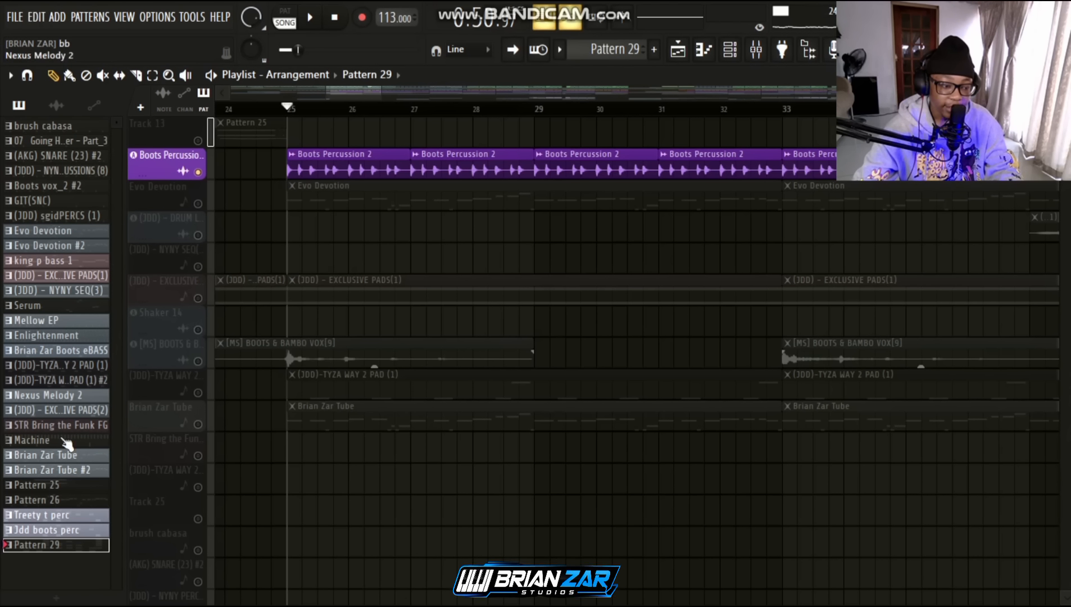
Review Pattern 29's audio rendering options without applying any, and check the Boots Percussion 2 clip settings again.
{"action": "right_click", "coordinate": [58, 547]}
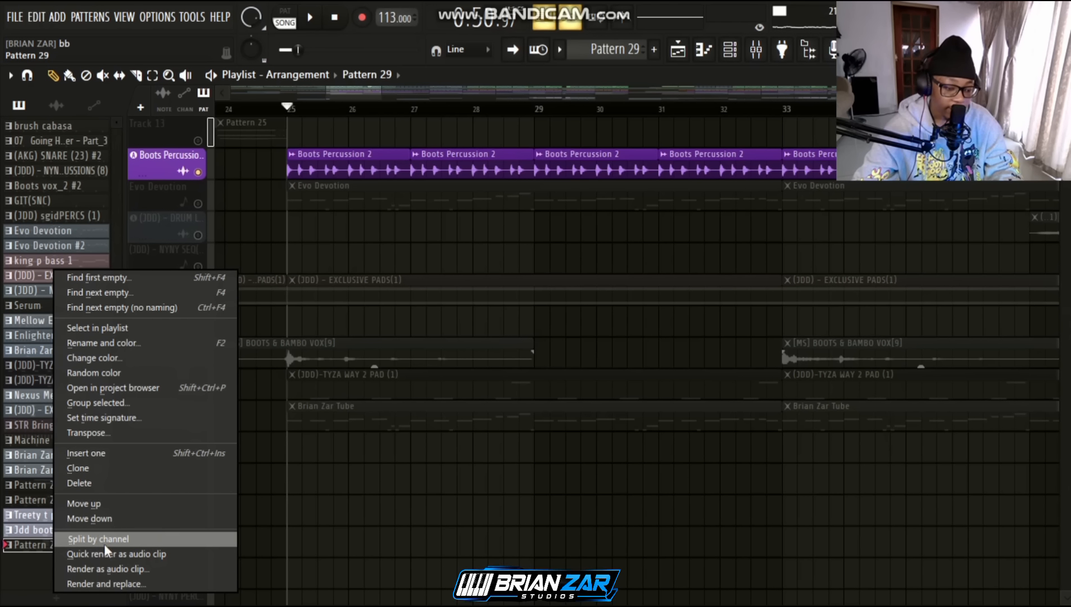
{"action": "left_click", "coordinate": [354, 236]}
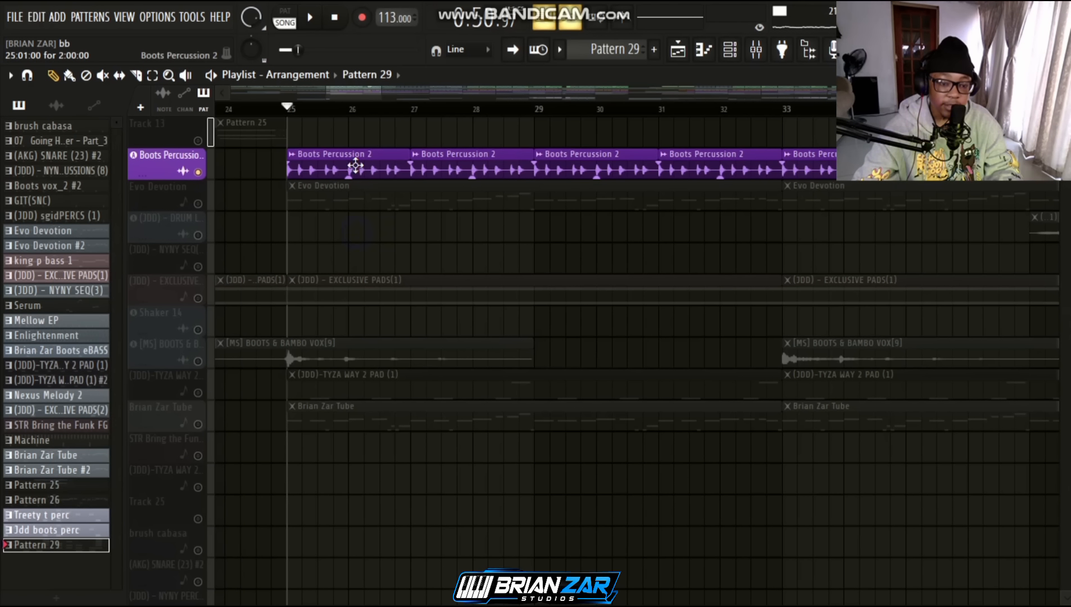
{"action": "double_click", "coordinate": [352, 158]}
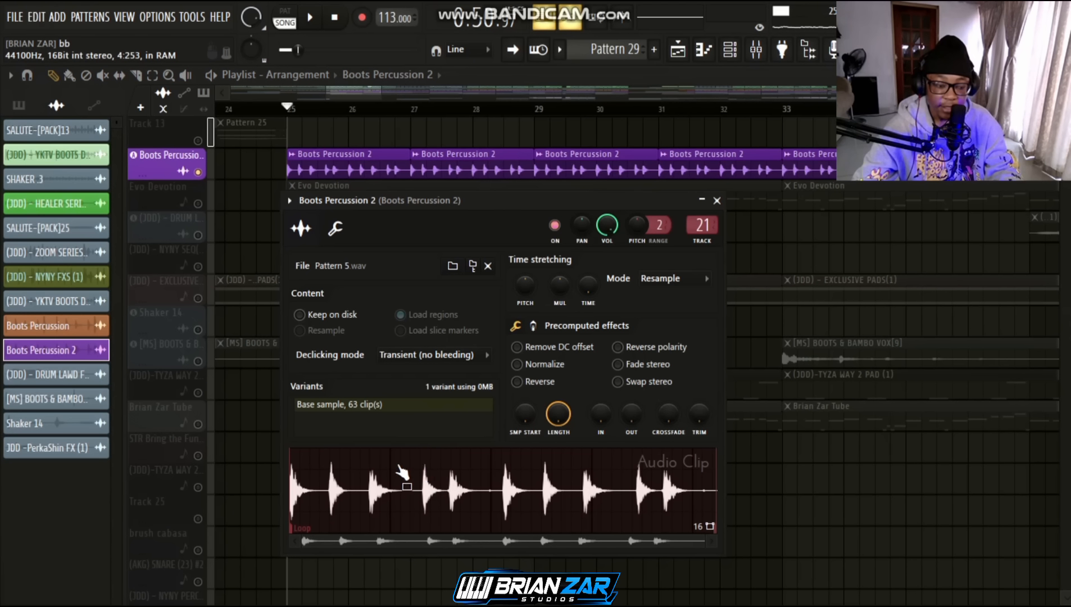
{"action": "key", "text": "Escape"}
Examine Pattern 29's JDD notes in the piano roll and return to the playlist.
{"action": "left_click", "coordinate": [18, 105]}
{"action": "double_click", "coordinate": [60, 550]}
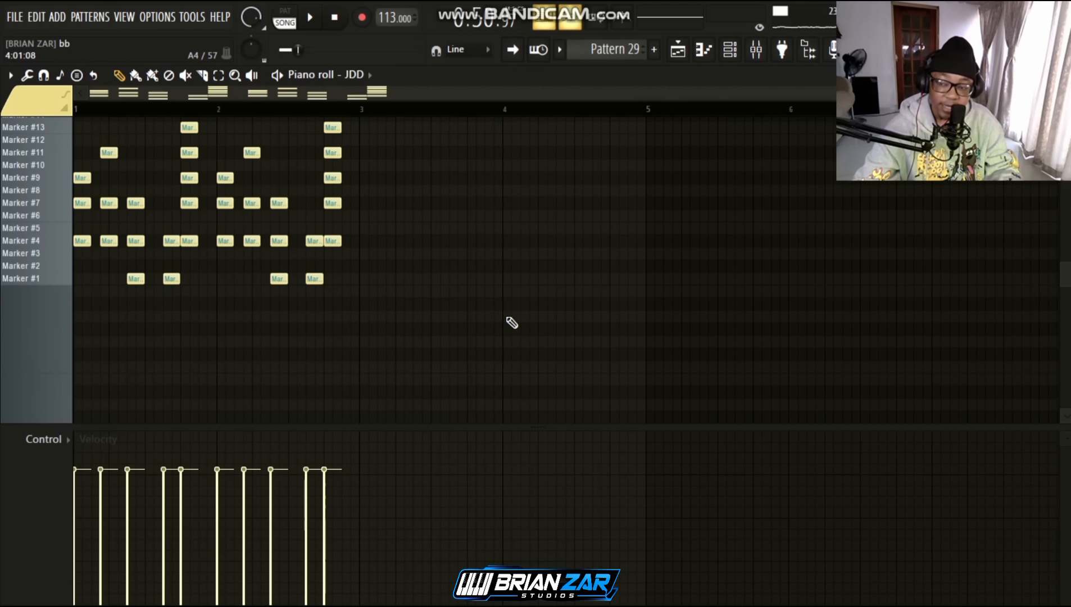
{"action": "key", "text": "Escape"}
{"action": "scroll", "coordinate": [337, 314], "scroll_direction": "up", "scroll_amount": 1}
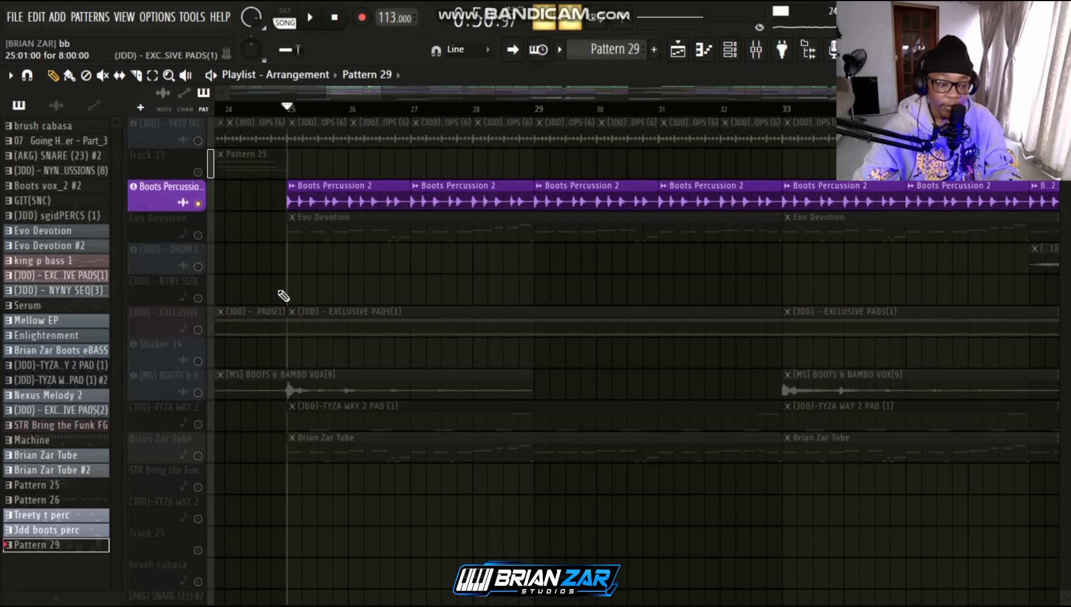
Audition the soloed Boots Percussion 2 loop from bar 25 with its clip settings open, stopping playback and closing the settings at the end.
{"action": "double_click", "coordinate": [377, 204]}
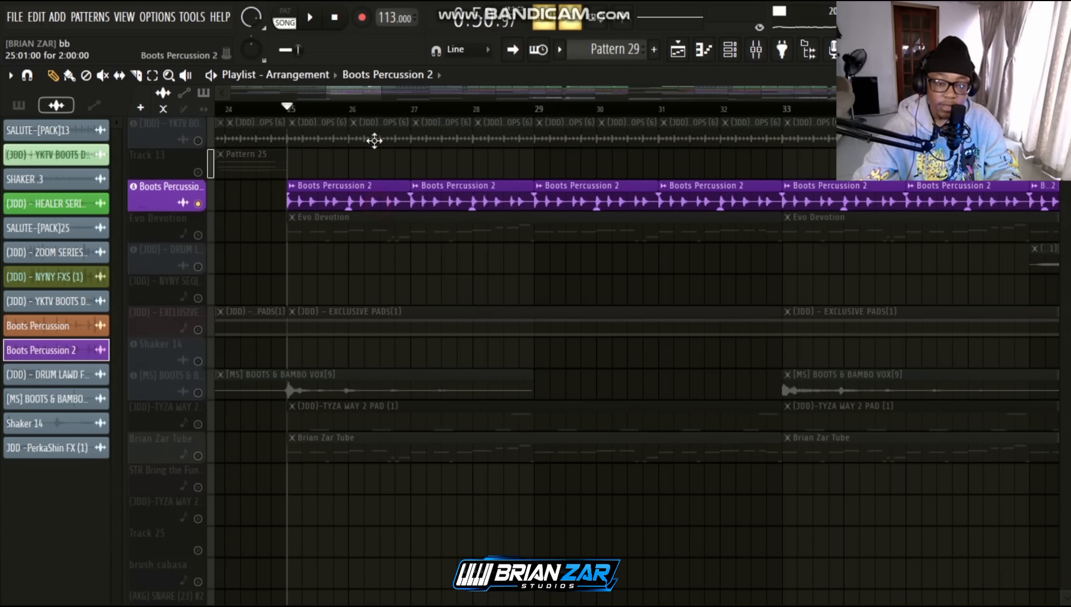
{"action": "left_click_drag", "start_coordinate": [446, 205], "coordinate": [450, 210]}
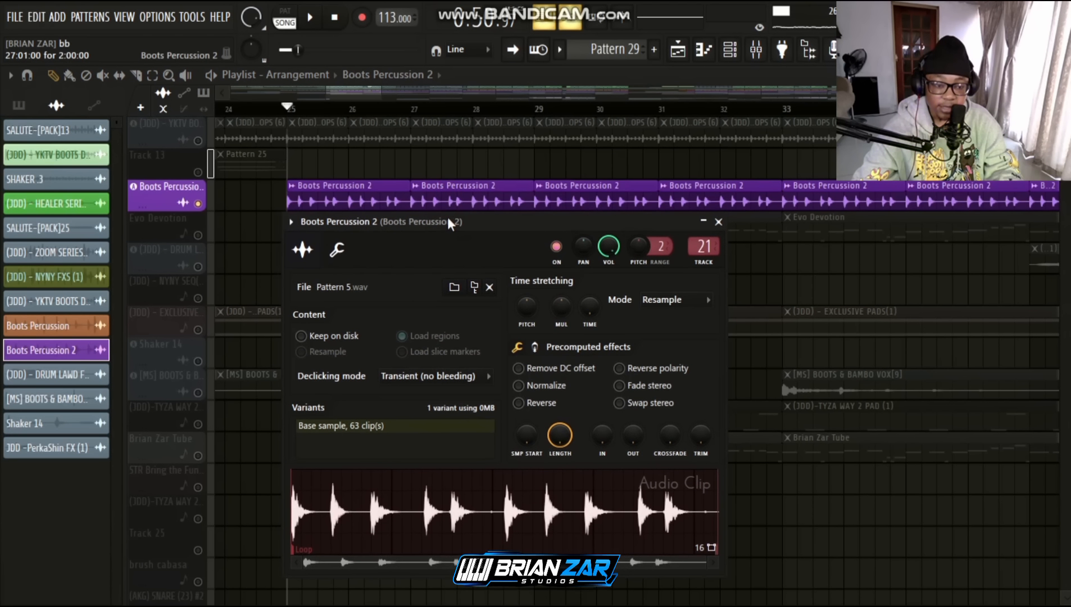
{"action": "key", "text": "space"}
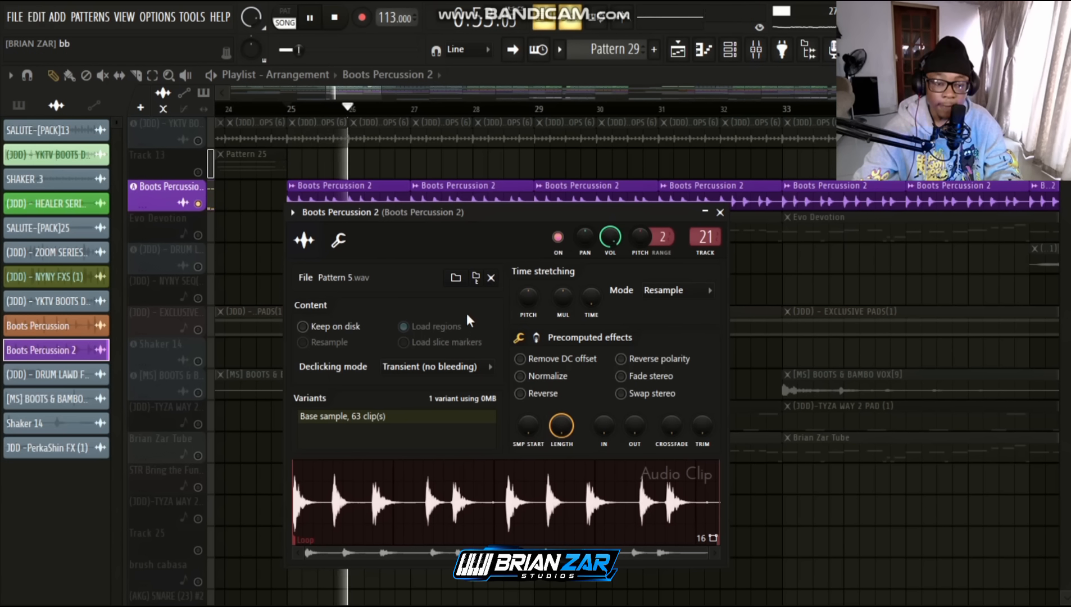
{"action": "left_click_drag", "start_coordinate": [476, 211], "coordinate": [463, 238]}
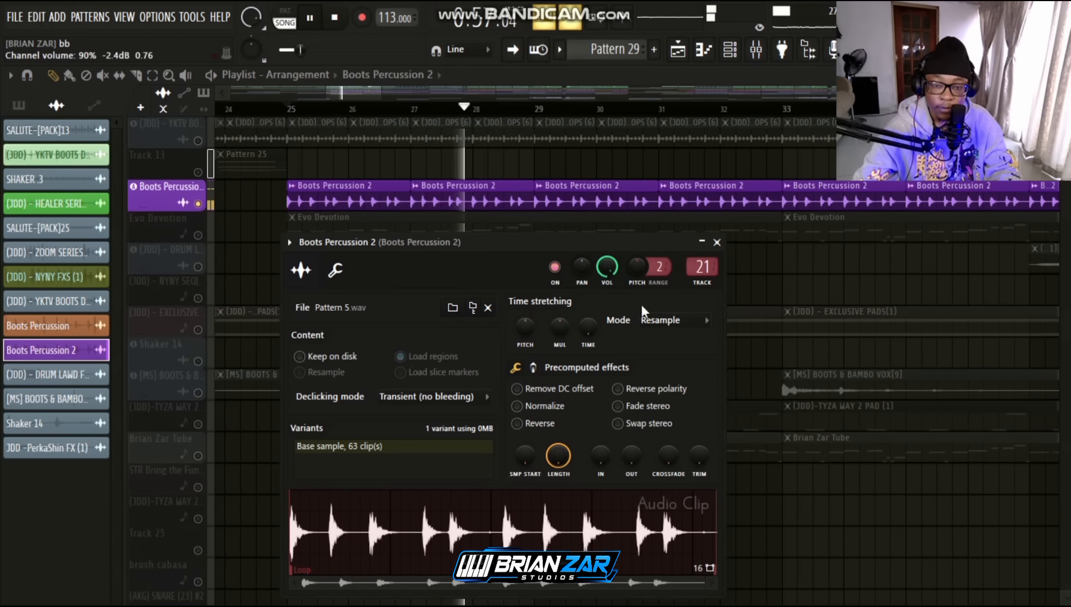
{"action": "left_click", "coordinate": [716, 242]}
{"action": "key", "text": "space"}
Solo the Evo Devotion track and open its first clip at bar 25 in the piano roll.
{"action": "scroll", "coordinate": [427, 365], "scroll_direction": "up", "scroll_amount": 4}
{"action": "scroll", "coordinate": [425, 364], "scroll_direction": "up", "scroll_amount": 3}
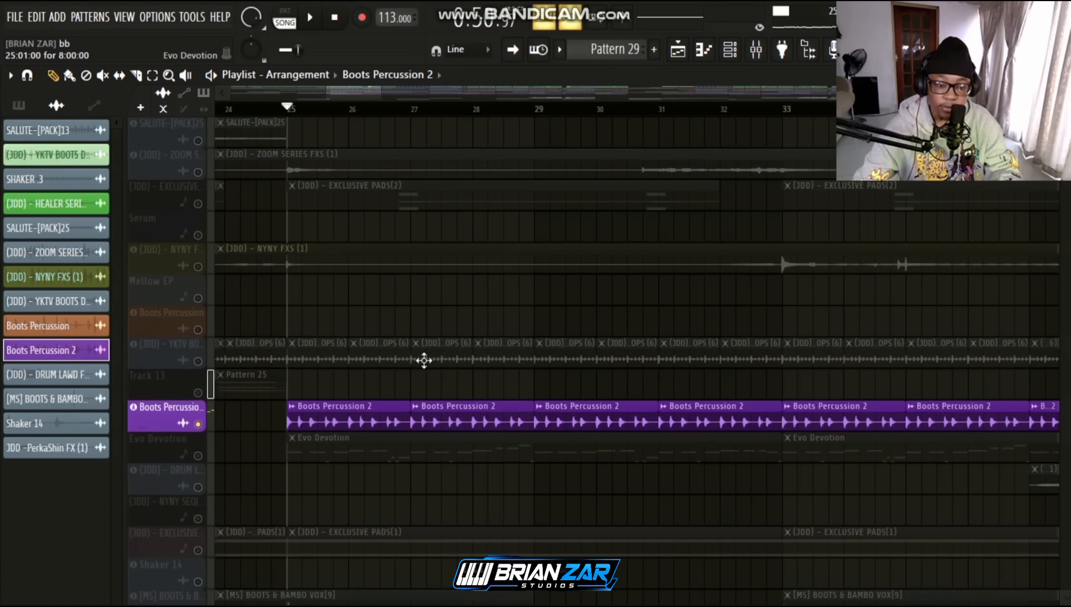
{"action": "scroll", "coordinate": [424, 359], "scroll_direction": "down", "scroll_amount": 5}
{"action": "left_click", "coordinate": [199, 298], "text": "ctrl"}
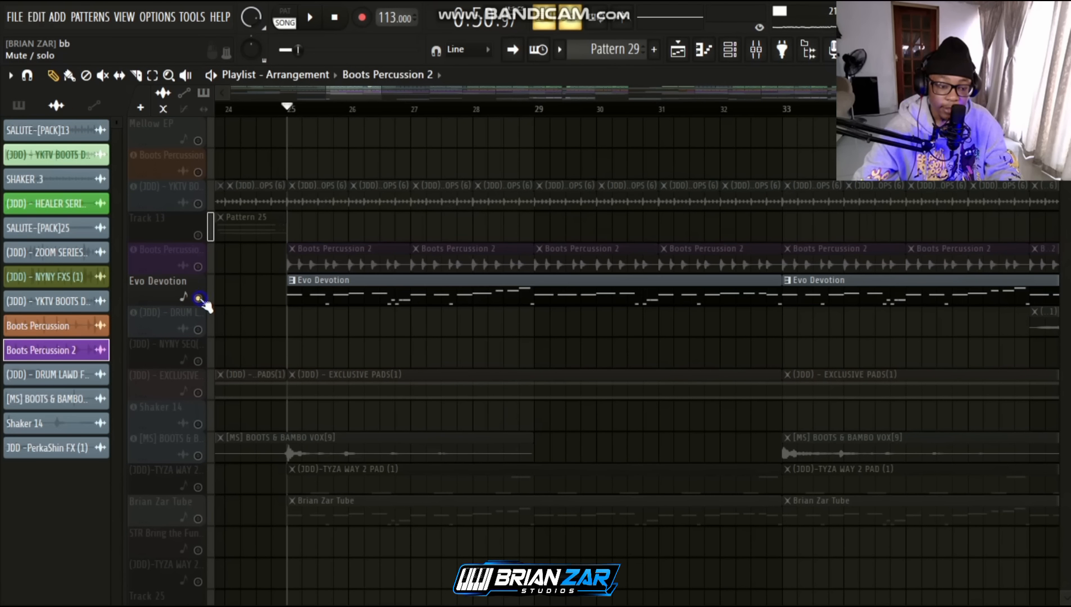
{"action": "double_click", "coordinate": [308, 293]}
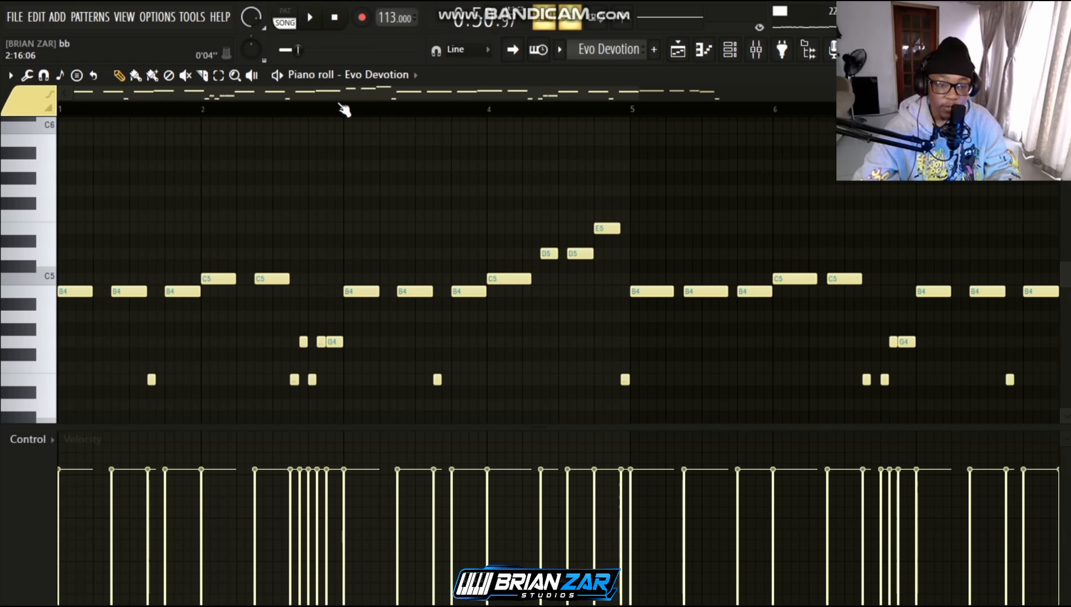
Fit all eight bars of Evo Devotion notes in the piano roll, play the melody through and return to the playlist.
{"action": "scroll", "coordinate": [345, 108], "scroll_direction": "down", "scroll_amount": 2}
{"action": "scroll", "coordinate": [371, 211], "scroll_direction": "down", "scroll_amount": 1}
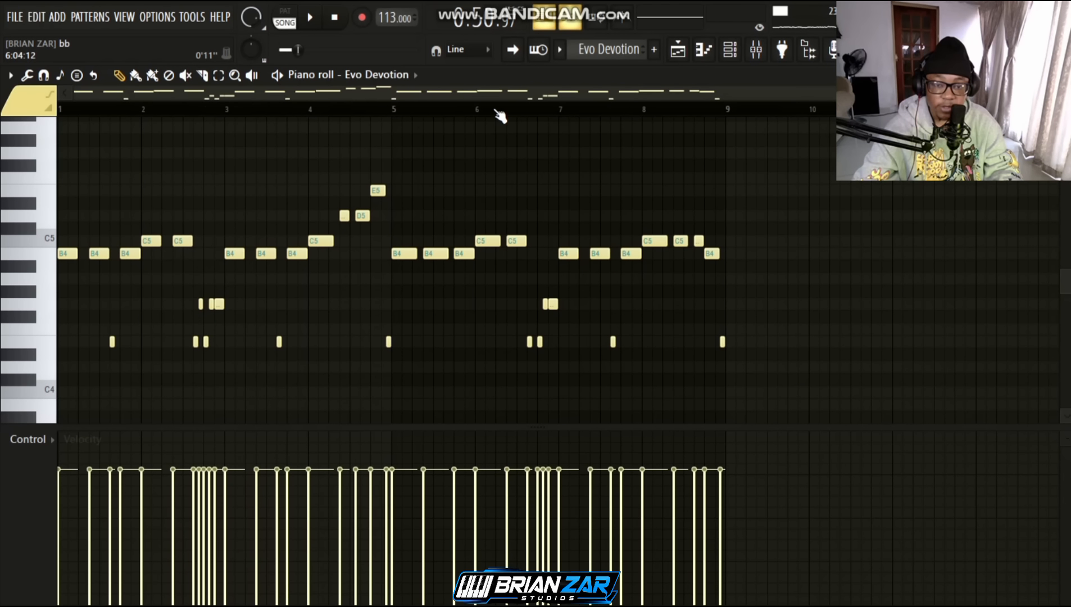
{"action": "scroll", "coordinate": [497, 112], "scroll_direction": "up", "scroll_amount": 2}
{"action": "left_click_drag", "start_coordinate": [507, 98], "coordinate": [340, 109]}
{"action": "scroll", "coordinate": [339, 110], "scroll_direction": "down", "scroll_amount": 1}
{"action": "scroll", "coordinate": [339, 243], "scroll_direction": "up", "scroll_amount": 1}
{"action": "scroll", "coordinate": [342, 239], "scroll_direction": "down", "scroll_amount": 1}
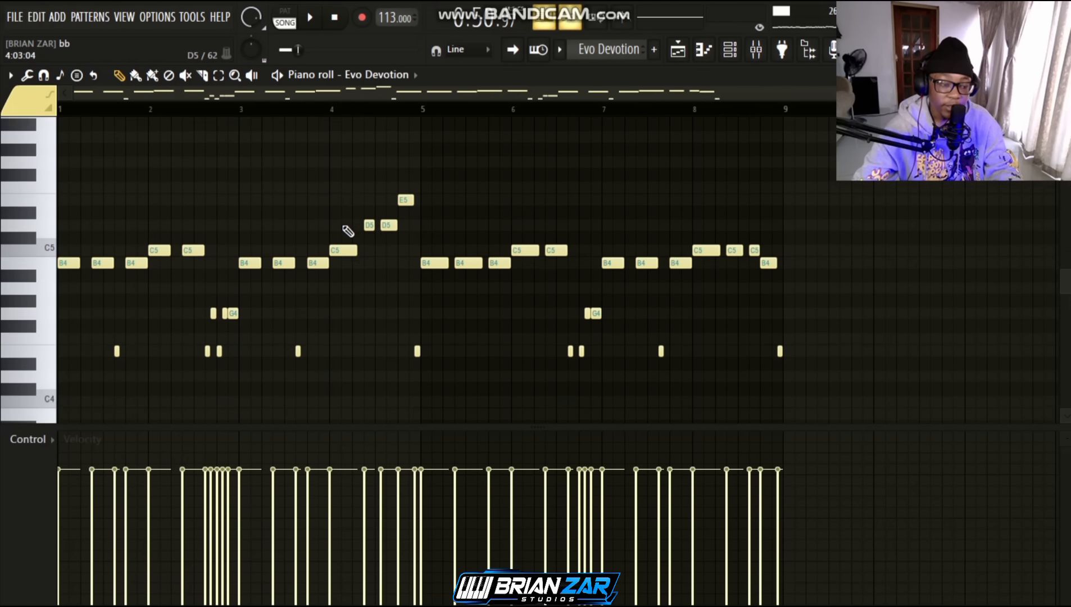
{"action": "key", "text": "space"}
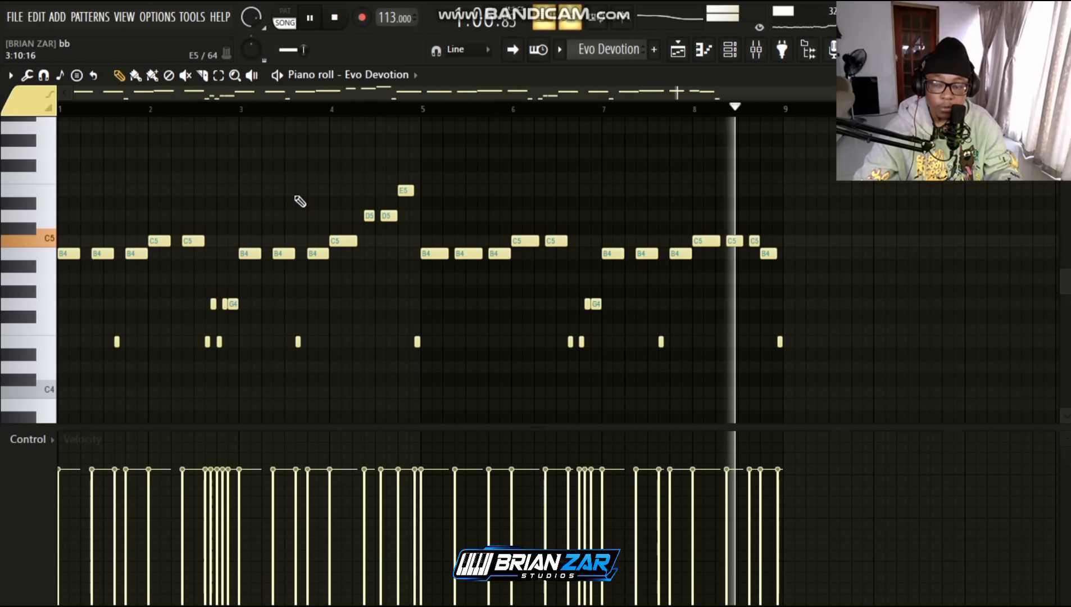
{"action": "key", "text": "space"}
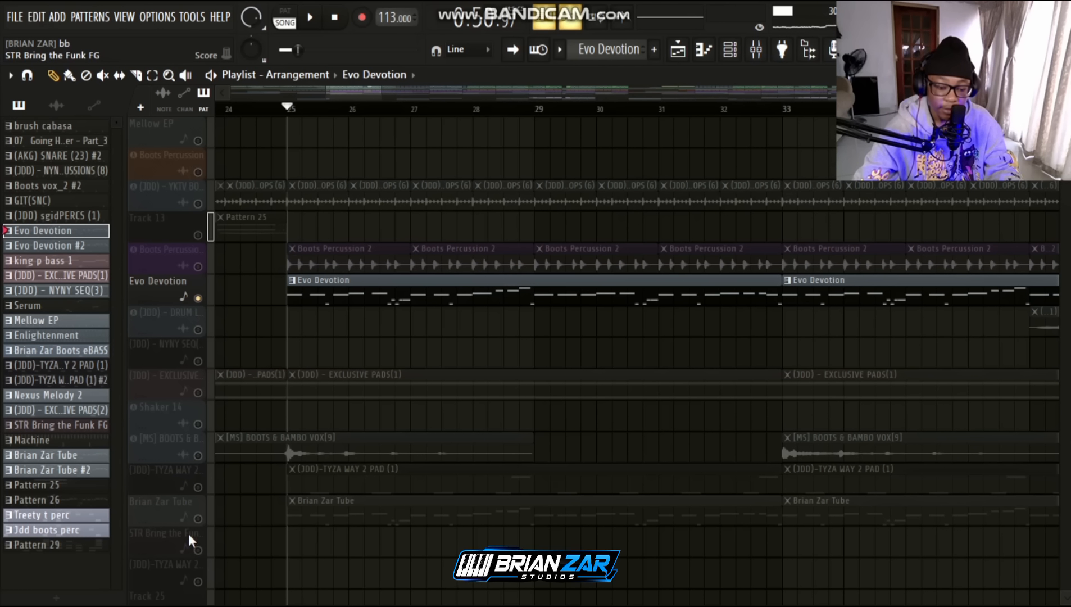
Solo the Brian Zar Tube track, play its melody through in the piano roll and return to the playlist.
{"action": "right_click", "coordinate": [198, 518]}
{"action": "double_click", "coordinate": [314, 514]}
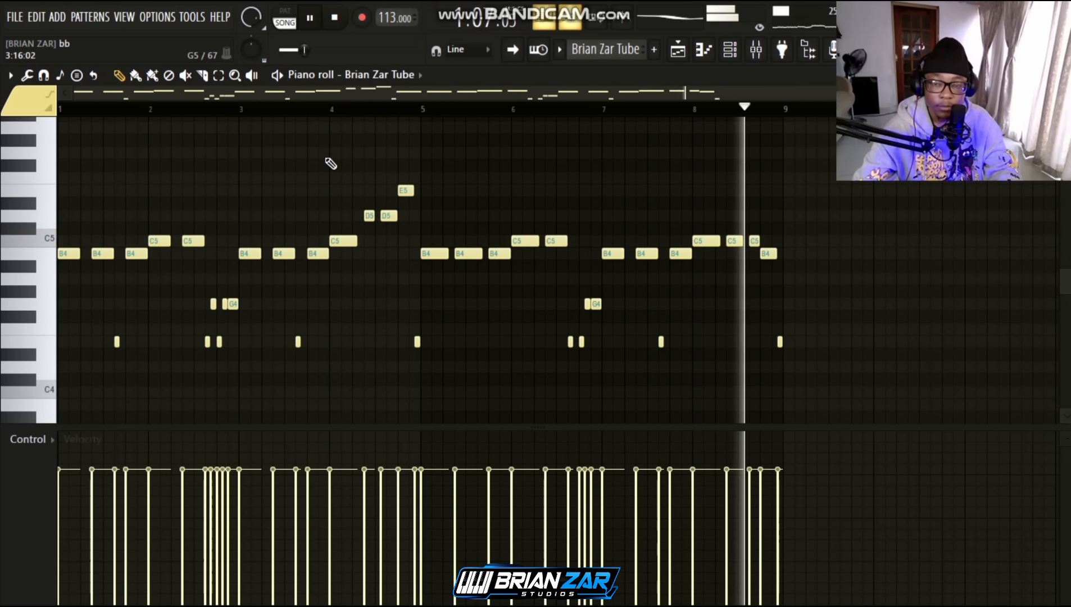
{"action": "key", "text": "space"}
{"action": "key", "text": "F5"}
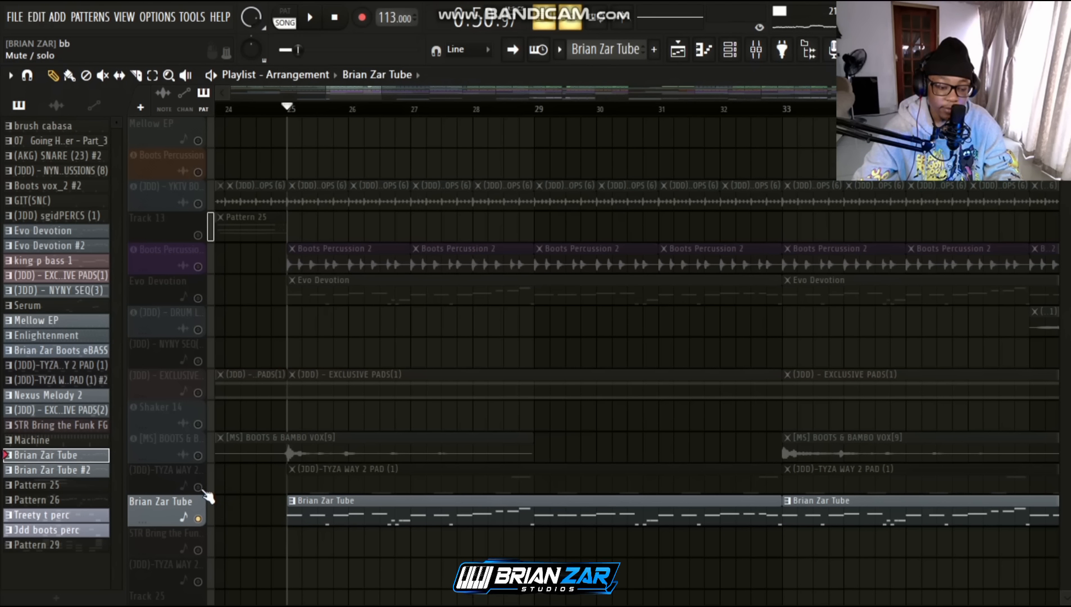
Solo the (JDD)-TYZA WAY 2 PAD (1) track and open its first clip in the piano roll.
{"action": "right_click", "coordinate": [200, 488]}
{"action": "double_click", "coordinate": [405, 492]}
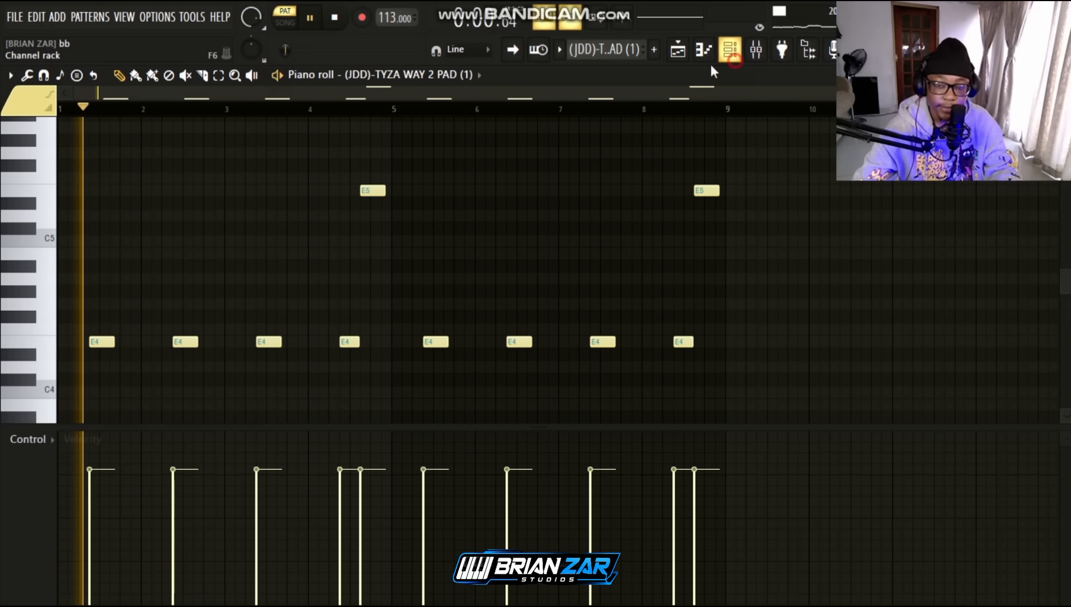
Inspect the (JDD)-TYZA WAY 2 PAD (1) instrument from the channel rack while its pattern plays, then stop and return to the playlist.
{"action": "left_click", "coordinate": [728, 50]}
{"action": "left_click", "coordinate": [213, 560]}
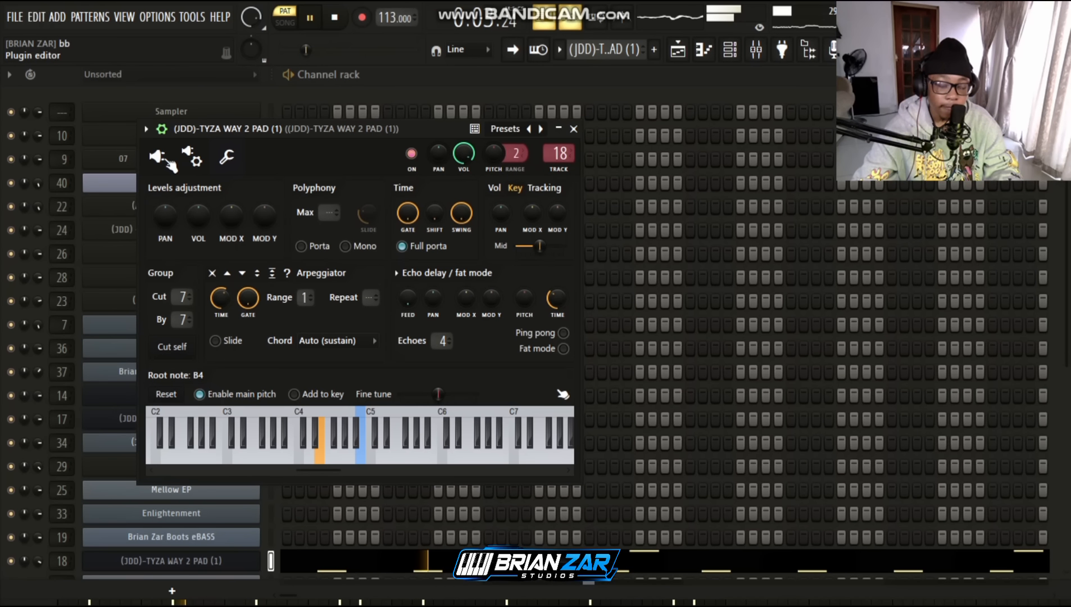
{"action": "left_click", "coordinate": [167, 161]}
{"action": "left_click", "coordinate": [161, 129]}
{"action": "key", "text": "Escape"}
{"action": "key", "text": "Escape"}
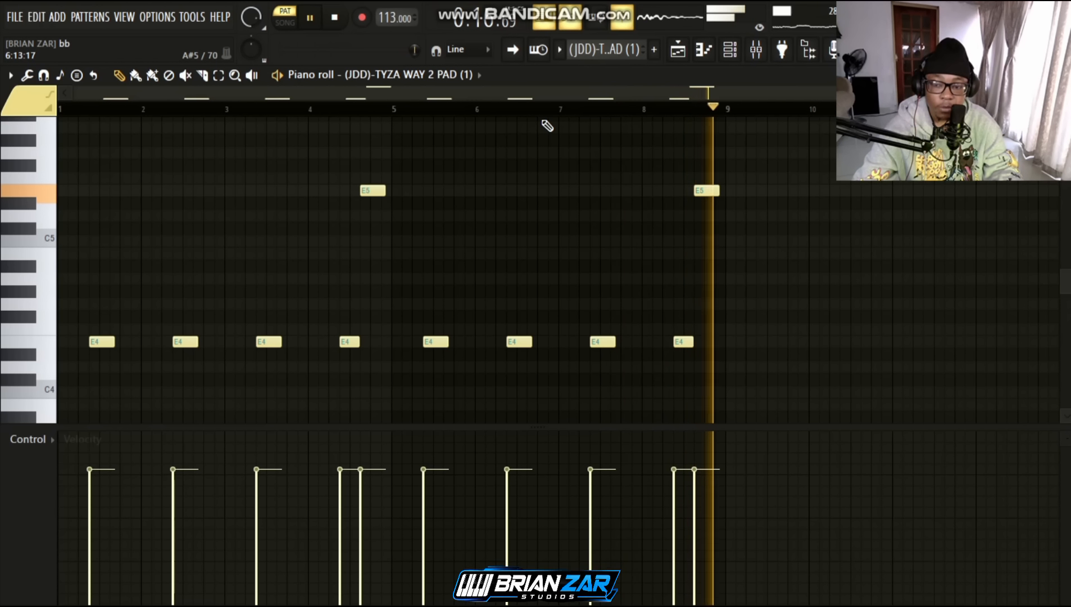
{"action": "key", "text": "Escape"}
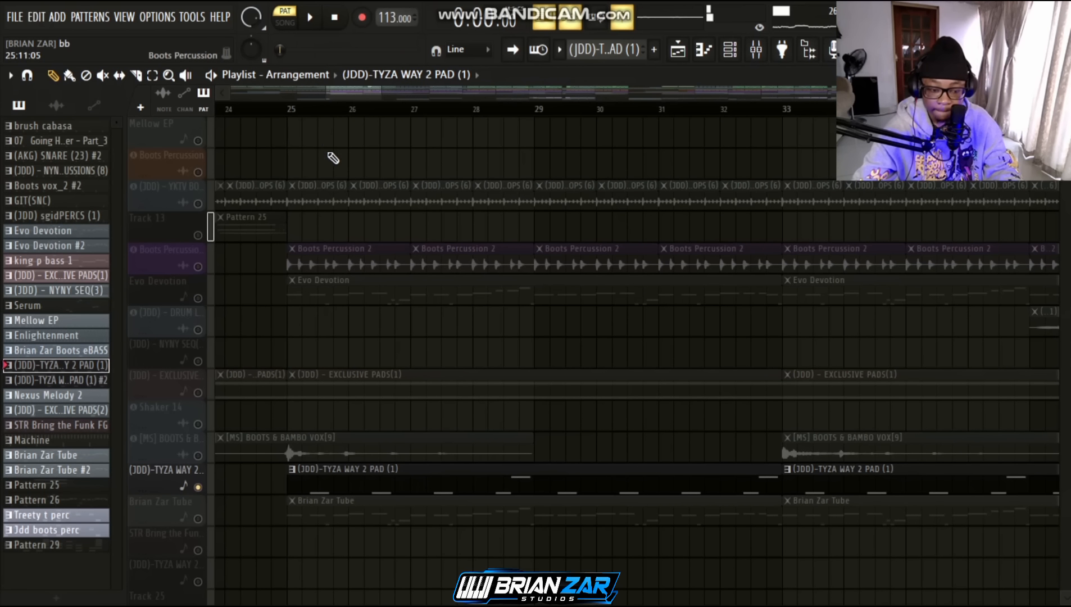
Solo the SHAKER .3 track and play the song from bar 25 in song mode.
{"action": "scroll", "coordinate": [317, 118], "scroll_direction": "down", "scroll_amount": 6}
{"action": "scroll", "coordinate": [546, 354], "scroll_direction": "up", "scroll_amount": 4}
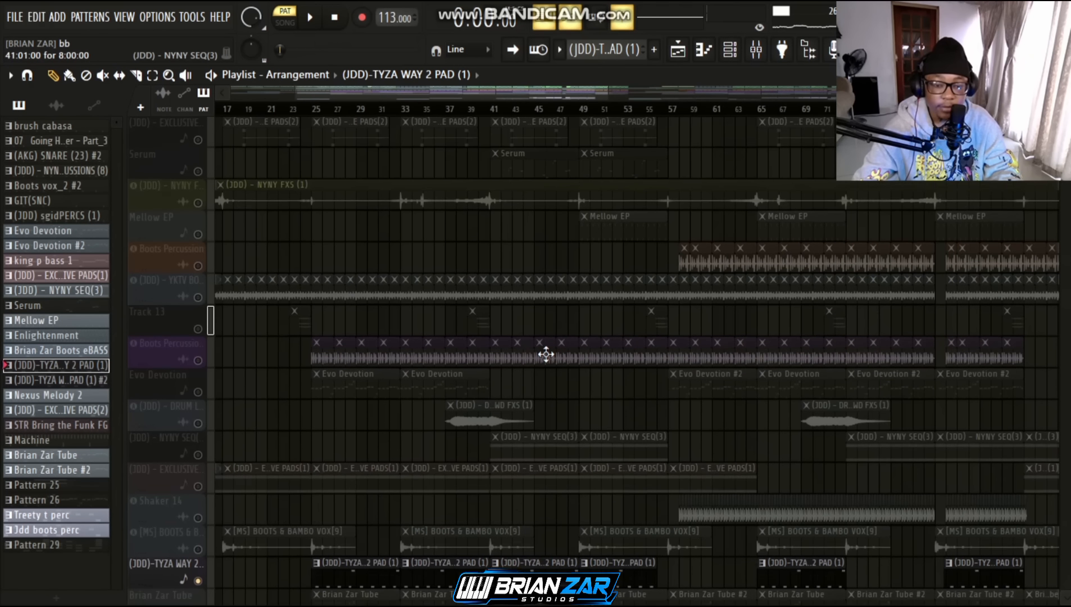
{"action": "scroll", "coordinate": [545, 354], "scroll_direction": "up", "scroll_amount": 1}
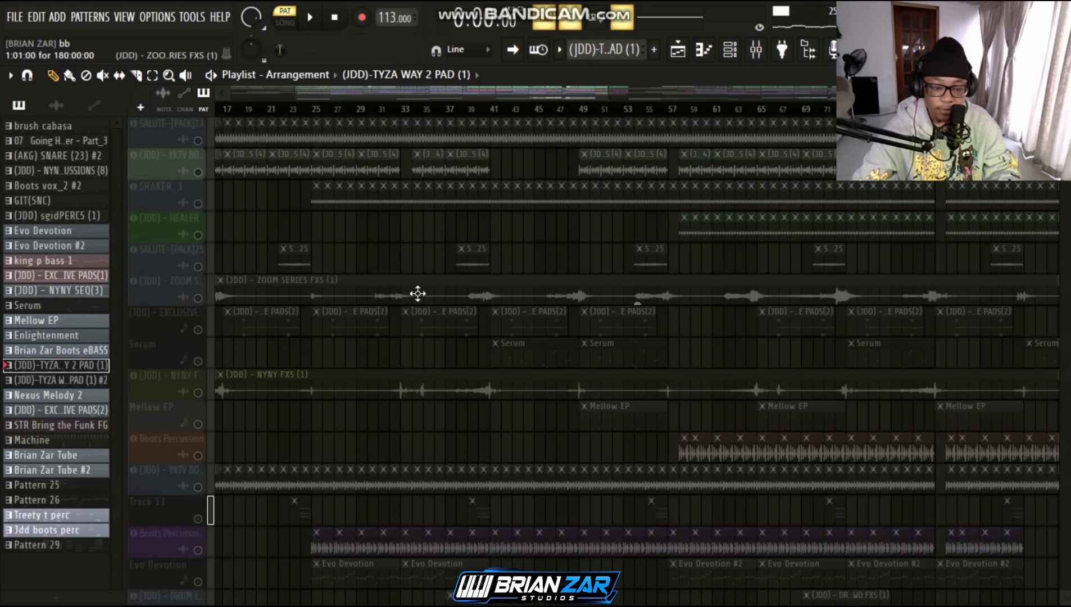
{"action": "left_click", "coordinate": [205, 207]}
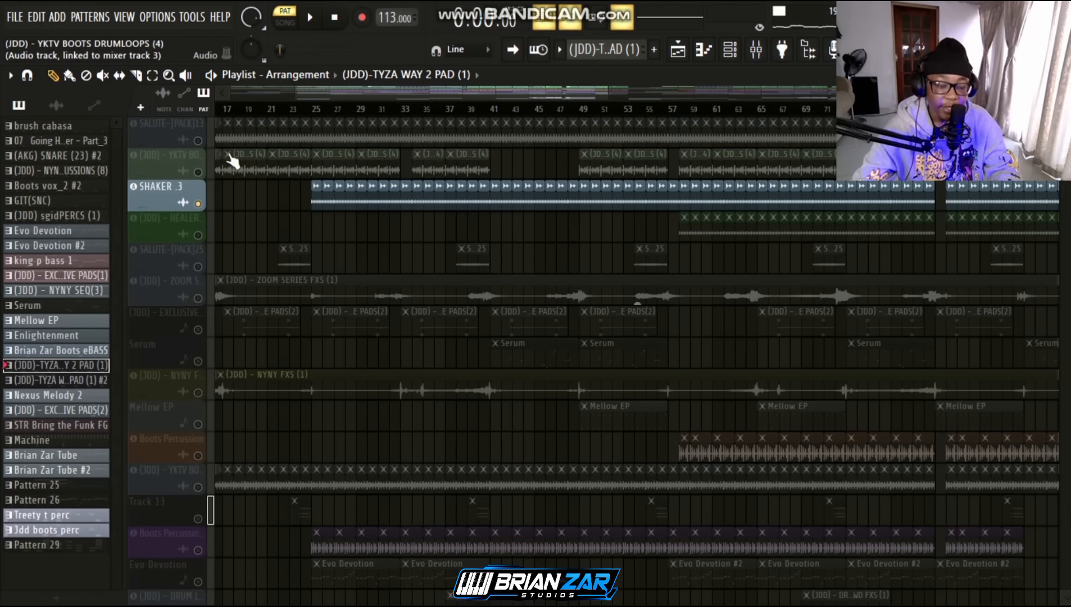
{"action": "scroll", "coordinate": [309, 125], "scroll_direction": "up", "scroll_amount": 3}
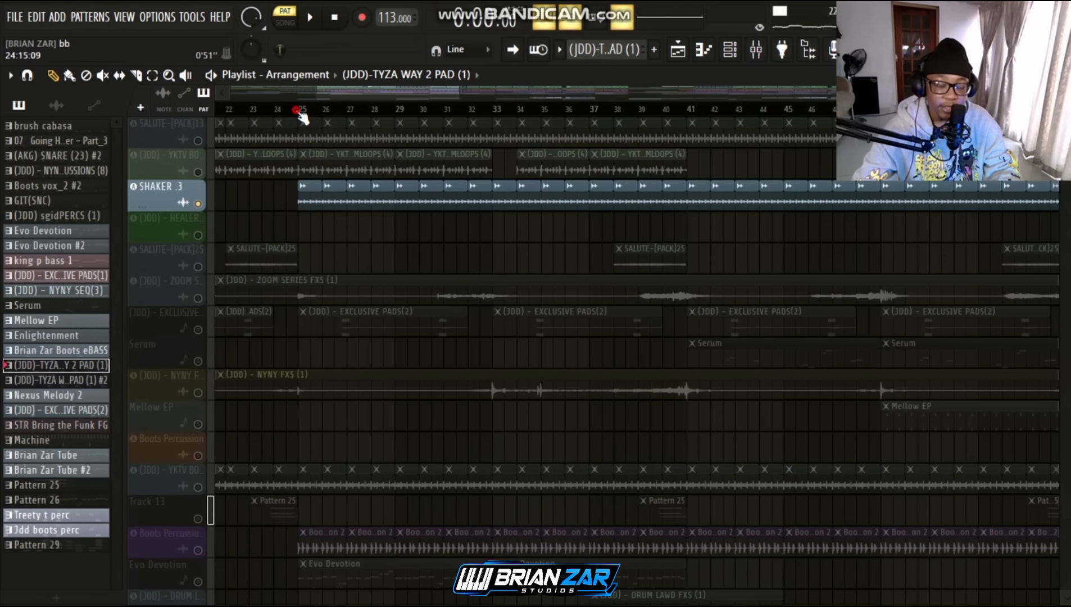
{"action": "scroll", "coordinate": [317, 115], "scroll_direction": "up", "scroll_amount": 2}
{"action": "key", "text": "space"}
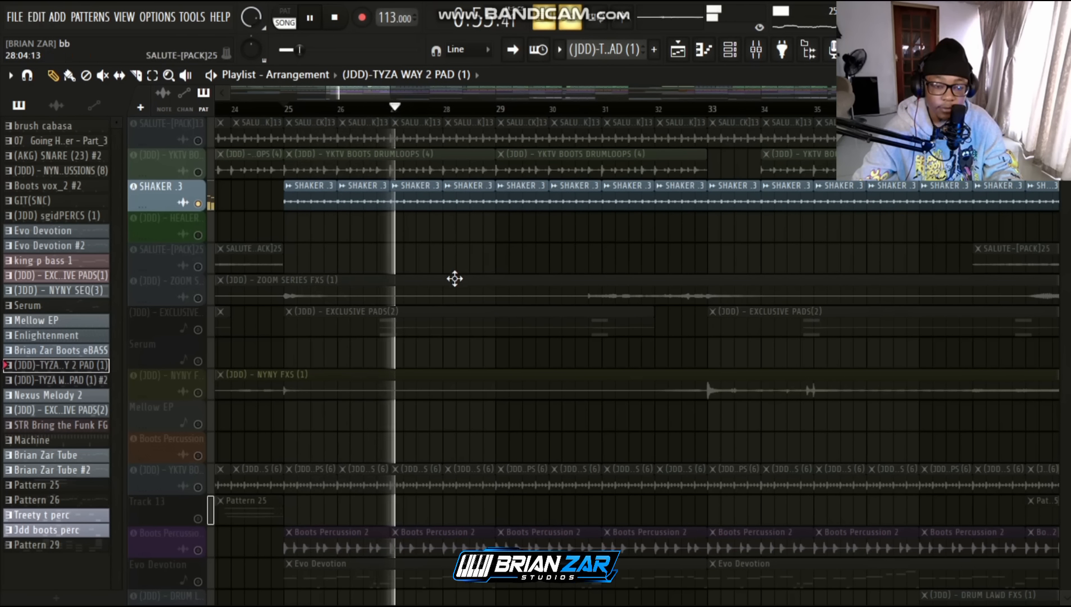
Unmute the (JDD)-TYZA WAY 2 PAD (1) and Brian Zar Tube tracks during playback to layer them with the shaker.
{"action": "scroll", "coordinate": [444, 269], "scroll_direction": "down", "scroll_amount": 10}
{"action": "scroll", "coordinate": [222, 367], "scroll_direction": "up", "scroll_amount": 5}
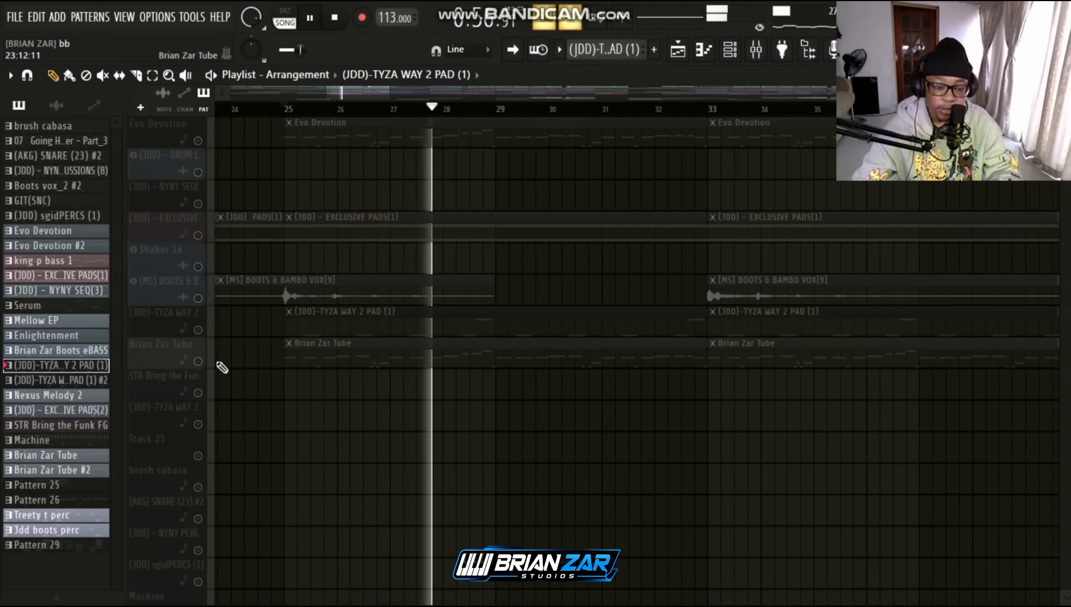
{"action": "left_click", "coordinate": [200, 330]}
{"action": "left_click", "coordinate": [199, 362]}
{"action": "scroll", "coordinate": [231, 328], "scroll_direction": "up", "scroll_amount": 5}
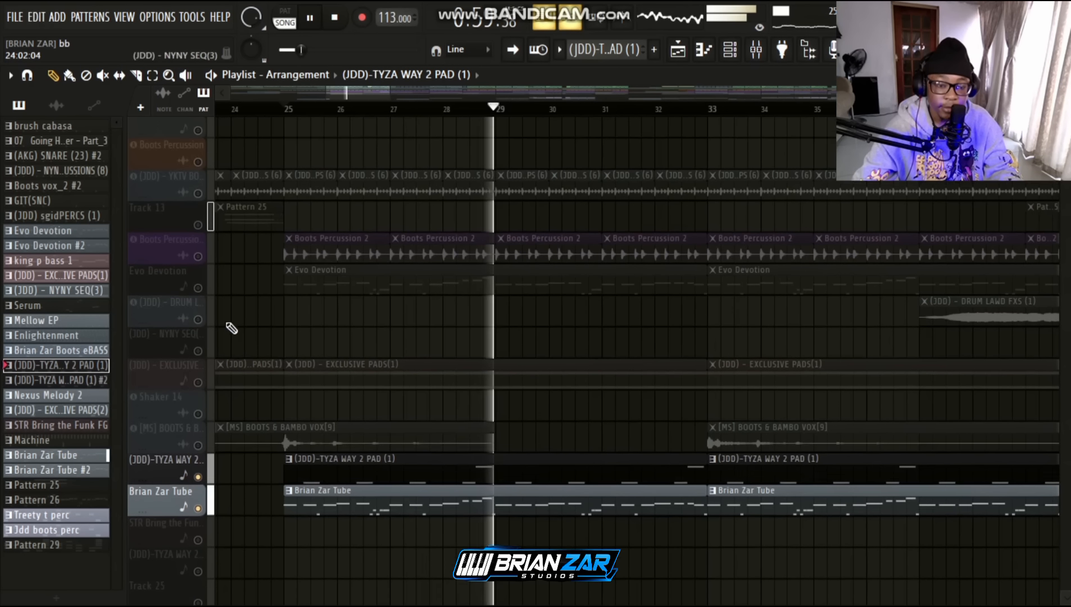
Unmute the (JDD) - DRUM LAWD FXS (1), Boots Percussion 2, (JDD) - YKTV BOOTS DRUMLOOPS (4) and SALUTE-[PACK]13 tracks during playback.
{"action": "left_click", "coordinate": [197, 329]}
{"action": "left_click", "coordinate": [198, 266]}
{"action": "scroll", "coordinate": [239, 303], "scroll_direction": "up", "scroll_amount": 9}
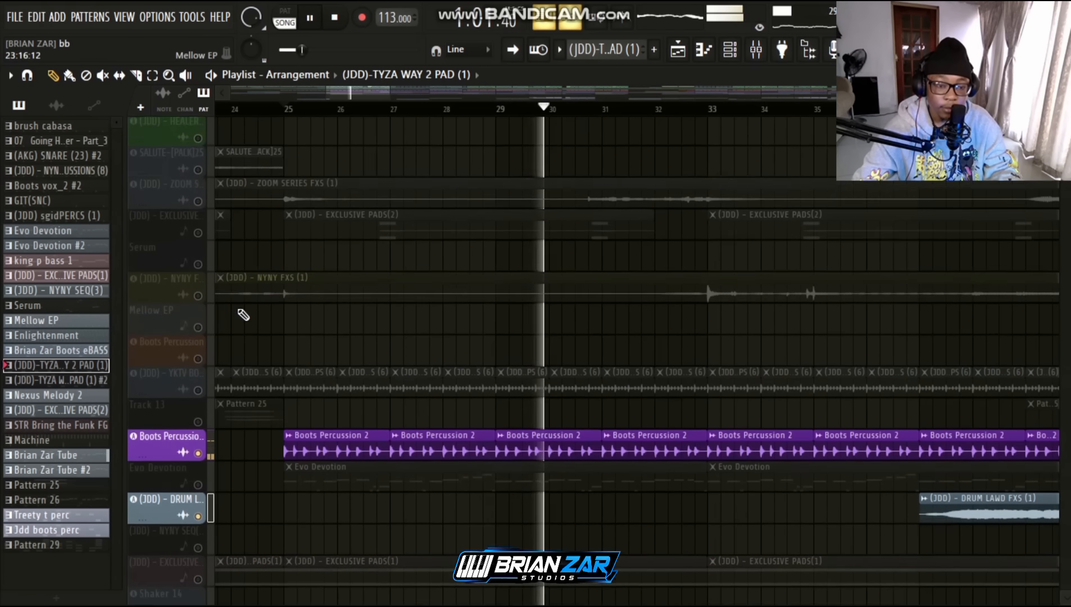
{"action": "left_click", "coordinate": [199, 172]}
{"action": "left_click", "coordinate": [198, 141]}
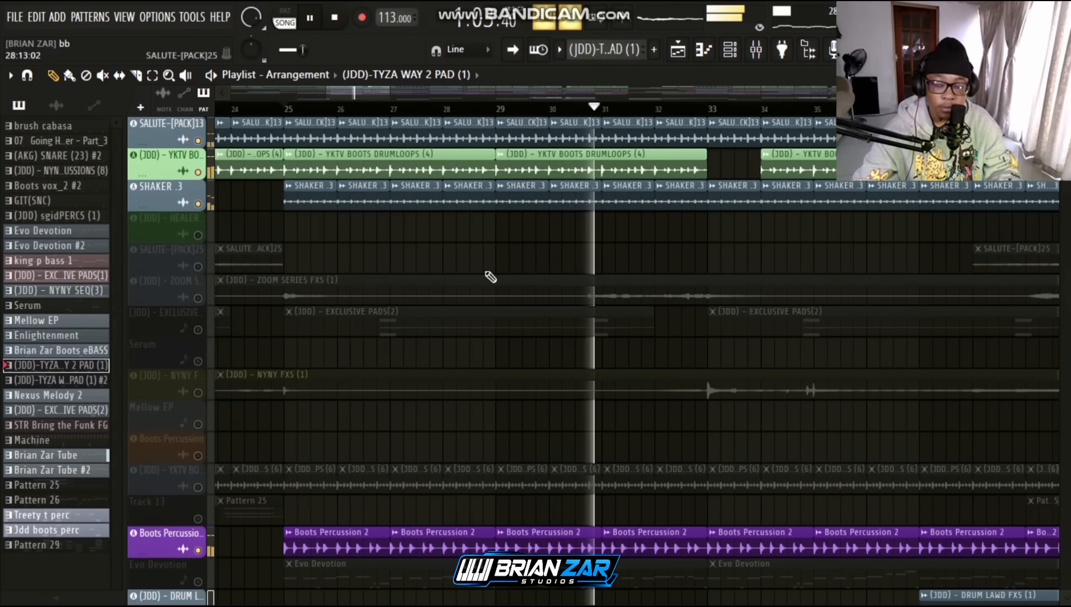
Loop playback from bar 25 to bar 33 and unmute the (JDD) - YKTV percussion loop and Evo Devotion tracks.
{"action": "left_click_drag", "start_coordinate": [710, 117], "coordinate": [296, 251]}
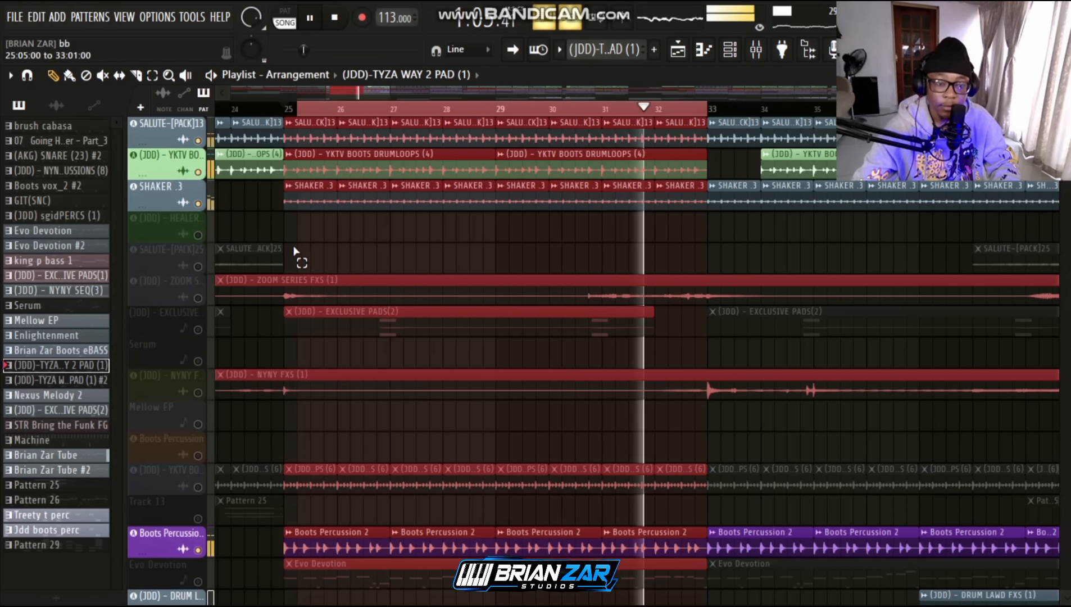
{"action": "scroll", "coordinate": [290, 279], "scroll_direction": "down", "scroll_amount": 7}
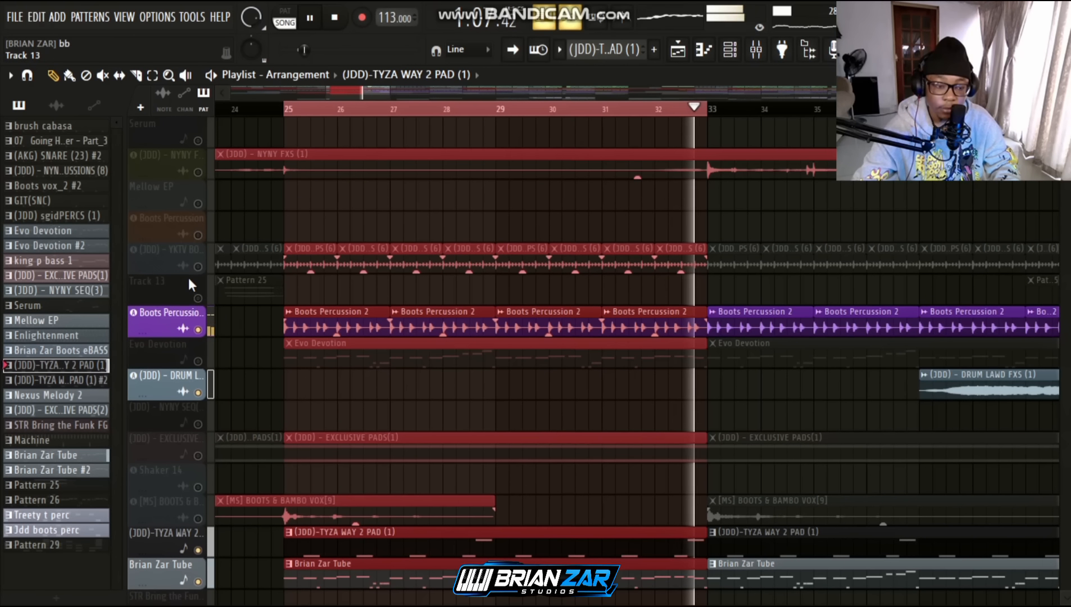
{"action": "left_click", "coordinate": [198, 267]}
{"action": "left_click", "coordinate": [197, 359]}
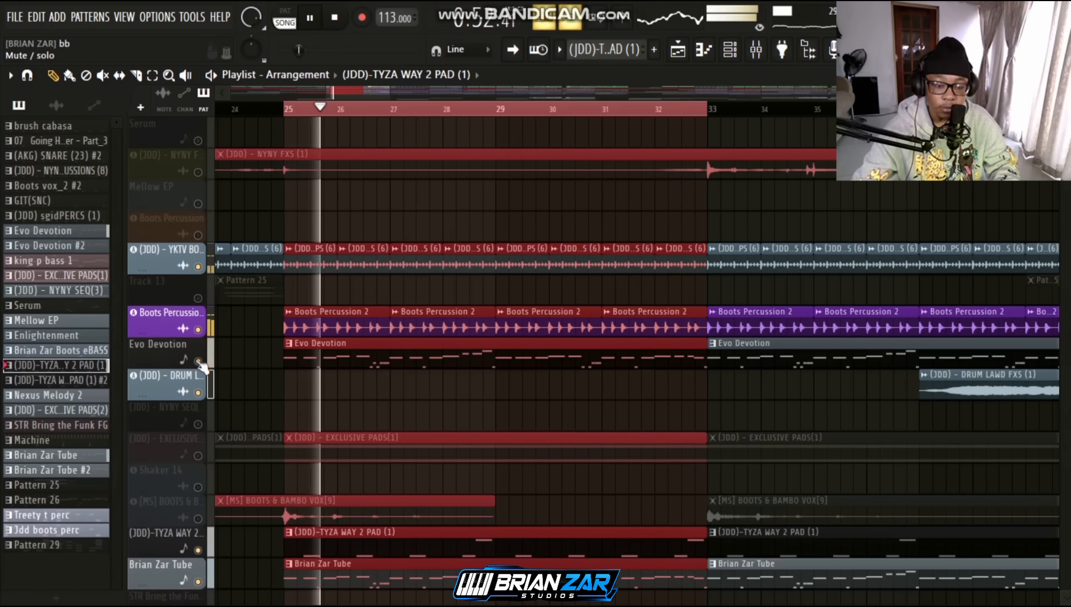
Unmute the (JDD) - EXCLUSIVE PADS(2) and (JDD) - EXCLUSIVE PADS(1) tracks, listen to the layered loop and stop playback.
{"action": "scroll", "coordinate": [236, 436], "scroll_direction": "down", "scroll_amount": 1}
{"action": "scroll", "coordinate": [292, 410], "scroll_direction": "up", "scroll_amount": 9}
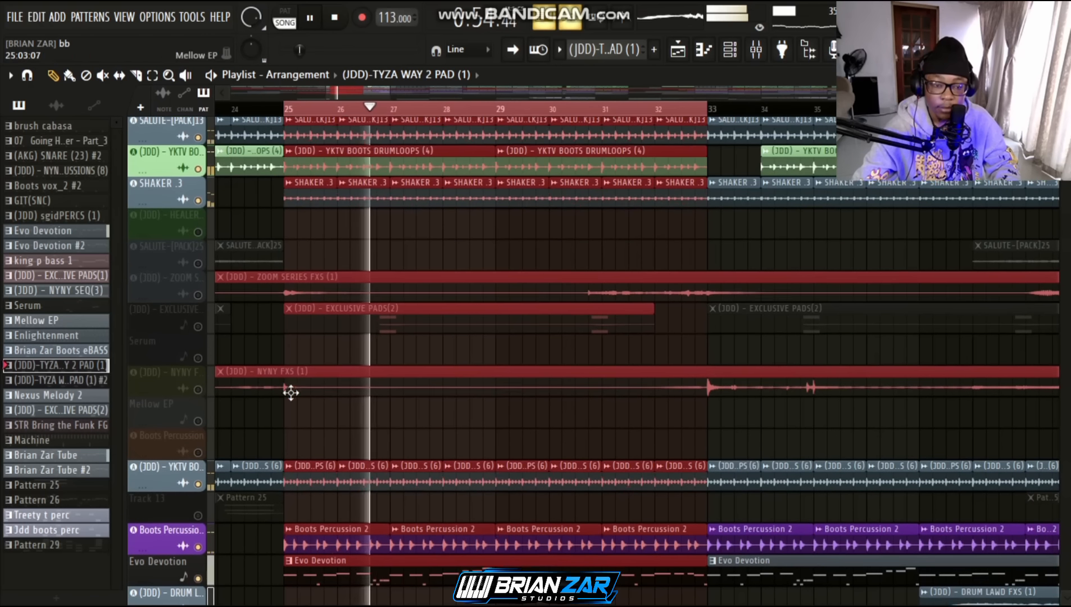
{"action": "left_click", "coordinate": [199, 330]}
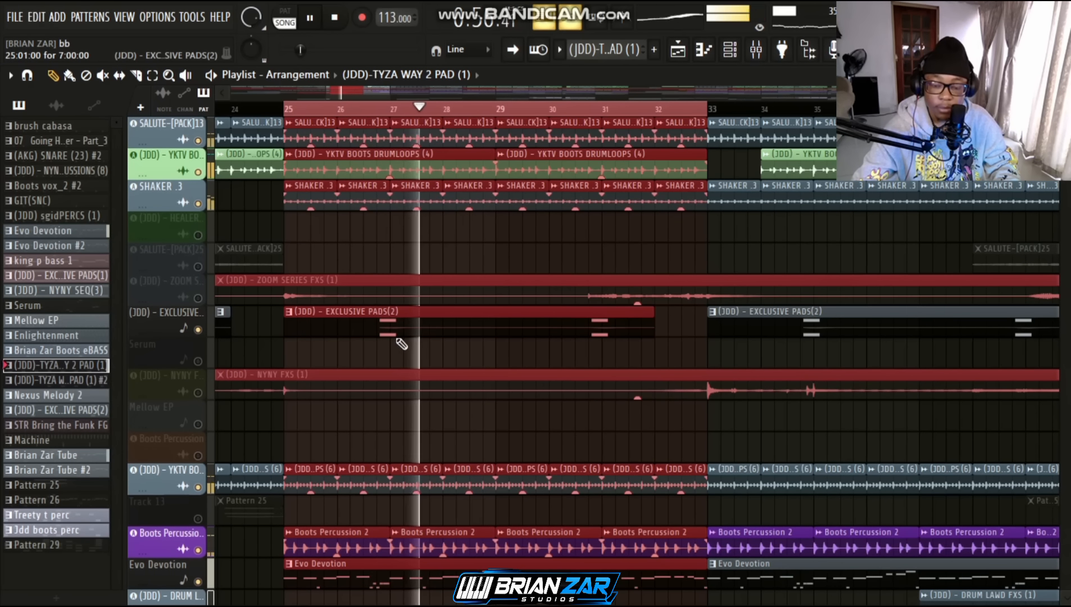
{"action": "scroll", "coordinate": [622, 343], "scroll_direction": "down", "scroll_amount": 4}
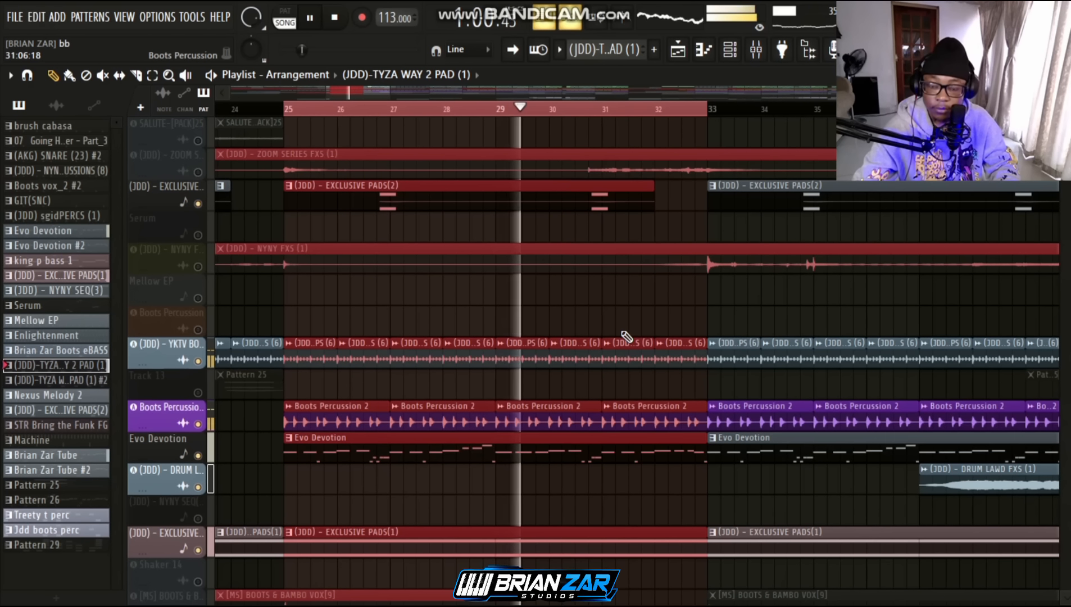
{"action": "scroll", "coordinate": [626, 336], "scroll_direction": "up", "scroll_amount": 1}
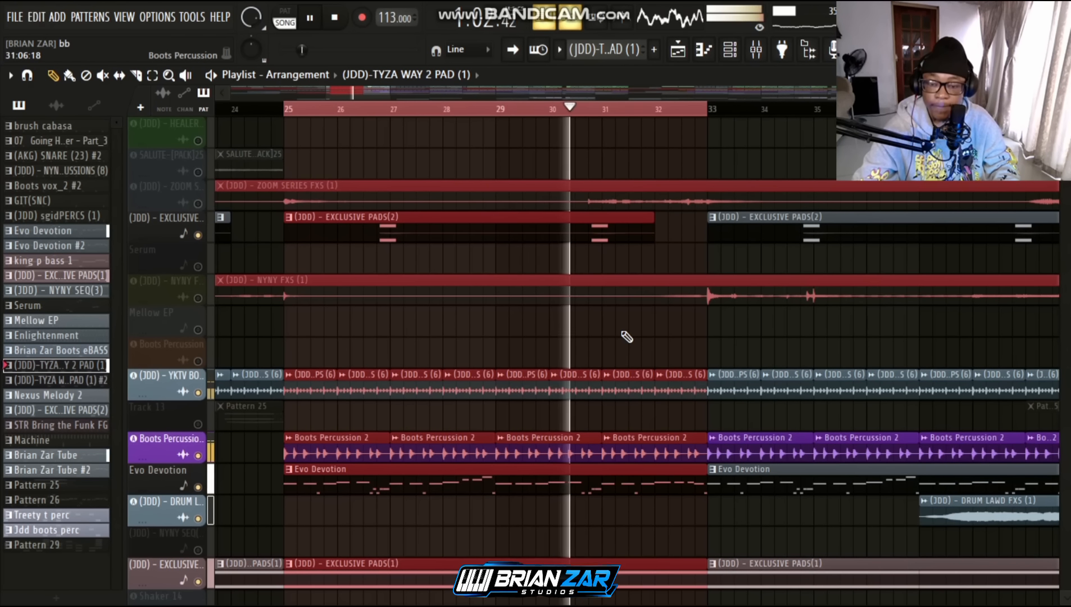
{"action": "scroll", "coordinate": [627, 335], "scroll_direction": "down", "scroll_amount": 9}
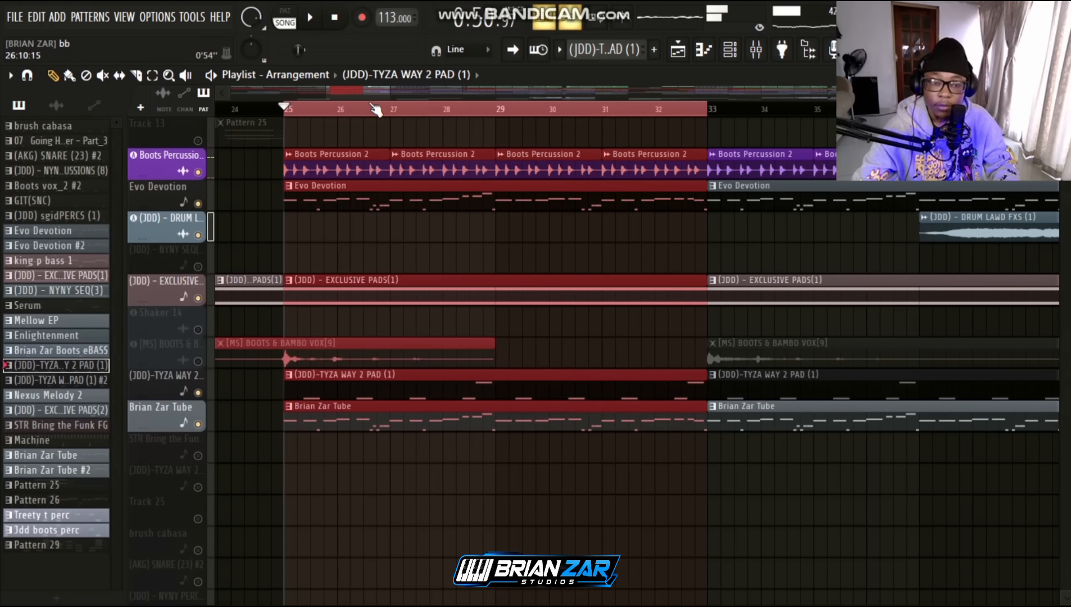
Solo the STR Bring the Funk FG track and open its first clip in the piano roll.
{"action": "right_click", "coordinate": [375, 108]}
{"action": "scroll", "coordinate": [376, 96], "scroll_direction": "down", "scroll_amount": 6}
{"action": "scroll", "coordinate": [386, 107], "scroll_direction": "up", "scroll_amount": 5}
{"action": "scroll", "coordinate": [303, 441], "scroll_direction": "down", "scroll_amount": 2}
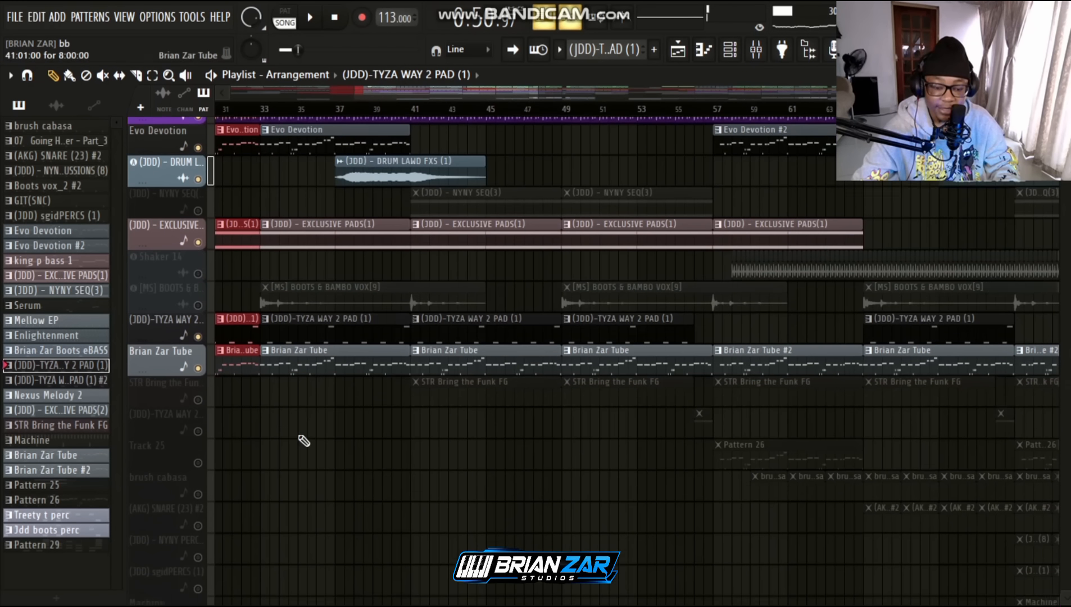
{"action": "left_click", "coordinate": [198, 394], "text": "ctrl"}
{"action": "double_click", "coordinate": [459, 394]}
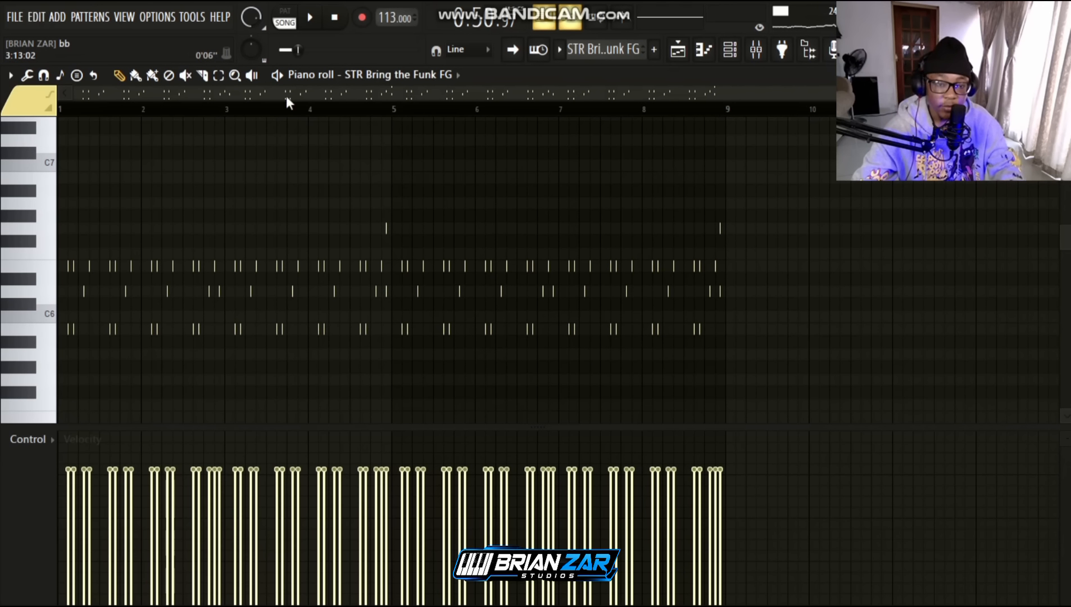
Play the STR Bring the Funk FG pattern in pattern mode and examine its notes up close.
{"action": "scroll", "coordinate": [262, 101], "scroll_direction": "up", "scroll_amount": 4}
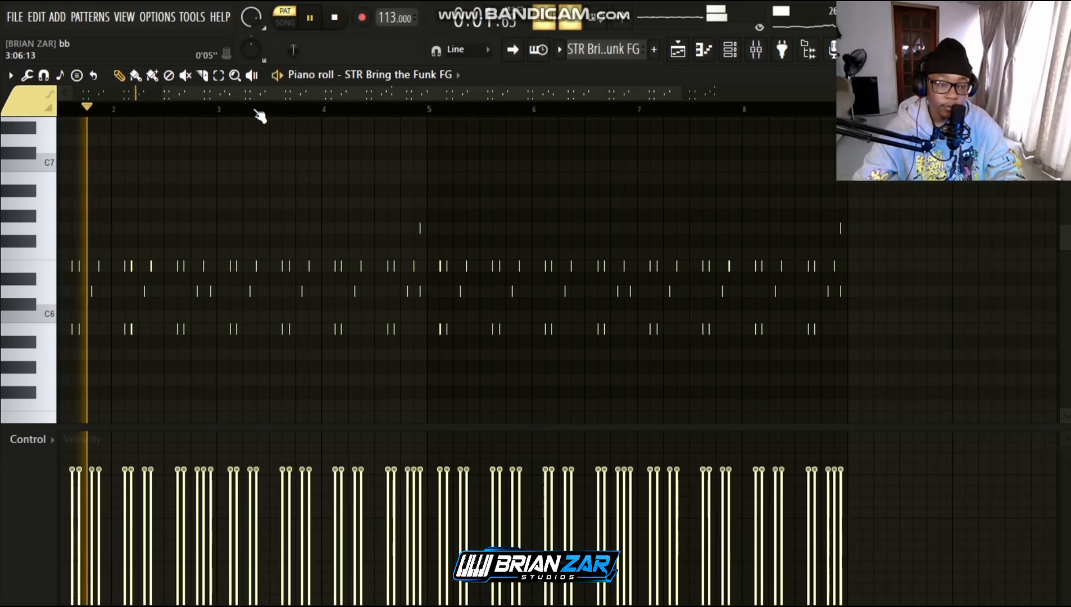
{"action": "left_click_drag", "start_coordinate": [276, 99], "coordinate": [82, 132]}
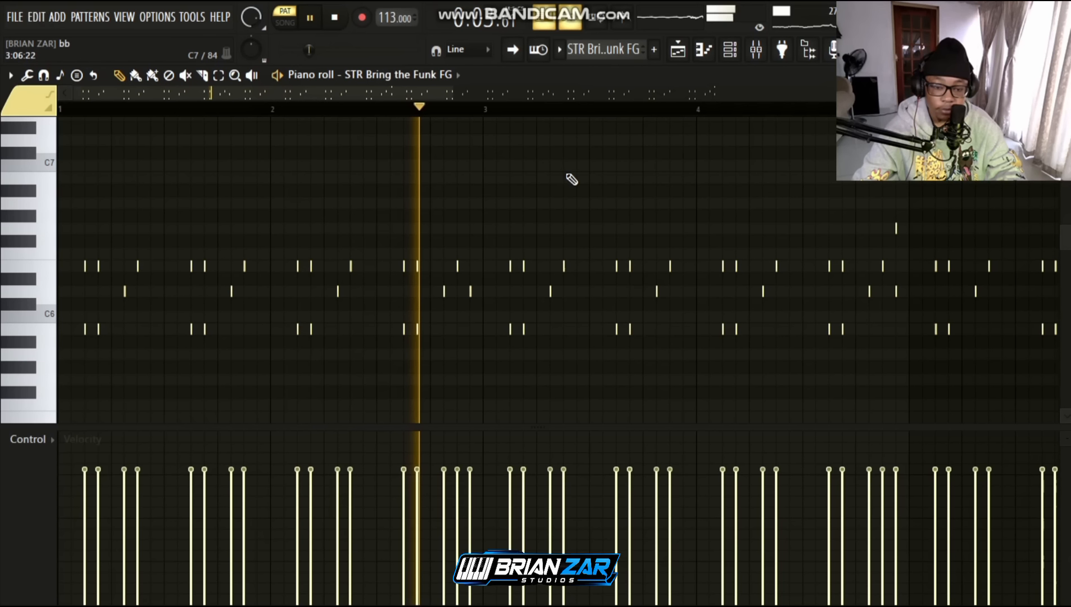
{"action": "scroll", "coordinate": [494, 113], "scroll_direction": "down", "scroll_amount": 2}
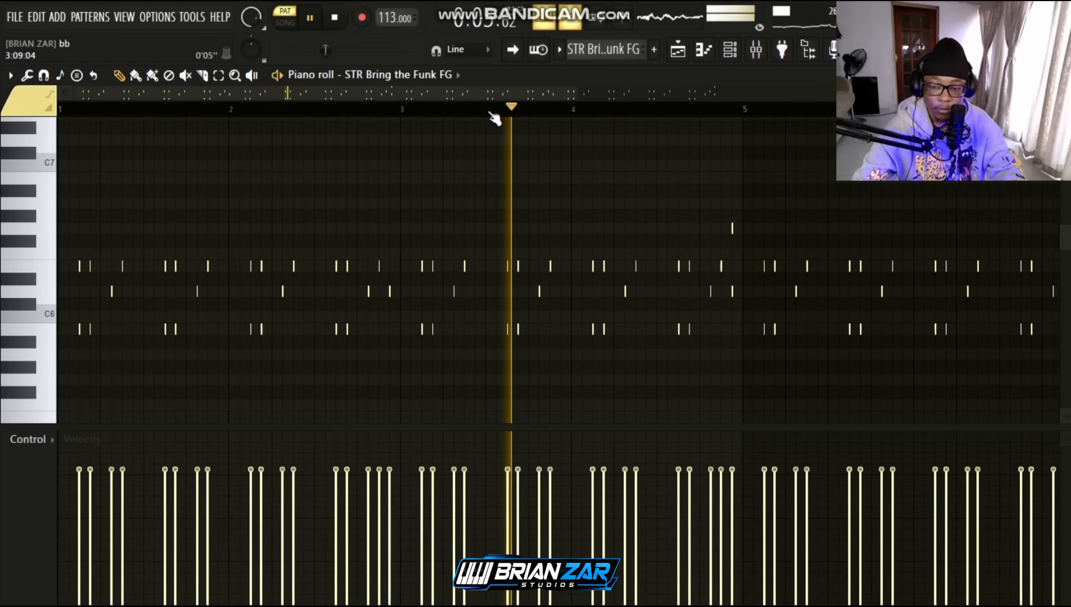
{"action": "scroll", "coordinate": [493, 117], "scroll_direction": "down", "scroll_amount": 1}
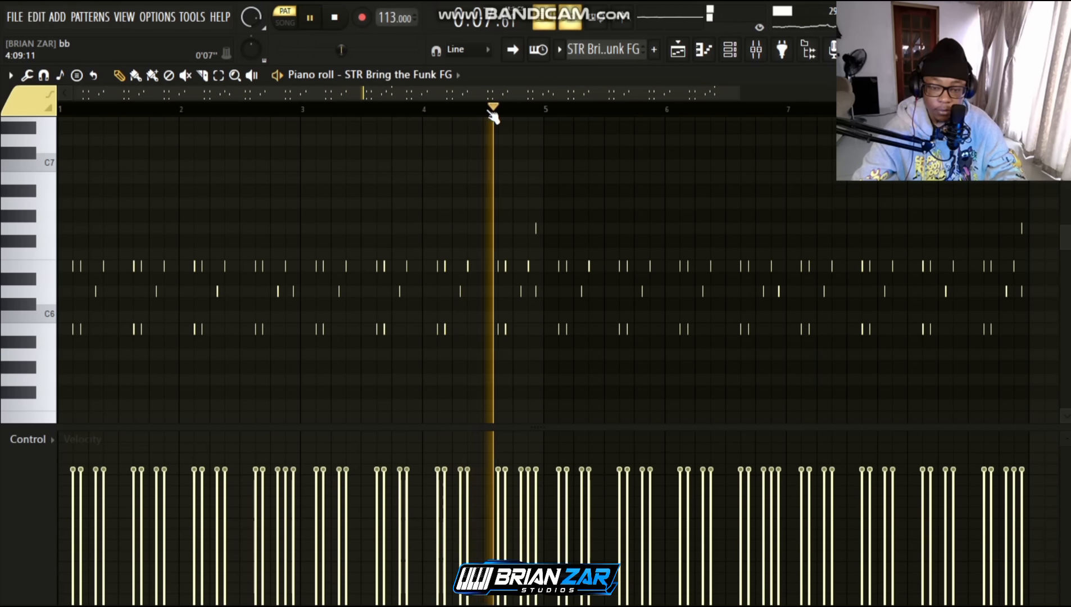
{"action": "scroll", "coordinate": [492, 114], "scroll_direction": "down", "scroll_amount": 2}
Inspect the STR Bring the Funk FG instrument from the channel rack, then stop playback and return to the playlist.
{"action": "left_click", "coordinate": [730, 53]}
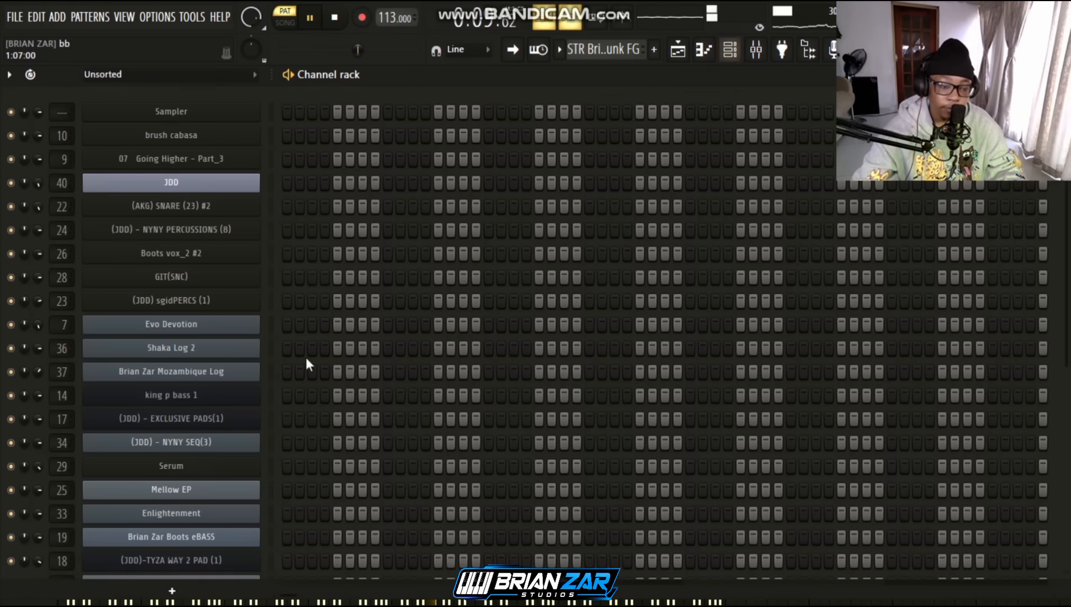
{"action": "scroll", "coordinate": [303, 342], "scroll_direction": "down", "scroll_amount": 4}
{"action": "left_click", "coordinate": [233, 436]}
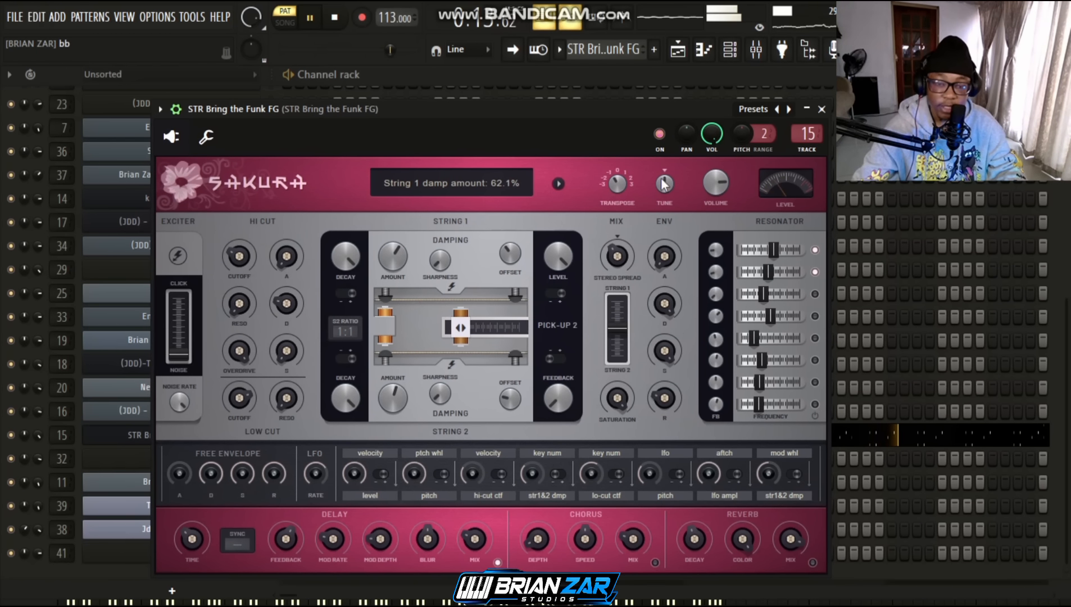
{"action": "key", "text": "Escape"}
{"action": "key", "text": "F7"}
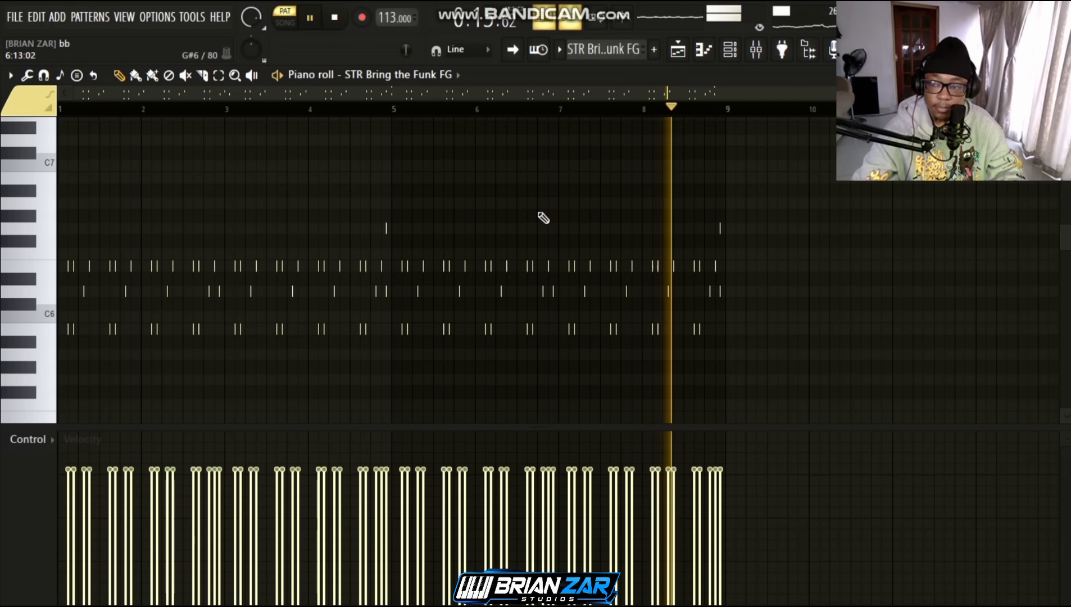
{"action": "key", "text": "space"}
{"action": "key", "text": "F5"}
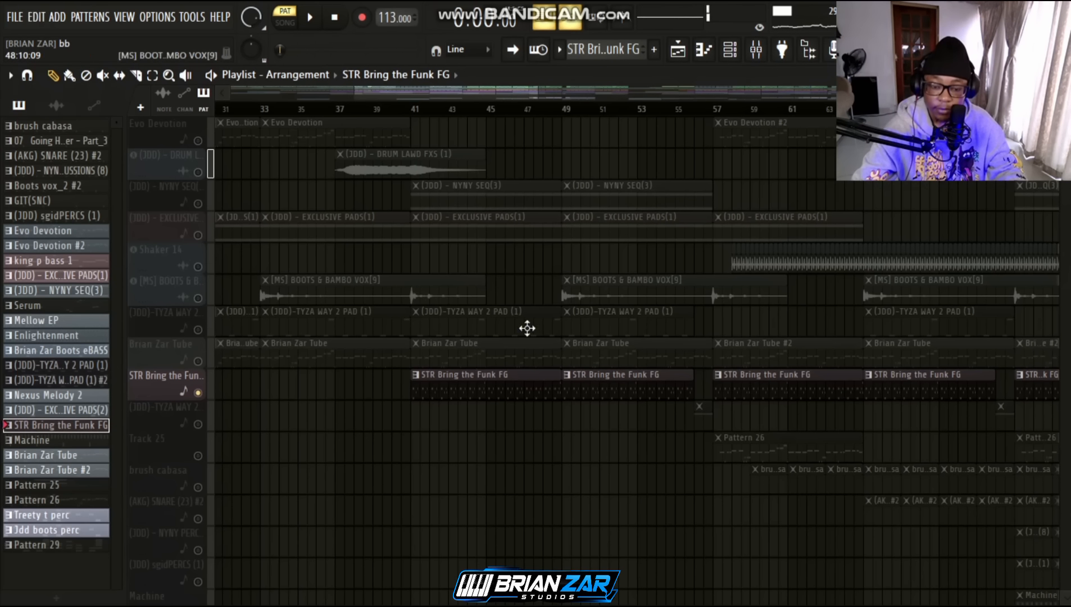
Solo the (JDD) - NYNY SEQ(3) track, open its first clip in the piano roll and play the pattern.
{"action": "scroll", "coordinate": [416, 298], "scroll_direction": "up", "scroll_amount": 2}
{"action": "right_click", "coordinate": [199, 268]}
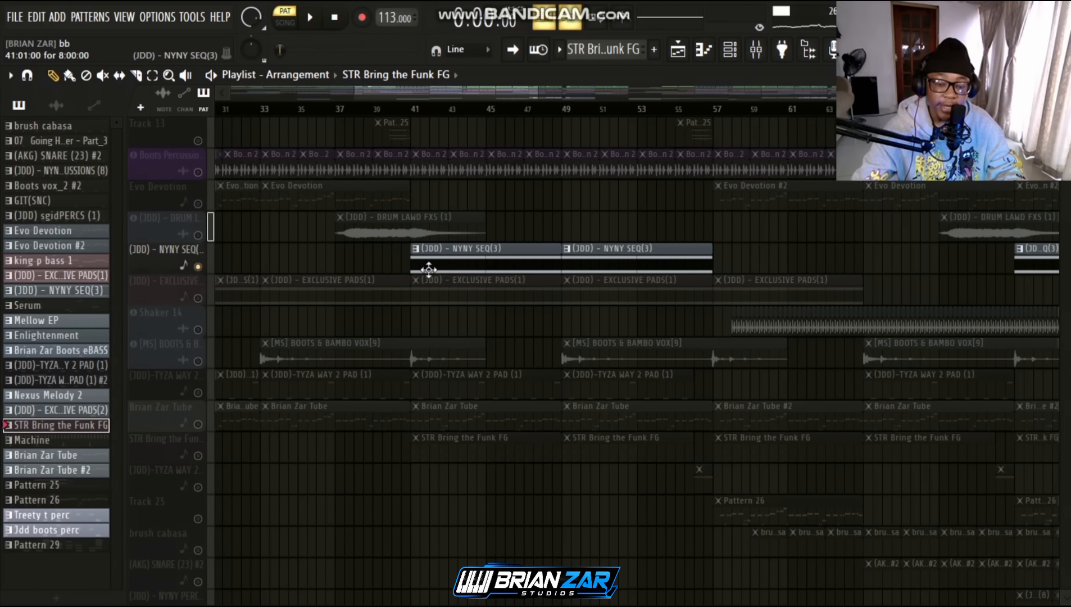
{"action": "double_click", "coordinate": [429, 270]}
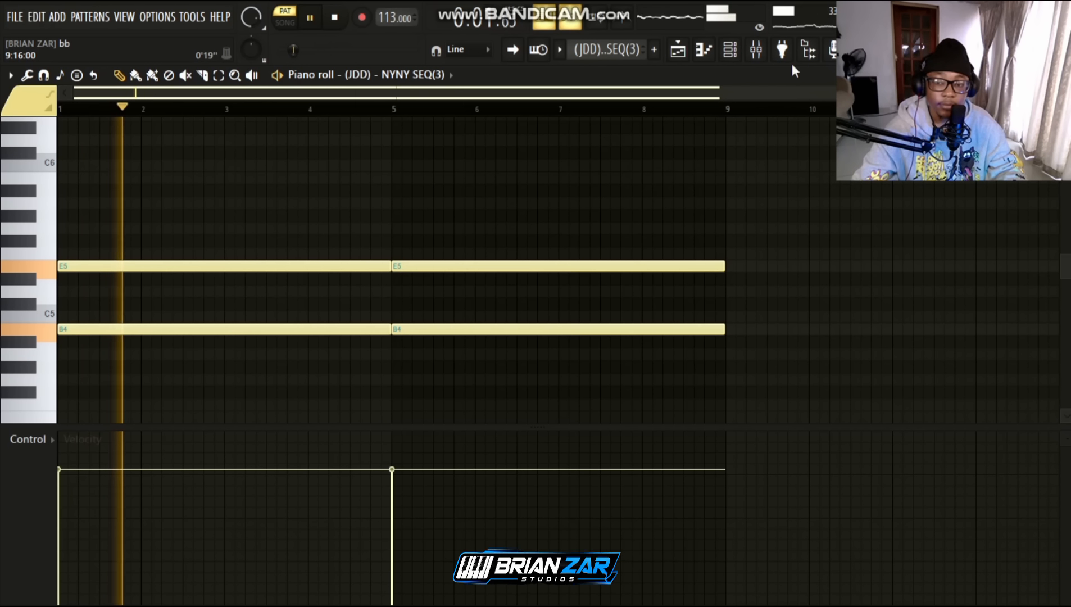
Inspect the (JDD) - NYNY SEQ(3) plugin and its Nexus preset during playback, then stop and return to the playlist.
{"action": "left_click", "coordinate": [736, 54]}
{"action": "left_click", "coordinate": [227, 247]}
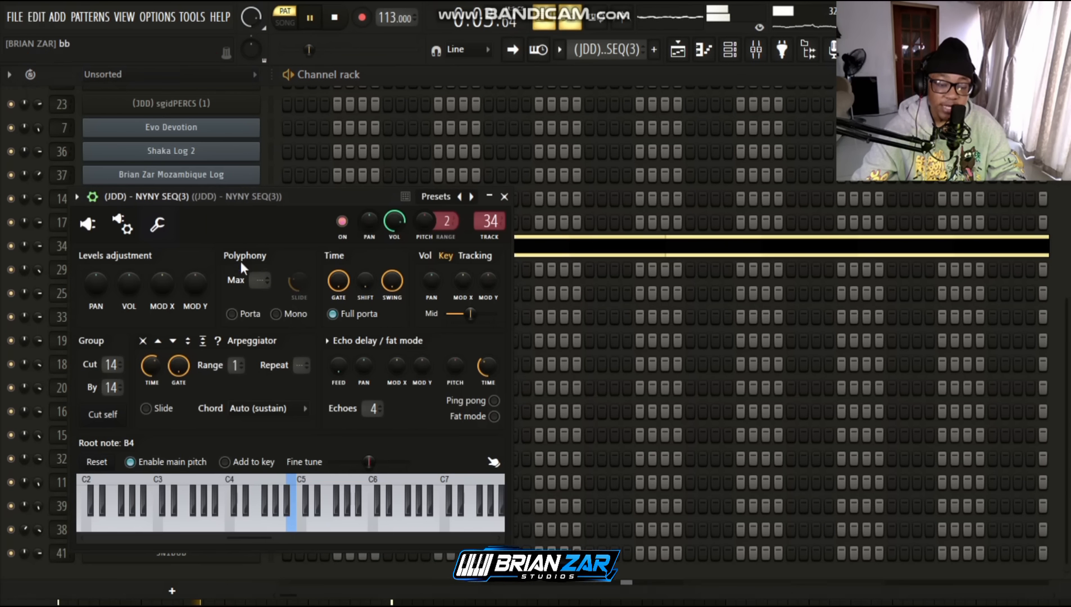
{"action": "left_click", "coordinate": [215, 222]}
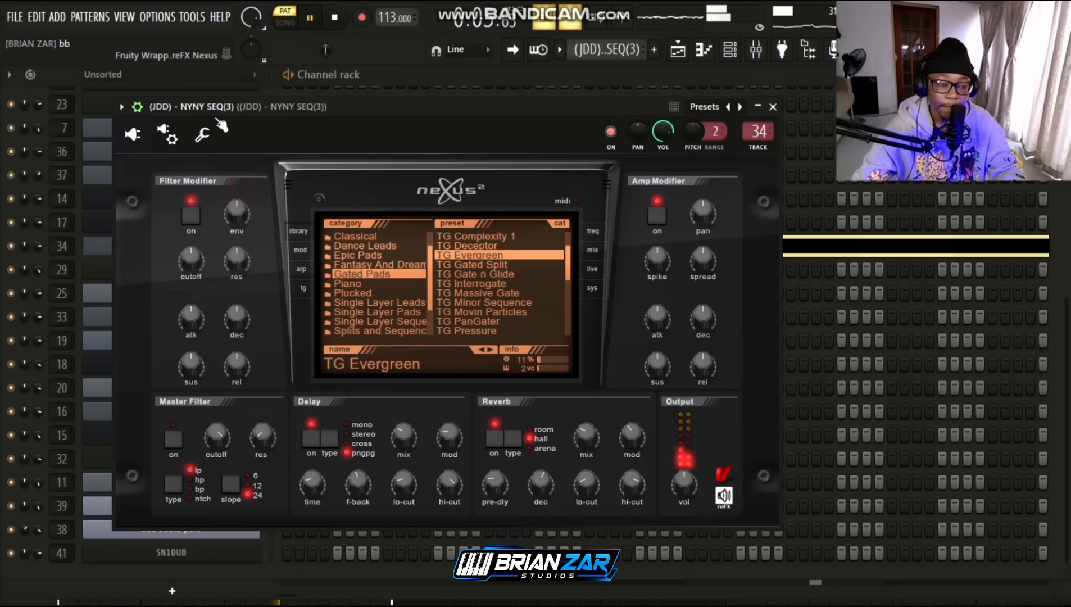
{"action": "left_click", "coordinate": [138, 108]}
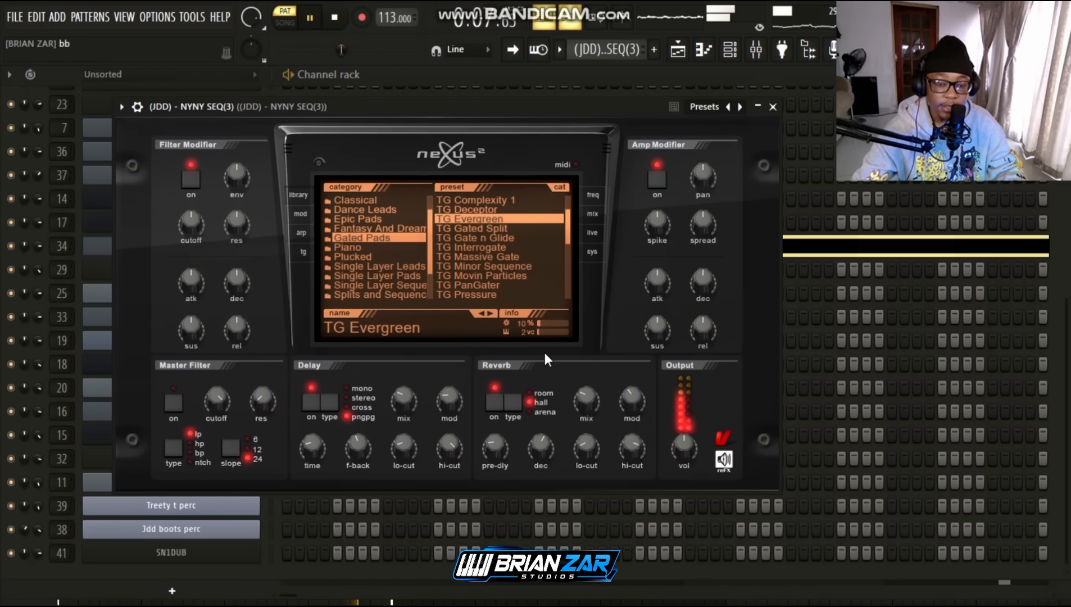
{"action": "key", "text": "Escape"}
{"action": "key", "text": "F7"}
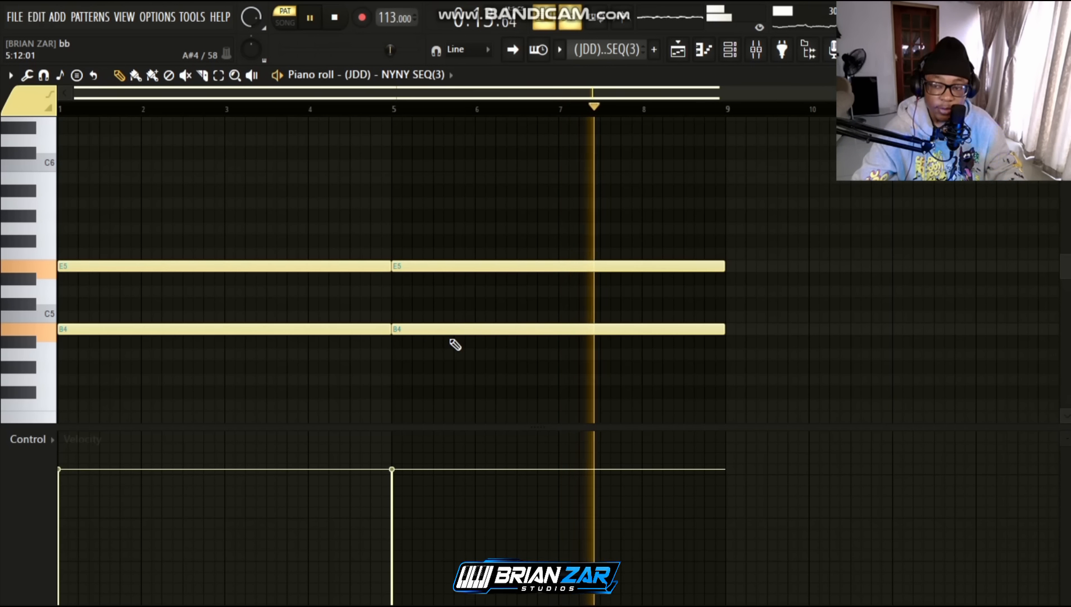
{"action": "key", "text": "F5"}
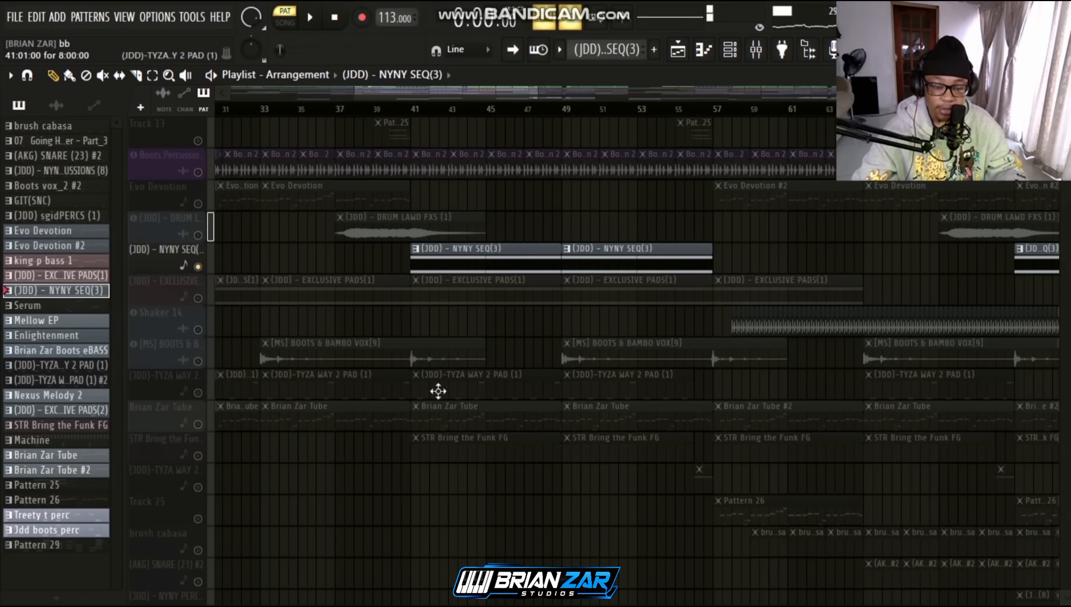
Unmute all playlist tracks and play the full arrangement in song mode from just before bar 37.
{"action": "scroll", "coordinate": [444, 335], "scroll_direction": "down", "scroll_amount": 1}
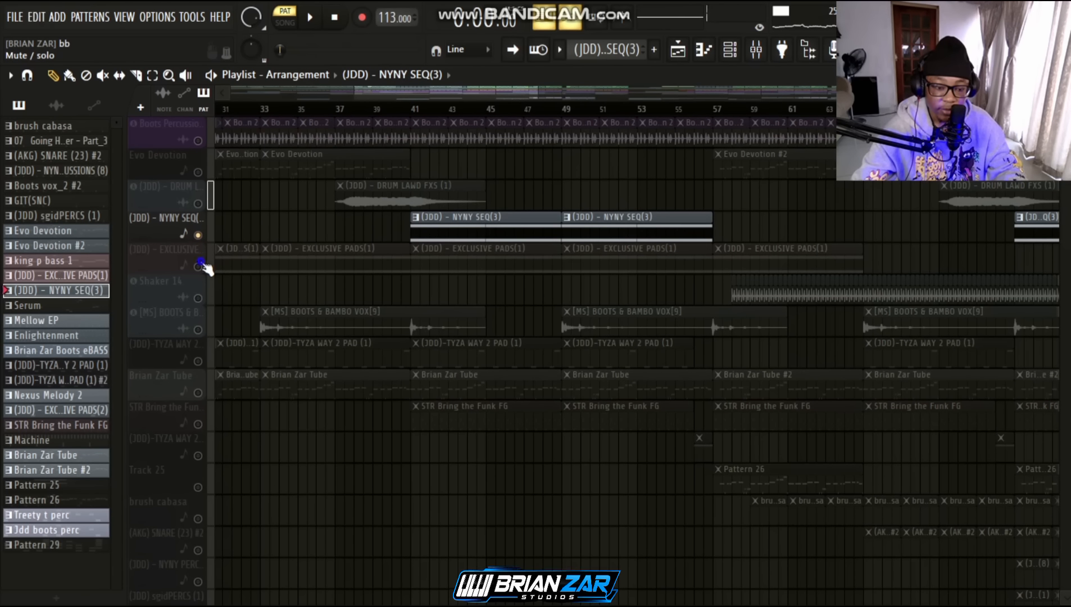
{"action": "right_click", "coordinate": [201, 262]}
{"action": "right_click", "coordinate": [200, 263]}
{"action": "scroll", "coordinate": [406, 226], "scroll_direction": "up", "scroll_amount": 4}
{"action": "left_click", "coordinate": [327, 108]}
{"action": "key", "text": "space"}
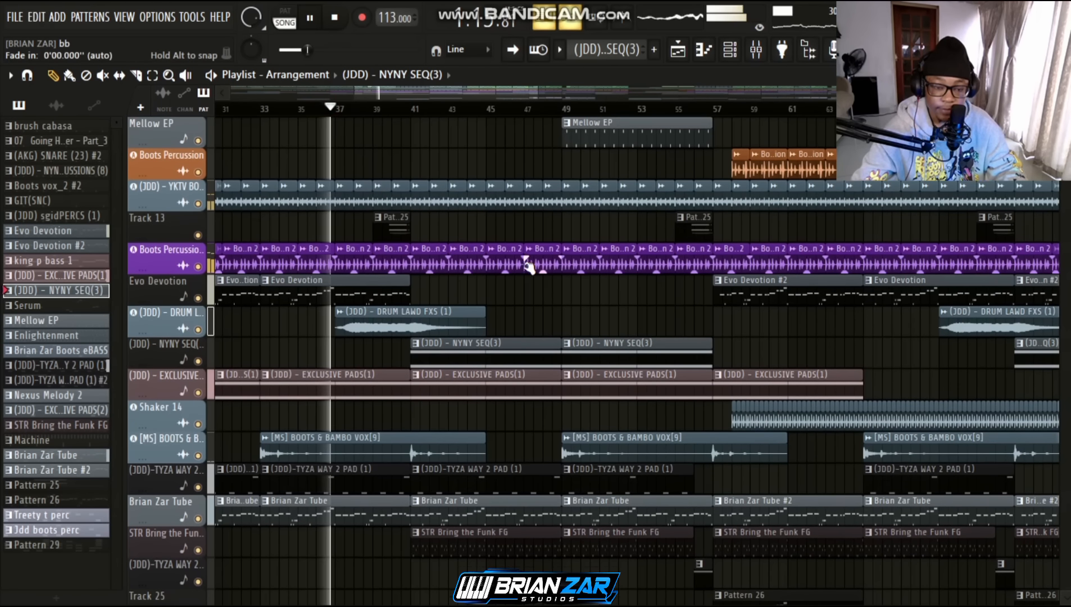
Examine the first Pattern 25 clip's notes in the piano roll during playback, return to the playlist and look over its tracks.
{"action": "scroll", "coordinate": [549, 285], "scroll_direction": "up", "scroll_amount": 7}
{"action": "scroll", "coordinate": [549, 322], "scroll_direction": "down", "scroll_amount": 1}
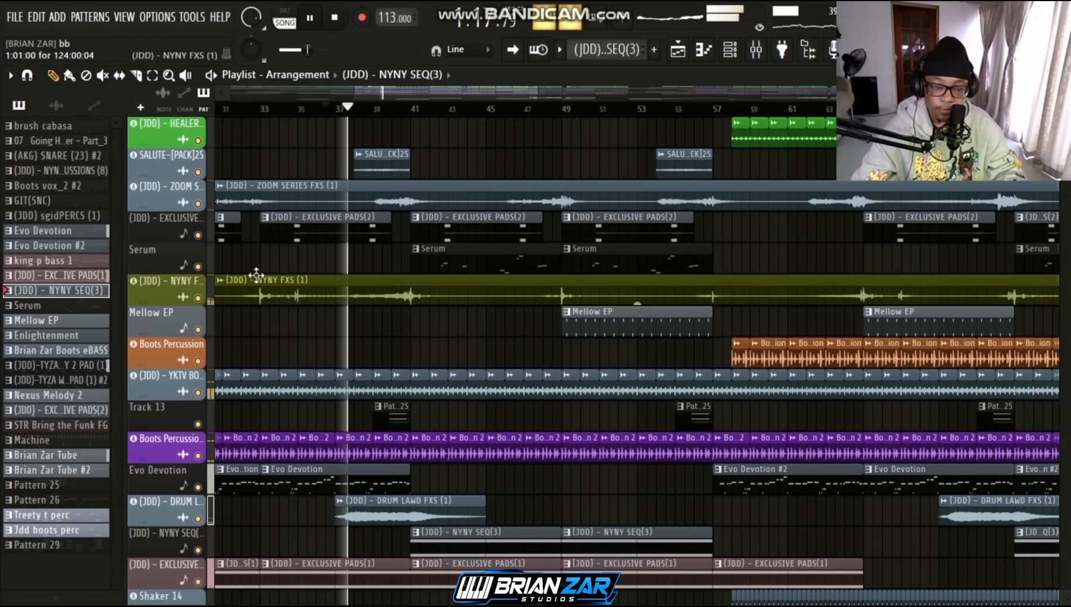
{"action": "scroll", "coordinate": [375, 301], "scroll_direction": "down", "scroll_amount": 8}
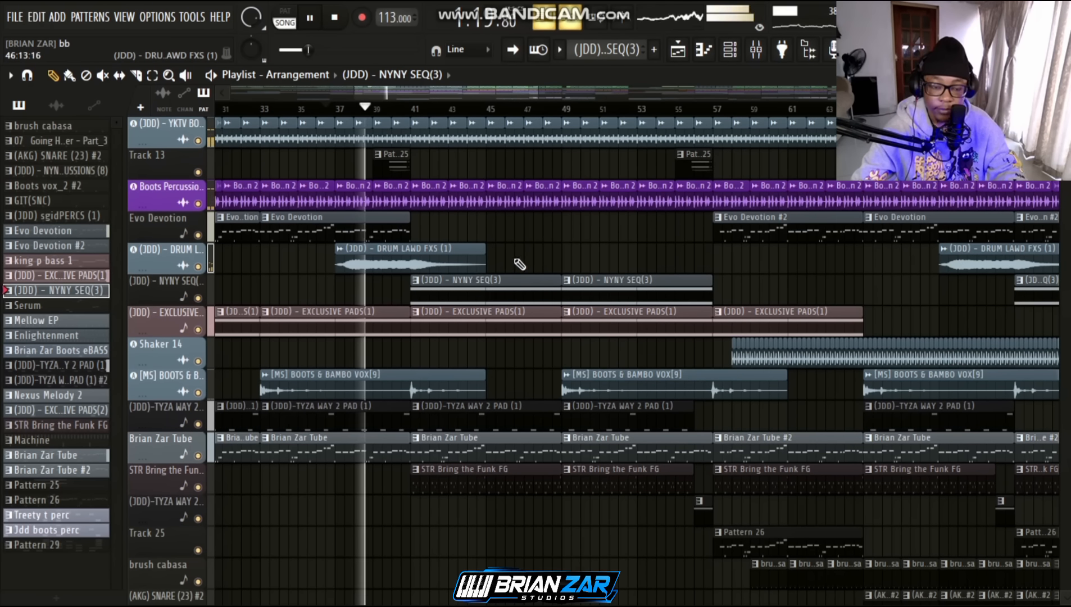
{"action": "double_click", "coordinate": [397, 166]}
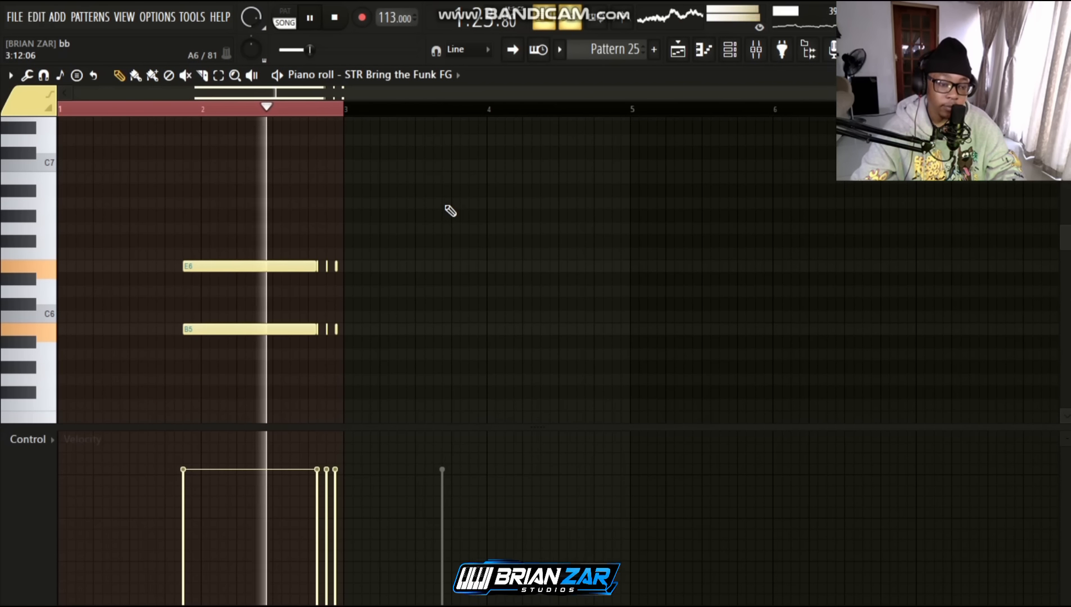
{"action": "key", "text": "Escape"}
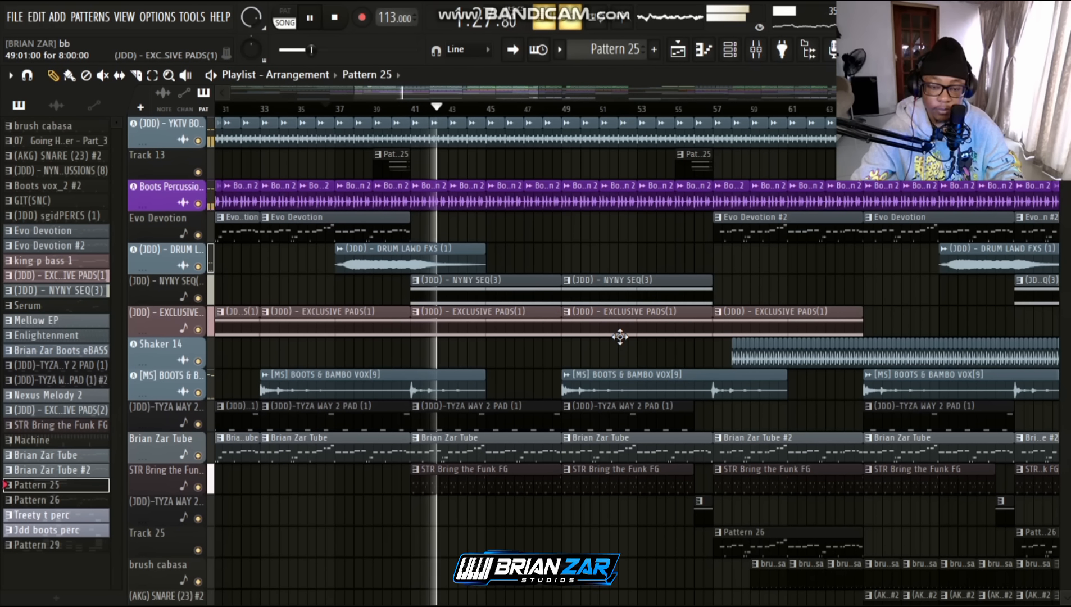
{"action": "scroll", "coordinate": [620, 336], "scroll_direction": "down", "scroll_amount": 6}
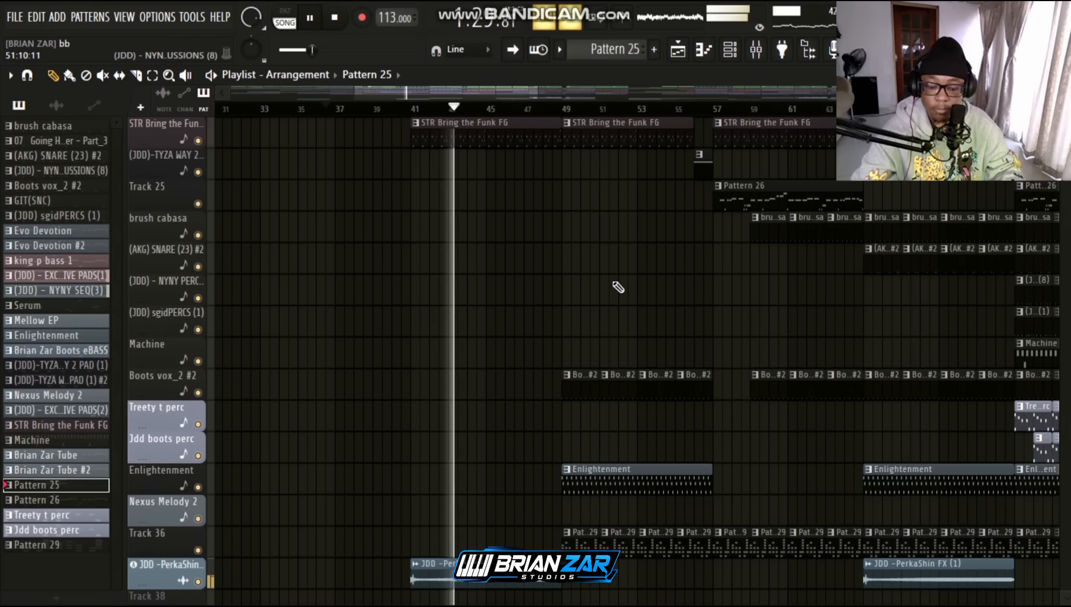
{"action": "scroll", "coordinate": [604, 217], "scroll_direction": "up", "scroll_amount": 7}
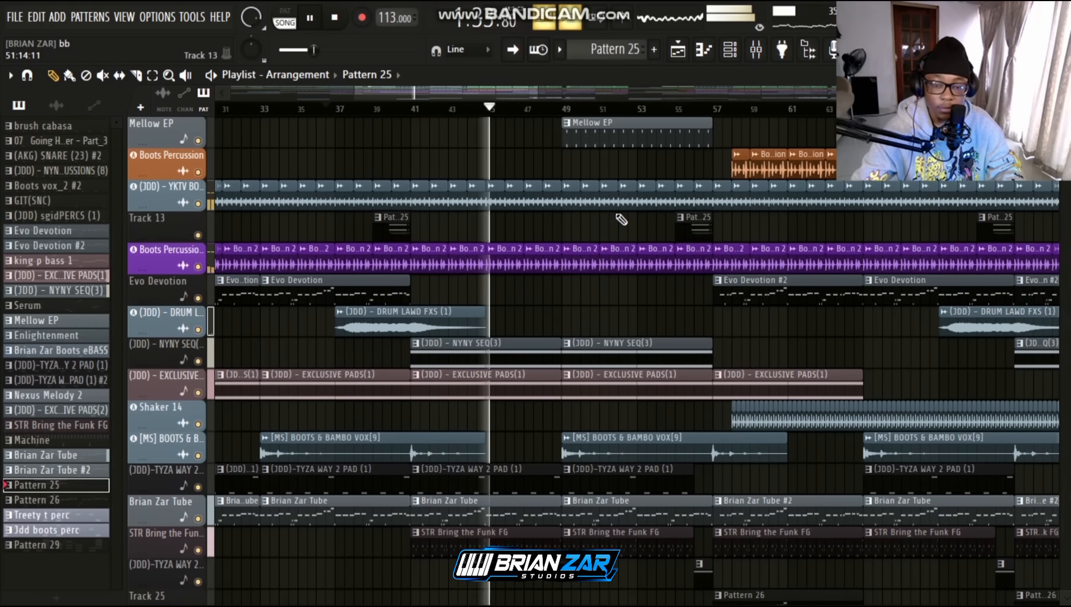
Solo the Serum track, open its clip at bar 41 in the piano roll and look over its notes.
{"action": "scroll", "coordinate": [633, 243], "scroll_direction": "up", "scroll_amount": 1}
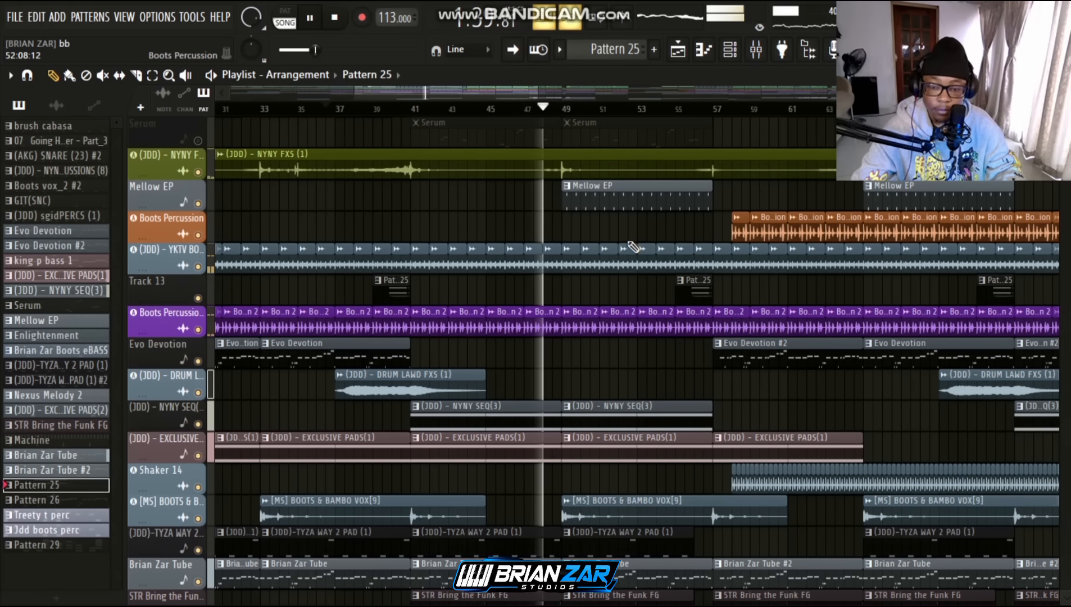
{"action": "scroll", "coordinate": [633, 248], "scroll_direction": "up", "scroll_amount": 1}
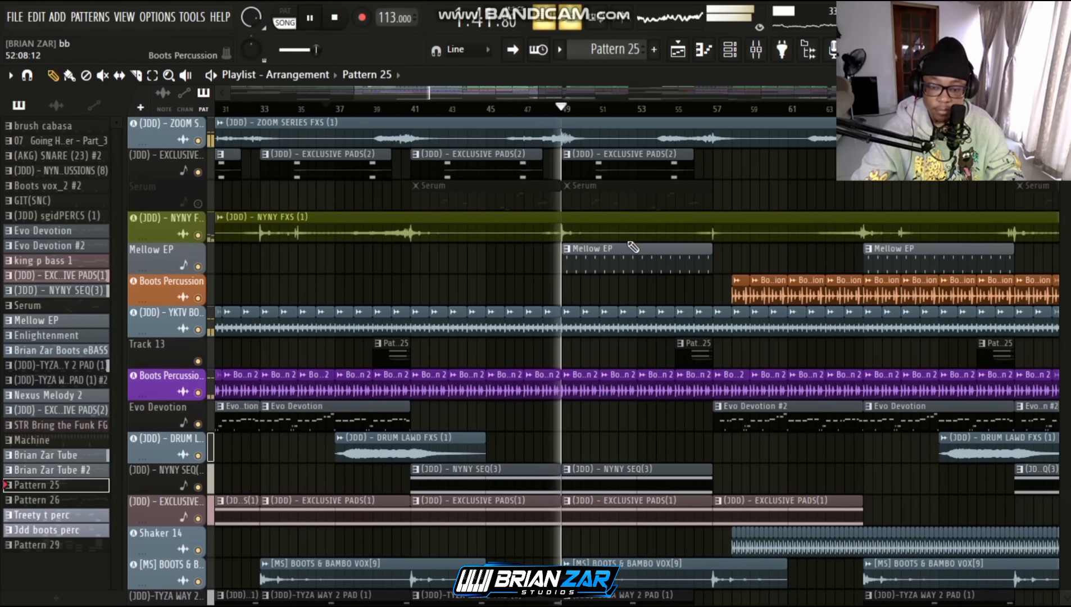
{"action": "right_click", "coordinate": [198, 203]}
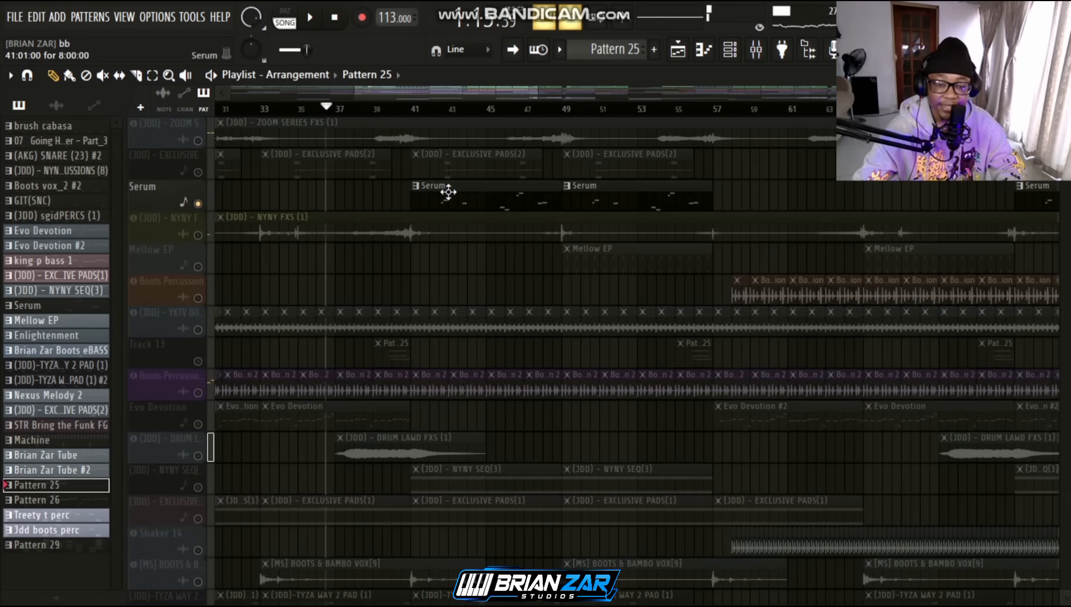
{"action": "double_click", "coordinate": [461, 185]}
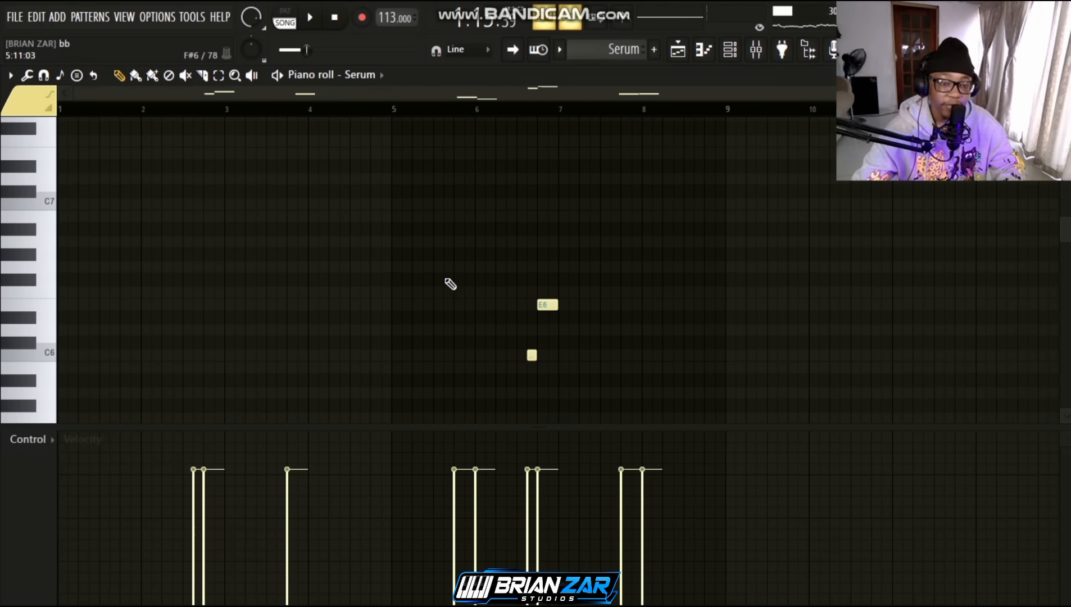
{"action": "scroll", "coordinate": [680, 157], "scroll_direction": "down", "scroll_amount": 4}
{"action": "scroll", "coordinate": [688, 134], "scroll_direction": "up", "scroll_amount": 2}
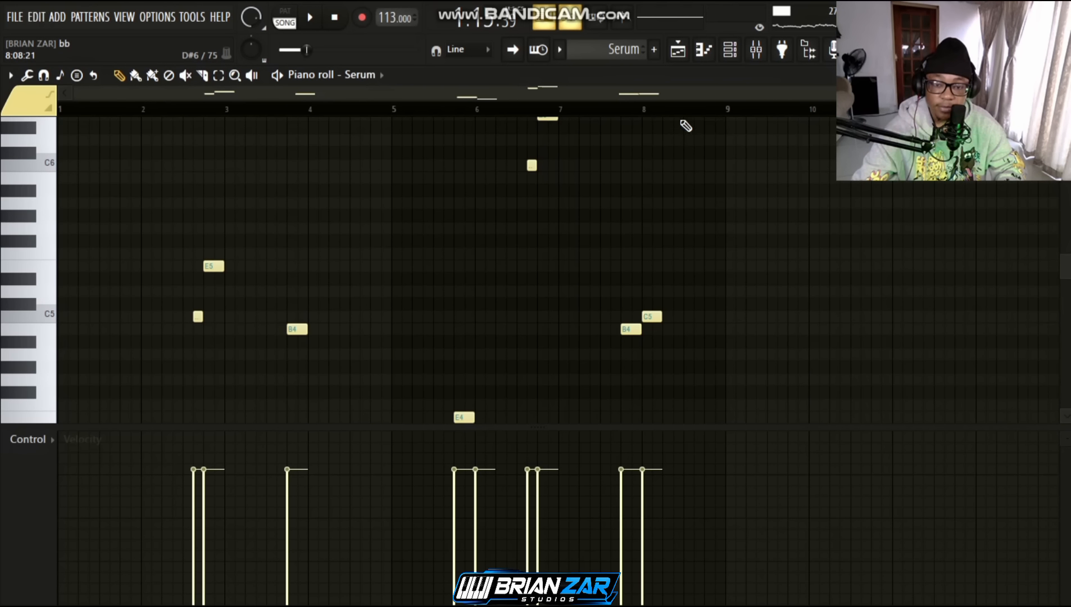
{"action": "scroll", "coordinate": [723, 144], "scroll_direction": "down", "scroll_amount": 3}
{"action": "scroll", "coordinate": [678, 205], "scroll_direction": "up", "scroll_amount": 1}
Play the soloed Serum part while viewing its high and low notes in the piano roll, then return to the playlist.
{"action": "key", "text": "space"}
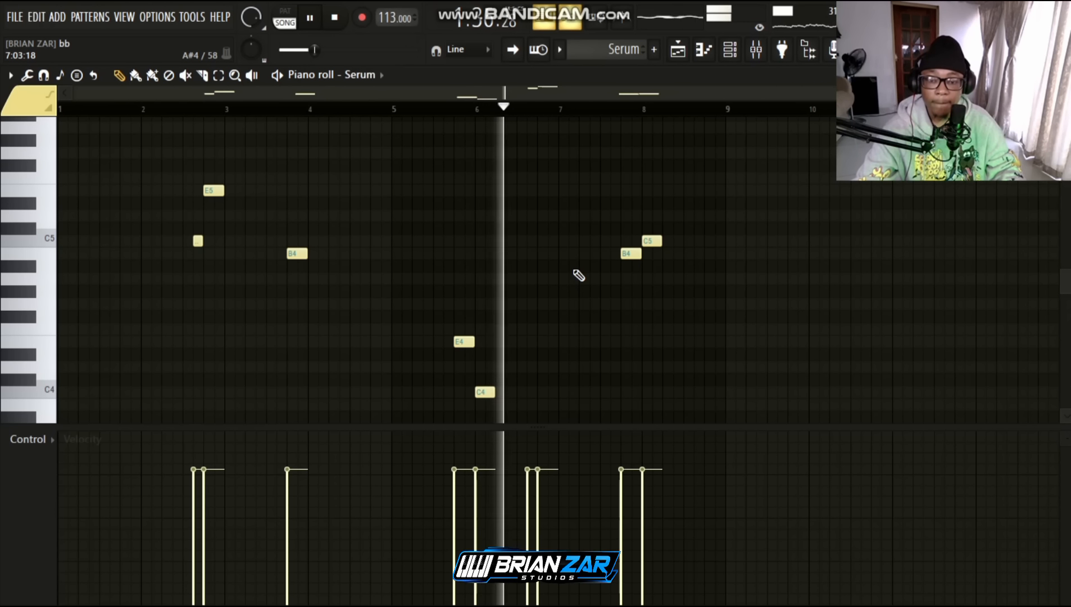
{"action": "scroll", "coordinate": [579, 275], "scroll_direction": "up", "scroll_amount": 5}
{"action": "scroll", "coordinate": [578, 275], "scroll_direction": "down", "scroll_amount": 3}
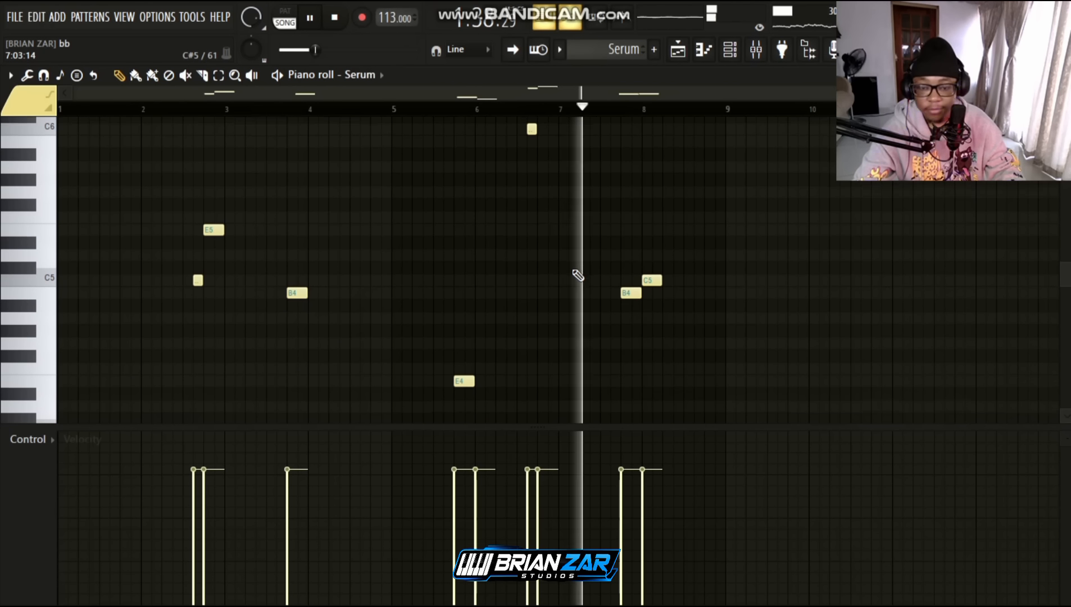
{"action": "key", "text": "F5"}
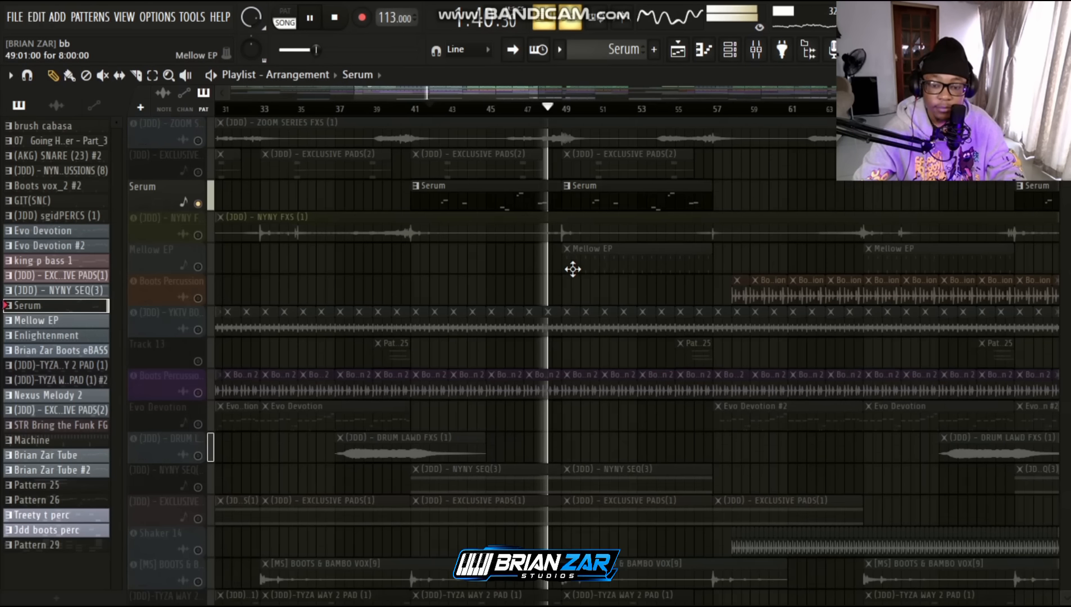
Unmute the TYZA WAY 2 PAD, Brian Zar Tube, STR Bring the Funk, NYNY SEQ(3) and EXCLUSIVE PADS(1) tracks alongside Serum and play from bar 41.
{"action": "scroll", "coordinate": [207, 216], "scroll_direction": "down", "scroll_amount": 9}
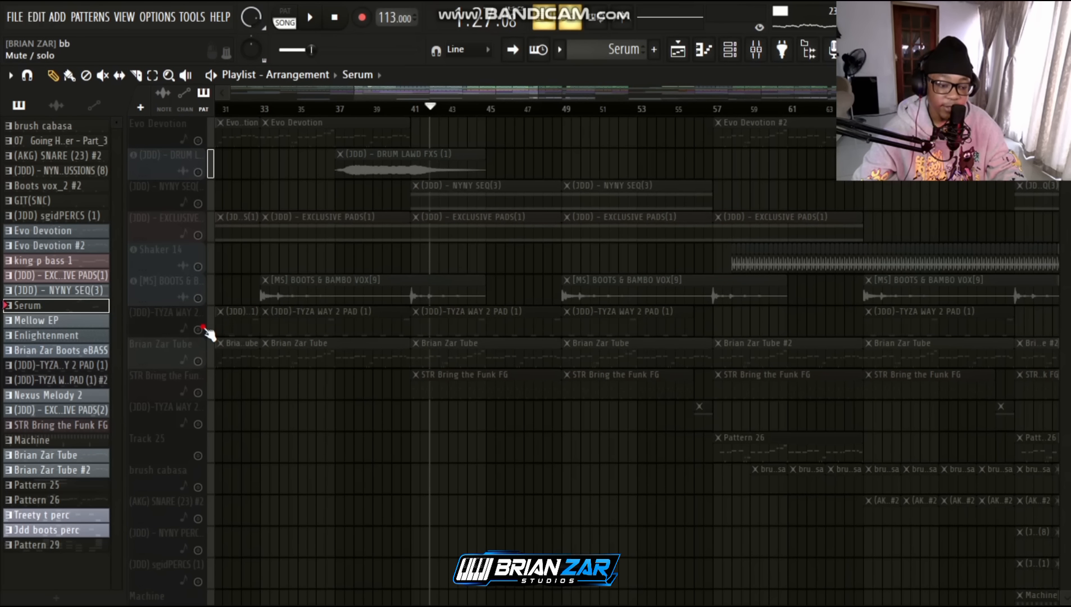
{"action": "left_click", "coordinate": [199, 329]}
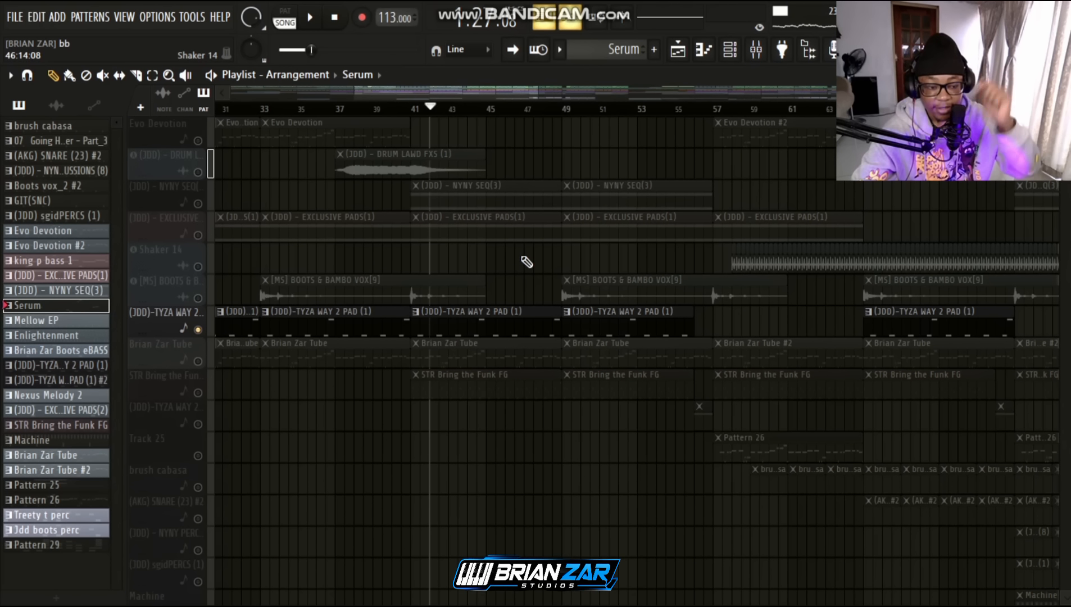
{"action": "left_click", "coordinate": [199, 361]}
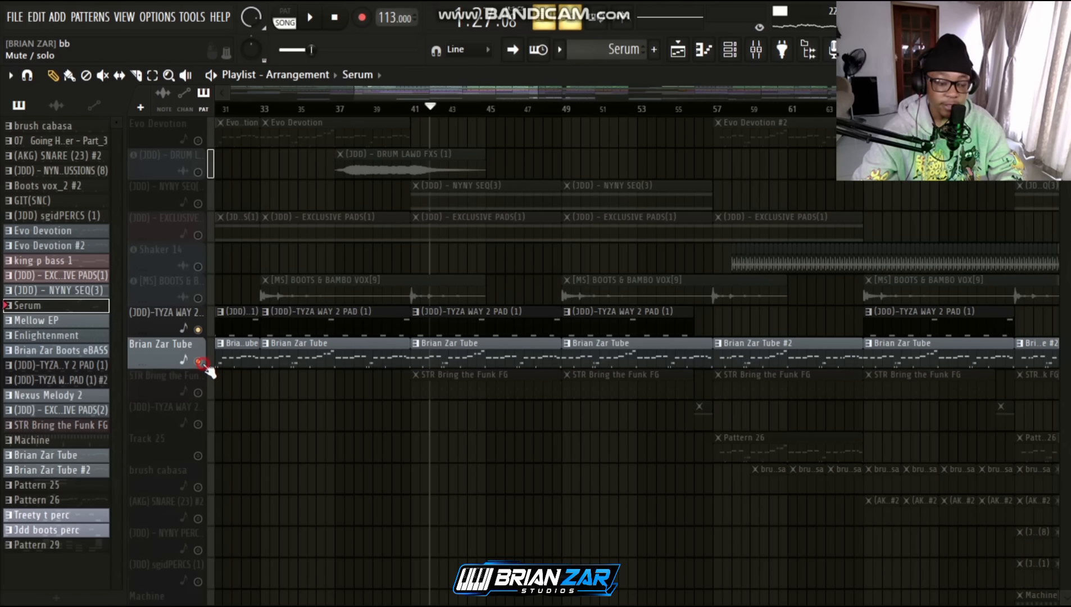
{"action": "scroll", "coordinate": [588, 388], "scroll_direction": "up", "scroll_amount": 4}
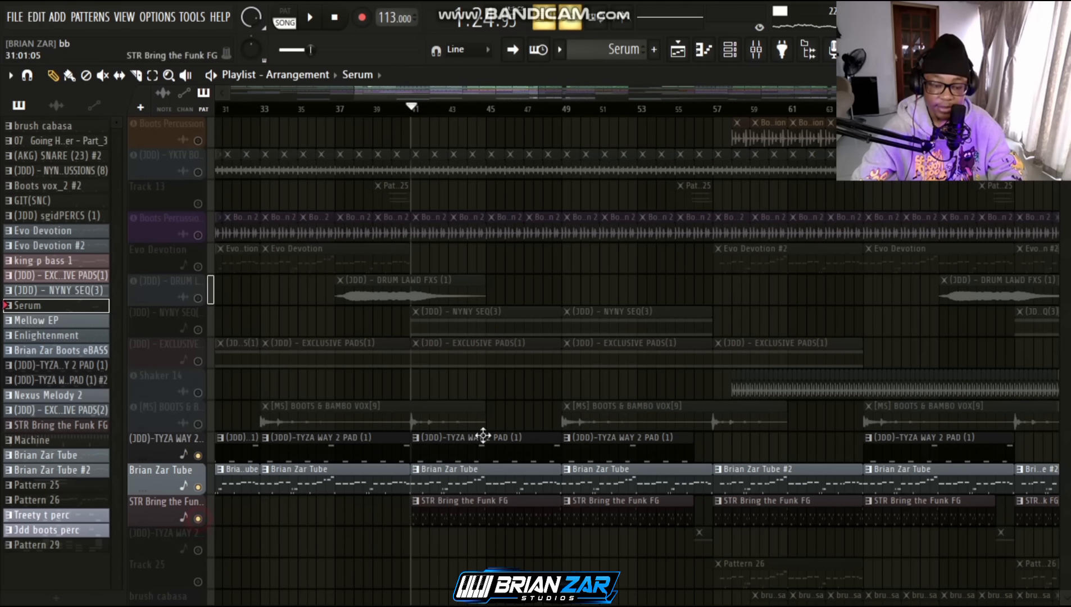
{"action": "scroll", "coordinate": [427, 430], "scroll_direction": "up", "scroll_amount": 3}
{"action": "left_click", "coordinate": [198, 424]}
{"action": "left_click", "coordinate": [198, 455]}
{"action": "scroll", "coordinate": [542, 307], "scroll_direction": "up", "scroll_amount": 6}
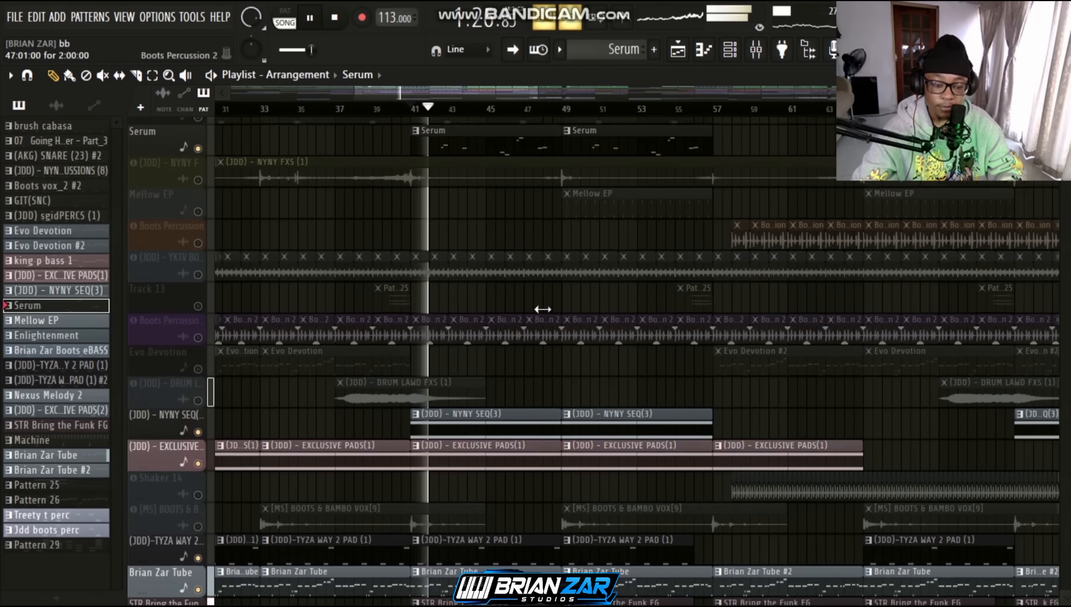
View the Serum notes in the piano roll during the layered playback, then return to the playlist.
{"action": "double_click", "coordinate": [479, 317]}
{"action": "scroll", "coordinate": [394, 131], "scroll_direction": "down", "scroll_amount": 4}
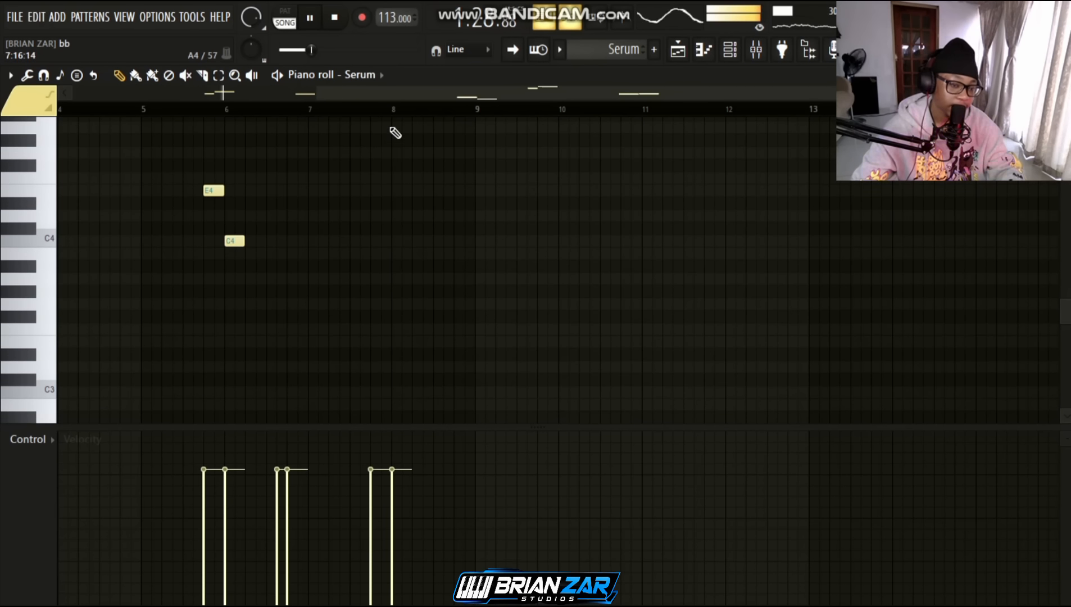
{"action": "key", "text": "F5"}
Add the Boots Percussion 2, both (JDD) - YKTV, SALUTE-[PACK]13 and SHAKER .3 tracks to the running playback, listen, then stop.
{"action": "left_click", "coordinate": [198, 488]}
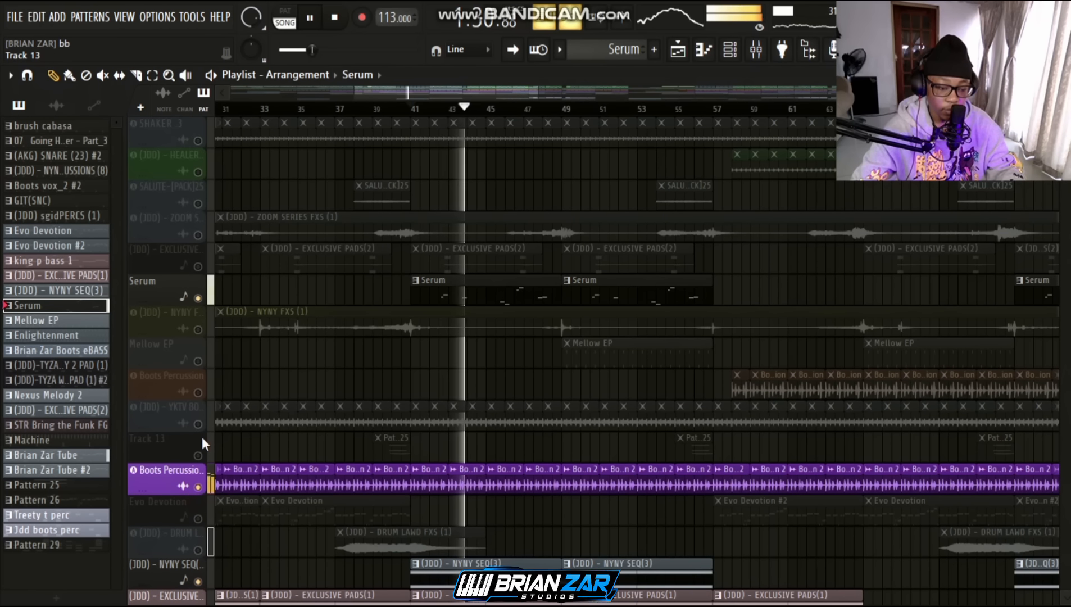
{"action": "left_click", "coordinate": [198, 424]}
{"action": "scroll", "coordinate": [215, 230], "scroll_direction": "up", "scroll_amount": 2}
{"action": "left_click", "coordinate": [196, 136]}
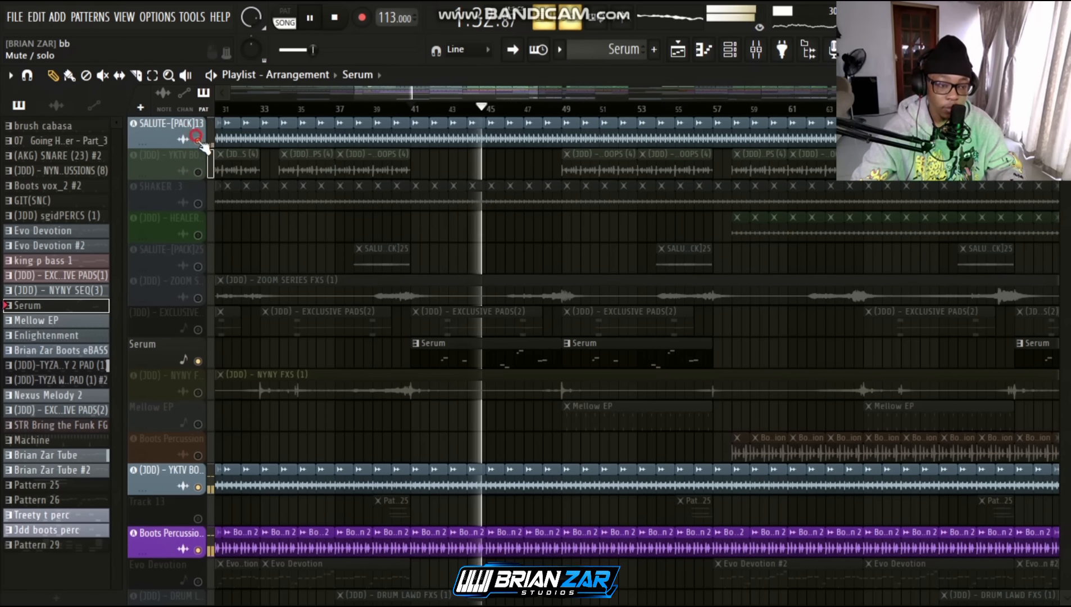
{"action": "left_click", "coordinate": [198, 172]}
{"action": "left_click", "coordinate": [198, 203]}
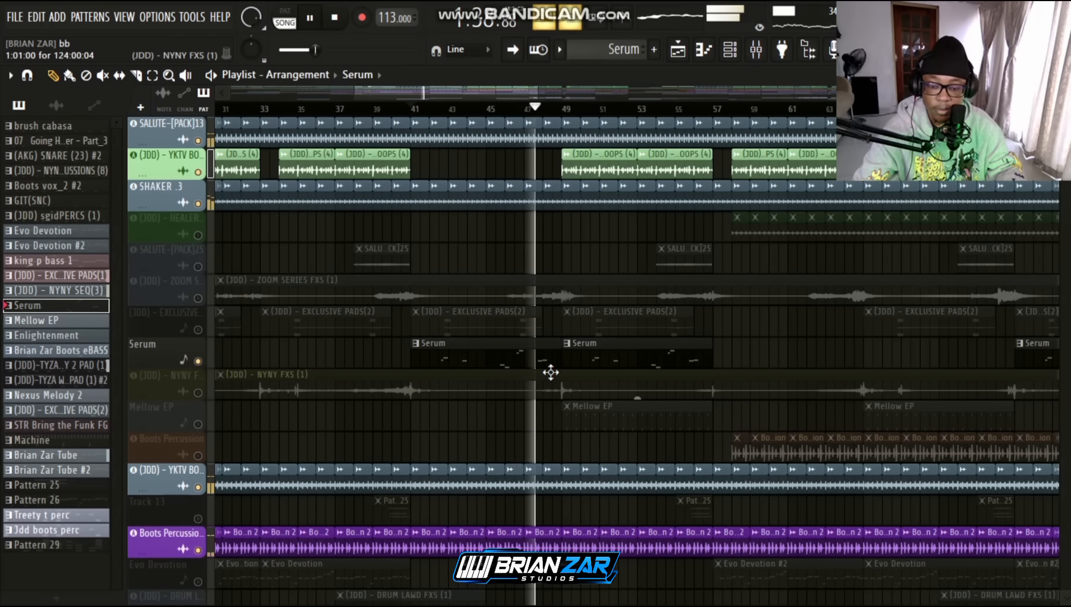
{"action": "scroll", "coordinate": [551, 371], "scroll_direction": "down", "scroll_amount": 11}
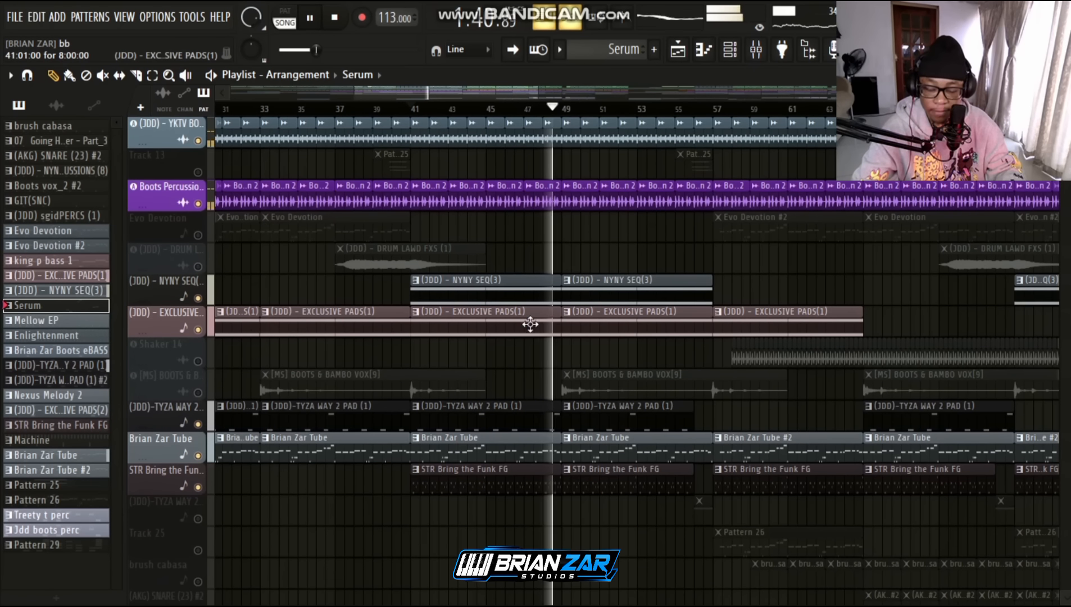
{"action": "key", "text": "space"}
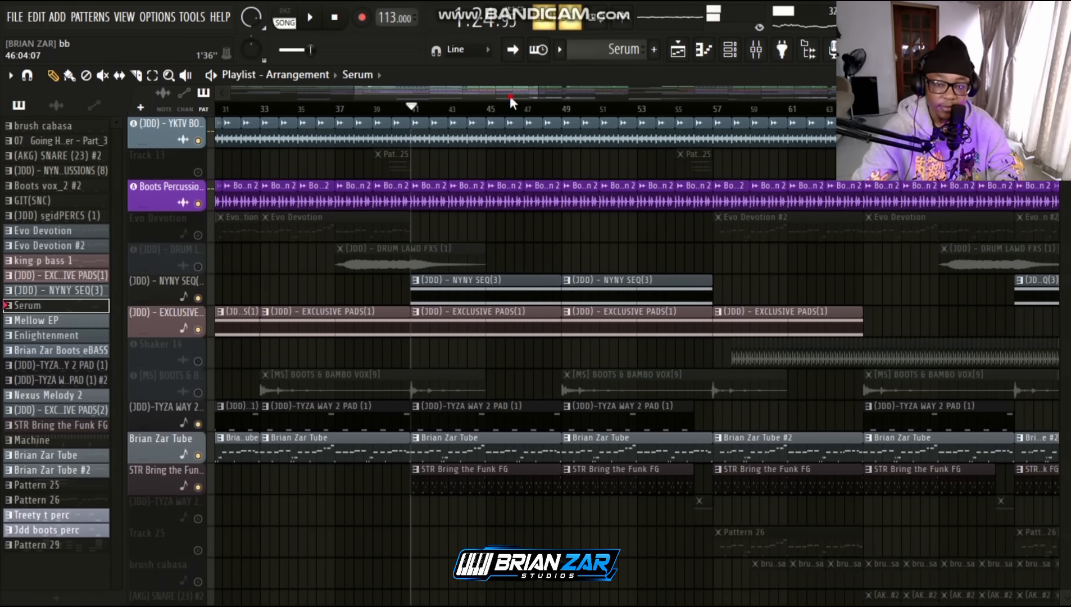
Solo the Mellow EP track and open its clip at bar 49 in the piano roll.
{"action": "scroll", "coordinate": [530, 256], "scroll_direction": "up", "scroll_amount": 7}
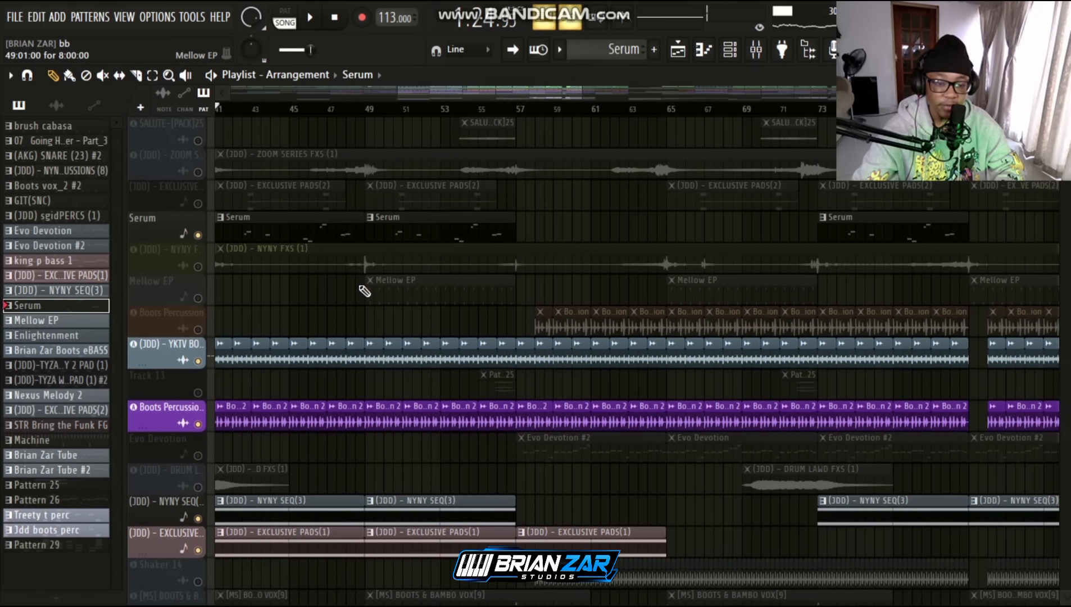
{"action": "scroll", "coordinate": [272, 268], "scroll_direction": "up", "scroll_amount": 2}
{"action": "left_click", "coordinate": [199, 361], "text": "ctrl"}
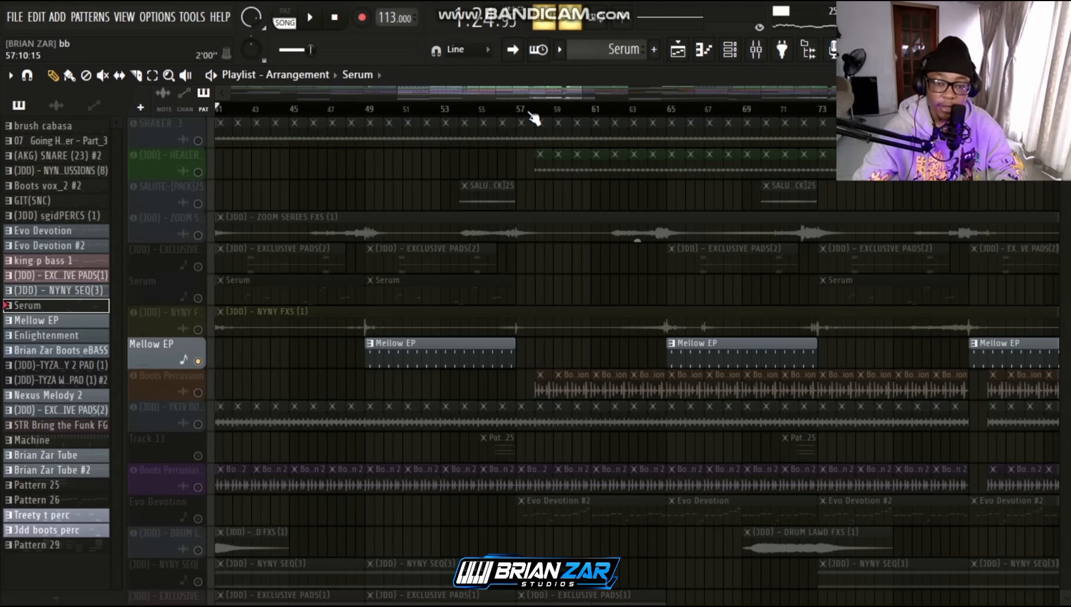
{"action": "scroll", "coordinate": [542, 211], "scroll_direction": "down", "scroll_amount": 2}
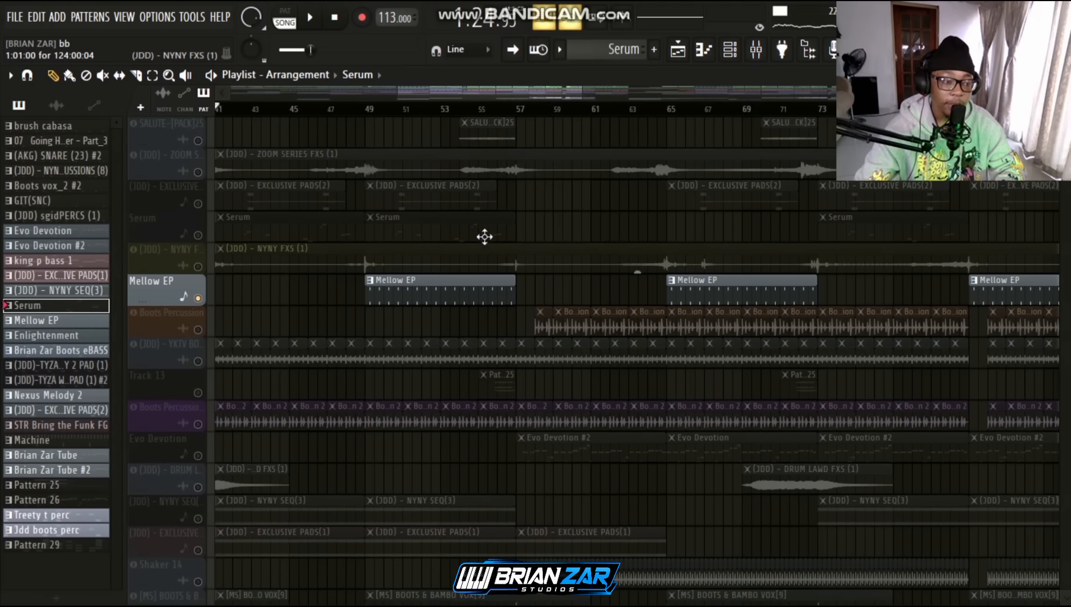
{"action": "scroll", "coordinate": [455, 108], "scroll_direction": "up", "scroll_amount": 3}
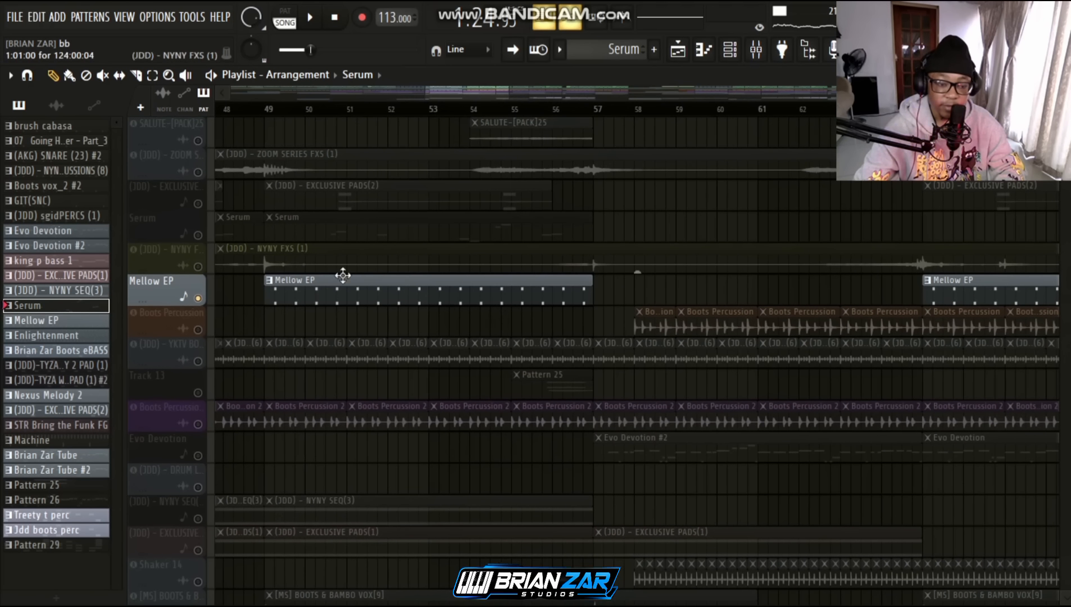
{"action": "double_click", "coordinate": [348, 296]}
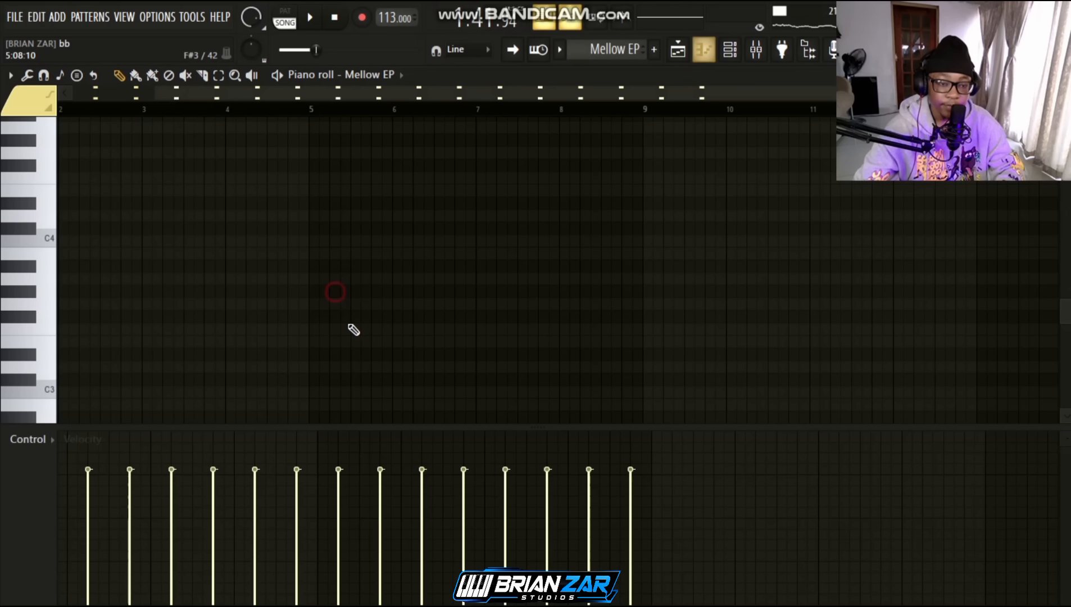
Examine the placement and pitches of the repeating Mellow EP notes across the whole pattern in the piano roll.
{"action": "scroll", "coordinate": [810, 360], "scroll_direction": "up", "scroll_amount": 5}
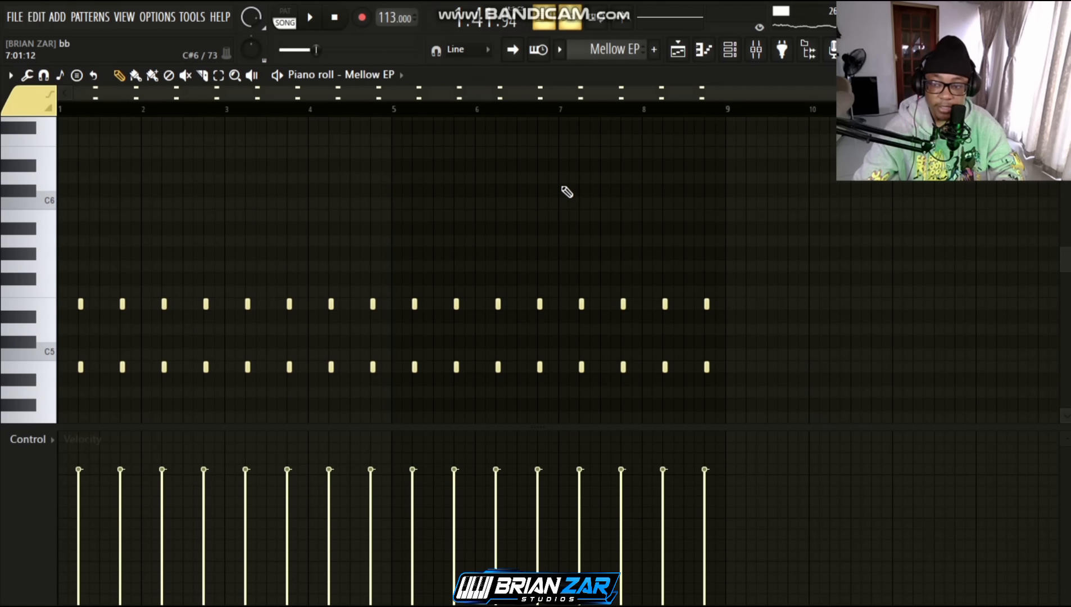
{"action": "scroll", "coordinate": [545, 167], "scroll_direction": "up", "scroll_amount": 1}
{"action": "scroll", "coordinate": [519, 140], "scroll_direction": "down", "scroll_amount": 3}
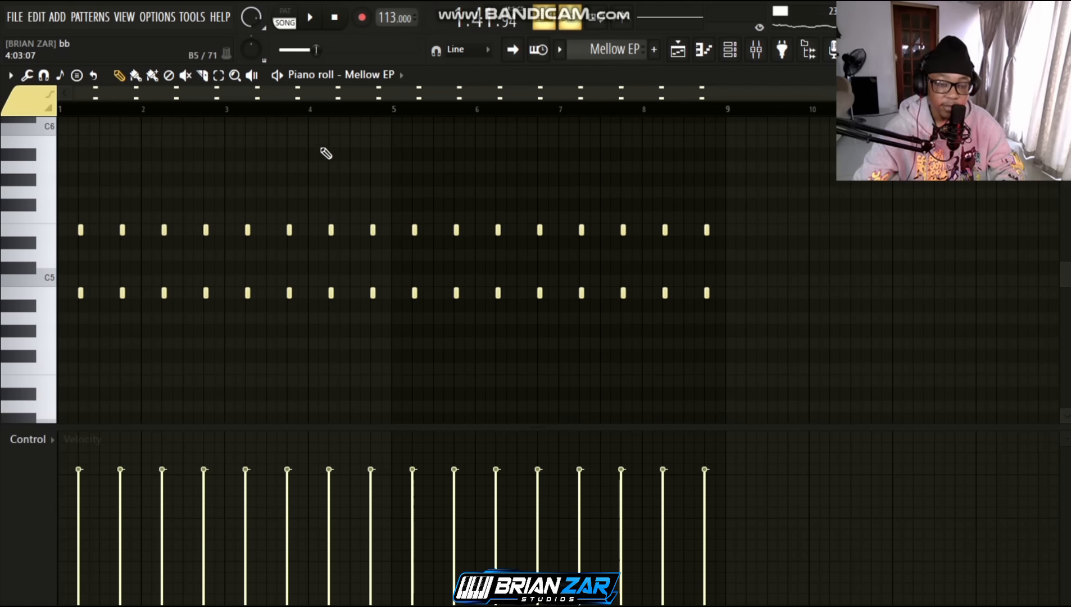
{"action": "scroll", "coordinate": [326, 145], "scroll_direction": "up", "scroll_amount": 1}
{"action": "scroll", "coordinate": [354, 114], "scroll_direction": "up", "scroll_amount": 1}
{"action": "scroll", "coordinate": [396, 128], "scroll_direction": "up", "scroll_amount": 1}
{"action": "scroll", "coordinate": [410, 109], "scroll_direction": "up", "scroll_amount": 1}
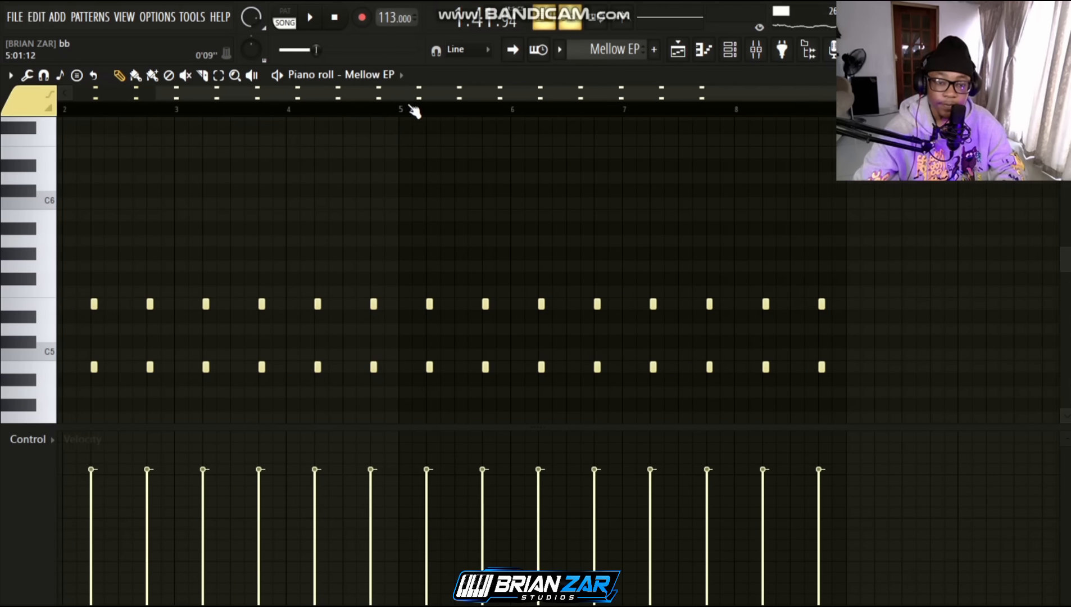
{"action": "left_click_drag", "start_coordinate": [399, 96], "coordinate": [323, 107]}
{"action": "scroll", "coordinate": [303, 182], "scroll_direction": "down", "scroll_amount": 1}
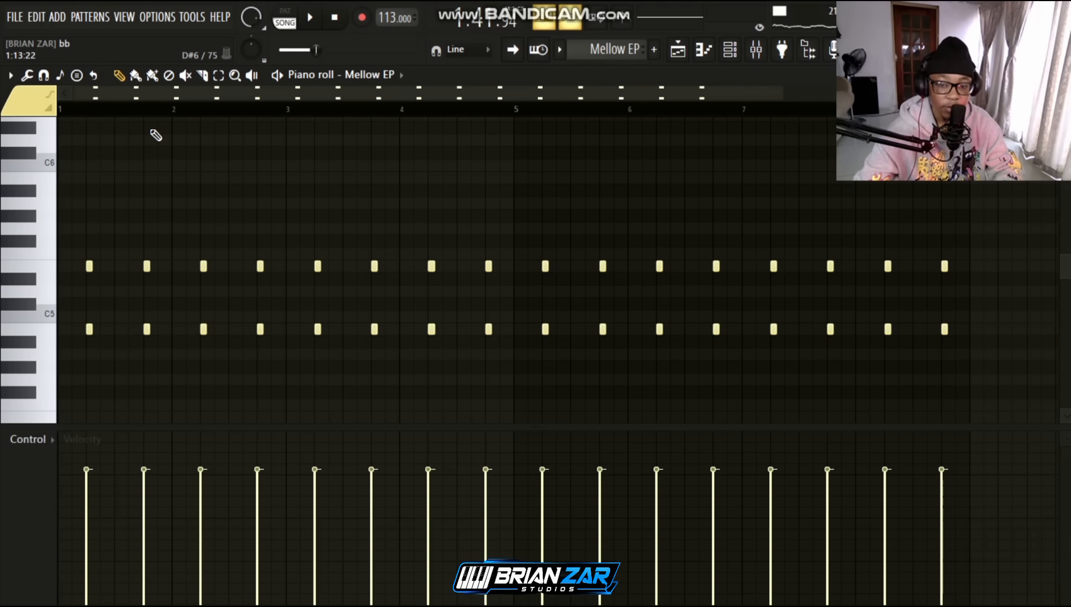
Play the Mellow EP pattern in pattern mode, check its channel in the channel rack, then stop and return to the playlist.
{"action": "left_click", "coordinate": [280, 77]}
{"action": "left_click", "coordinate": [732, 50]}
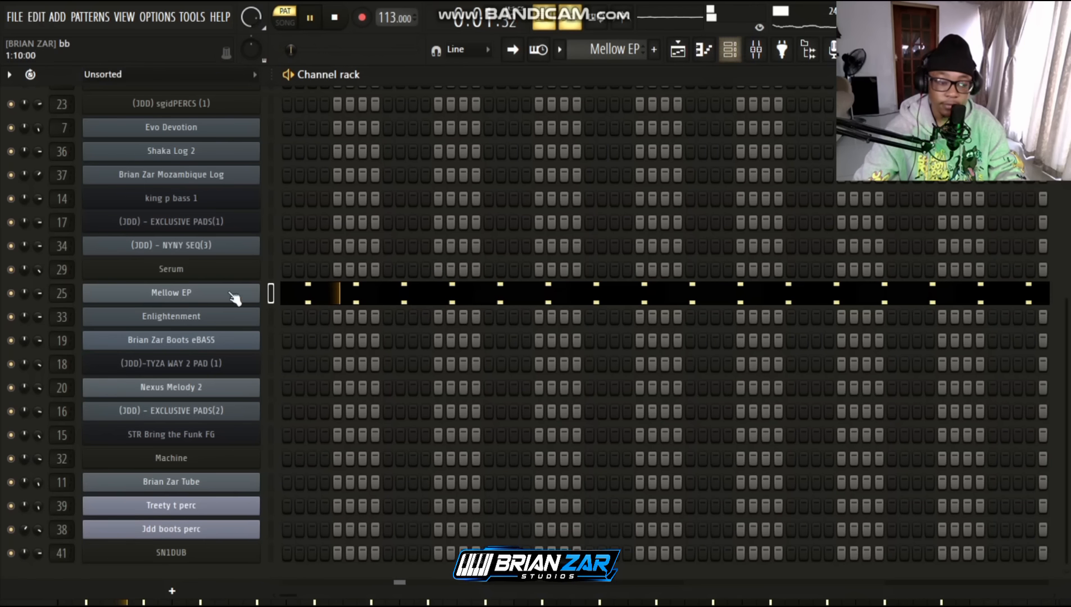
{"action": "left_click", "coordinate": [145, 294]}
{"action": "left_click", "coordinate": [35, 143]}
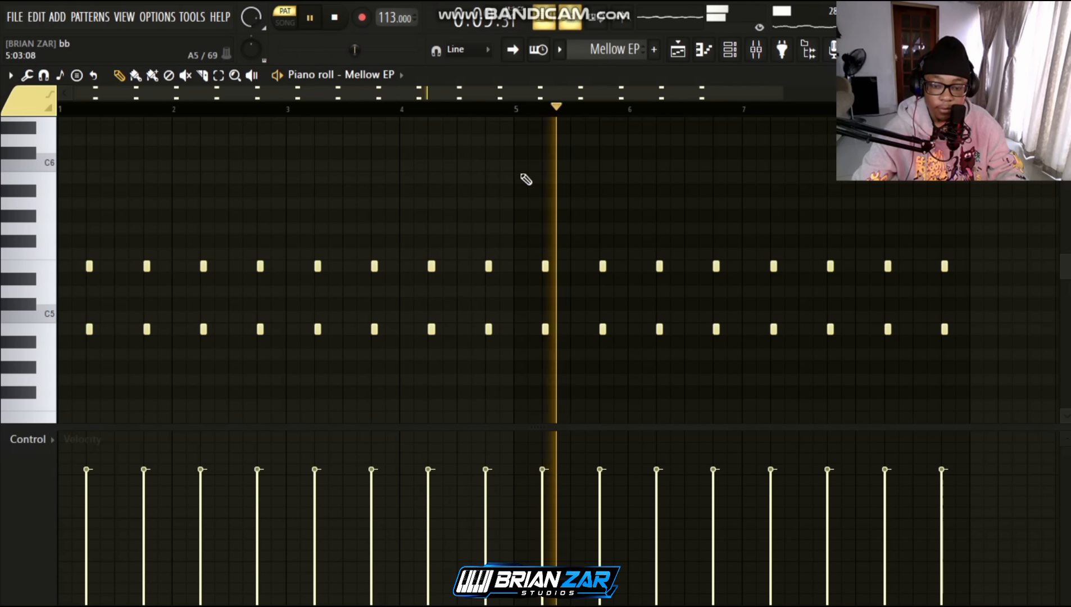
{"action": "scroll", "coordinate": [511, 110], "scroll_direction": "down", "scroll_amount": 3}
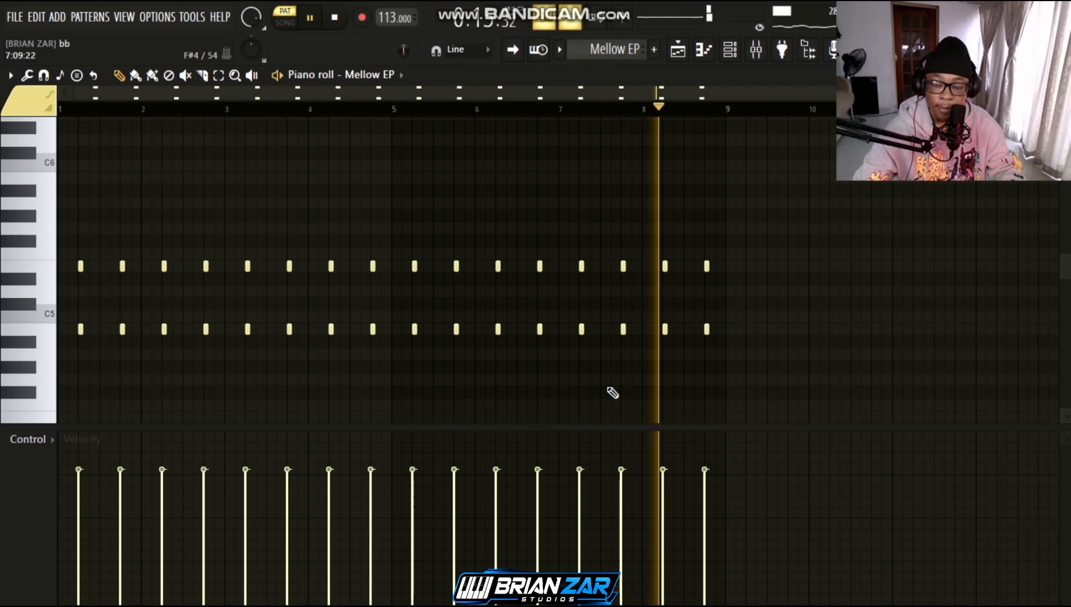
{"action": "key", "text": "space"}
{"action": "key", "text": "F5"}
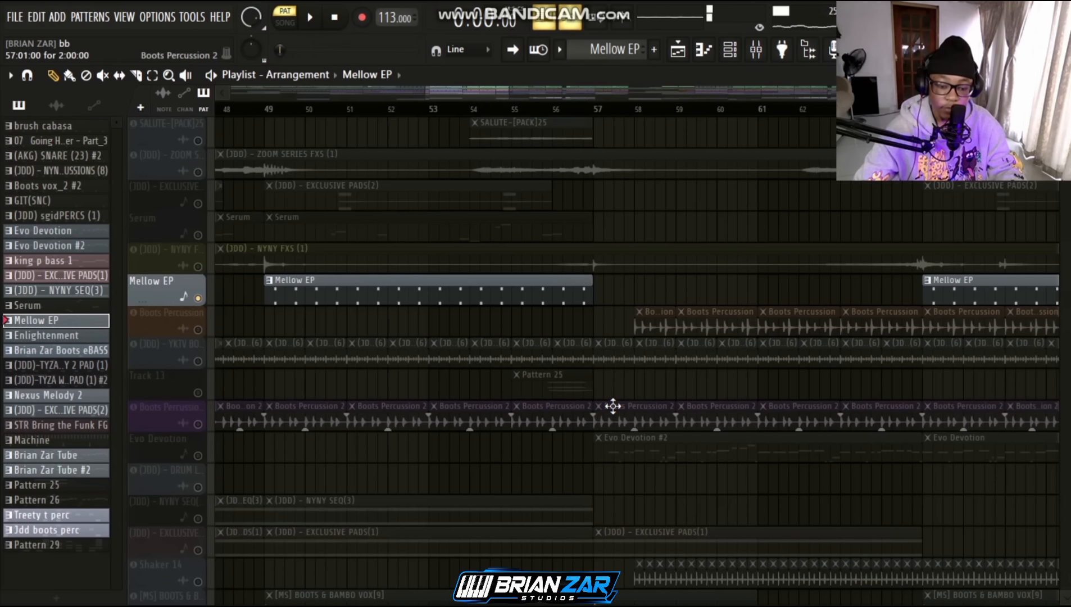
Unmute all playlist tracks and play the full arrangement in song mode from just before bar 49.
{"action": "scroll", "coordinate": [293, 126], "scroll_direction": "down", "scroll_amount": 3}
{"action": "left_click", "coordinate": [227, 114]}
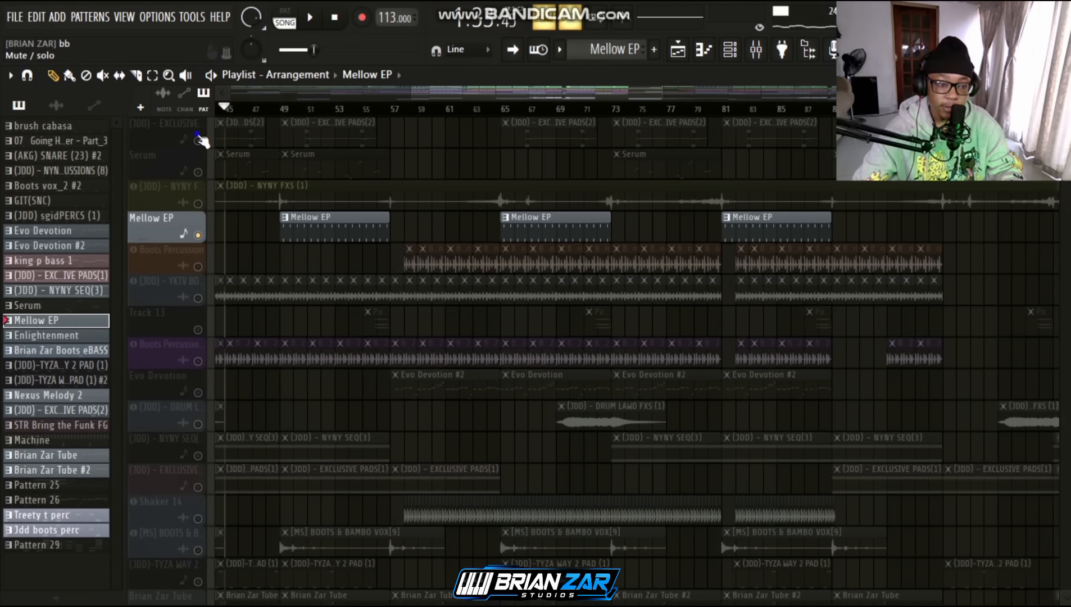
{"action": "right_click", "coordinate": [199, 137]}
{"action": "right_click", "coordinate": [198, 137]}
{"action": "key", "text": "space"}
{"action": "left_click", "coordinate": [271, 110]}
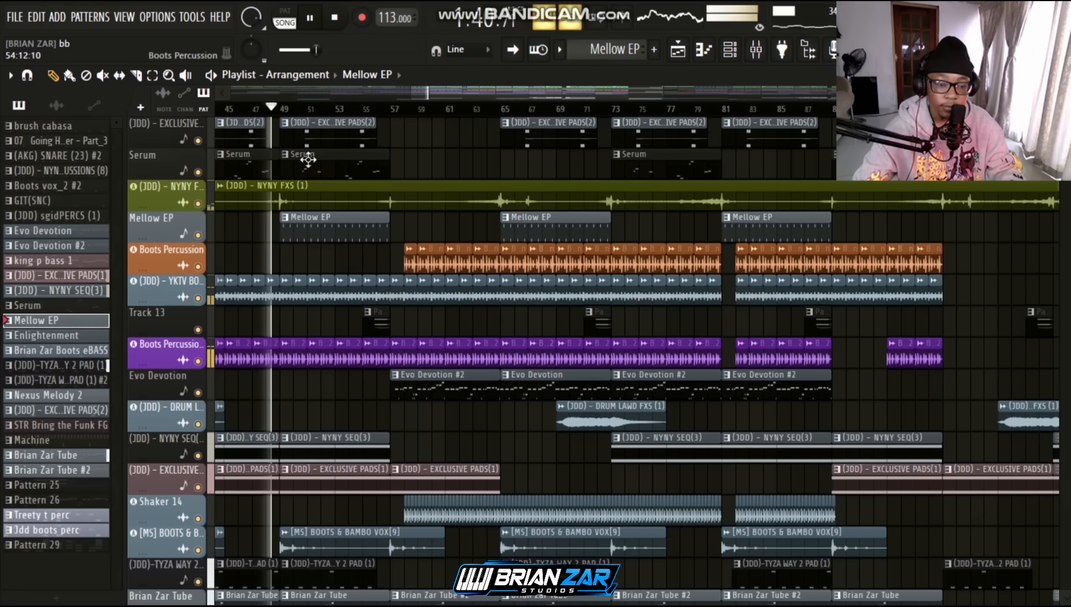
{"action": "scroll", "coordinate": [291, 130], "scroll_direction": "up", "scroll_amount": 3}
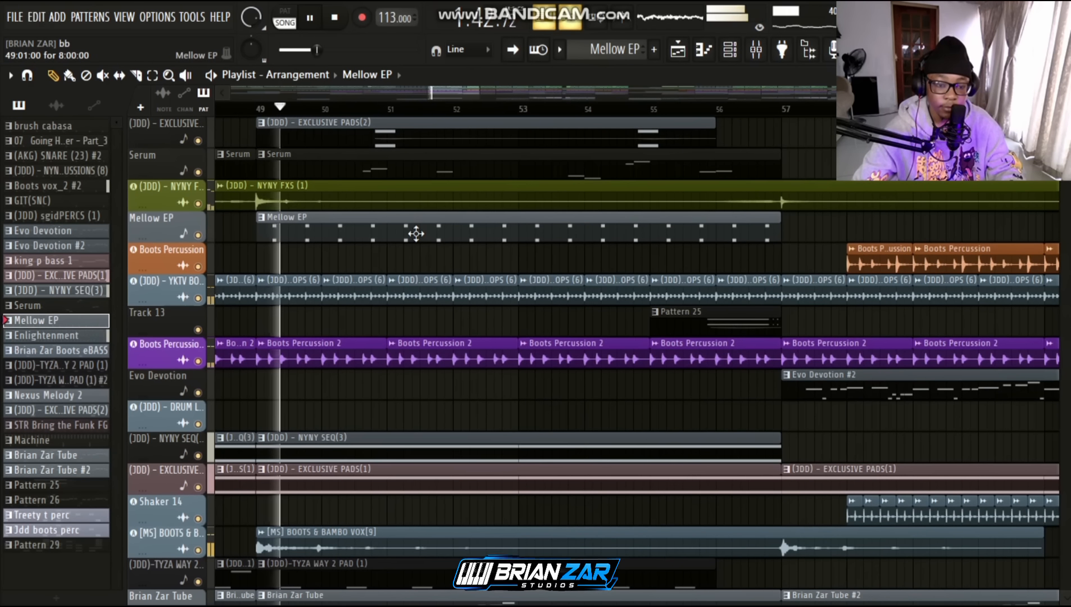
Open the Mellow EP clip in the piano roll during song playback to follow its notes, then return to the playlist.
{"action": "double_click", "coordinate": [388, 216]}
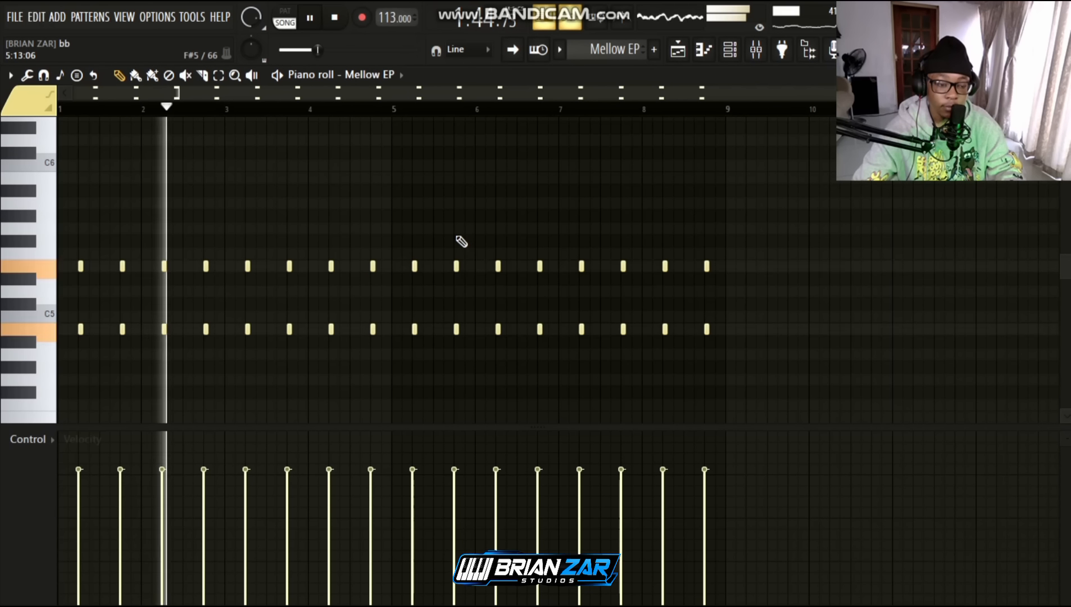
{"action": "scroll", "coordinate": [471, 279], "scroll_direction": "down", "scroll_amount": 2}
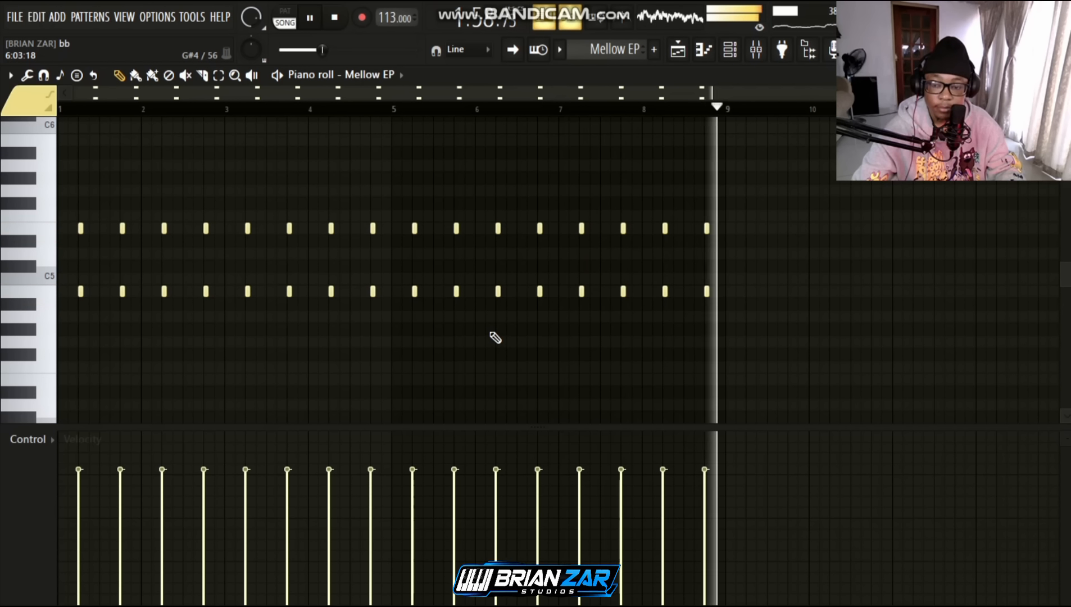
{"action": "key", "text": "Escape"}
Open the short (JDD)-TYZA WAY 2 PAD (1) #2 clip before bar 57 in the piano roll and play its looped section in pattern mode.
{"action": "scroll", "coordinate": [490, 316], "scroll_direction": "down", "scroll_amount": 7}
{"action": "scroll", "coordinate": [432, 113], "scroll_direction": "down", "scroll_amount": 5}
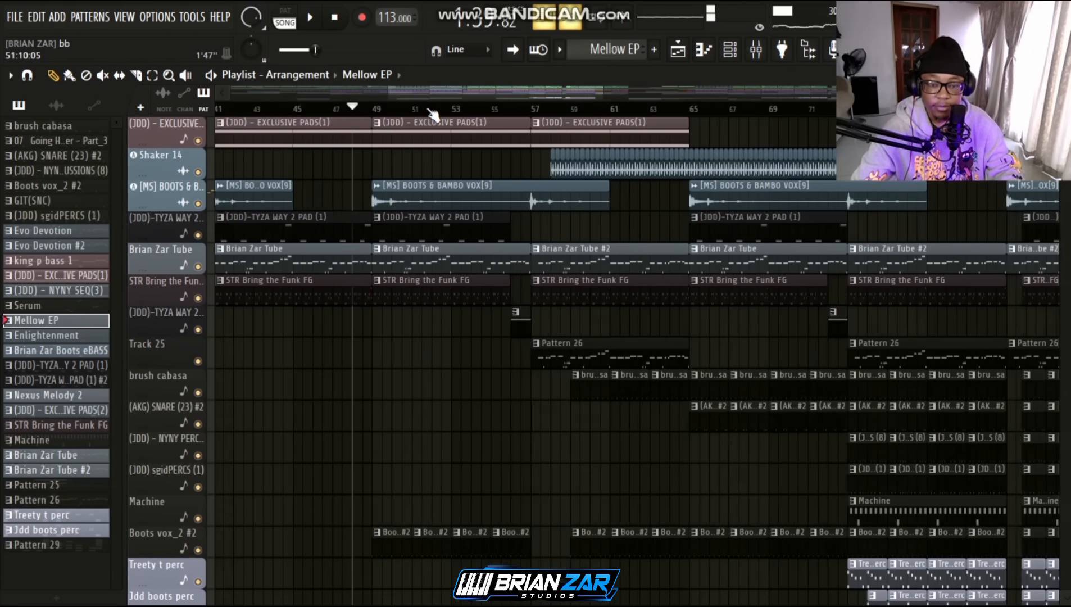
{"action": "double_click", "coordinate": [482, 322]}
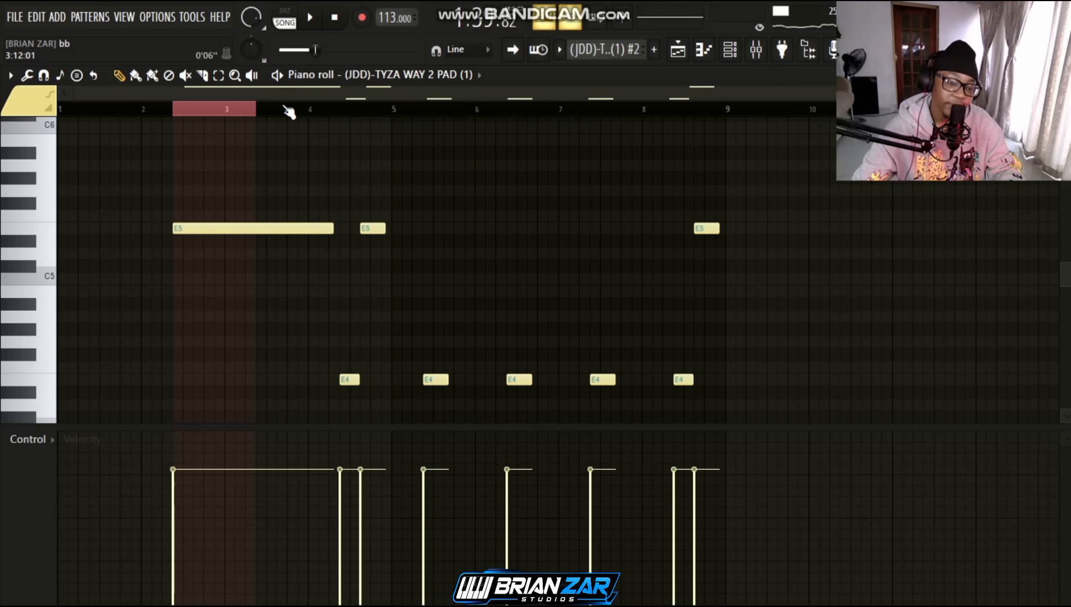
{"action": "scroll", "coordinate": [312, 174], "scroll_direction": "up", "scroll_amount": 1}
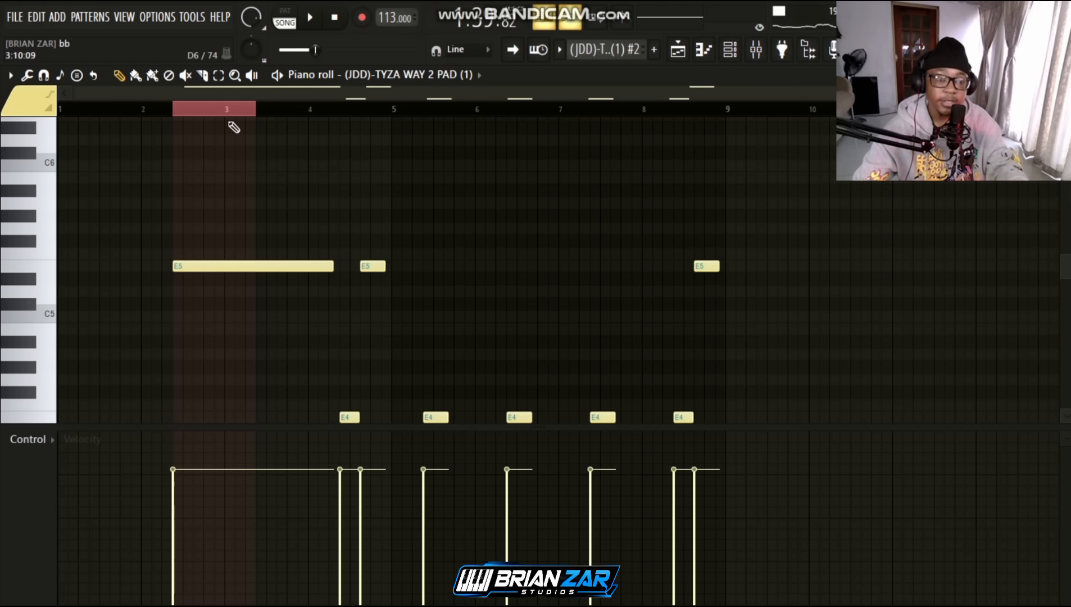
{"action": "key", "text": "space"}
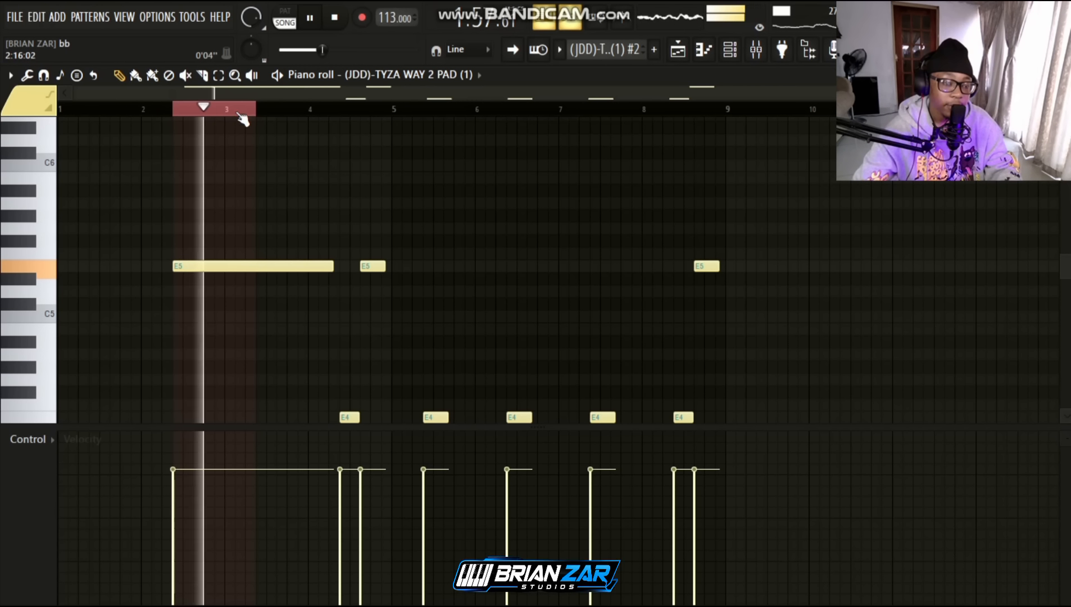
{"action": "key", "text": "space"}
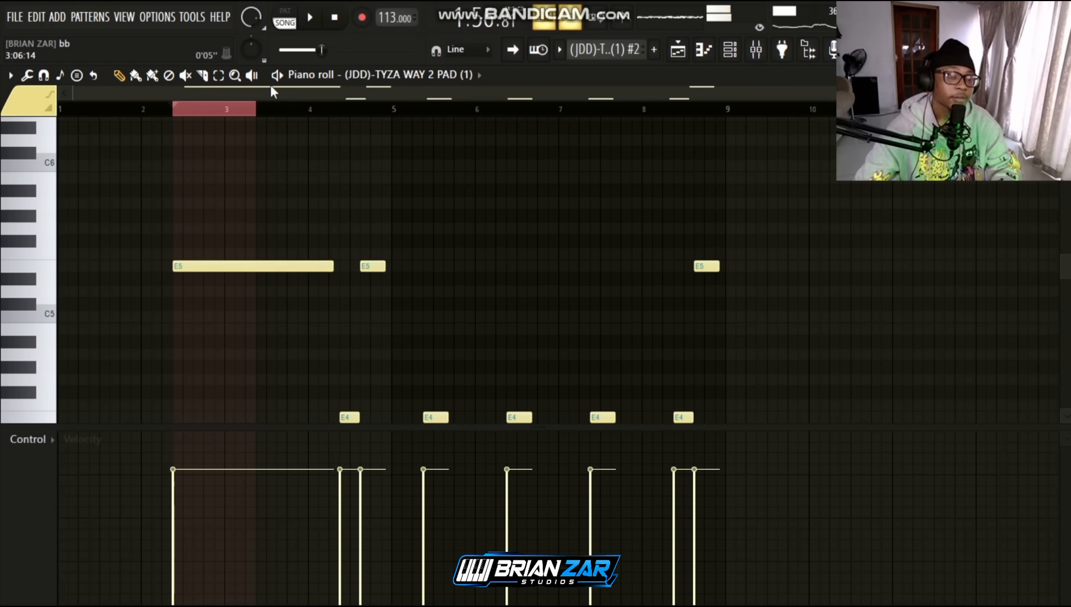
{"action": "key", "text": "space"}
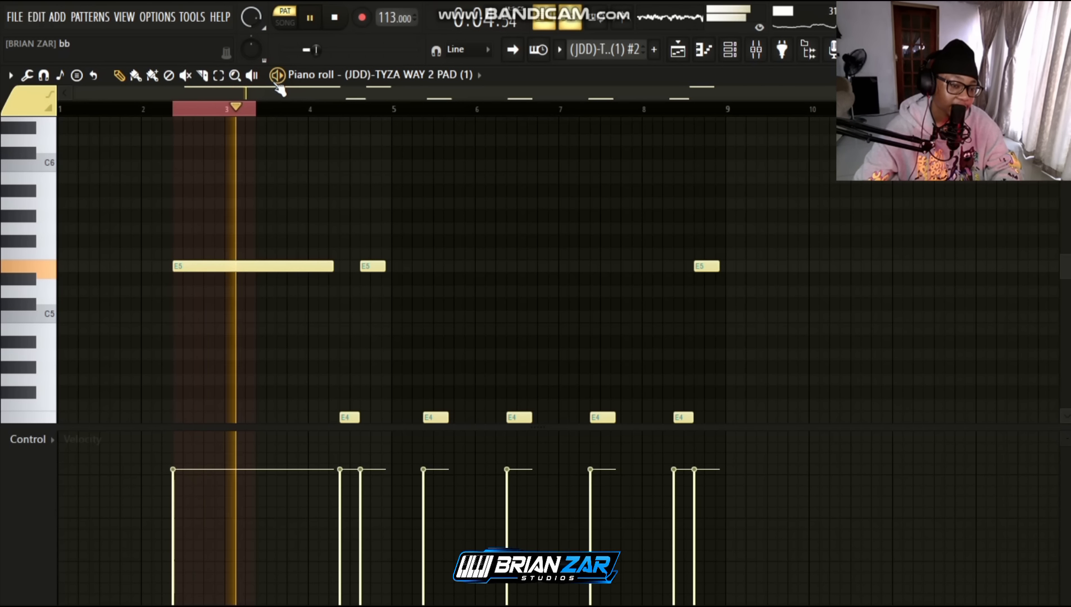
{"action": "left_click", "coordinate": [275, 81]}
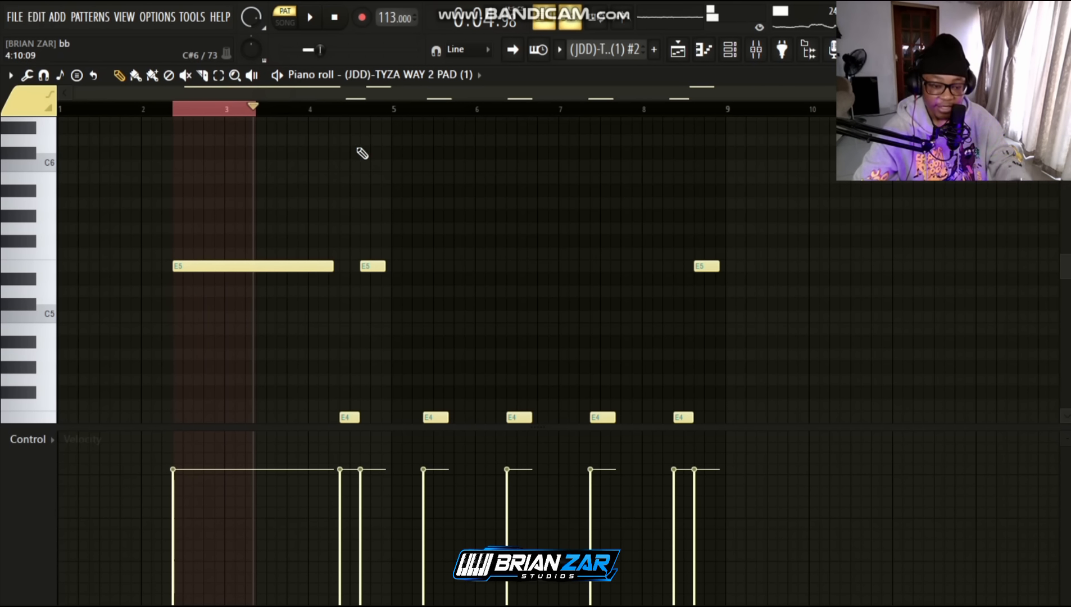
Open Pattern 26 in the piano roll, play its Shaka Log 2 melody in pattern mode, then stop and return to the playlist.
{"action": "key", "text": "F5"}
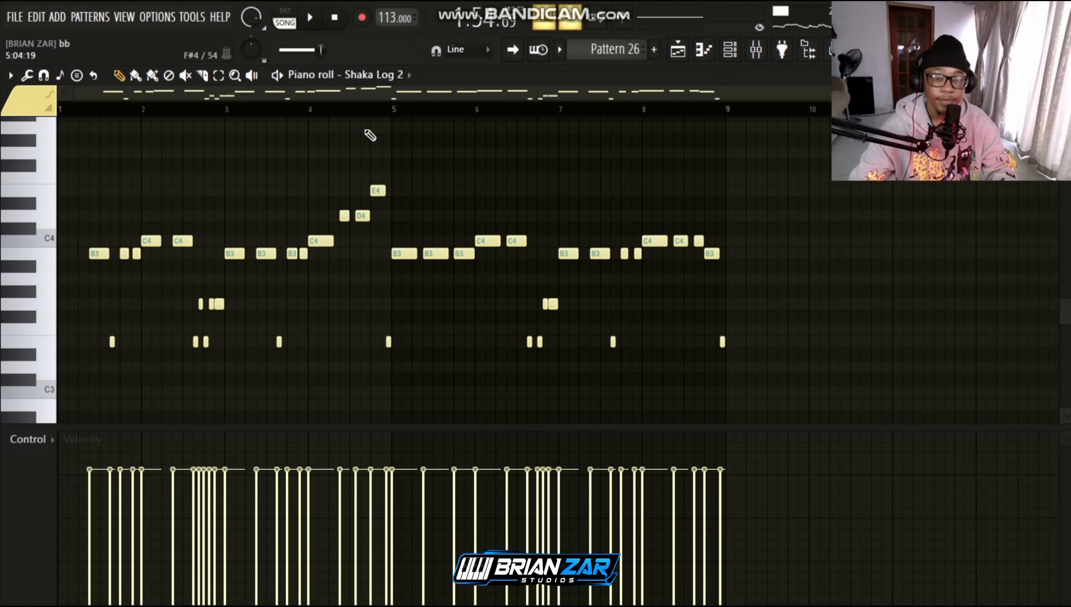
{"action": "left_click", "coordinate": [281, 75]}
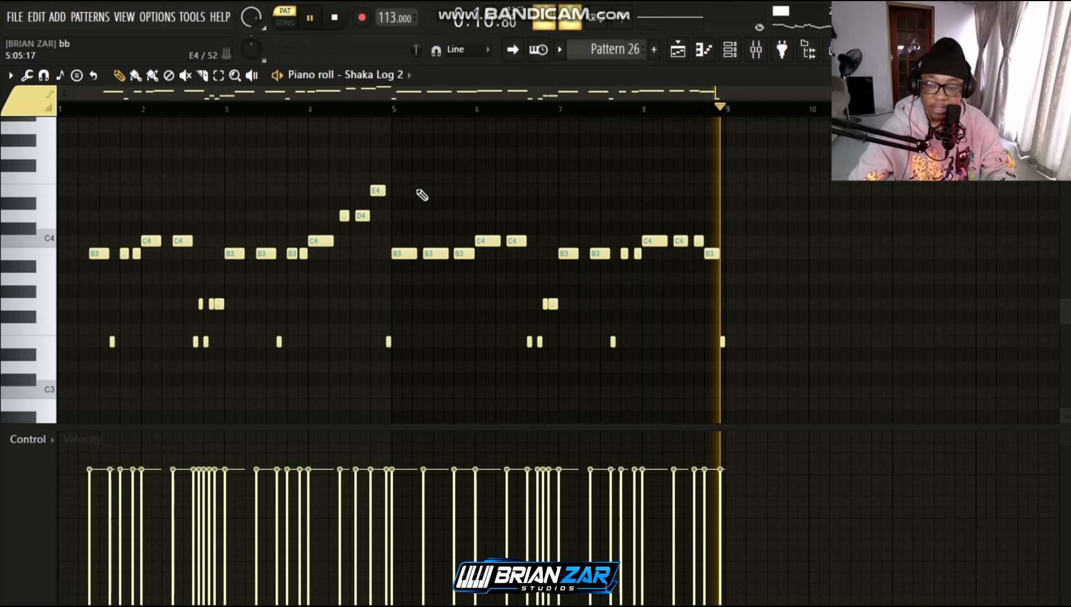
{"action": "key", "text": "space"}
{"action": "key", "text": "Escape"}
Open the Evo Devotion #2 clip at bar 57 in the piano roll and play its melody in pattern mode.
{"action": "scroll", "coordinate": [421, 247], "scroll_direction": "up", "scroll_amount": 4}
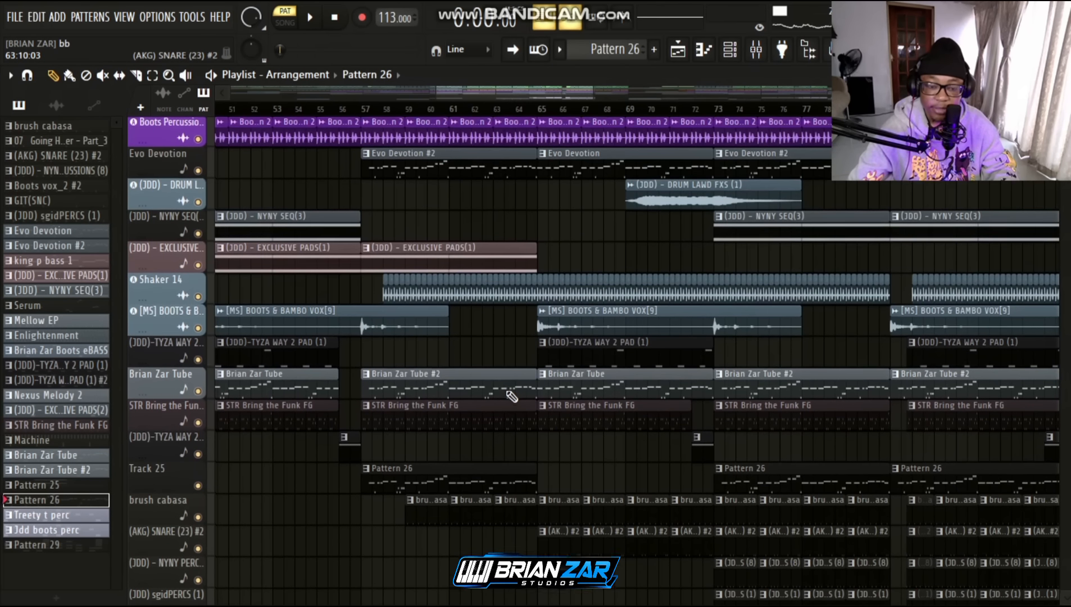
{"action": "double_click", "coordinate": [409, 153]}
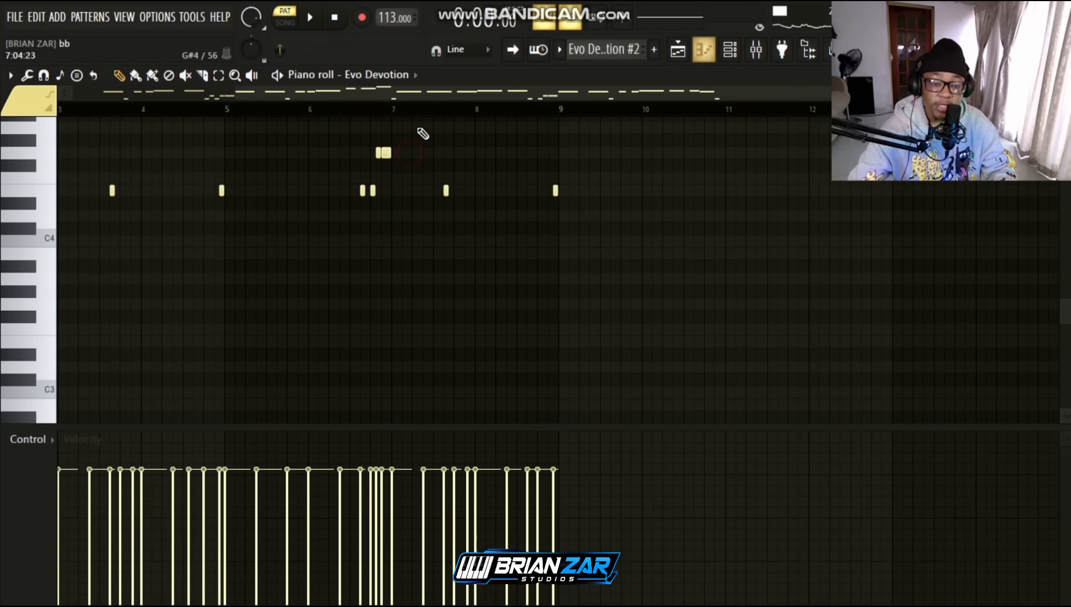
{"action": "scroll", "coordinate": [377, 167], "scroll_direction": "down", "scroll_amount": 2}
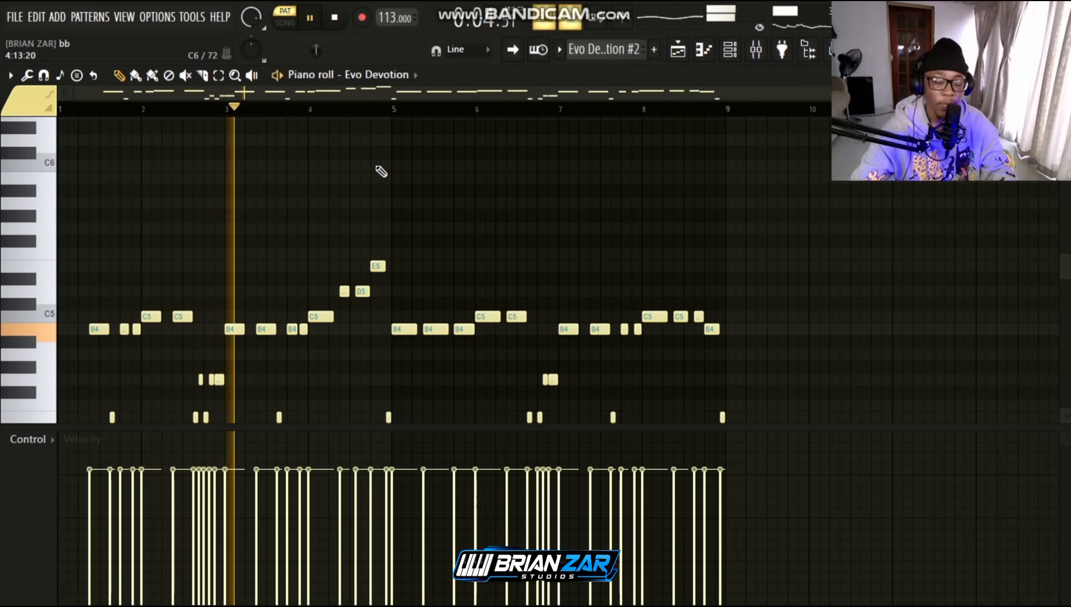
{"action": "scroll", "coordinate": [381, 172], "scroll_direction": "down", "scroll_amount": 1}
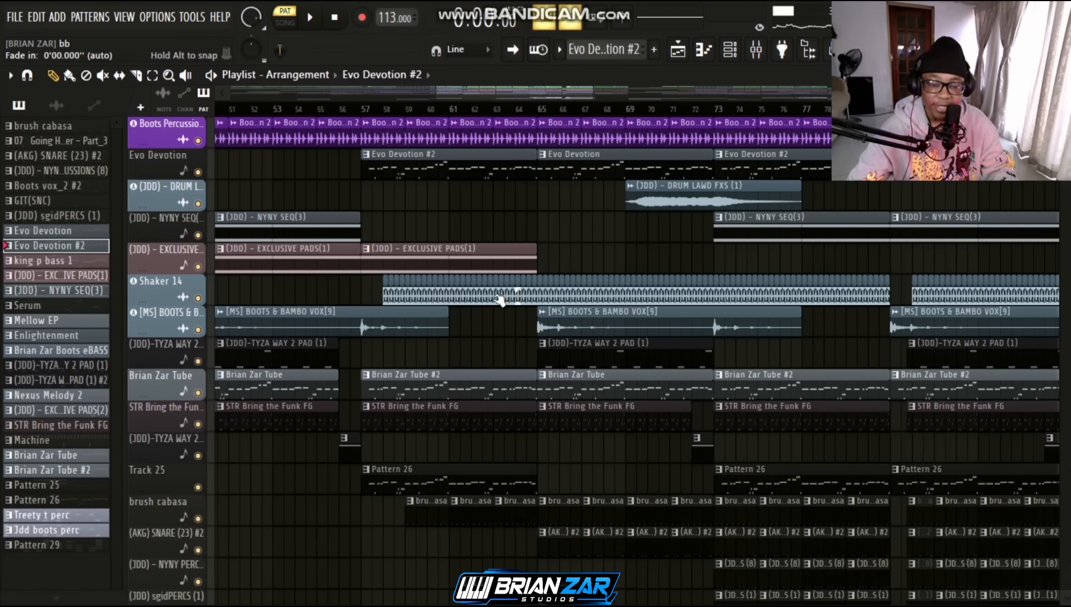
Open the Brian Zar Tube #2 clip in the piano roll, play it in pattern mode, then stop and return to the playlist.
{"action": "scroll", "coordinate": [437, 323], "scroll_direction": "up", "scroll_amount": 2}
{"action": "scroll", "coordinate": [437, 323], "scroll_direction": "down", "scroll_amount": 3}
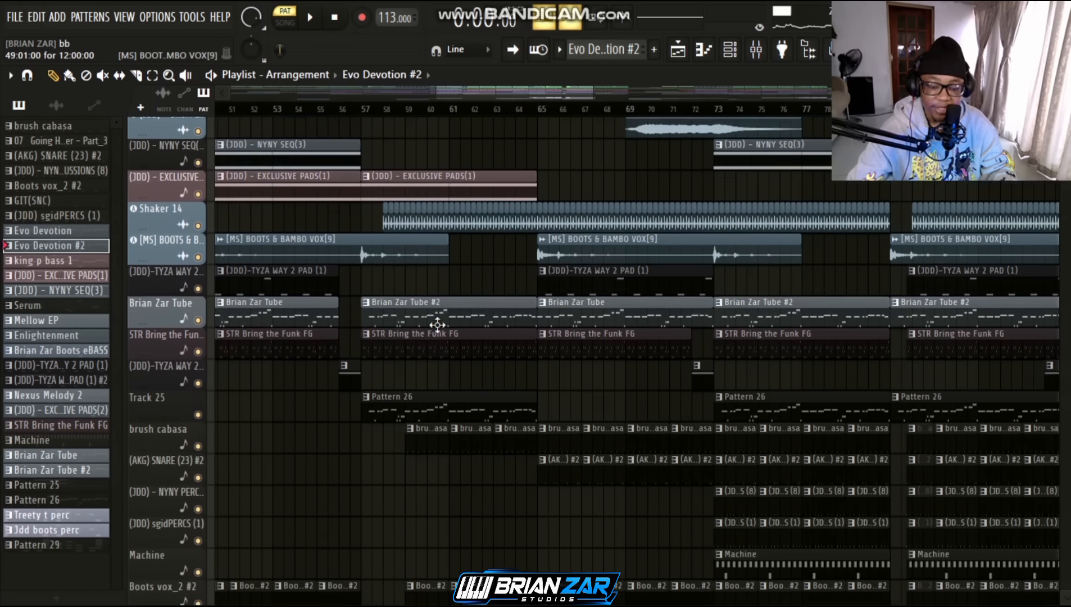
{"action": "double_click", "coordinate": [437, 278]}
{"action": "key", "text": "space"}
{"action": "scroll", "coordinate": [342, 235], "scroll_direction": "down", "scroll_amount": 3}
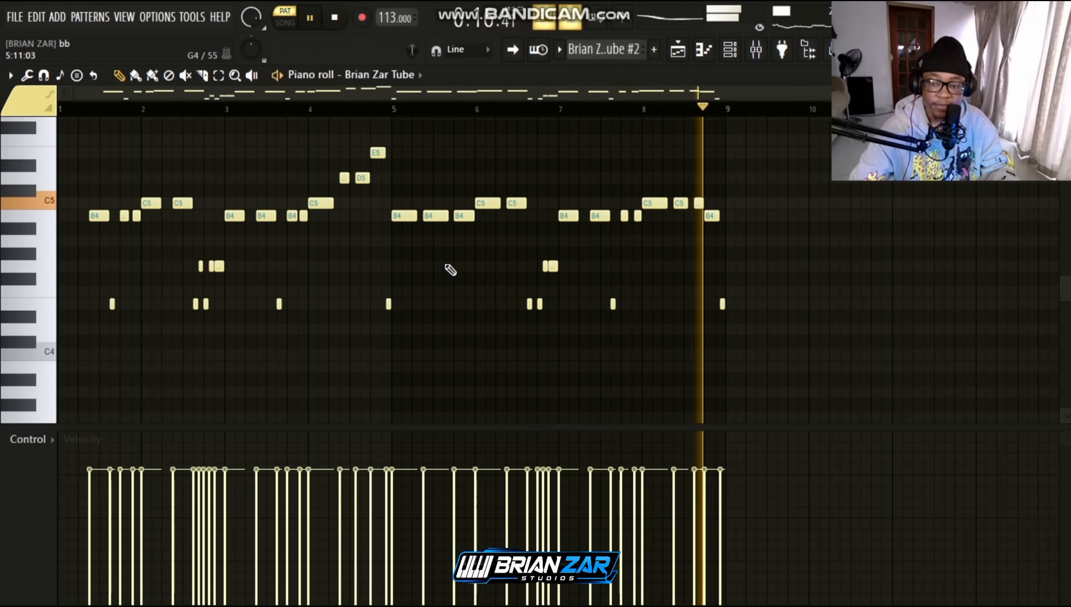
{"action": "key", "text": "space"}
{"action": "key", "text": "F5"}
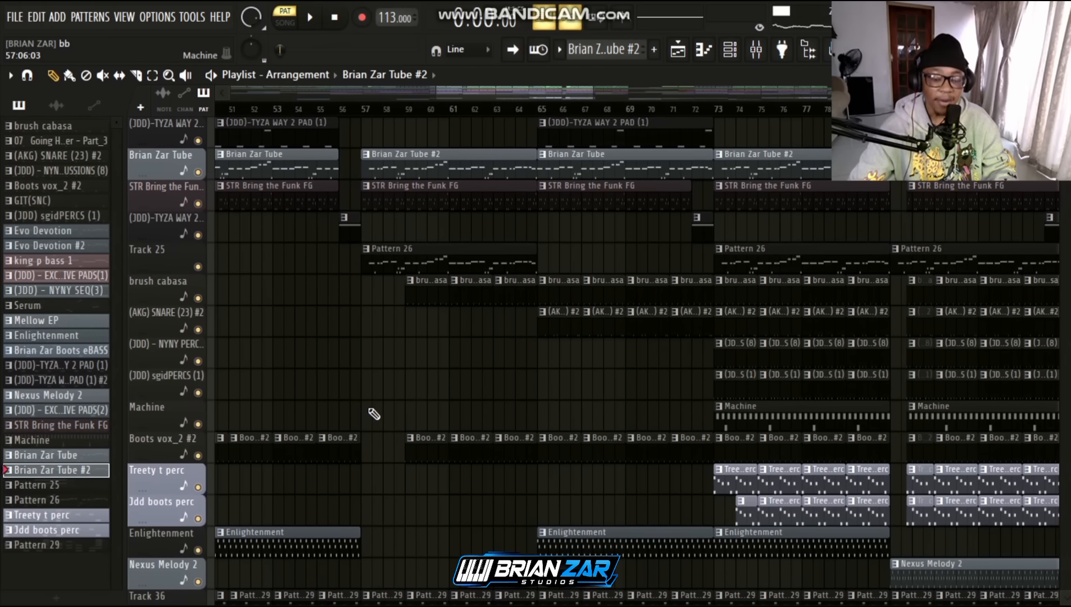
Solo the Shaker 14 track and play it in song mode from about bar 58.
{"action": "scroll", "coordinate": [373, 413], "scroll_direction": "down", "scroll_amount": 4}
{"action": "scroll", "coordinate": [370, 411], "scroll_direction": "up", "scroll_amount": 7}
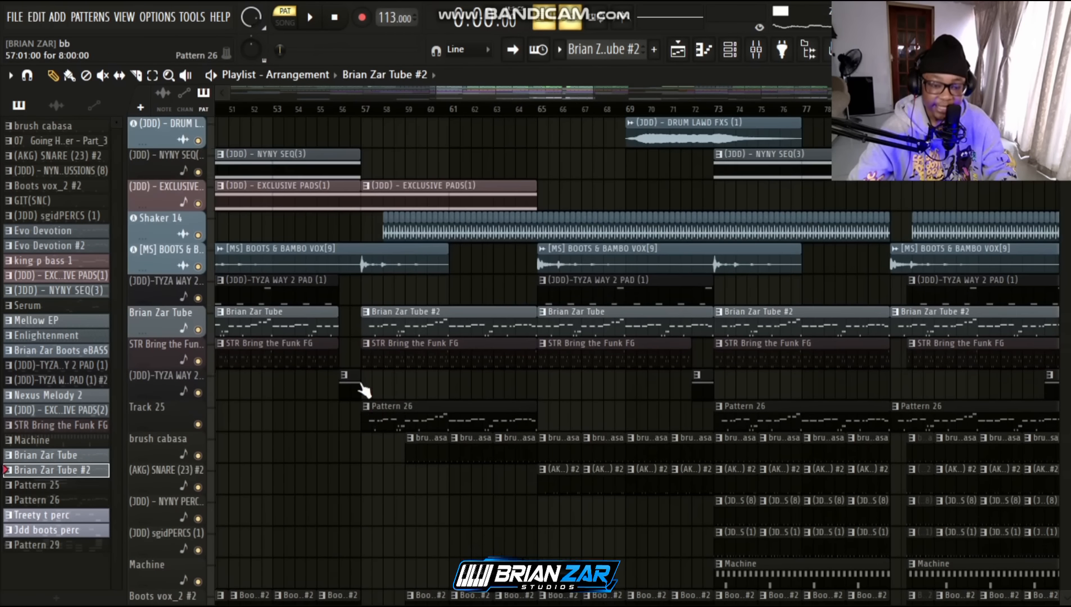
{"action": "scroll", "coordinate": [365, 390], "scroll_direction": "up", "scroll_amount": 2}
{"action": "right_click", "coordinate": [198, 298]}
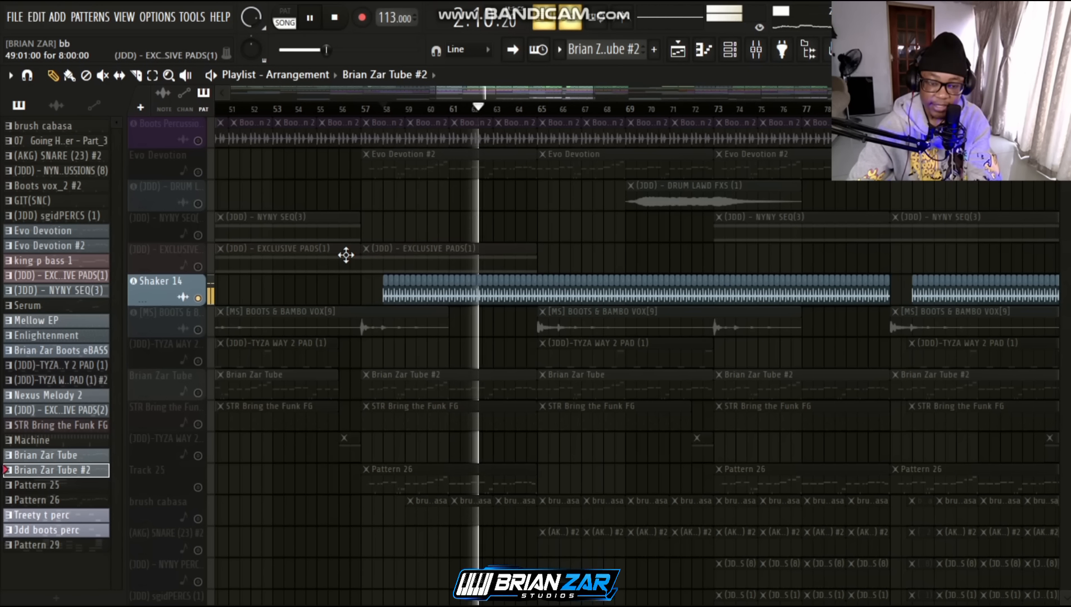
Solo the Boots vox_2 #2 track, open its pattern from the playlist and start it in pattern mode.
{"action": "scroll", "coordinate": [452, 306], "scroll_direction": "down", "scroll_amount": 6}
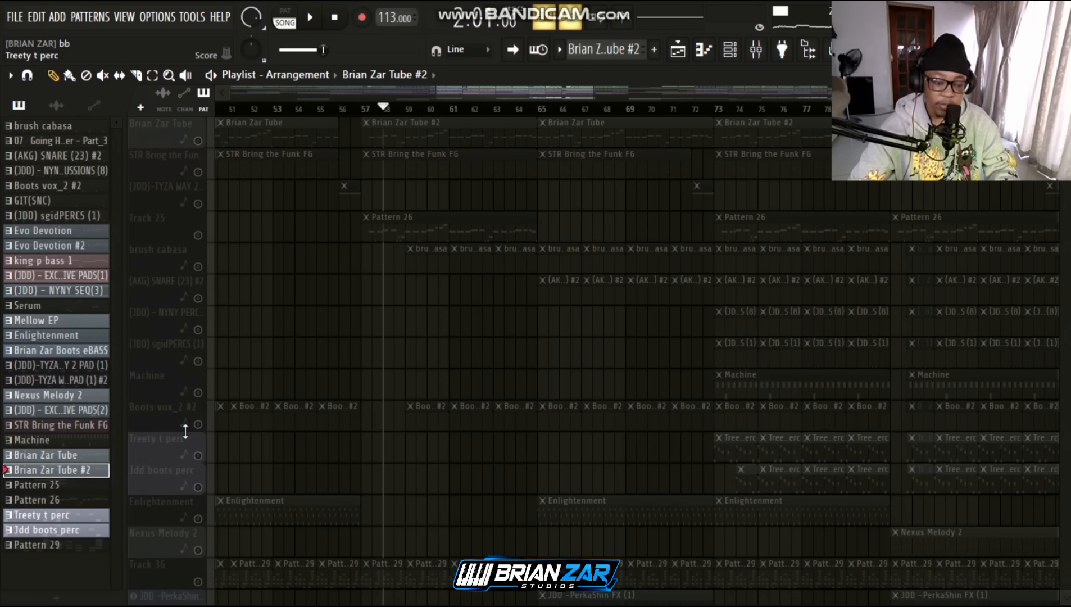
{"action": "left_click", "coordinate": [198, 425]}
{"action": "double_click", "coordinate": [341, 423]}
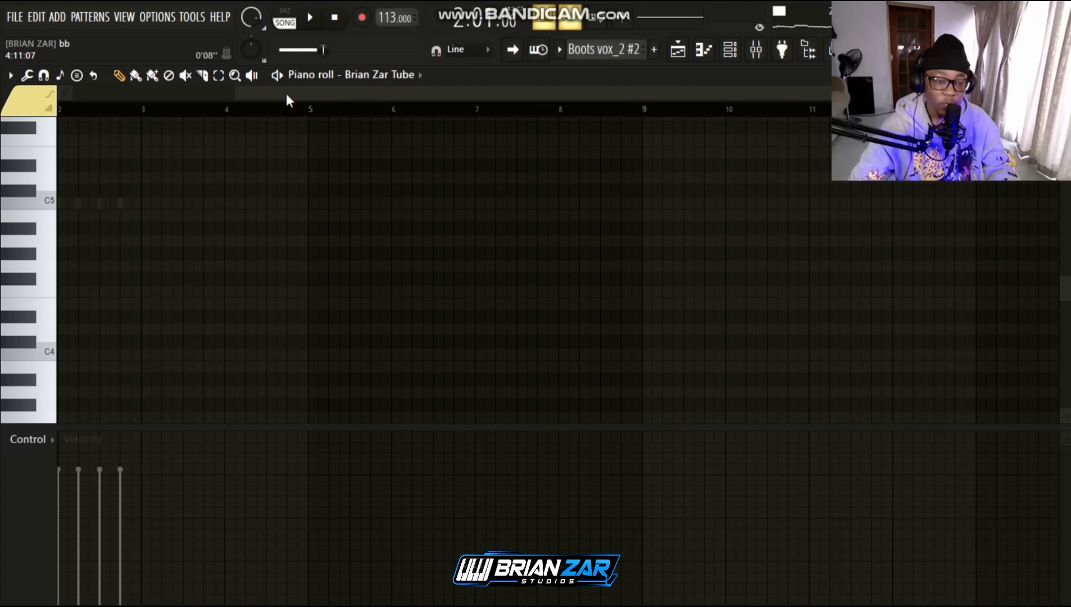
{"action": "scroll", "coordinate": [287, 97], "scroll_direction": "up", "scroll_amount": 3}
{"action": "left_click", "coordinate": [280, 76]}
Examine the Boots vox_2 #2 steps in the channel rack during playback, then return to the playlist.
{"action": "left_click", "coordinate": [731, 50]}
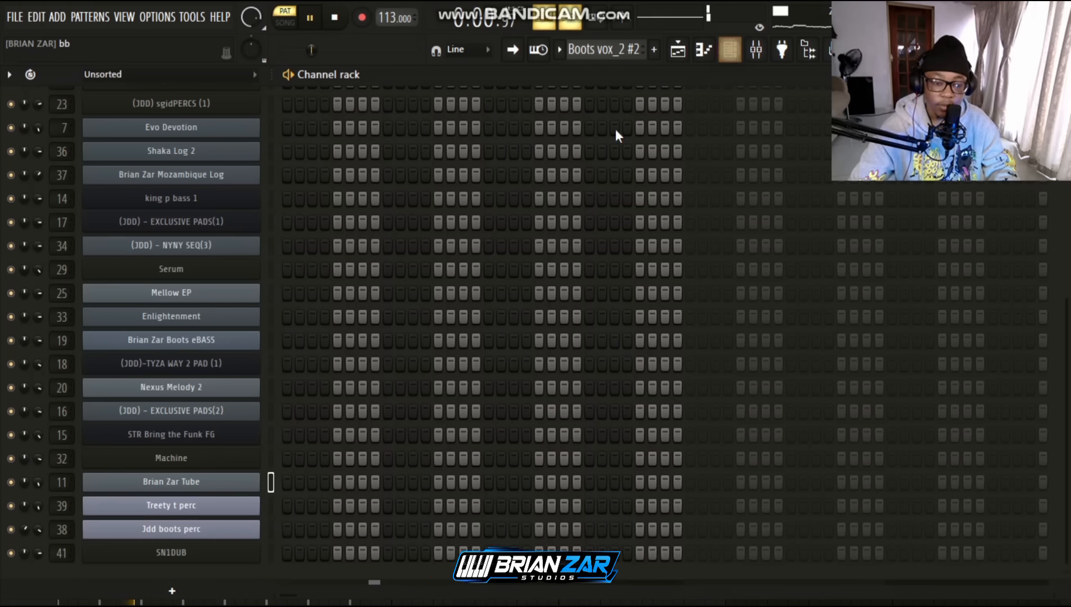
{"action": "scroll", "coordinate": [415, 289], "scroll_direction": "up", "scroll_amount": 5}
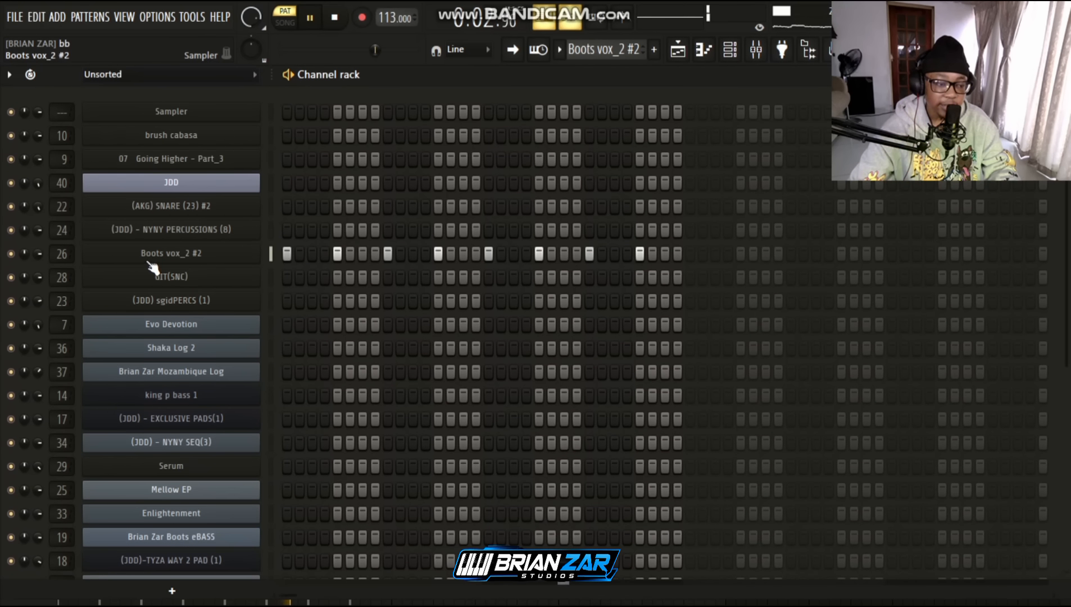
{"action": "key", "text": "Escape"}
{"action": "key", "text": "Escape"}
{"action": "key", "text": "Escape"}
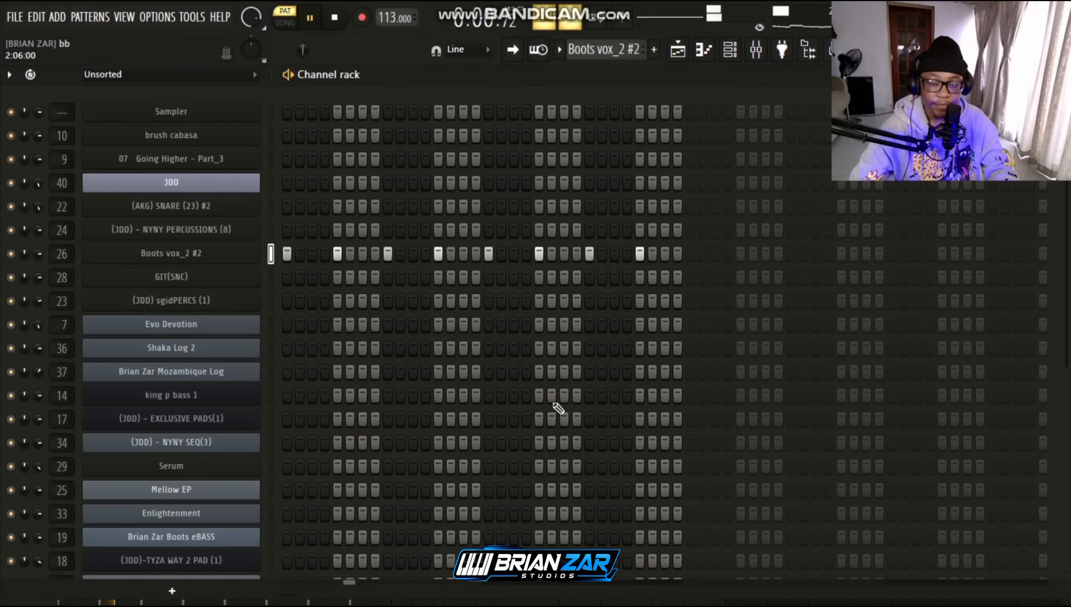
Solo the Enlightenment track and open its clip at bar 49 in the piano roll with the whole eight-bar pattern in view.
{"action": "scroll", "coordinate": [202, 430], "scroll_direction": "down", "scroll_amount": 3}
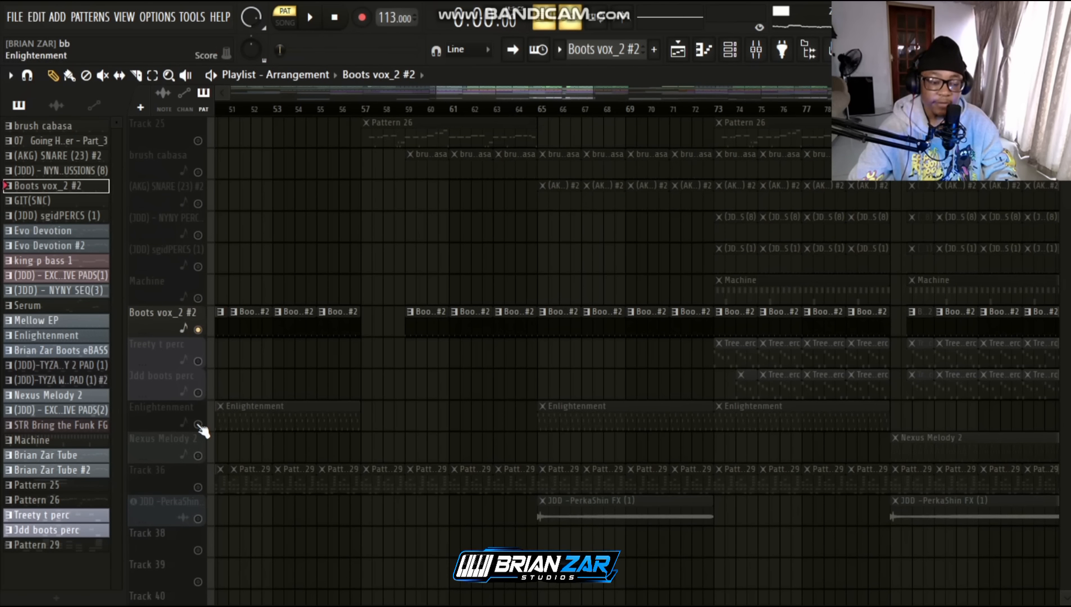
{"action": "left_click", "coordinate": [199, 426]}
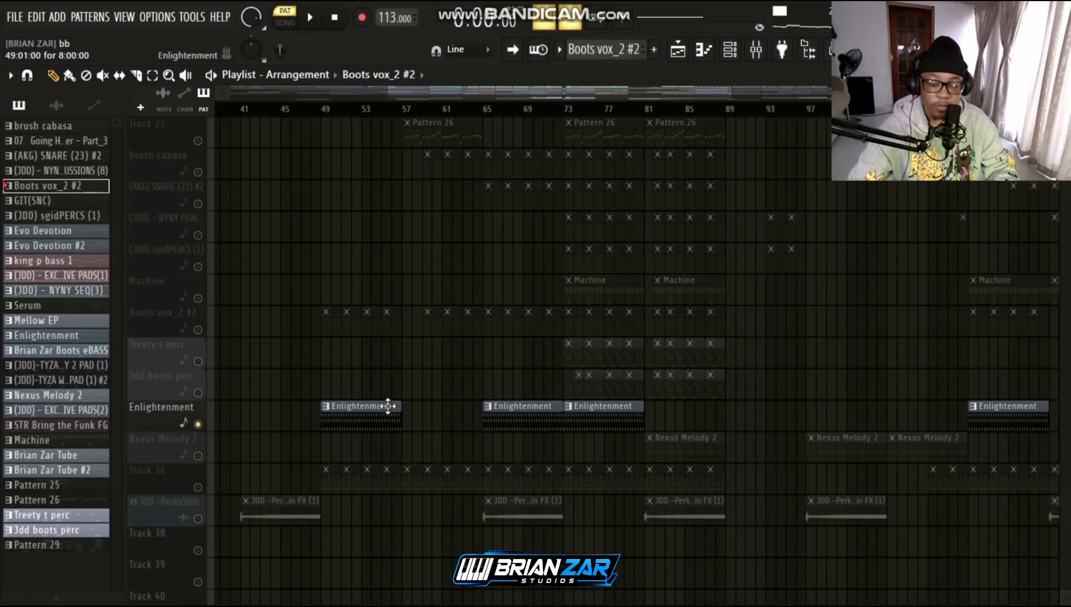
{"action": "double_click", "coordinate": [368, 413]}
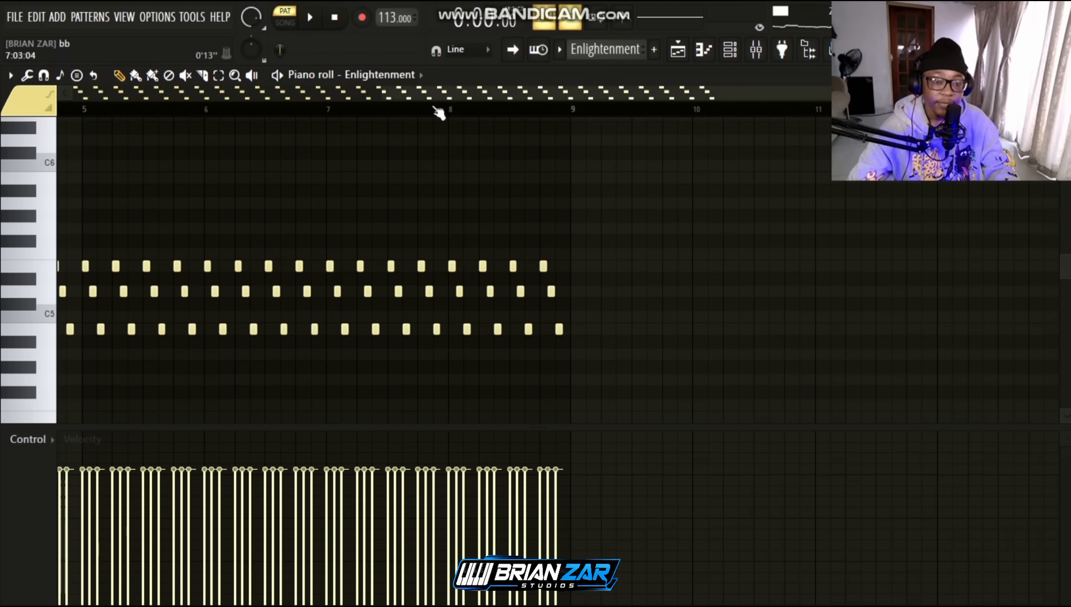
{"action": "left_click_drag", "start_coordinate": [326, 117], "coordinate": [311, 167]}
{"action": "scroll", "coordinate": [306, 111], "scroll_direction": "down", "scroll_amount": 2}
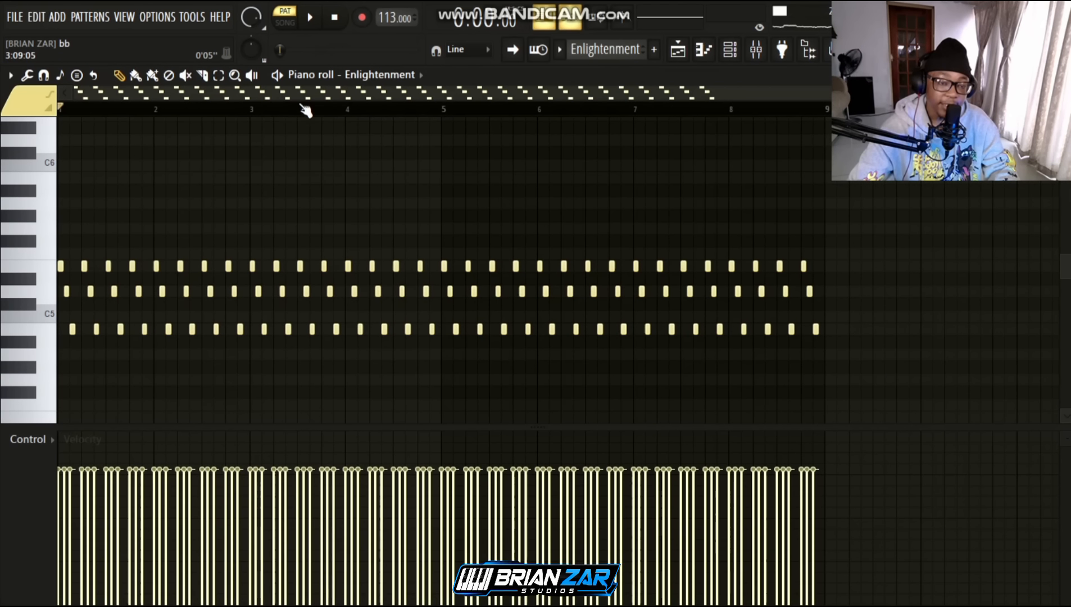
Play the Enlightenment pattern in pattern mode, check its channel in the channel rack, then stop playback.
{"action": "key", "text": "space"}
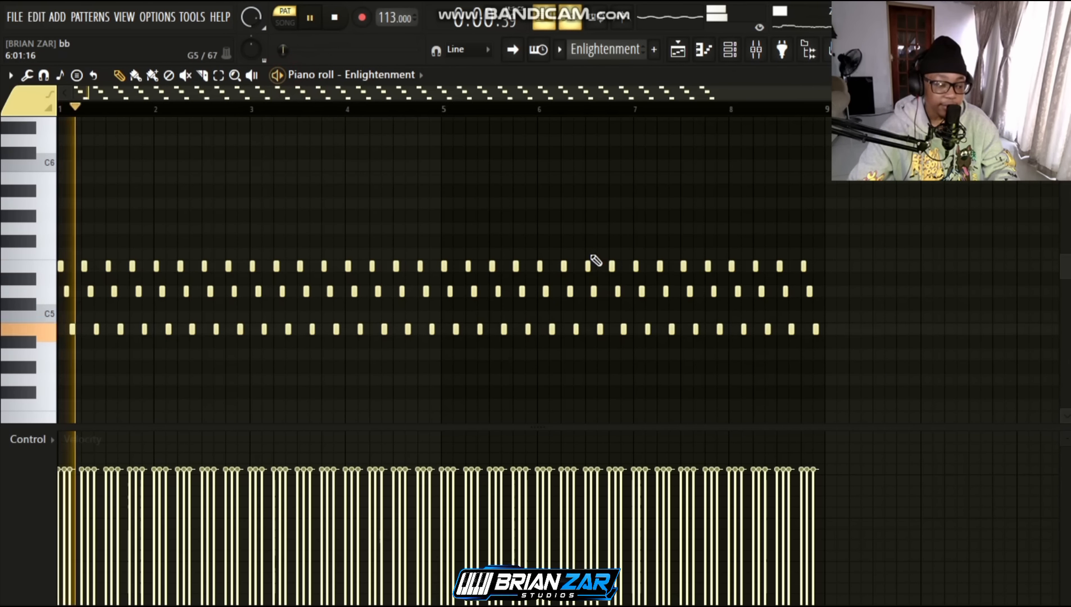
{"action": "scroll", "coordinate": [592, 255], "scroll_direction": "down", "scroll_amount": 1}
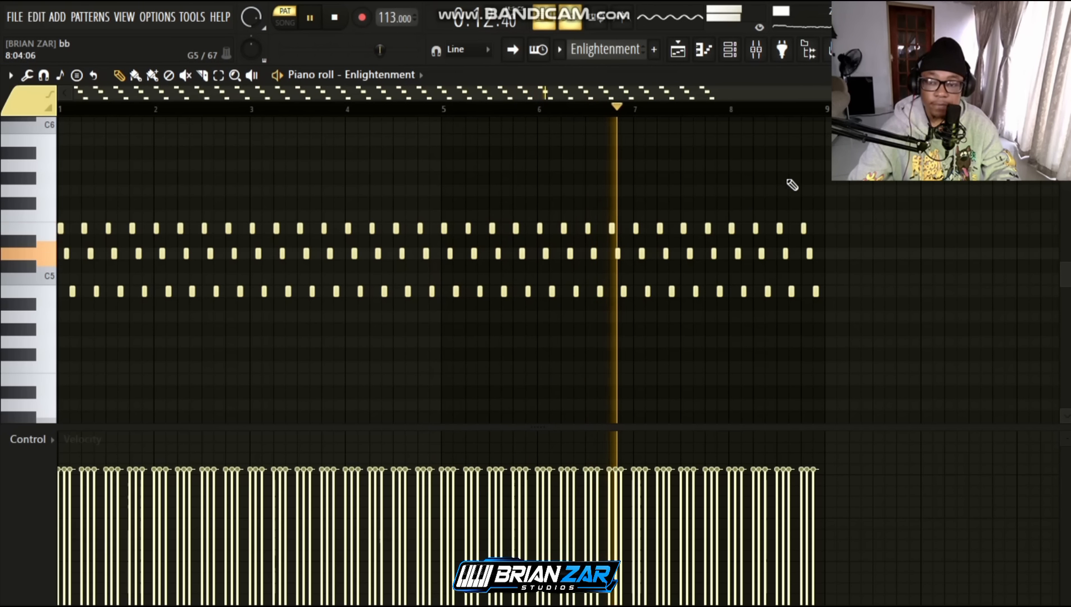
{"action": "key", "text": "F6"}
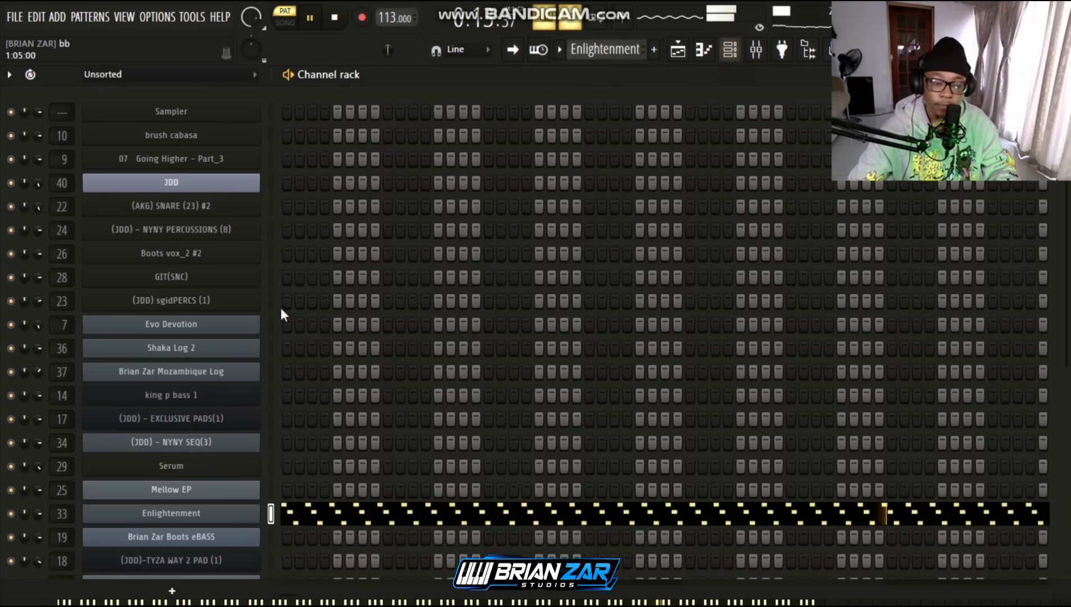
{"action": "key", "text": "space"}
Open the Enlightenment channel's FLEX instrument, reposition its window and show the channel's polyphony, arpeggiator and root note settings.
{"action": "left_click", "coordinate": [226, 524]}
{"action": "left_click", "coordinate": [189, 129]}
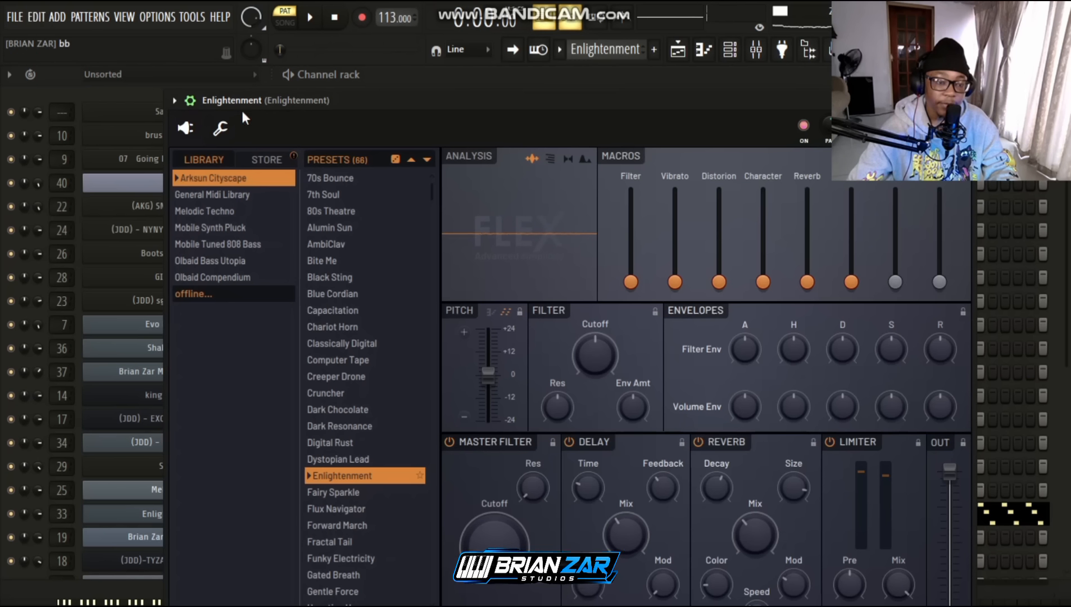
{"action": "left_click_drag", "start_coordinate": [243, 103], "coordinate": [222, 69]}
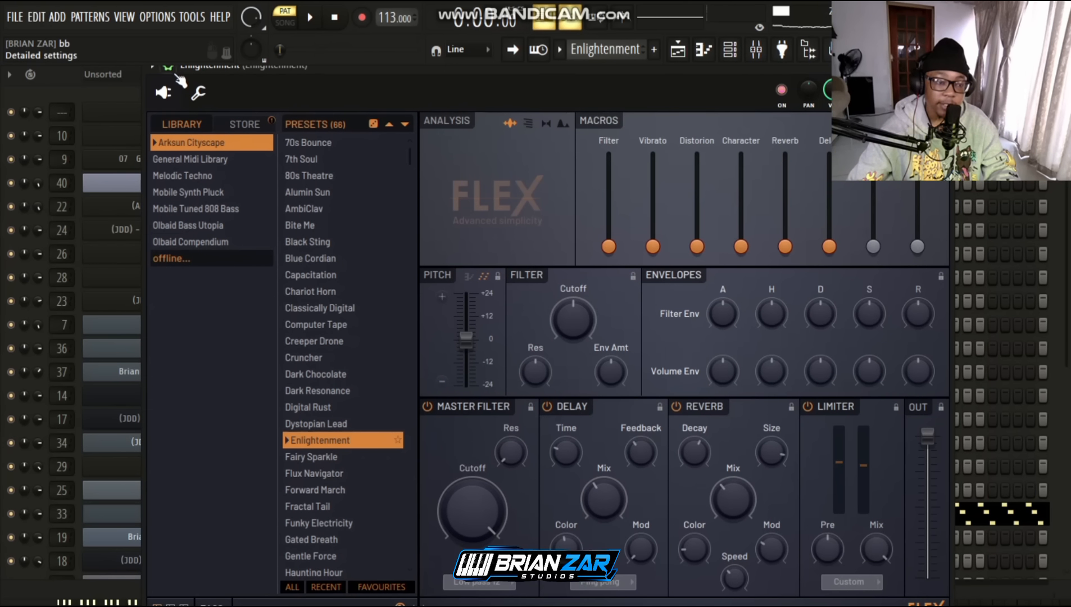
{"action": "left_click", "coordinate": [178, 79]}
{"action": "left_click", "coordinate": [168, 68]}
{"action": "left_click", "coordinate": [198, 90]}
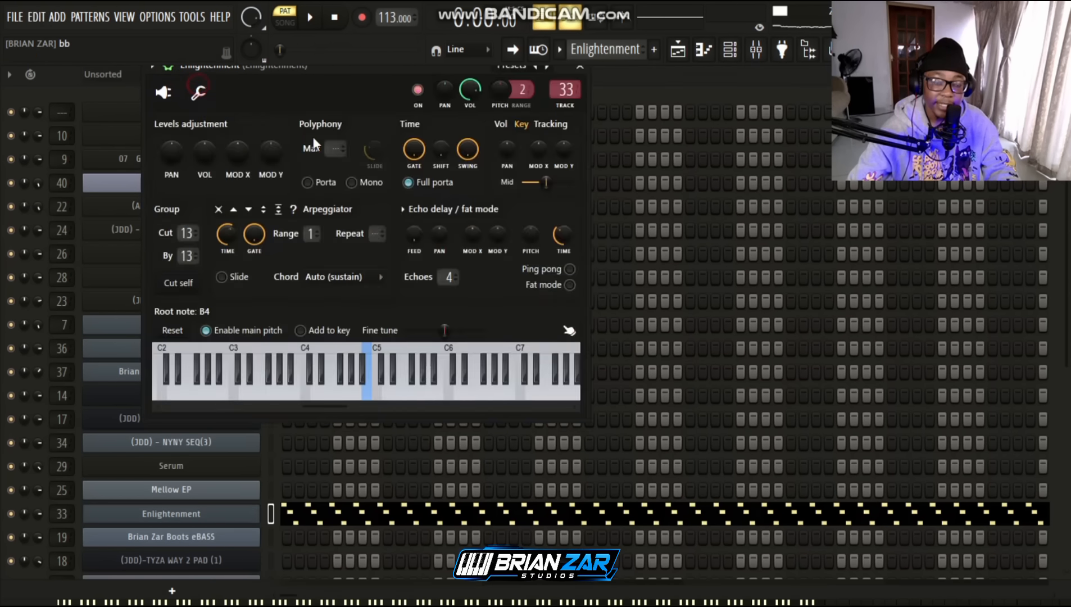
Close the Enlightenment instrument, then solo Track 36 in the playlist and open its Pattern 29 clip at bar 53 in the piano roll.
{"action": "key", "text": "Escape"}
{"action": "key", "text": "F7"}
{"action": "key", "text": "F5"}
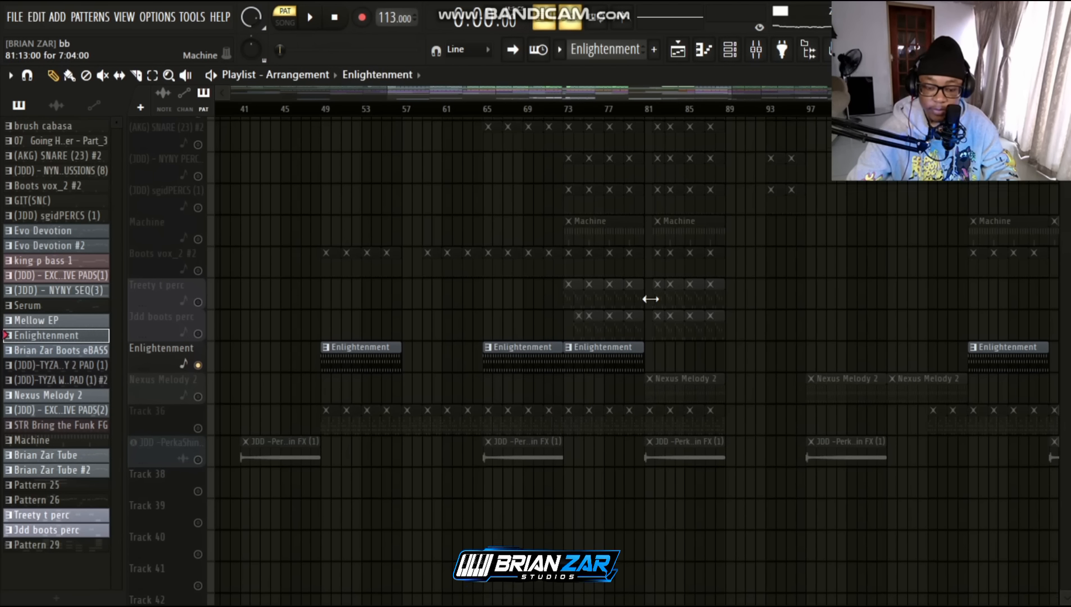
{"action": "right_click", "coordinate": [197, 424]}
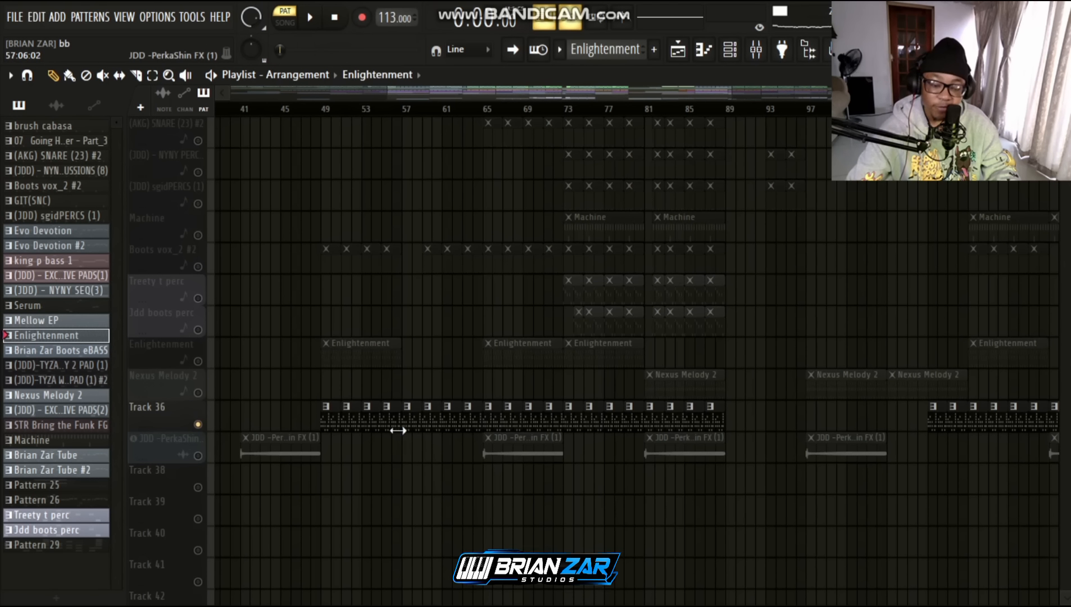
{"action": "double_click", "coordinate": [375, 420]}
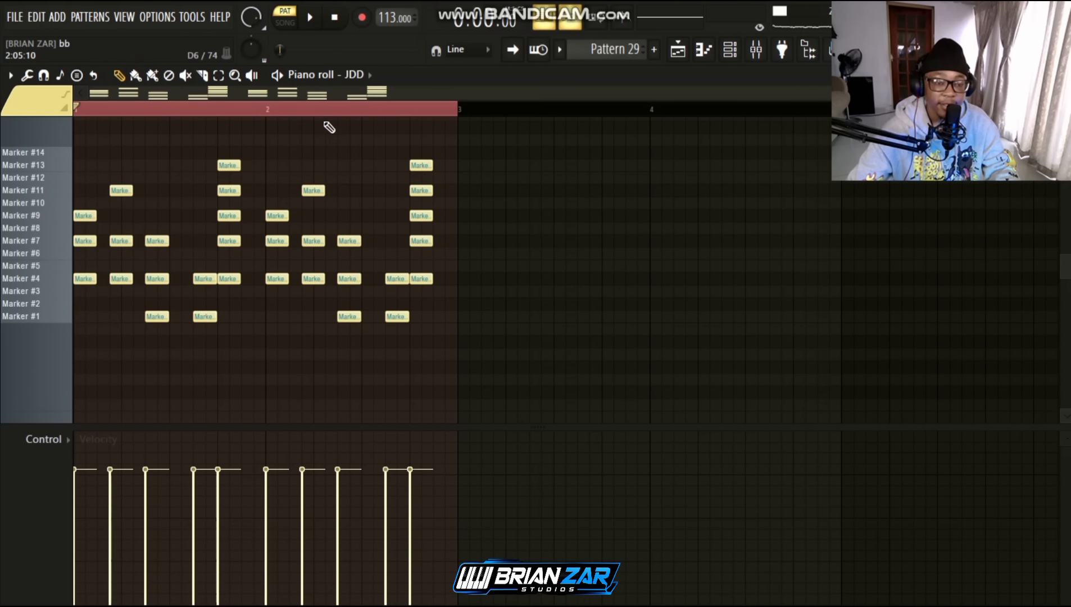
Play Pattern 29 in pattern mode, stop playback and return to the playlist.
{"action": "key", "text": "space"}
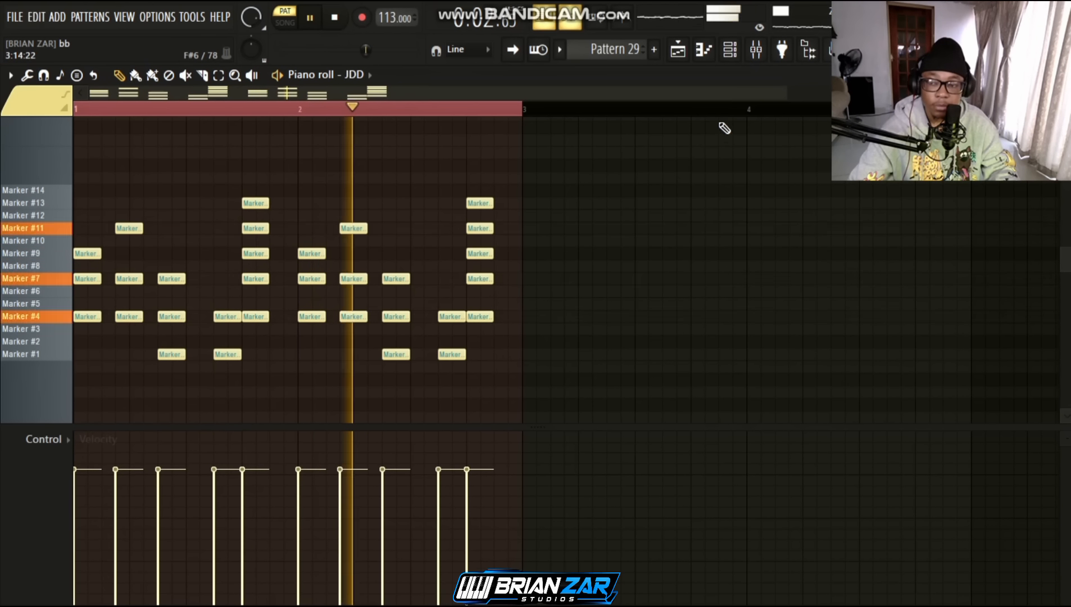
{"action": "key", "text": "space"}
{"action": "key", "text": "Escape"}
Solo the orange Boots Percussion track and play it in song mode from bar 59, then stop playback.
{"action": "scroll", "coordinate": [427, 436], "scroll_direction": "up", "scroll_amount": 1}
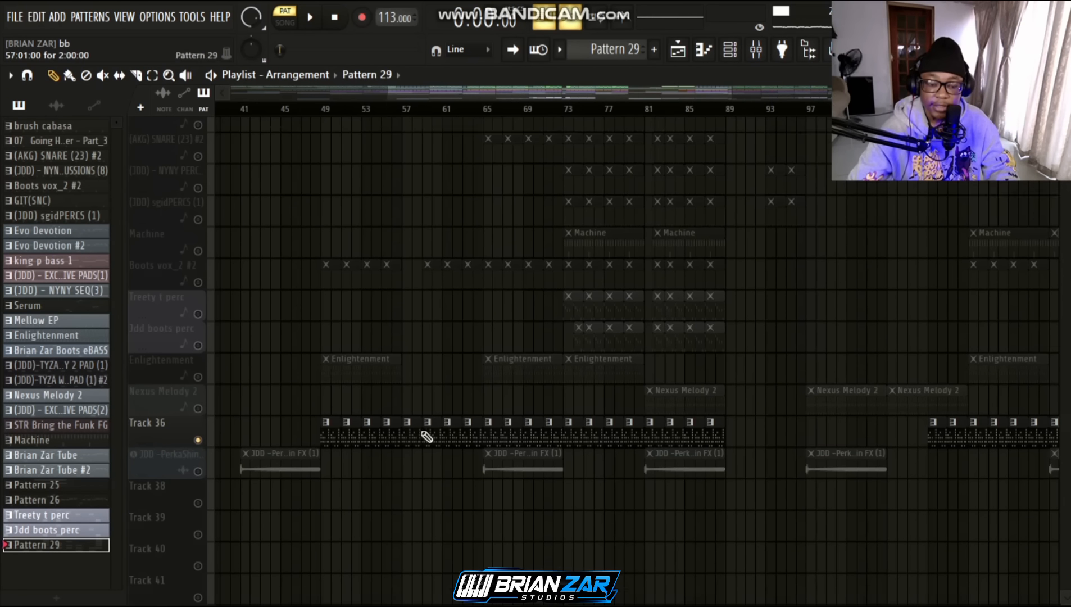
{"action": "scroll", "coordinate": [427, 436], "scroll_direction": "up", "scroll_amount": 6}
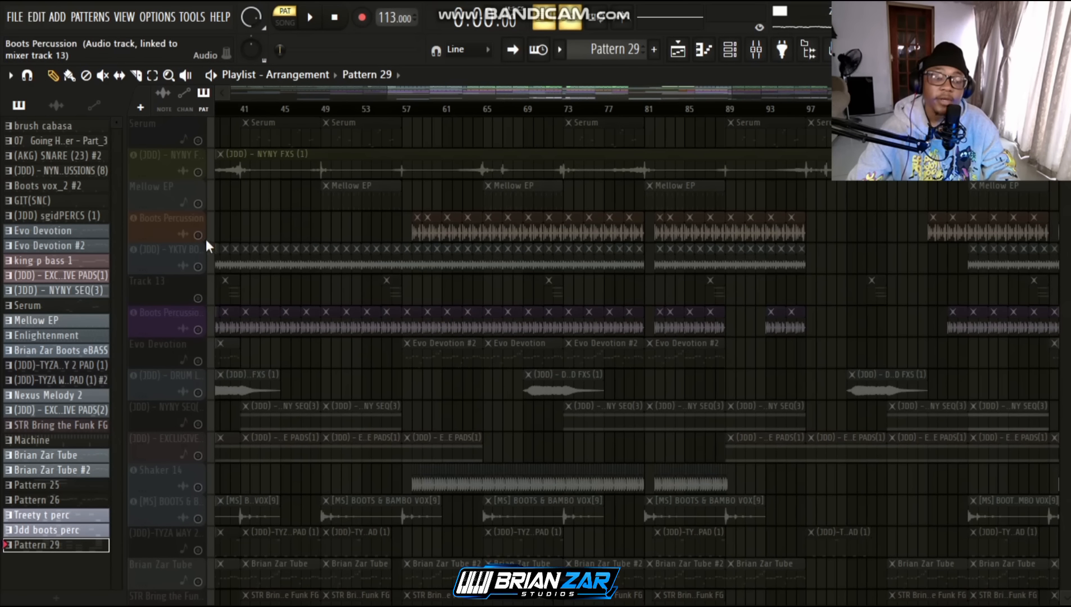
{"action": "left_click", "coordinate": [199, 235]}
{"action": "scroll", "coordinate": [526, 170], "scroll_direction": "up", "scroll_amount": 4}
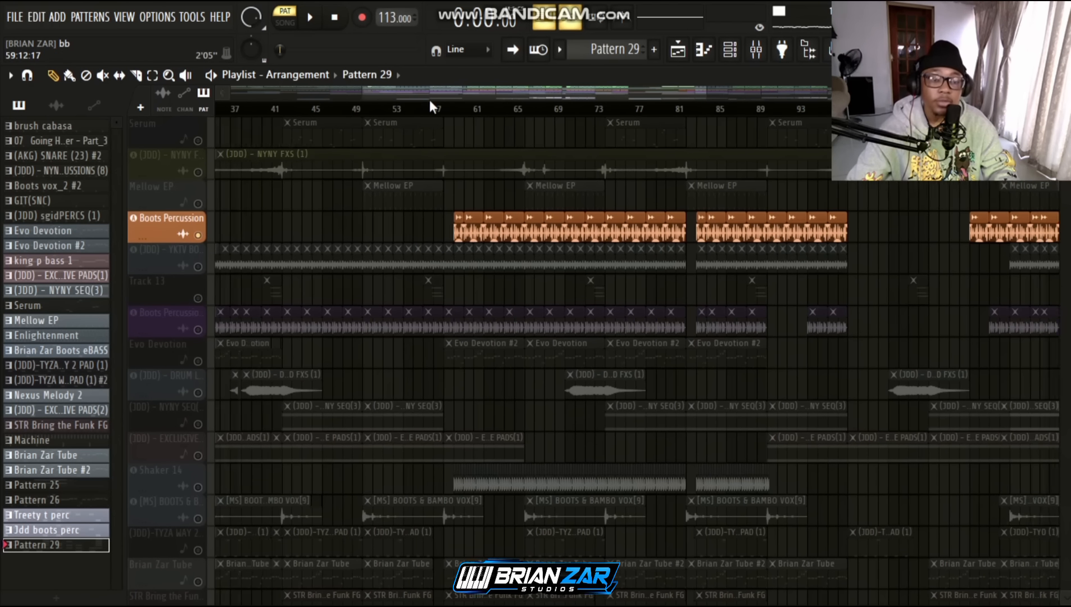
{"action": "double_click", "coordinate": [489, 216]}
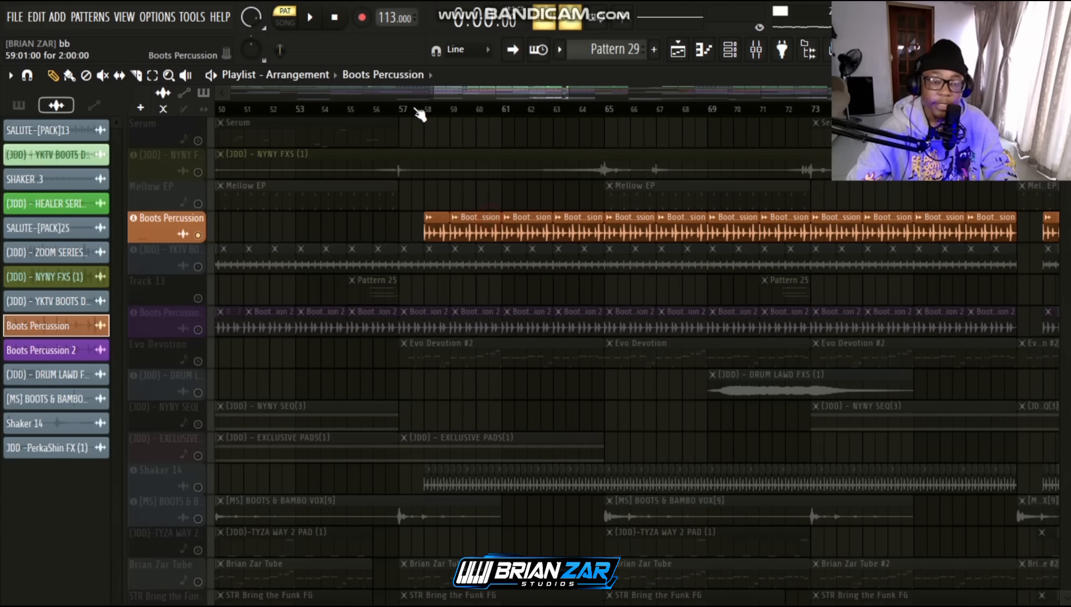
{"action": "left_click", "coordinate": [455, 112]}
{"action": "key", "text": "space"}
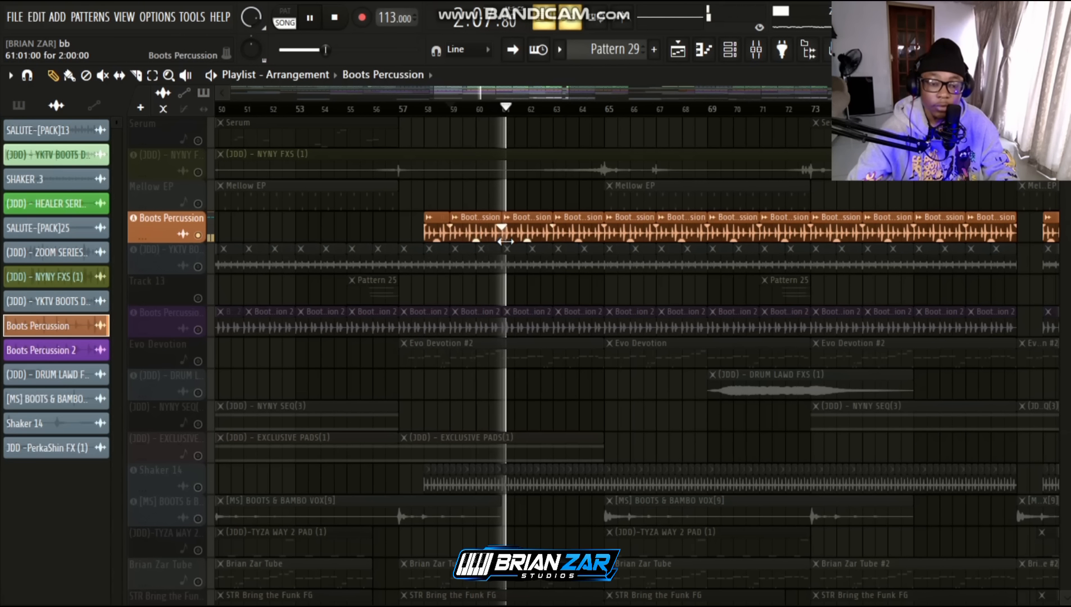
{"action": "scroll", "coordinate": [501, 284], "scroll_direction": "up", "scroll_amount": 7}
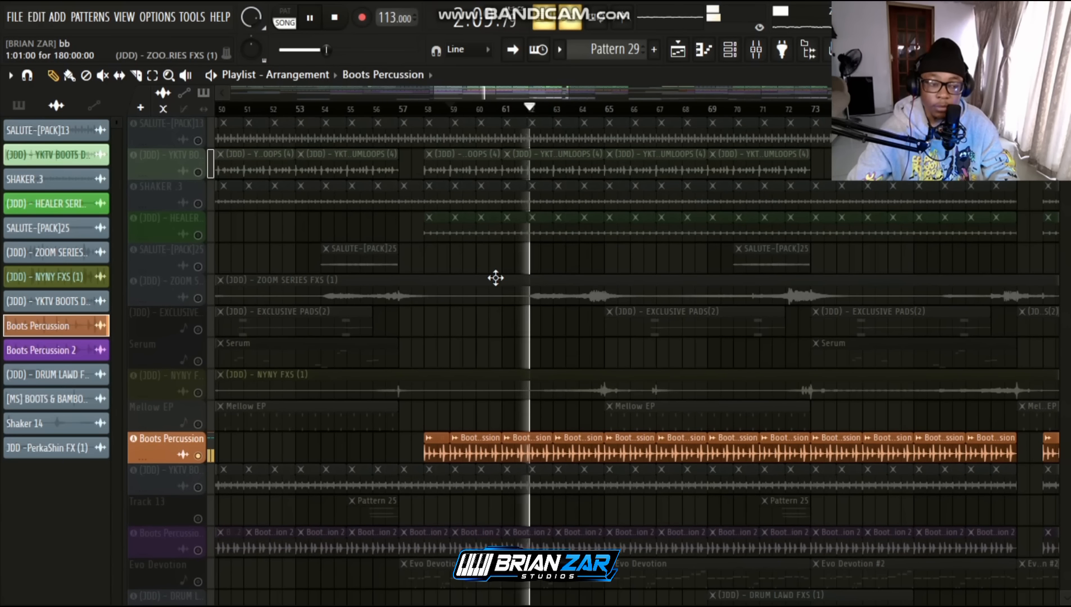
{"action": "scroll", "coordinate": [502, 280], "scroll_direction": "down", "scroll_amount": 15}
{"action": "key", "text": "space"}
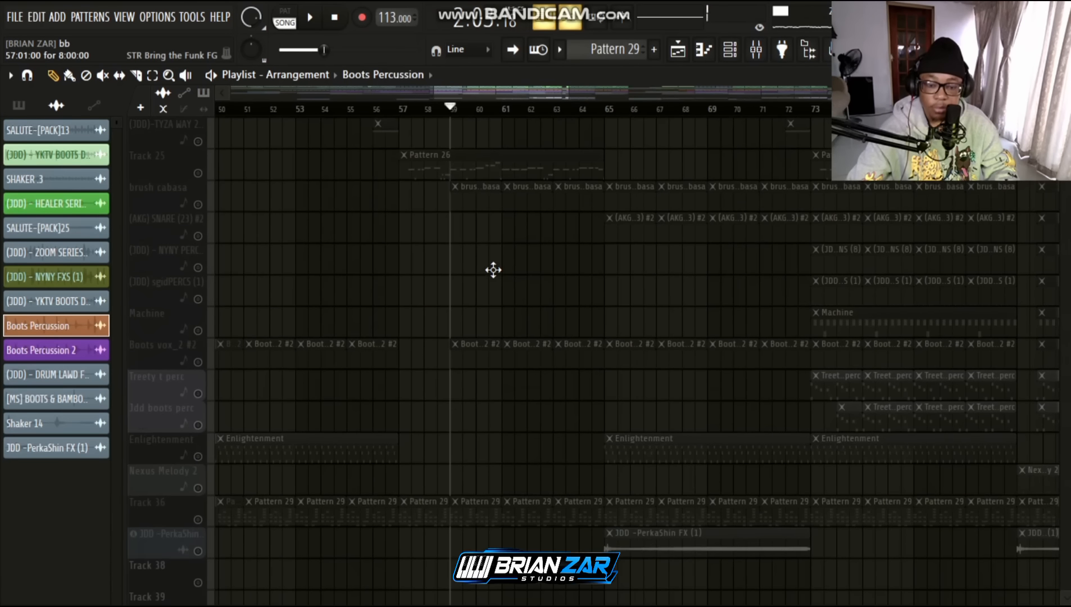
Solo the brush cabasa track and open its first clip at bar 59 in the piano roll.
{"action": "double_click", "coordinate": [469, 289]}
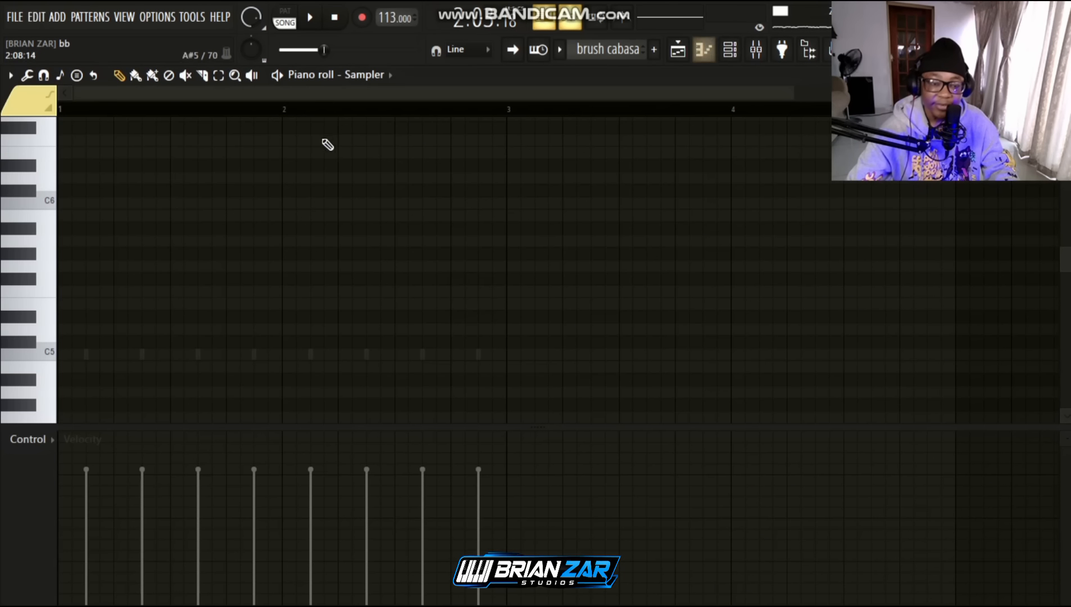
{"action": "key", "text": "Escape"}
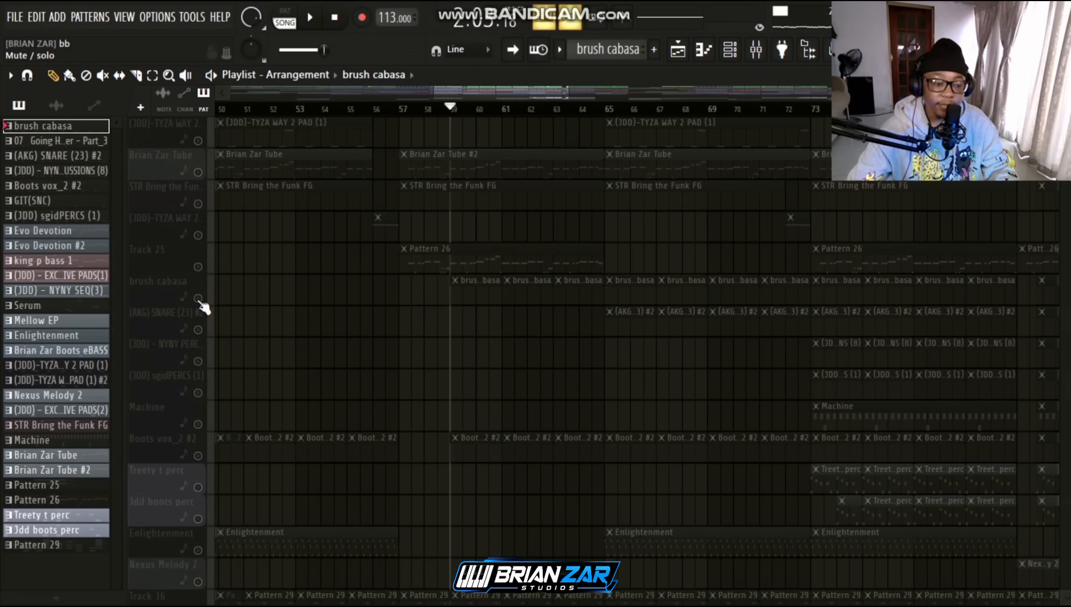
{"action": "left_click", "coordinate": [199, 301]}
{"action": "double_click", "coordinate": [459, 290]}
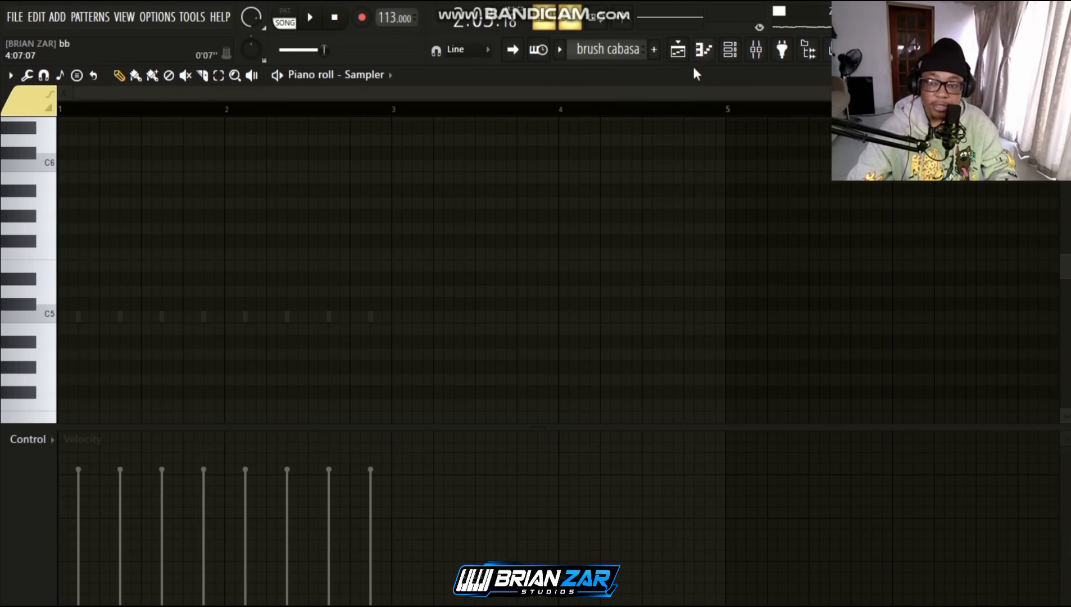
Play the brush cabasa pattern in pattern mode with its channel rack steps in view, then stop and return to the playlist.
{"action": "left_click", "coordinate": [740, 48]}
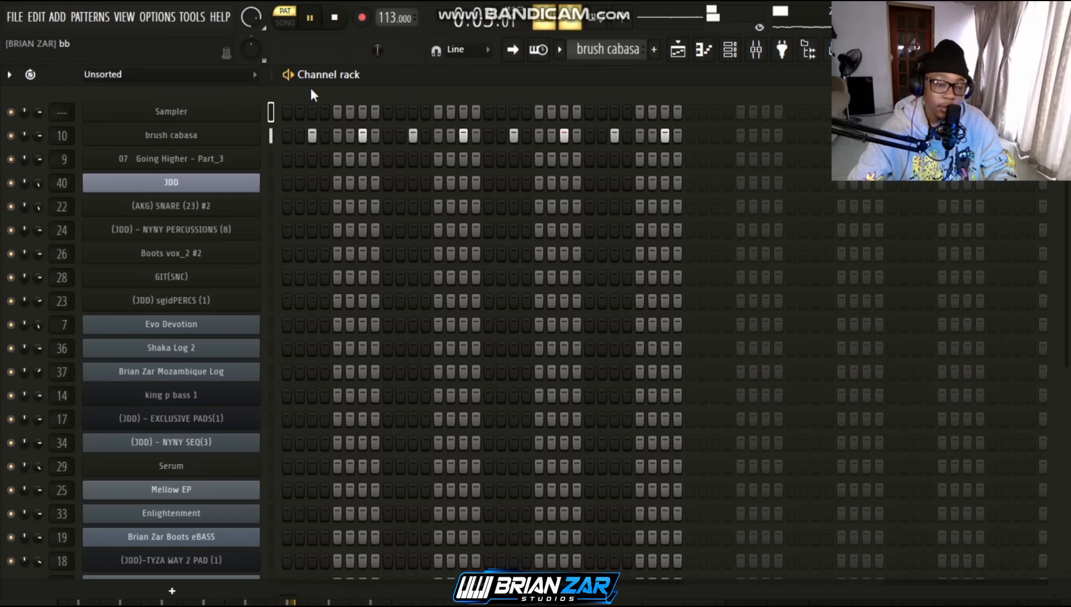
{"action": "key", "text": "space"}
{"action": "key", "text": "Escape"}
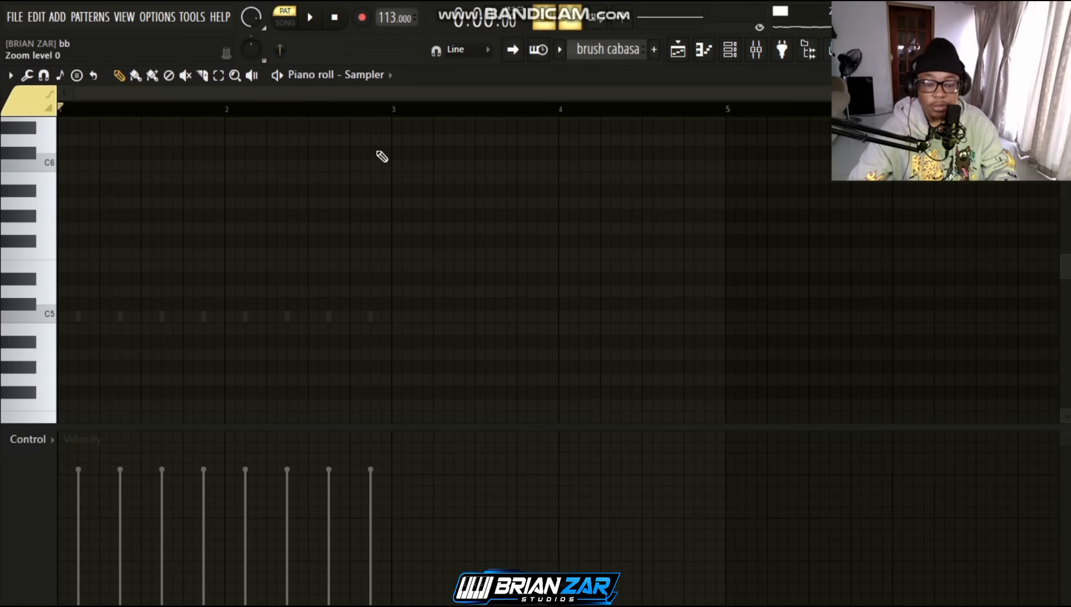
{"action": "key", "text": "Escape"}
Unsolo the brush cabasa track and play the full arrangement from bar 55, examining the layers across the tracks, then stop playback.
{"action": "scroll", "coordinate": [453, 241], "scroll_direction": "down", "scroll_amount": 5}
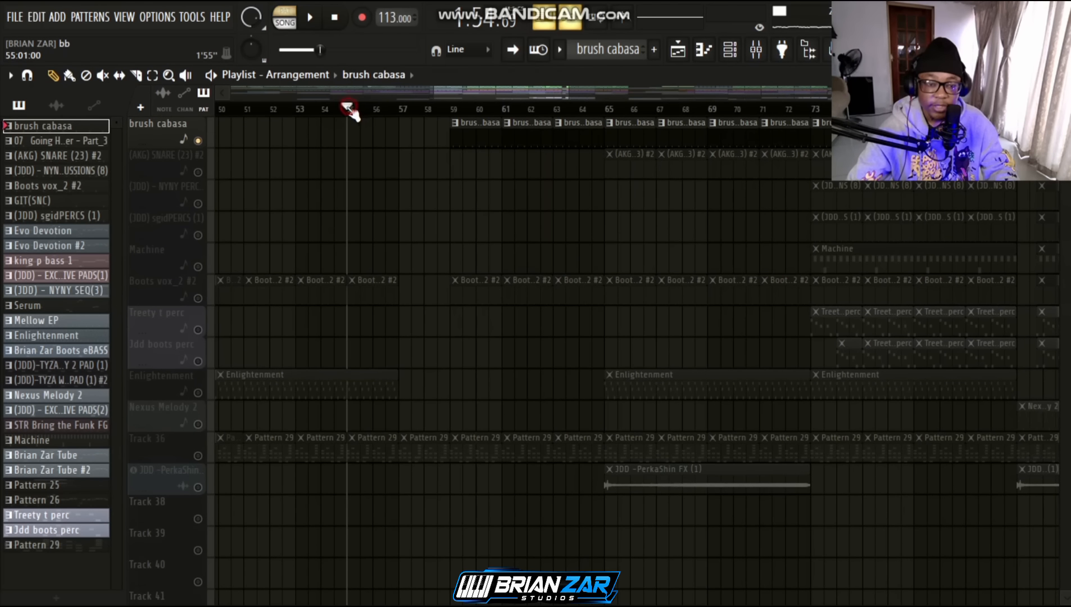
{"action": "scroll", "coordinate": [449, 270], "scroll_direction": "up", "scroll_amount": 7}
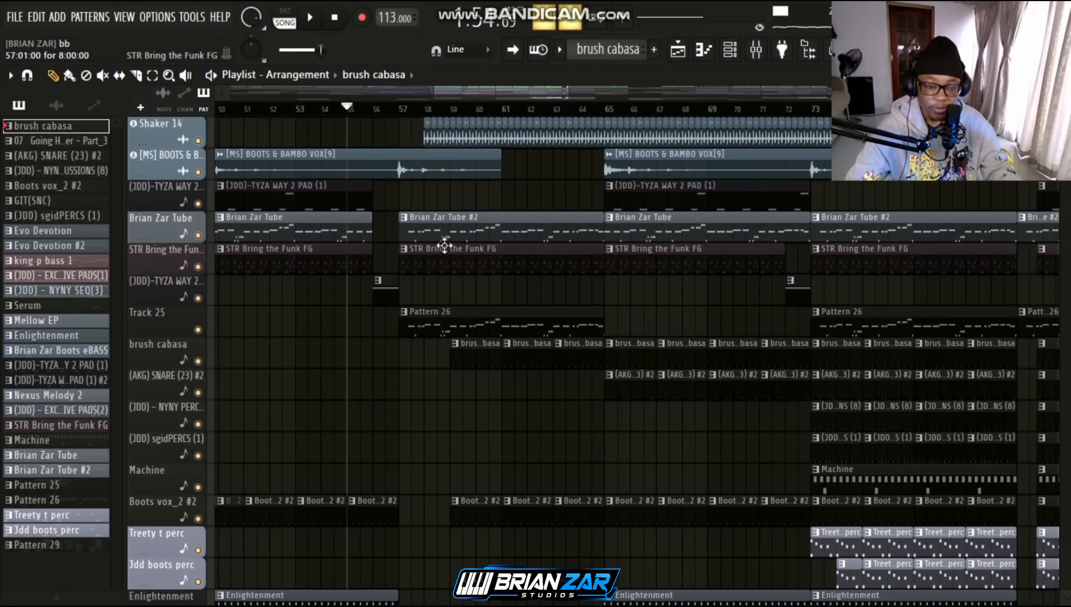
{"action": "scroll", "coordinate": [431, 262], "scroll_direction": "up", "scroll_amount": 5}
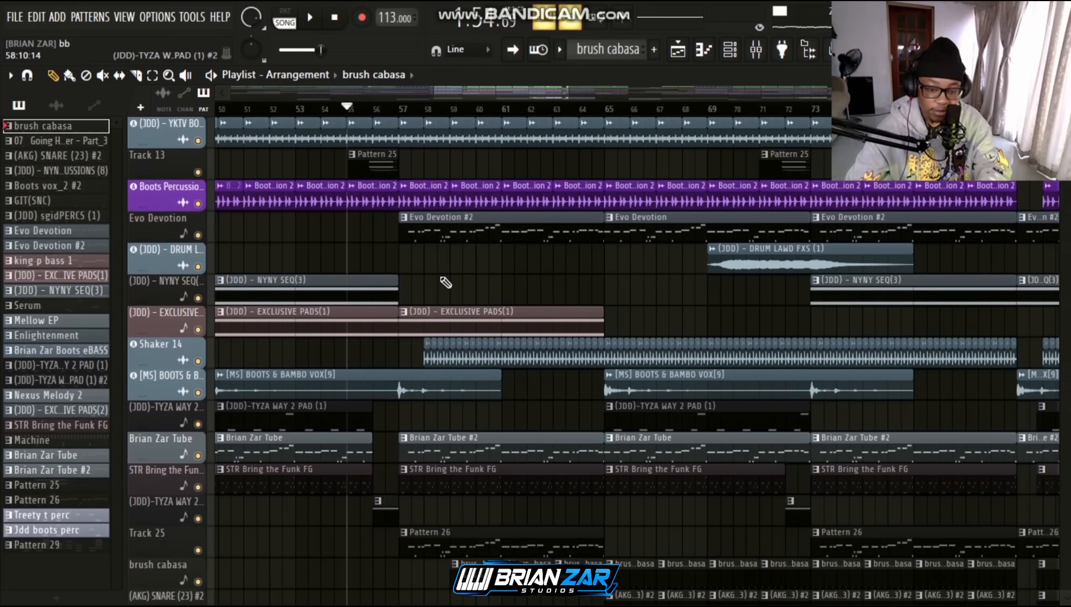
{"action": "scroll", "coordinate": [434, 331], "scroll_direction": "down", "scroll_amount": 6}
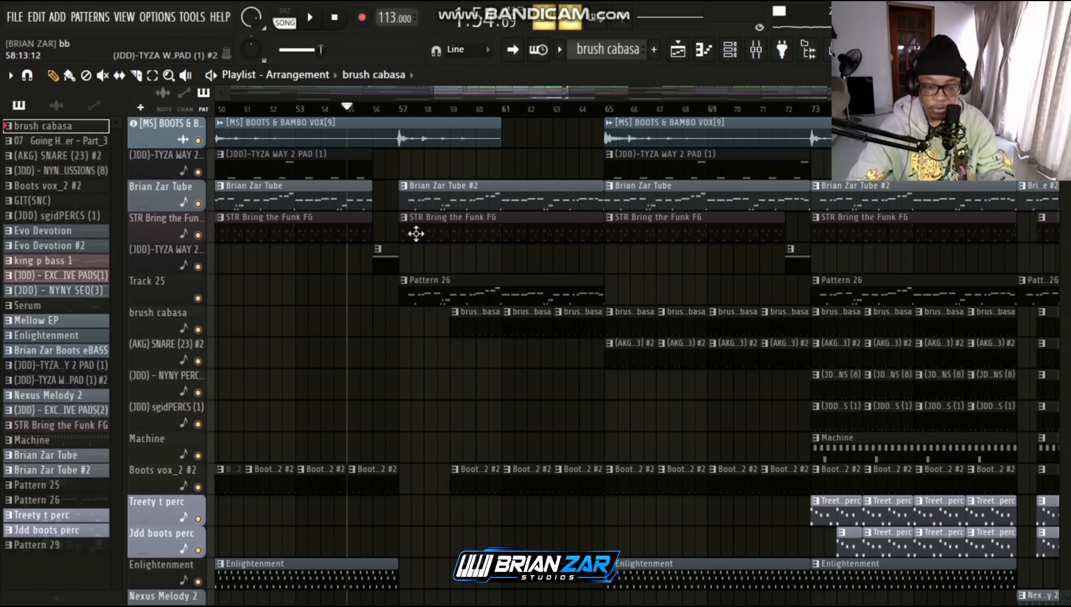
{"action": "key", "text": "space"}
{"action": "scroll", "coordinate": [461, 222], "scroll_direction": "up", "scroll_amount": 4}
{"action": "scroll", "coordinate": [506, 191], "scroll_direction": "down", "scroll_amount": 3}
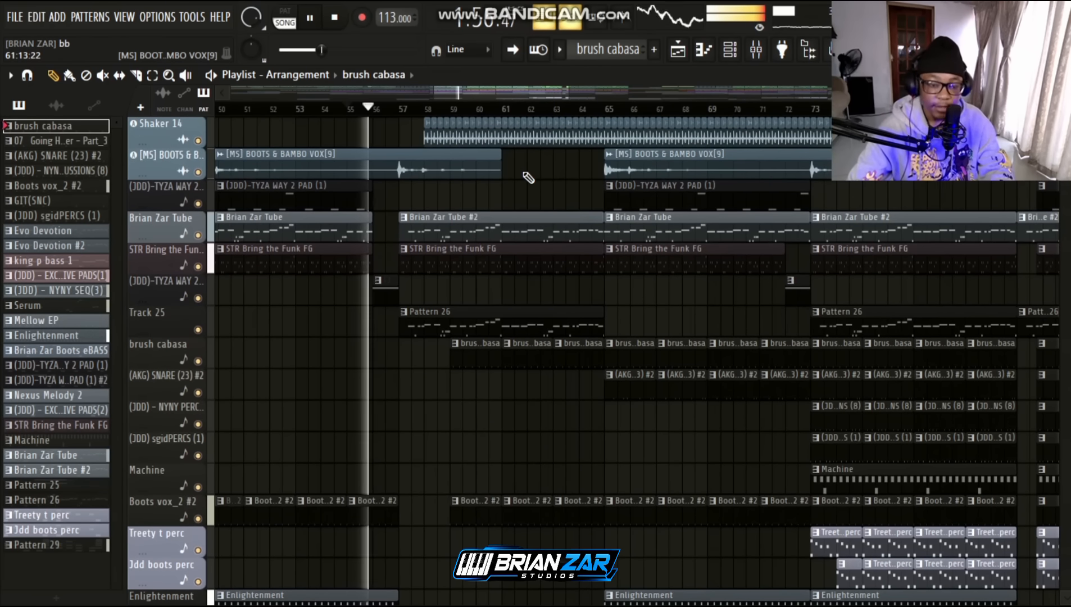
{"action": "scroll", "coordinate": [623, 244], "scroll_direction": "down", "scroll_amount": 6}
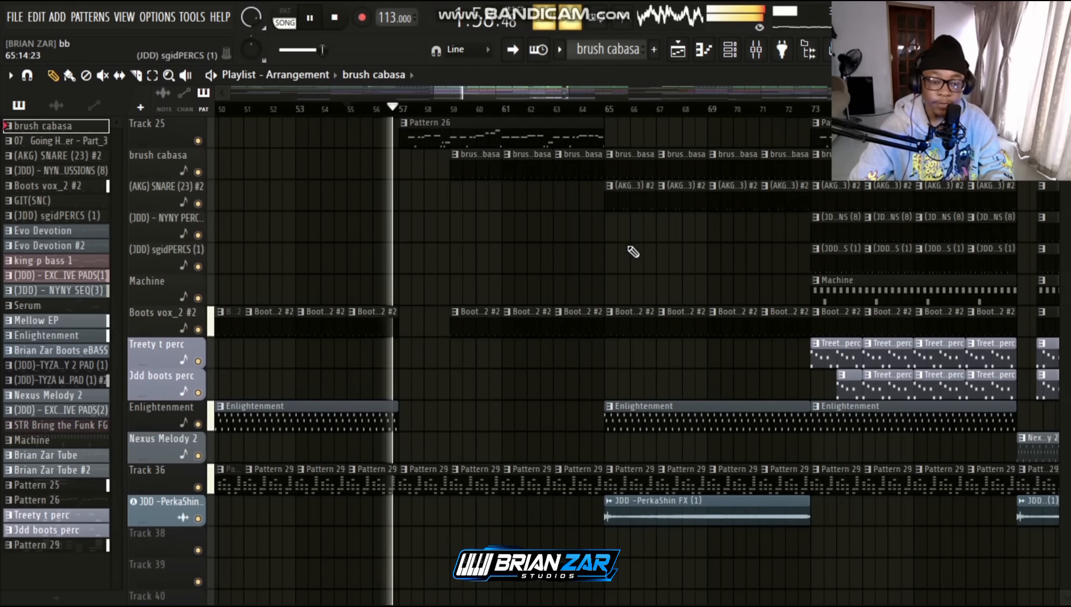
{"action": "scroll", "coordinate": [633, 252], "scroll_direction": "up", "scroll_amount": 5}
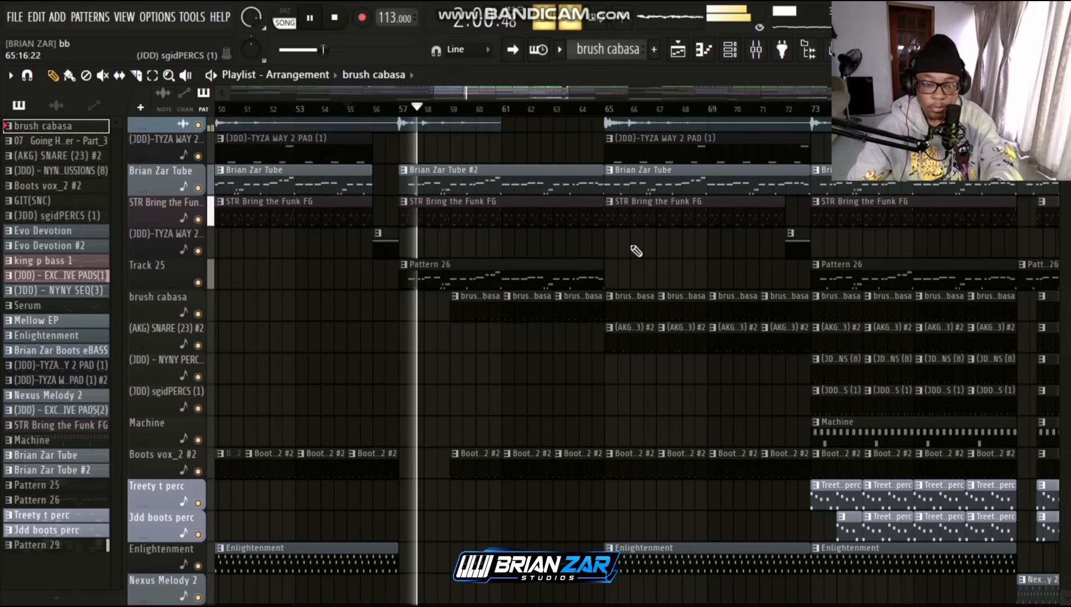
{"action": "scroll", "coordinate": [633, 247], "scroll_direction": "up", "scroll_amount": 8}
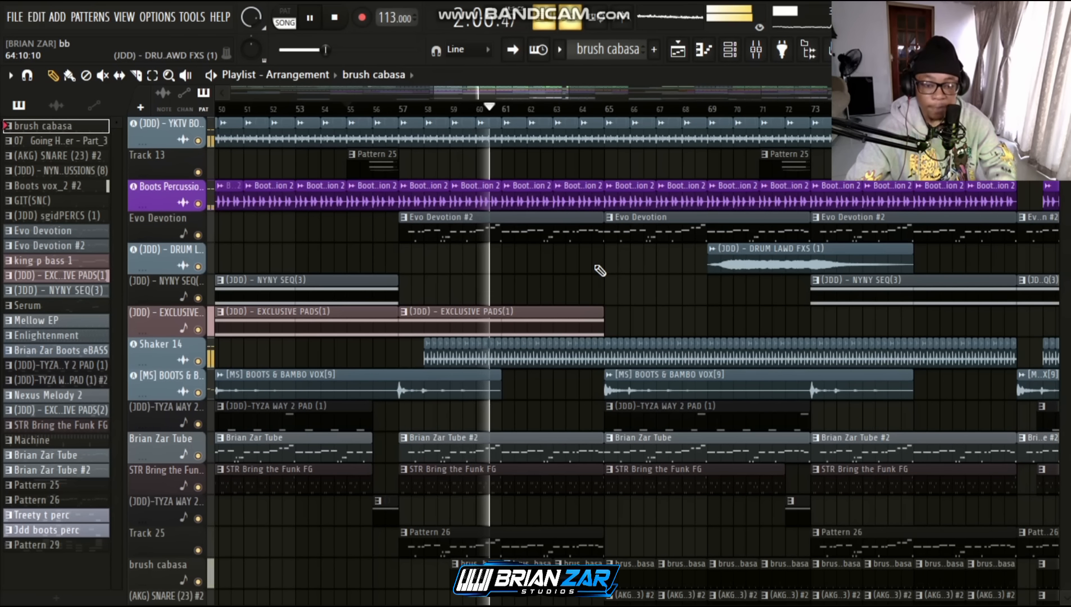
{"action": "scroll", "coordinate": [585, 254], "scroll_direction": "down", "scroll_amount": 5}
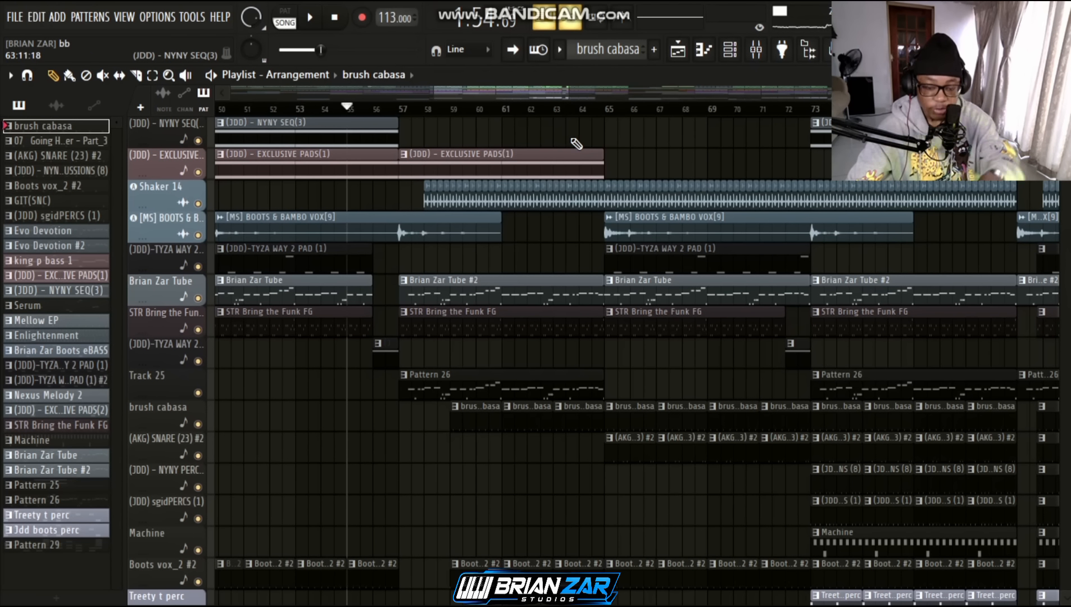
Replay the full arrangement from bar 55 with bars 57 to 62 enlarged to examine the percussion and shaker entries, then stop playback.
{"action": "scroll", "coordinate": [514, 262], "scroll_direction": "up", "scroll_amount": 8}
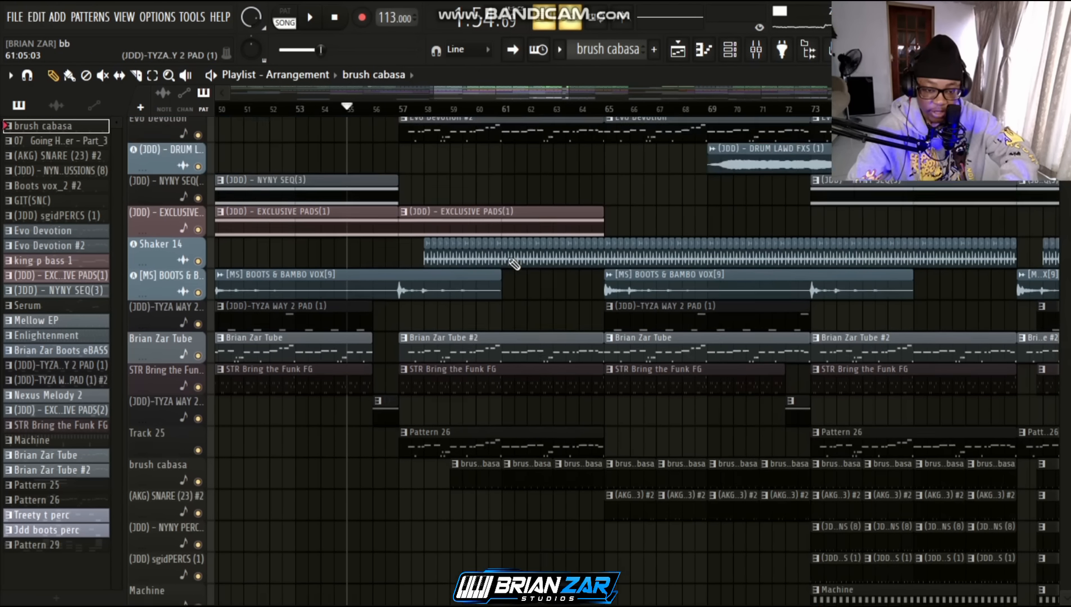
{"action": "key", "text": "space"}
{"action": "scroll", "coordinate": [442, 114], "scroll_direction": "up", "scroll_amount": 3}
{"action": "scroll", "coordinate": [445, 116], "scroll_direction": "up", "scroll_amount": 2}
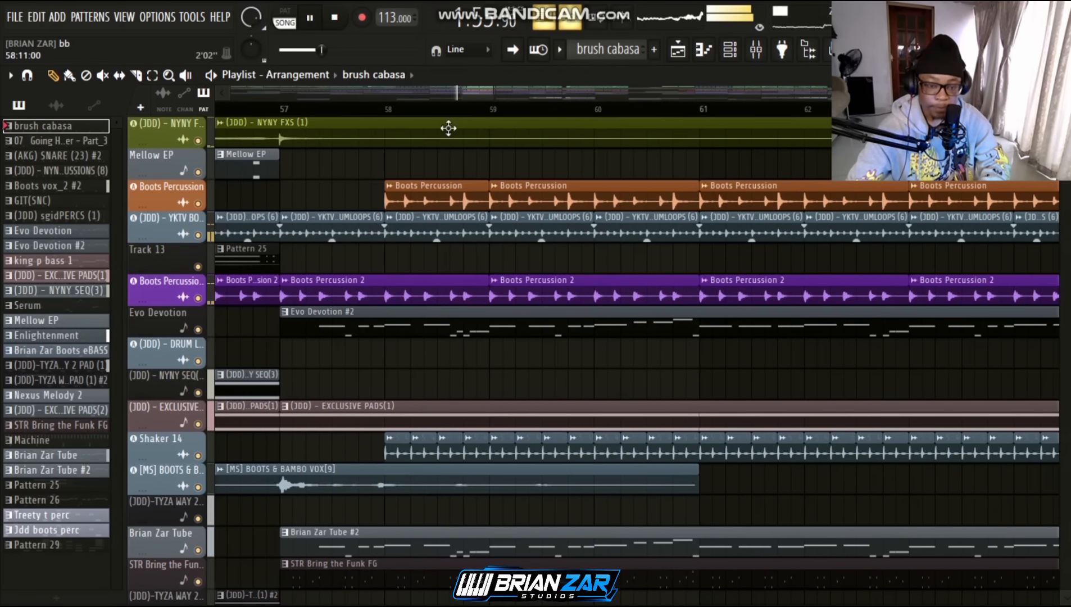
{"action": "scroll", "coordinate": [453, 252], "scroll_direction": "down", "scroll_amount": 1}
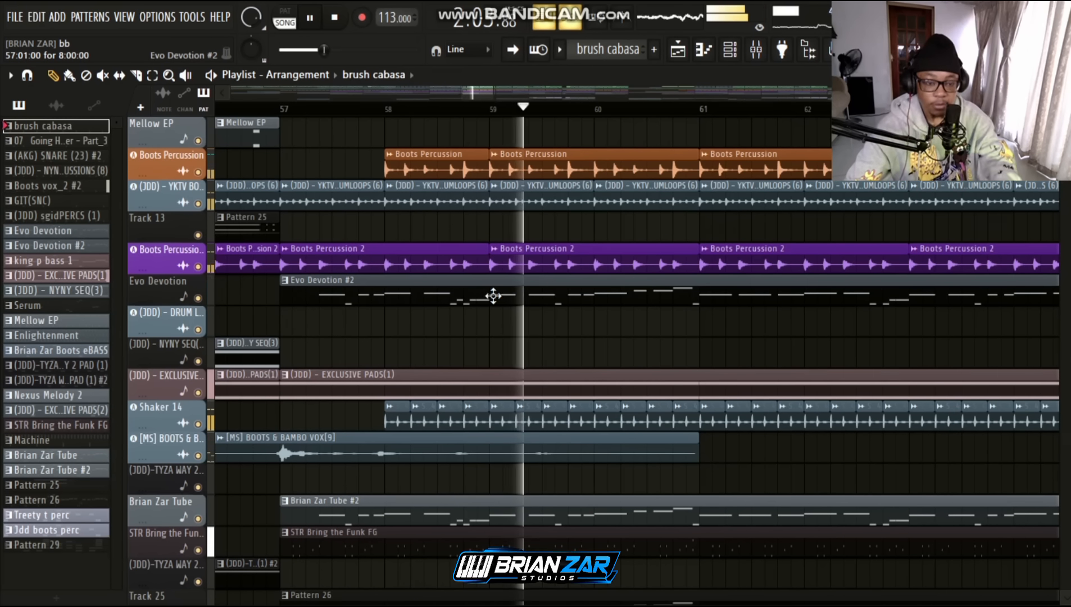
{"action": "key", "text": "space"}
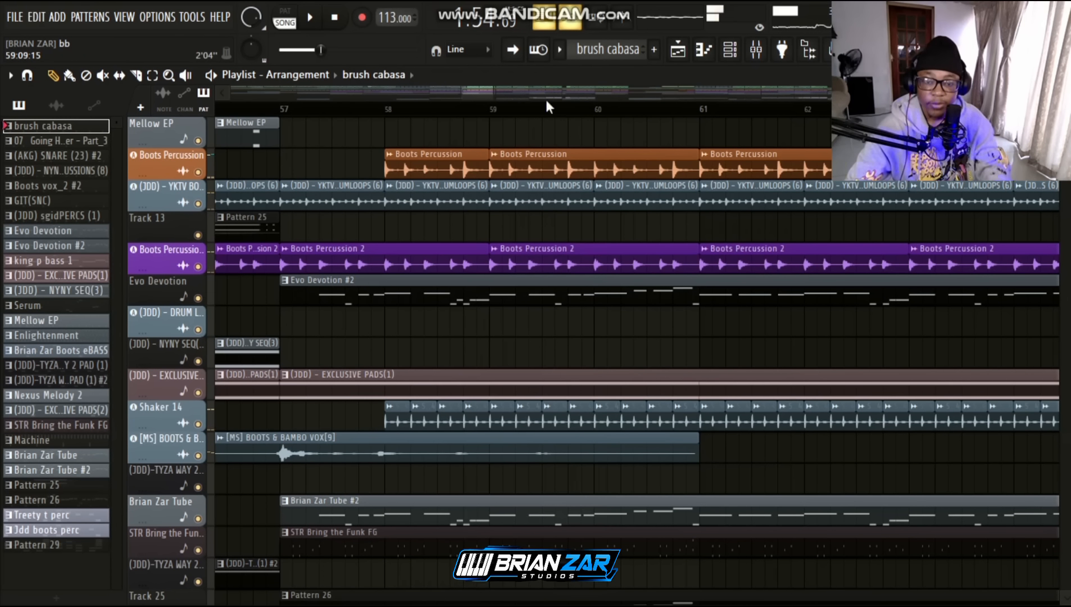
Find the (AKG) SNARE (23) #2 track, whose clips start at bar 65, and solo it.
{"action": "scroll", "coordinate": [548, 111], "scroll_direction": "down", "scroll_amount": 6}
{"action": "scroll", "coordinate": [768, 315], "scroll_direction": "down", "scroll_amount": 3}
{"action": "scroll", "coordinate": [741, 312], "scroll_direction": "up", "scroll_amount": 2}
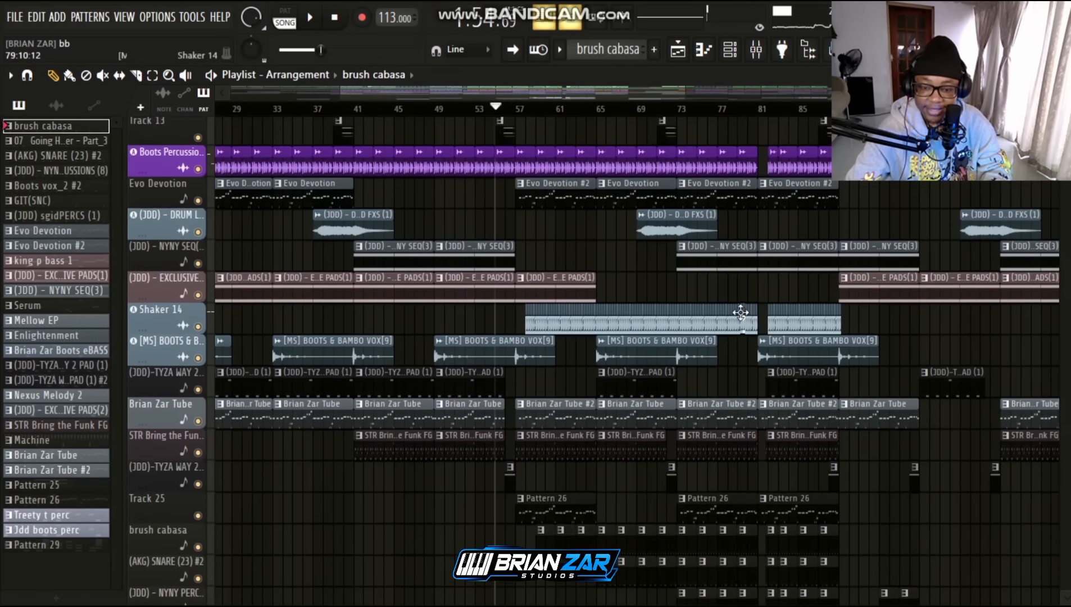
{"action": "scroll", "coordinate": [740, 312], "scroll_direction": "down", "scroll_amount": 6}
{"action": "scroll", "coordinate": [707, 270], "scroll_direction": "up", "scroll_amount": 2}
{"action": "left_click_drag", "start_coordinate": [528, 89], "coordinate": [630, 104]}
{"action": "scroll", "coordinate": [406, 252], "scroll_direction": "down", "scroll_amount": 4}
{"action": "scroll", "coordinate": [374, 112], "scroll_direction": "up", "scroll_amount": 3}
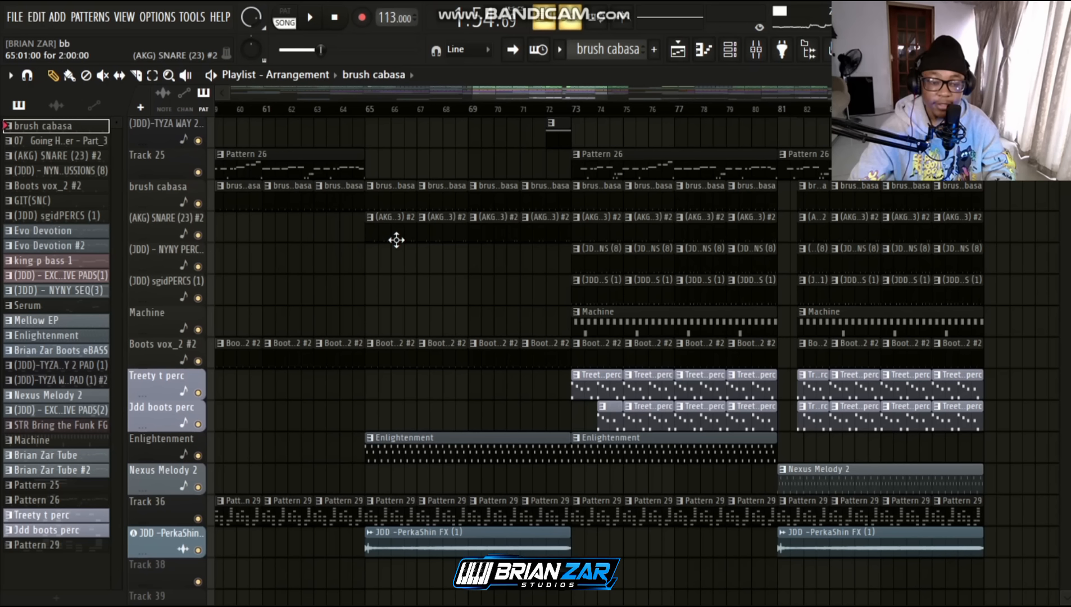
{"action": "right_click", "coordinate": [198, 235]}
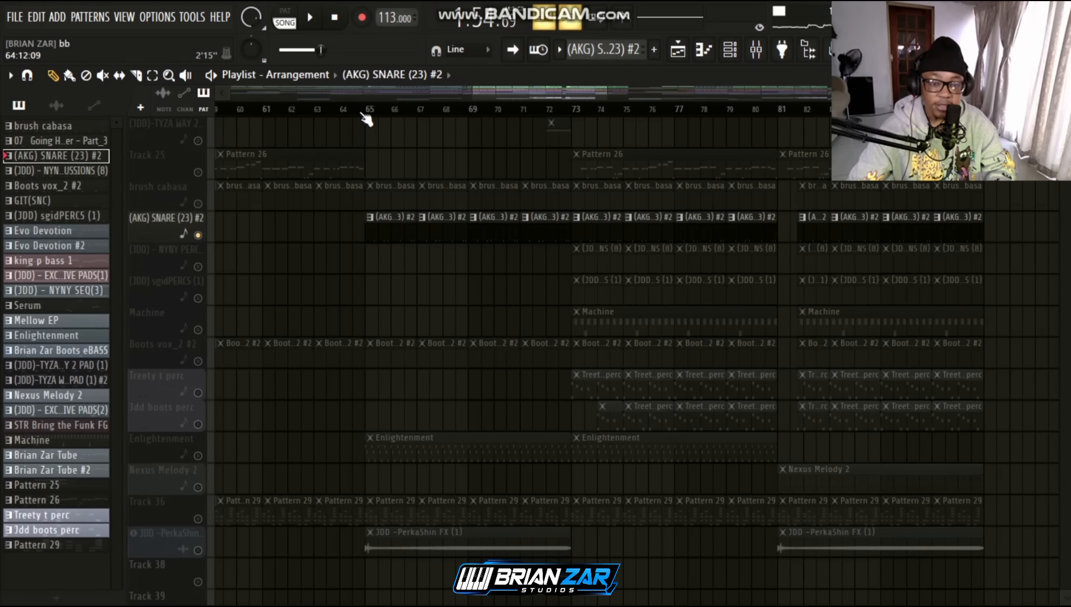
Play the soloed (AKG) SNARE (23) #2 track from bar 65, examining its channel rack steps and piano roll notes, then stop in the playlist.
{"action": "scroll", "coordinate": [368, 101], "scroll_direction": "up", "scroll_amount": 4}
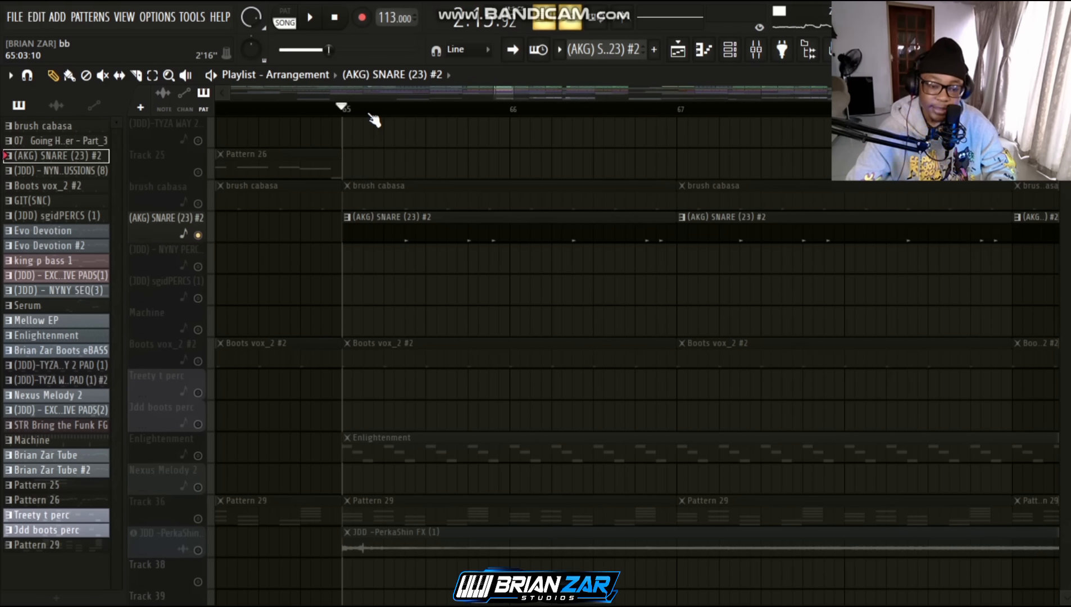
{"action": "left_click", "coordinate": [730, 49]}
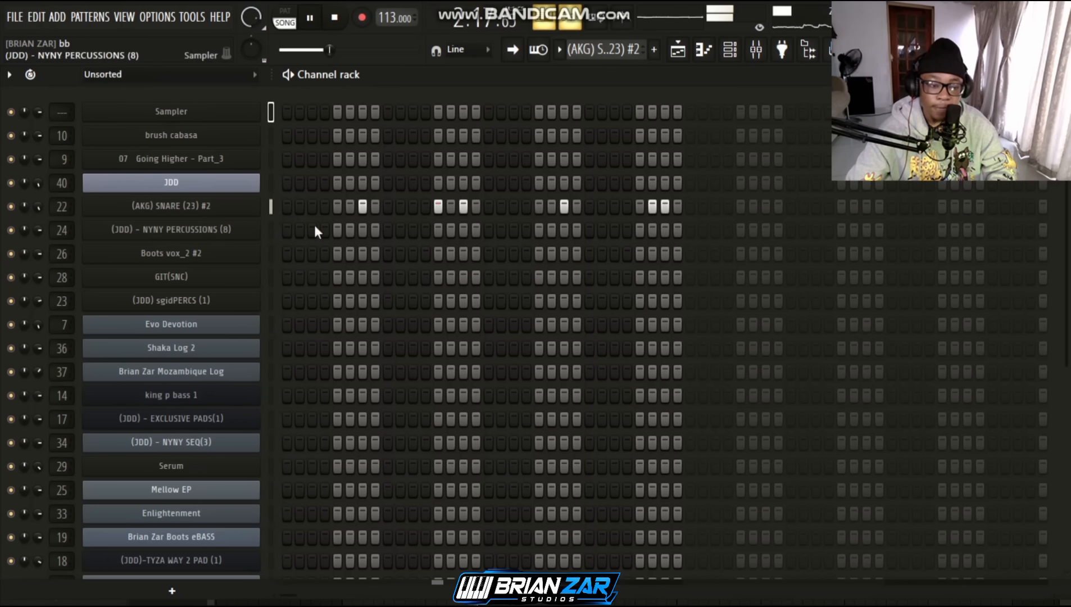
{"action": "right_click", "coordinate": [256, 203]}
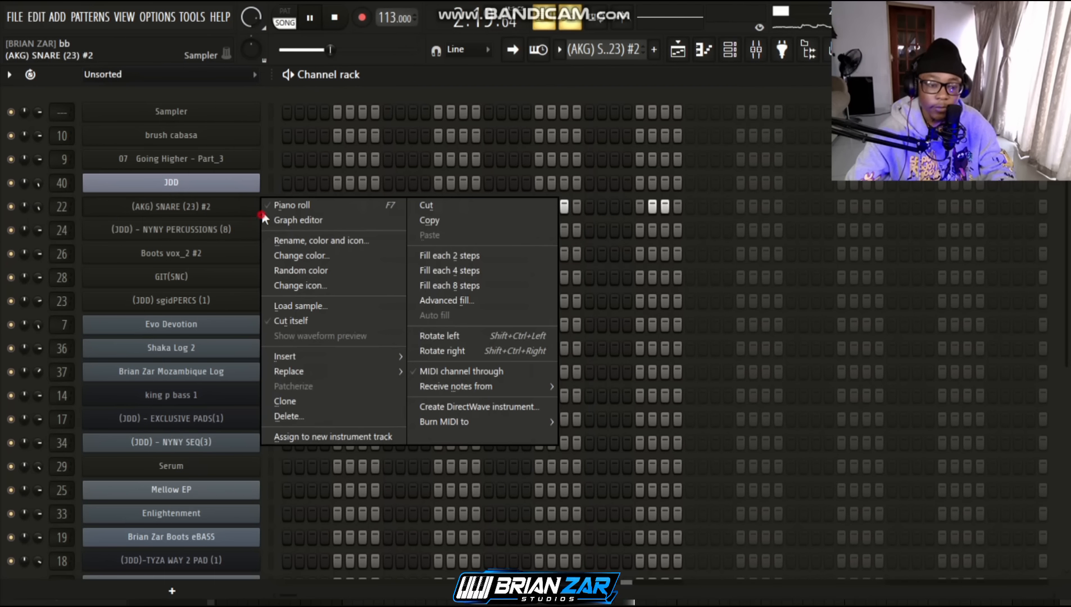
{"action": "left_click", "coordinate": [270, 205]}
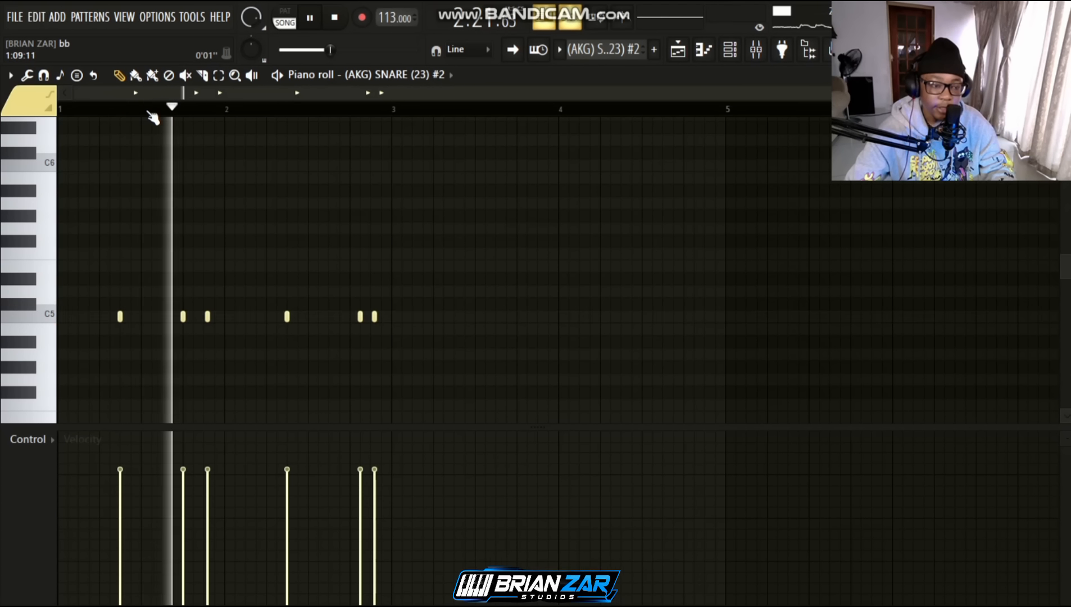
{"action": "scroll", "coordinate": [150, 113], "scroll_direction": "up", "scroll_amount": 5}
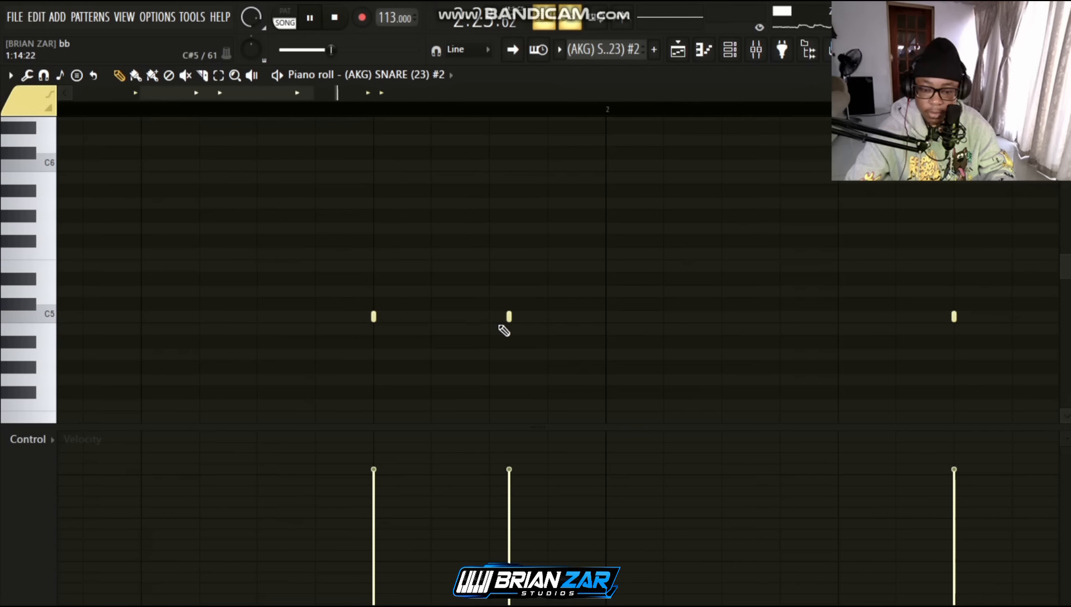
{"action": "key", "text": "F5"}
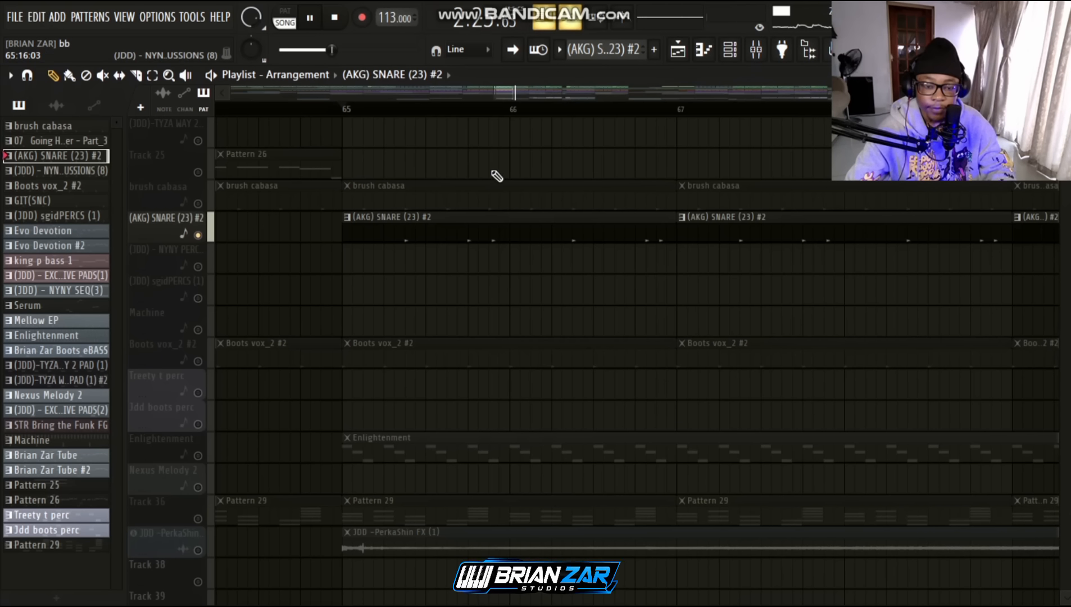
{"action": "scroll", "coordinate": [472, 109], "scroll_direction": "down", "scroll_amount": 7}
{"action": "key", "text": "space"}
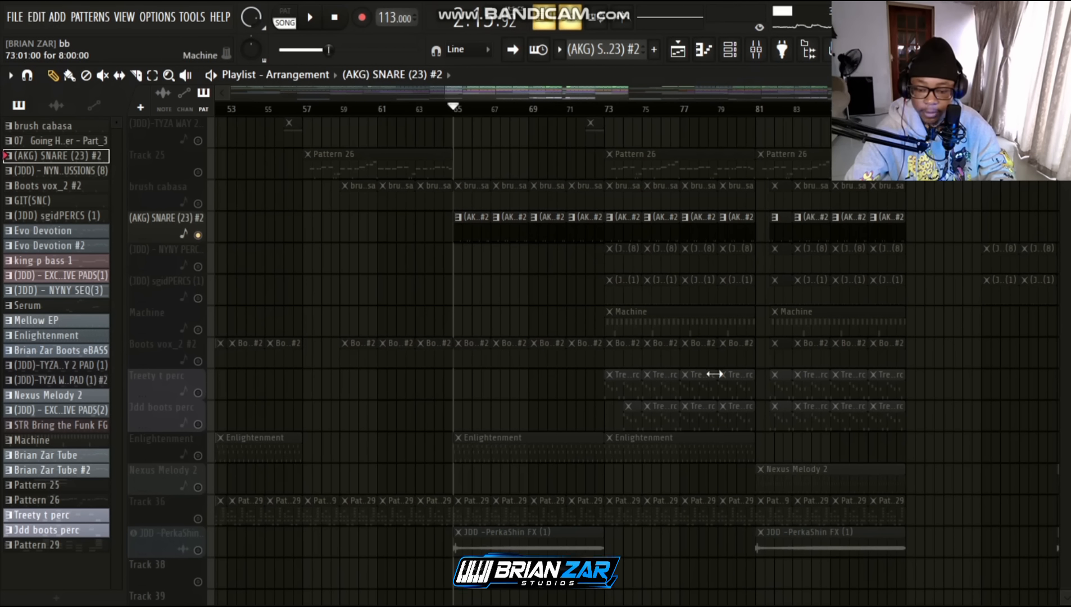
Unsolo the (AKG) SNARE (23) #2 track and play the full arrangement into bar 65 with the snare entry enlarged, then stop playback.
{"action": "key", "text": "space"}
{"action": "right_click", "coordinate": [206, 236]}
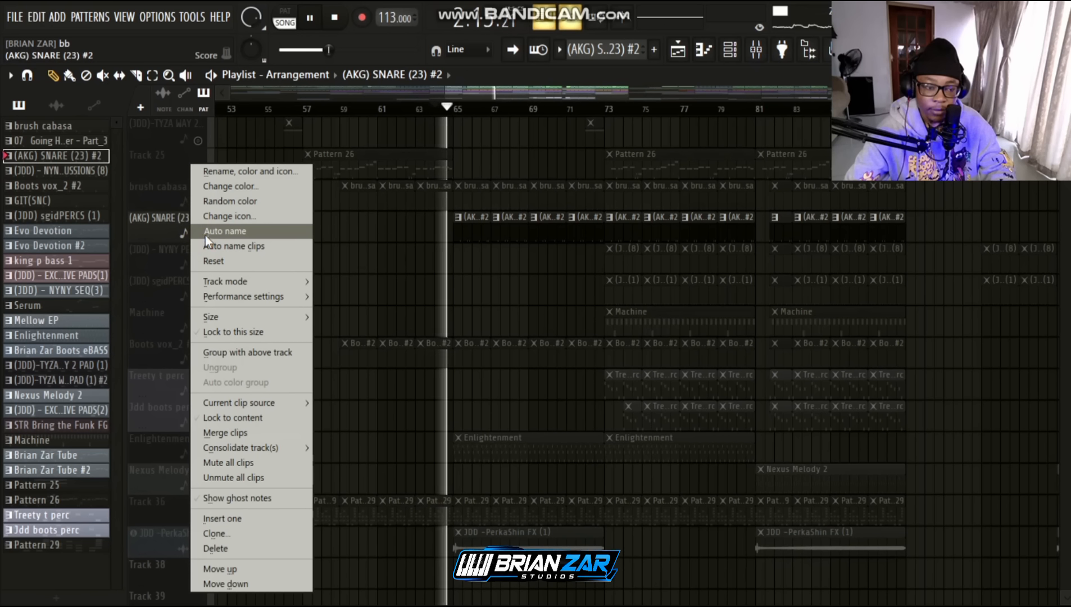
{"action": "right_click", "coordinate": [340, 222]}
{"action": "key", "text": "space"}
{"action": "right_click", "coordinate": [198, 235]}
{"action": "key", "text": "space"}
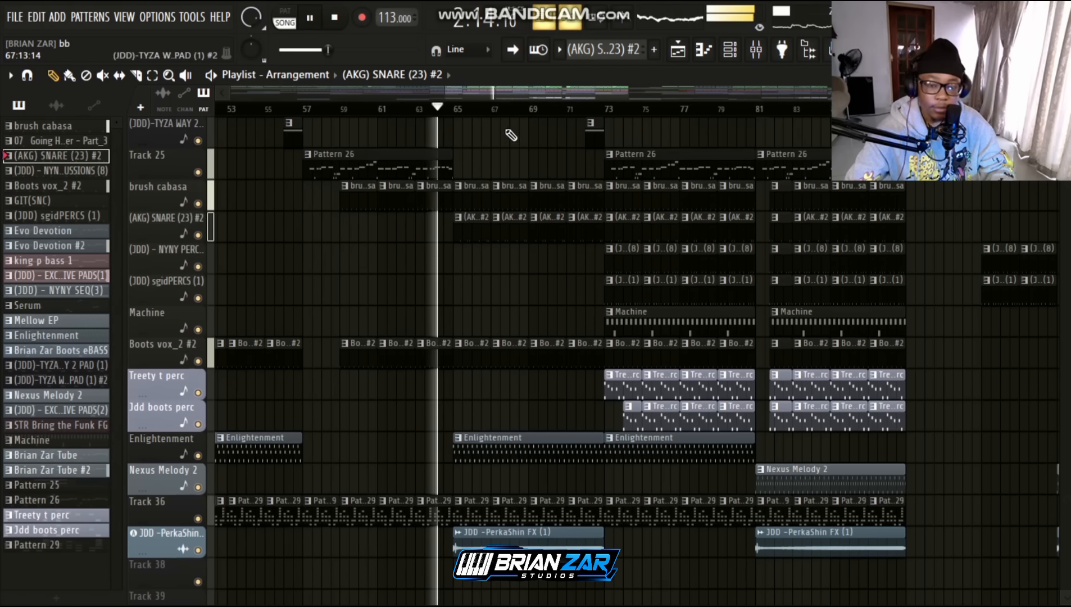
{"action": "scroll", "coordinate": [494, 111], "scroll_direction": "up", "scroll_amount": 5}
{"action": "scroll", "coordinate": [497, 117], "scroll_direction": "up", "scroll_amount": 5}
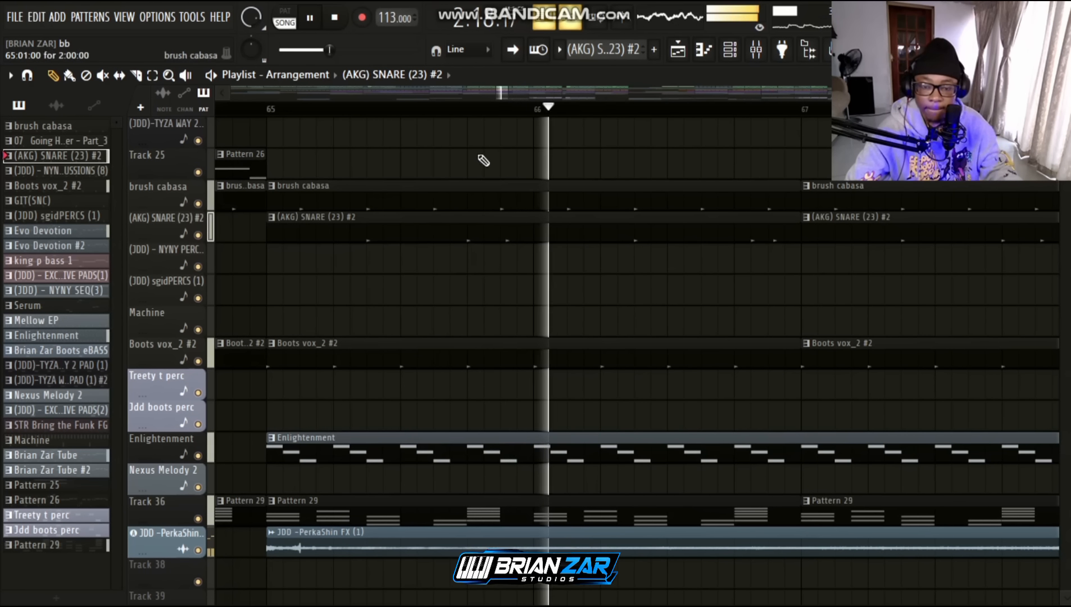
{"action": "scroll", "coordinate": [455, 109], "scroll_direction": "down", "scroll_amount": 1}
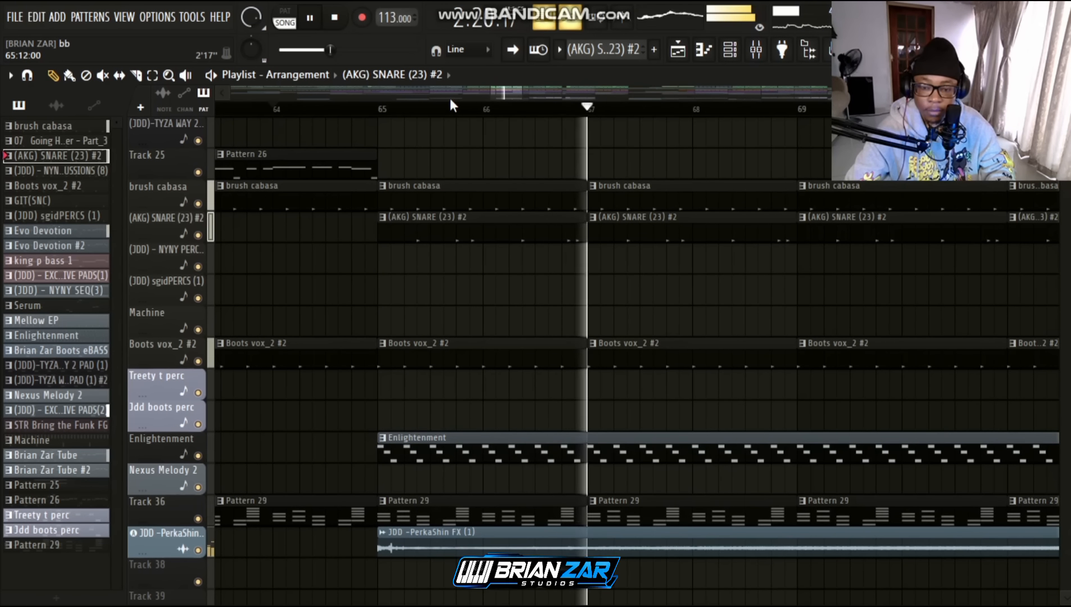
{"action": "key", "text": "space"}
Find the Machine clip starting at bar 73, open it in the piano roll with all its notes in view, and play the pattern.
{"action": "scroll", "coordinate": [452, 107], "scroll_direction": "down", "scroll_amount": 3}
{"action": "scroll", "coordinate": [452, 107], "scroll_direction": "down", "scroll_amount": 3}
{"action": "left_click_drag", "start_coordinate": [520, 91], "coordinate": [542, 101]}
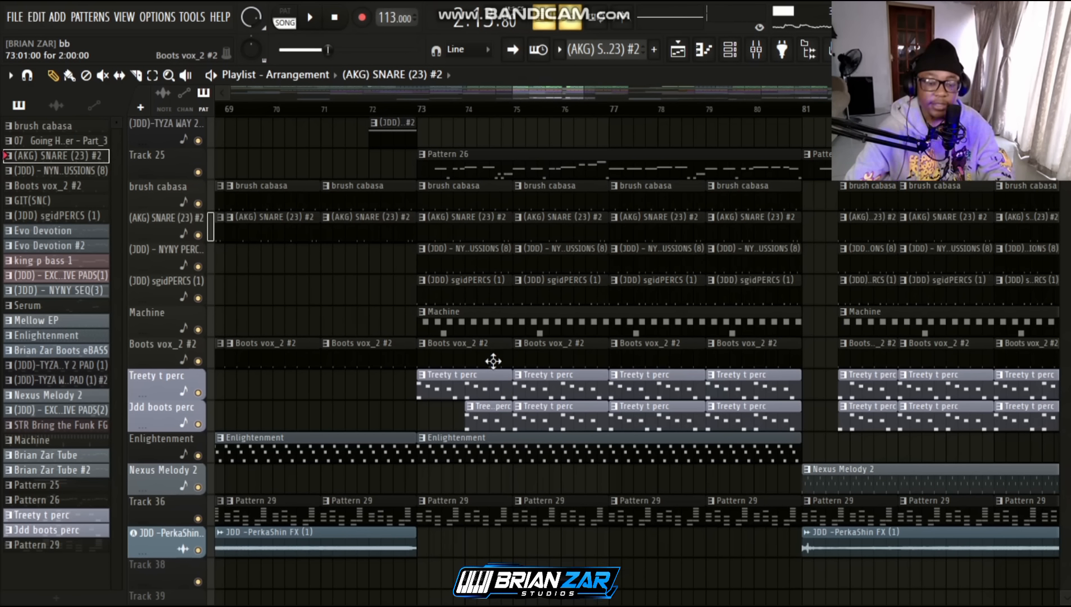
{"action": "scroll", "coordinate": [476, 119], "scroll_direction": "down", "scroll_amount": 3}
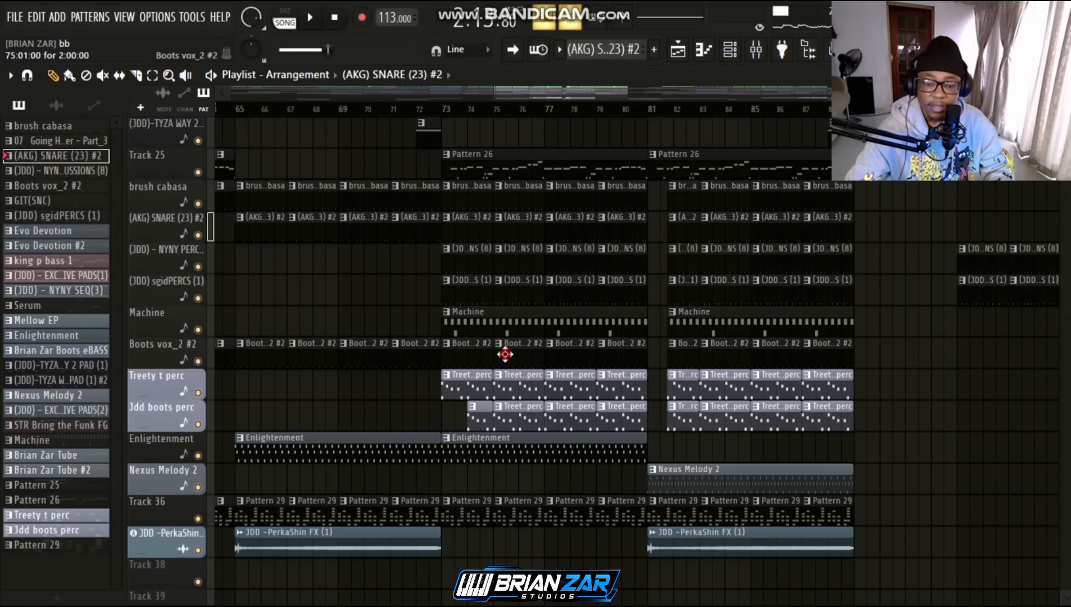
{"action": "double_click", "coordinate": [503, 323]}
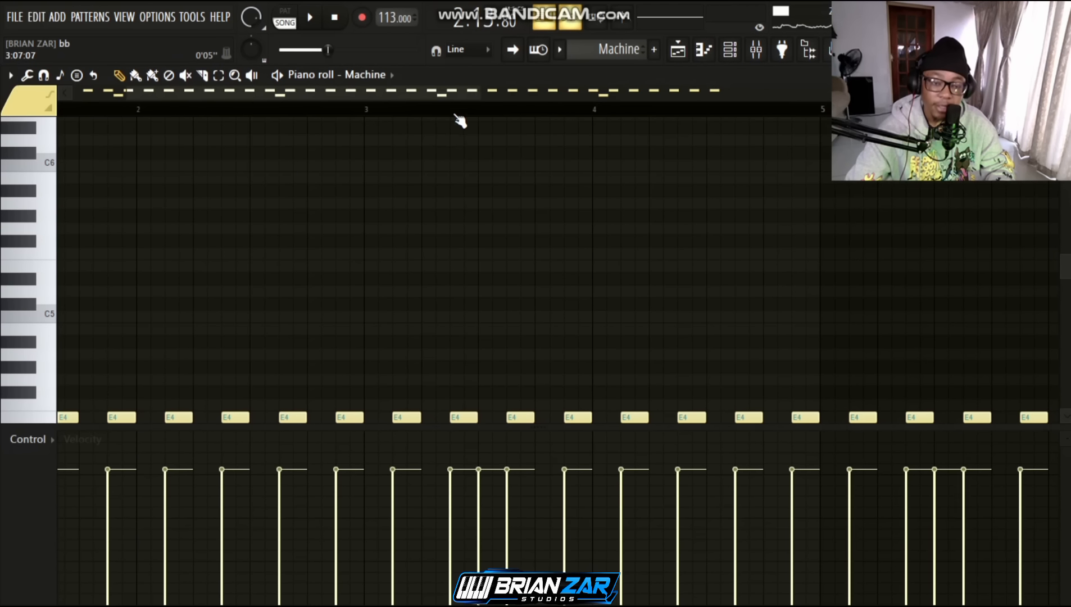
{"action": "scroll", "coordinate": [461, 117], "scroll_direction": "down", "scroll_amount": 4}
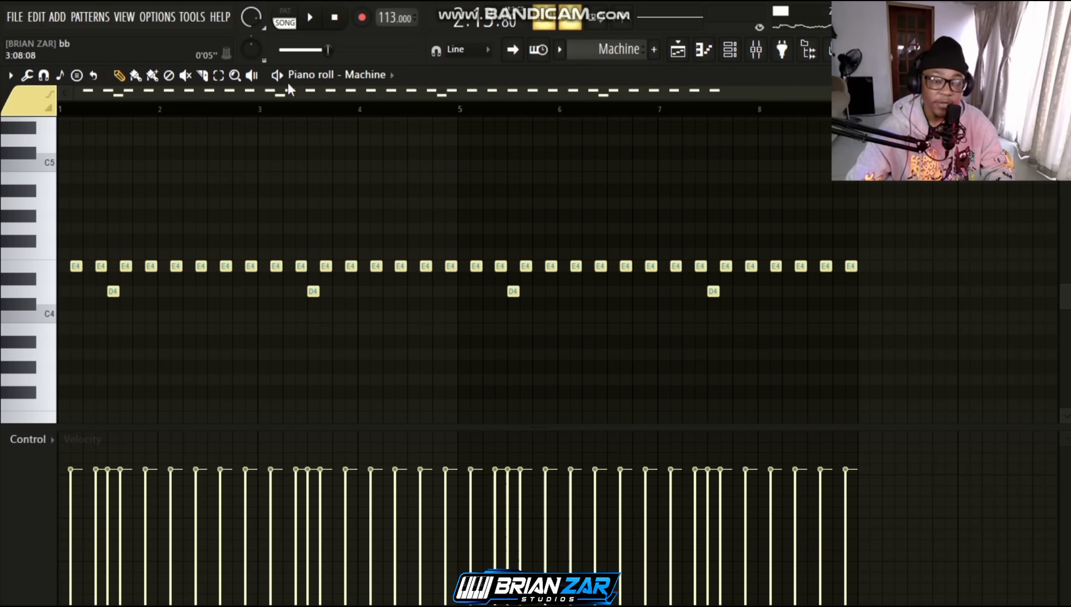
{"action": "key", "text": "space"}
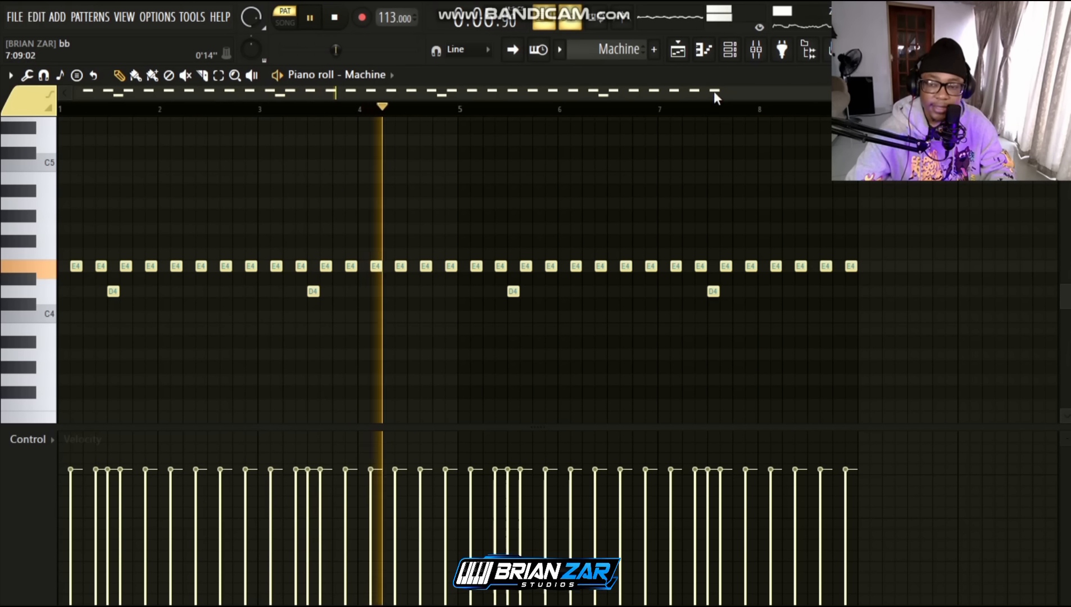
Open the Machine channel's settings from the channel rack to inspect them, then close them, stop playback and return to the playlist.
{"action": "left_click", "coordinate": [730, 52]}
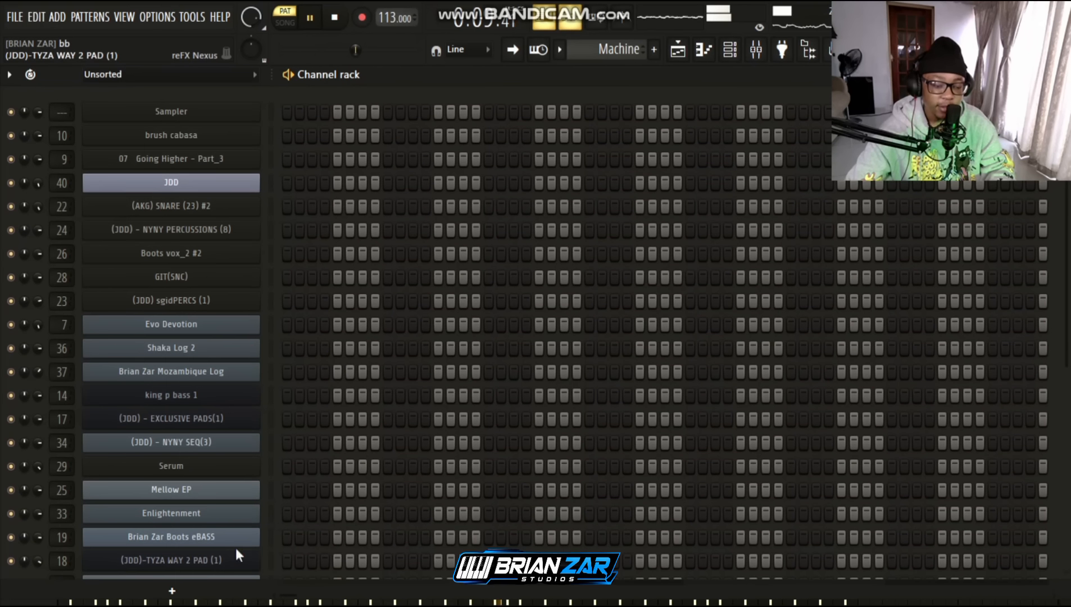
{"action": "scroll", "coordinate": [374, 485], "scroll_direction": "down", "scroll_amount": 5}
{"action": "left_click", "coordinate": [223, 459]}
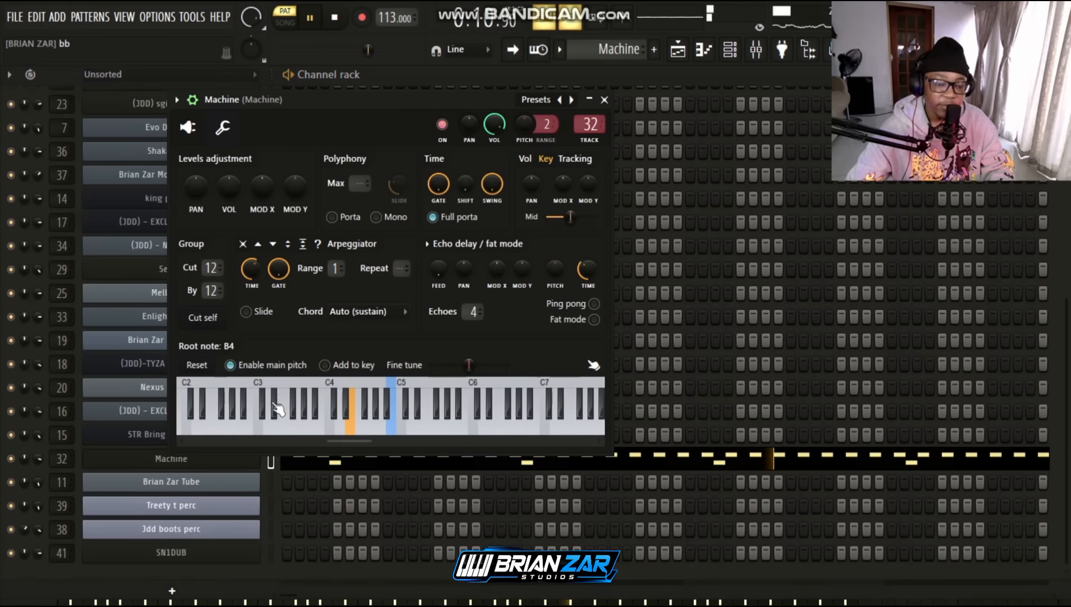
{"action": "left_click_drag", "start_coordinate": [284, 104], "coordinate": [356, 194]}
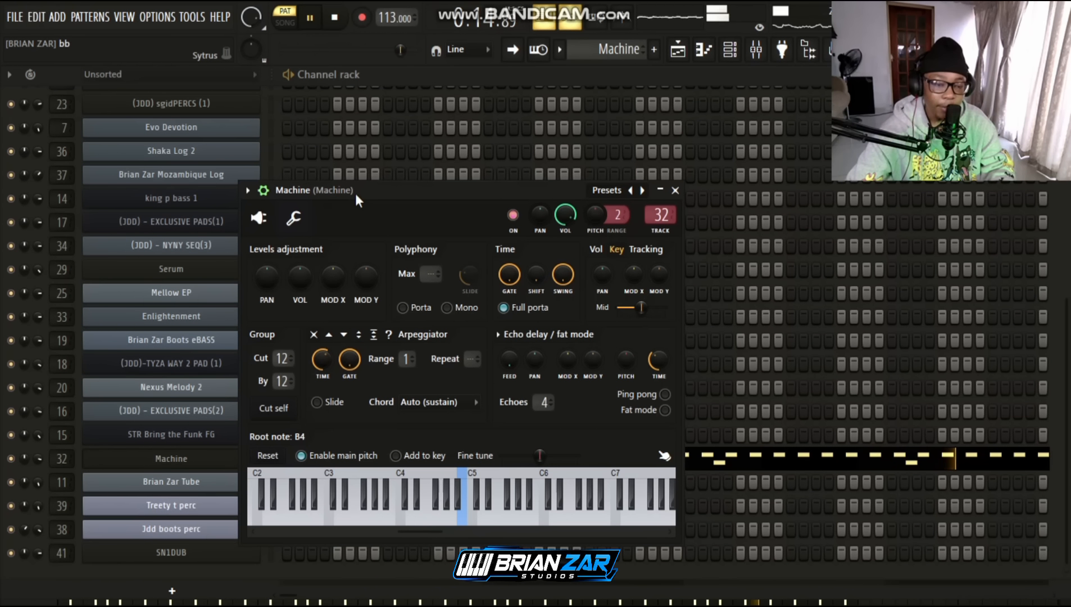
{"action": "key", "text": "Escape"}
{"action": "key", "text": "space"}
{"action": "key", "text": "F7"}
{"action": "key", "text": "F5"}
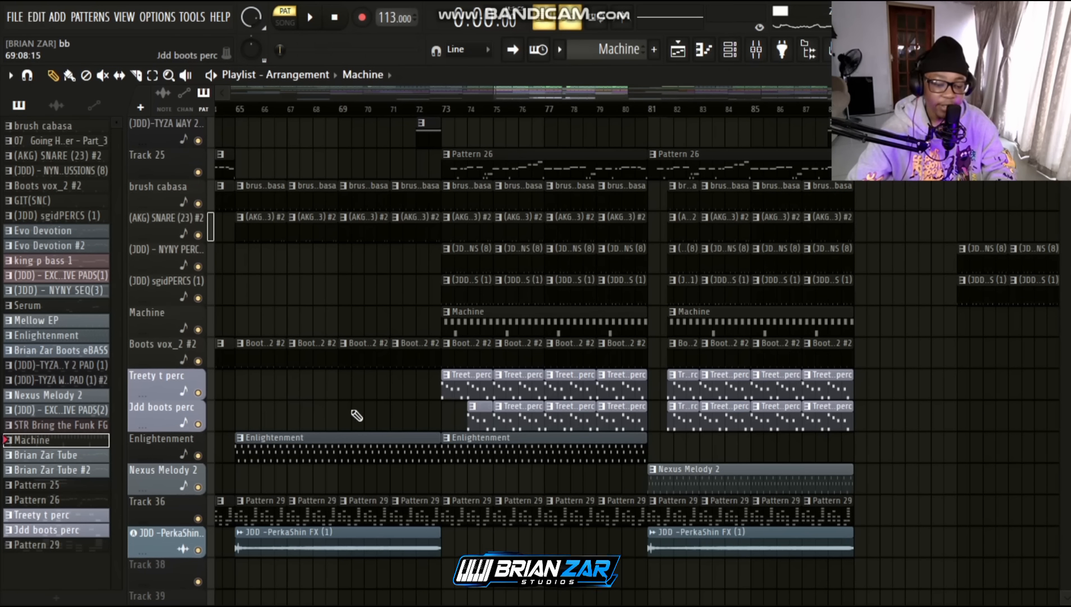
Solo the (JDD) - NYNY PERCUSSIONS (8) track and play it from bar 73.
{"action": "right_click", "coordinate": [198, 265]}
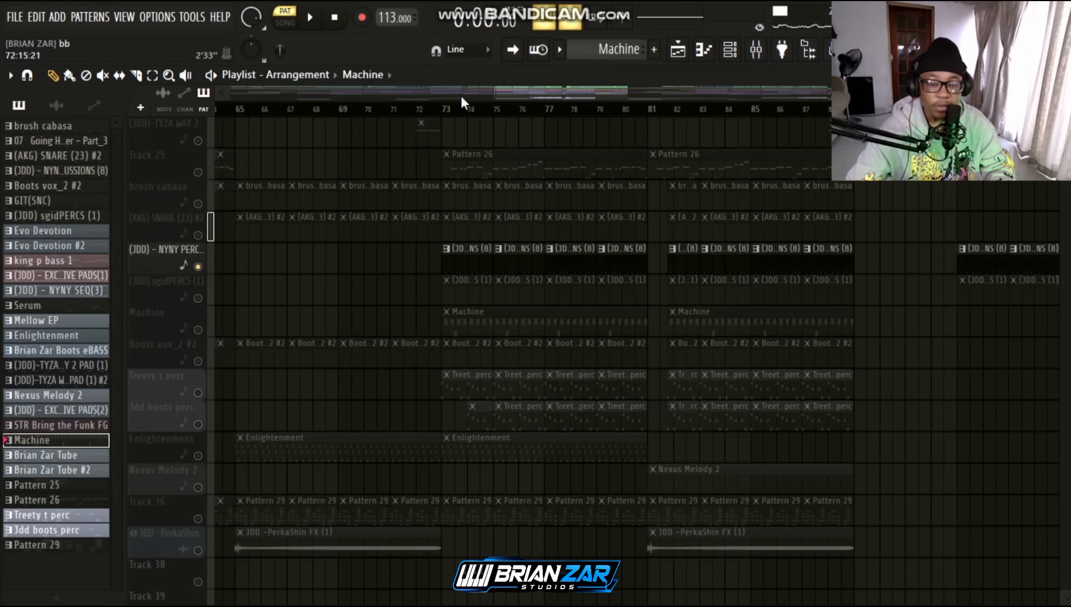
{"action": "mouse_move", "coordinate": [461, 99]}
{"action": "left_mouse_down"}
{"action": "mouse_move", "coordinate": [454, 112]}
{"action": "mouse_move", "coordinate": [431, 112]}
{"action": "left_mouse_up"}
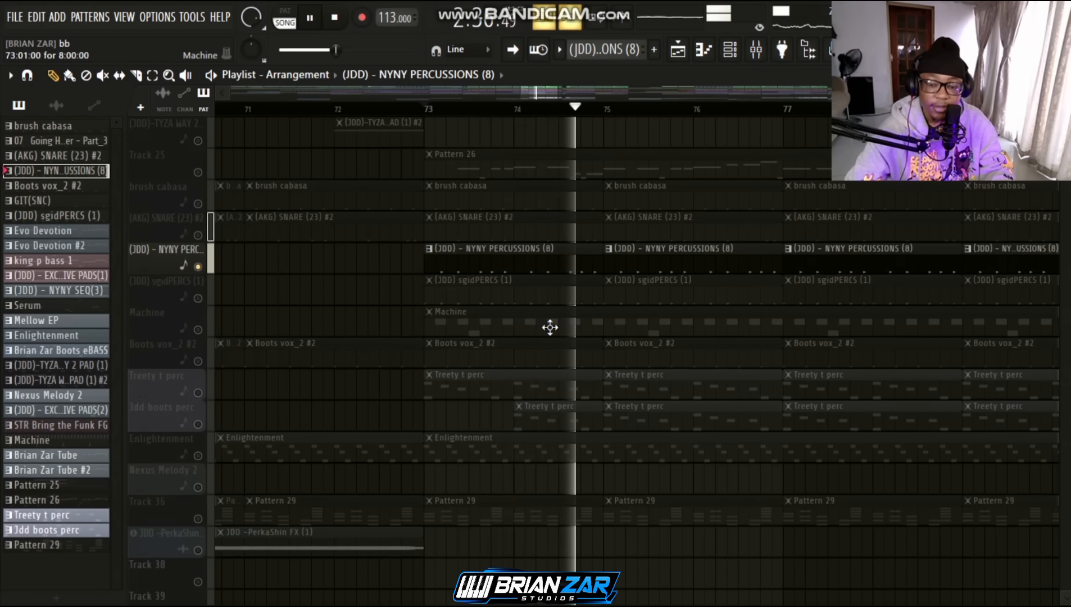
Solo the (JDD) sgidPERCS (1) track and play it from bar 73, examining its channel rack steps and playlist clips, then stop playback.
{"action": "left_click", "coordinate": [200, 298]}
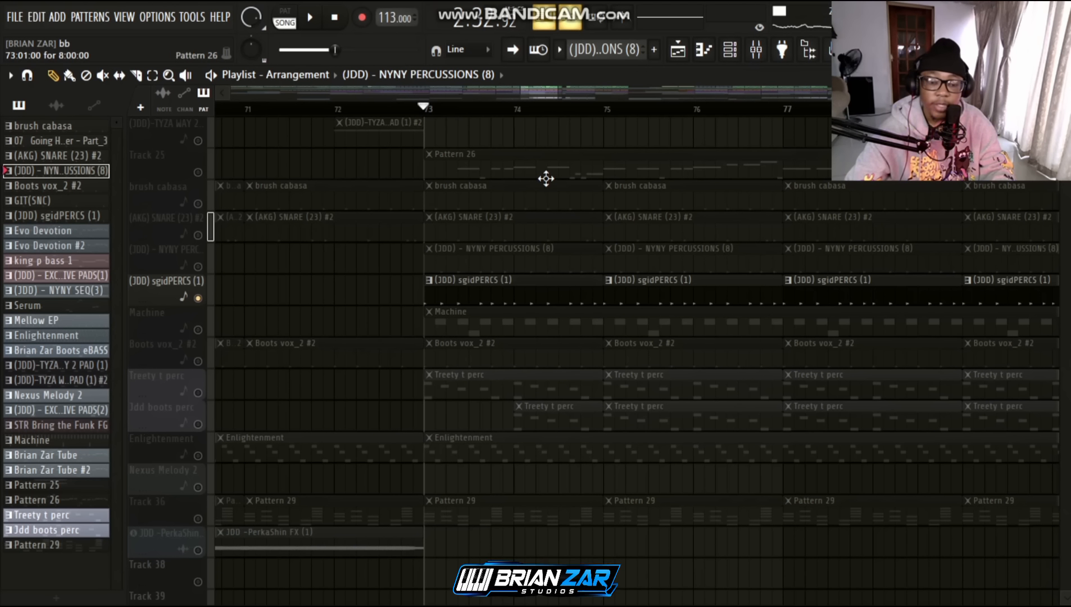
{"action": "key", "text": "space"}
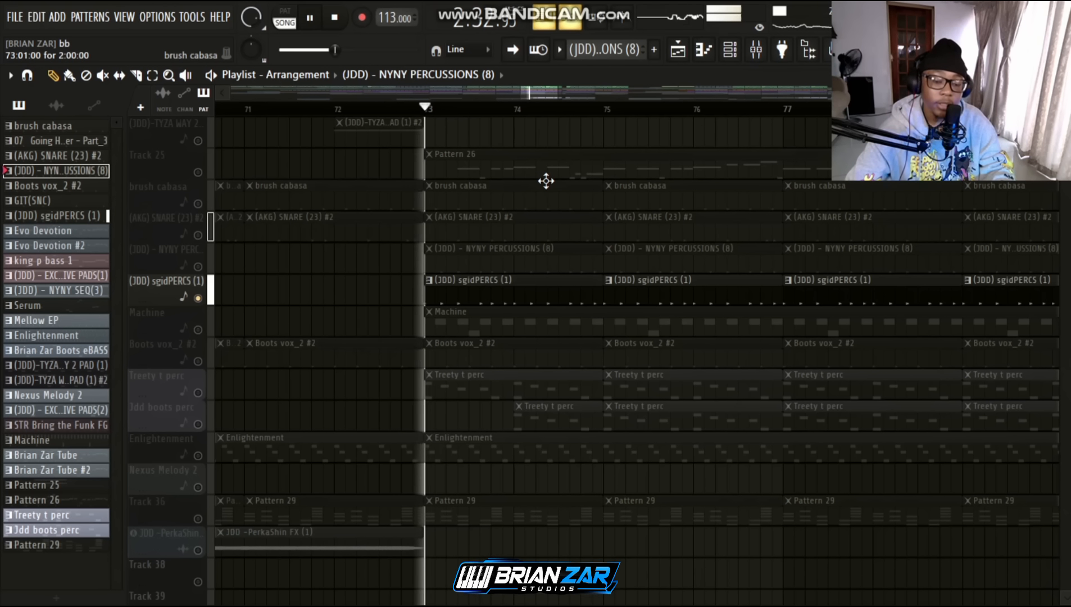
{"action": "left_click", "coordinate": [507, 284]}
{"action": "left_click", "coordinate": [730, 50]}
{"action": "scroll", "coordinate": [218, 478], "scroll_direction": "down", "scroll_amount": 2}
{"action": "key", "text": "space"}
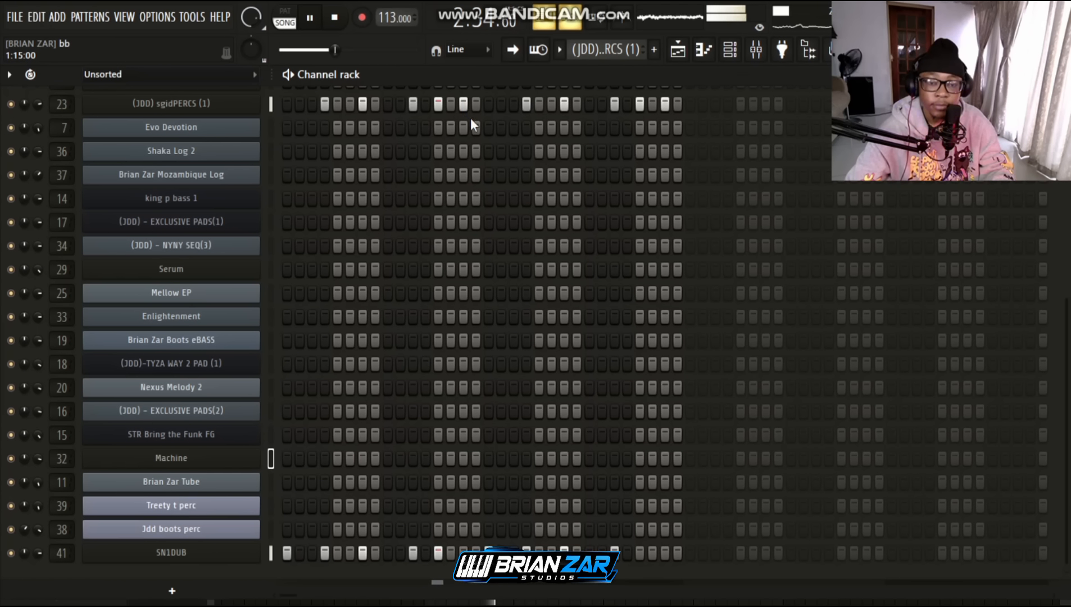
{"action": "key", "text": "F6"}
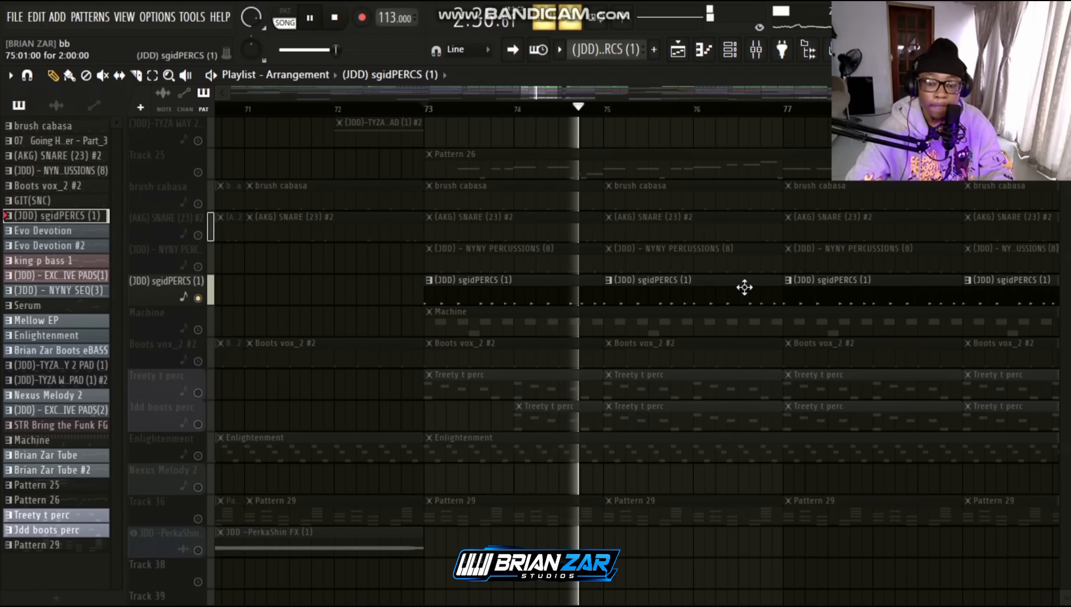
{"action": "scroll", "coordinate": [478, 112], "scroll_direction": "down", "scroll_amount": 5}
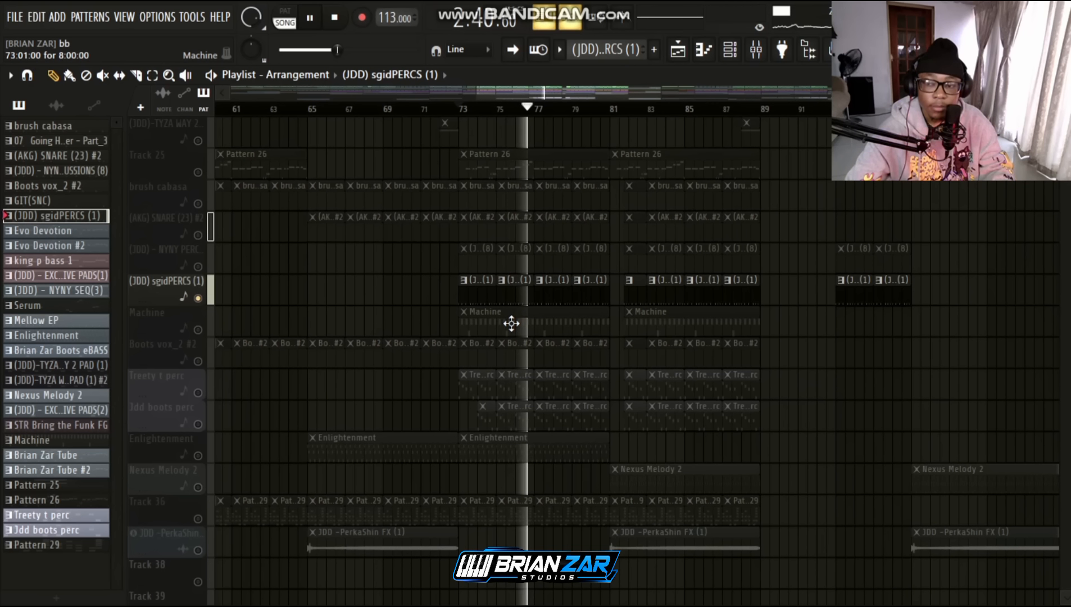
{"action": "key", "text": "space"}
Solo the Treety t perc track, open its clip at bar 73 in the piano roll and play the pattern with its notes enlarged.
{"action": "right_click", "coordinate": [200, 395]}
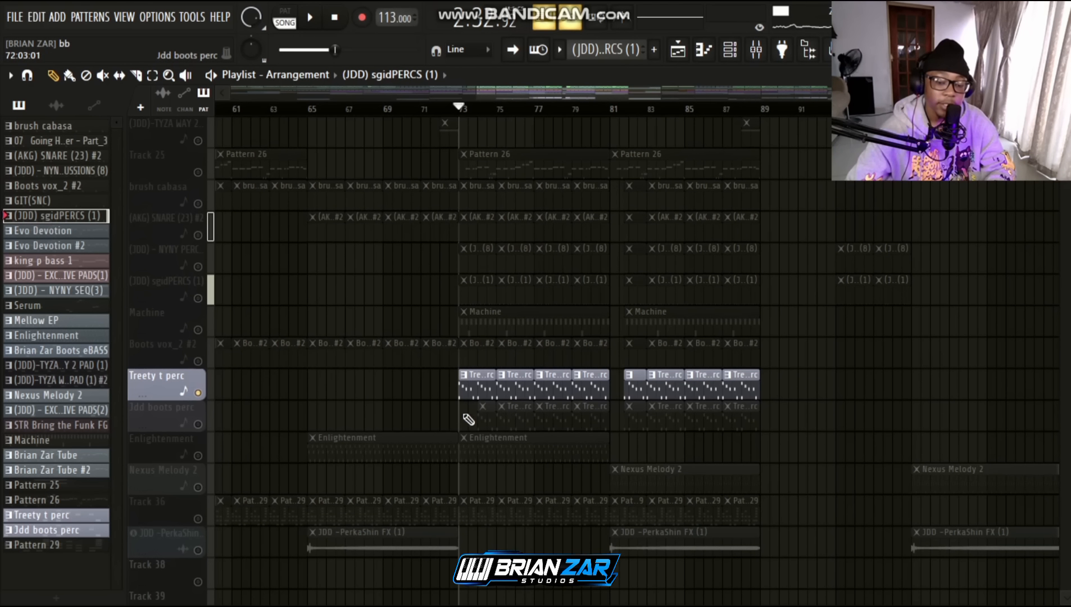
{"action": "double_click", "coordinate": [480, 387]}
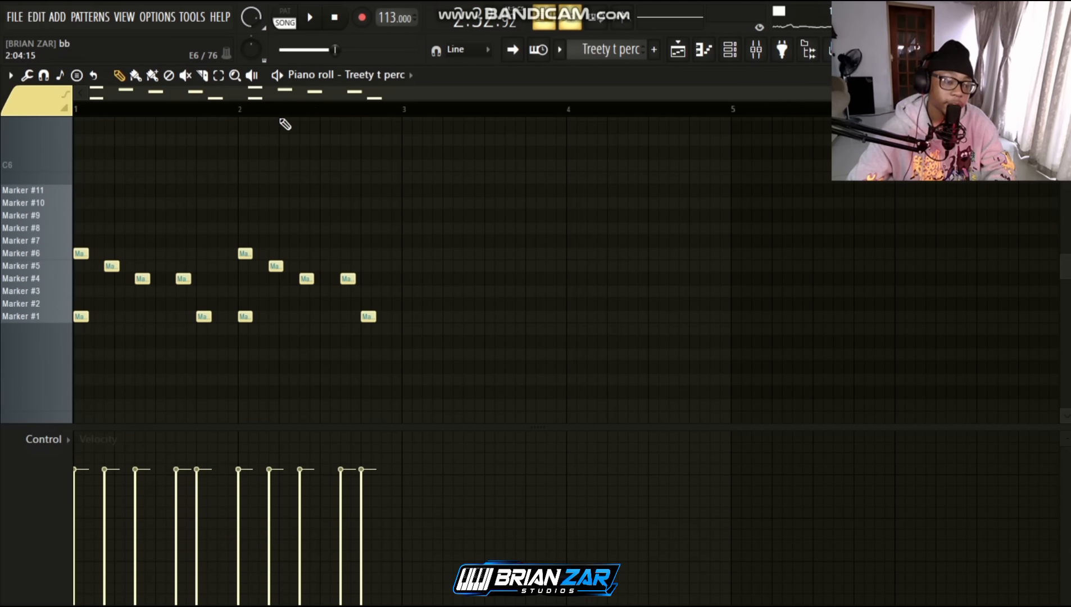
{"action": "scroll", "coordinate": [271, 91], "scroll_direction": "up", "scroll_amount": 4}
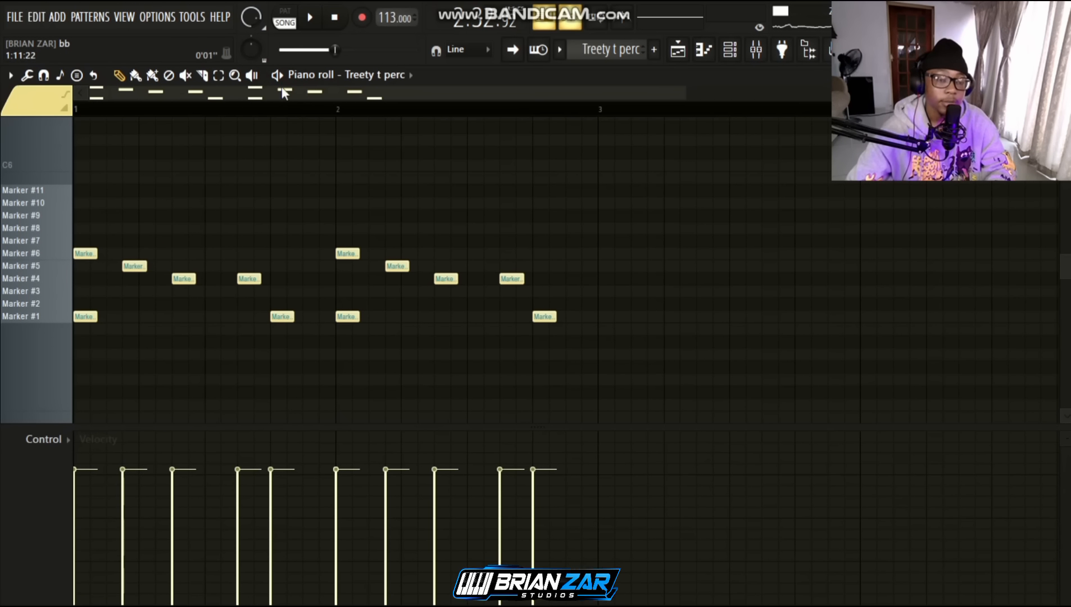
{"action": "left_click", "coordinate": [286, 77]}
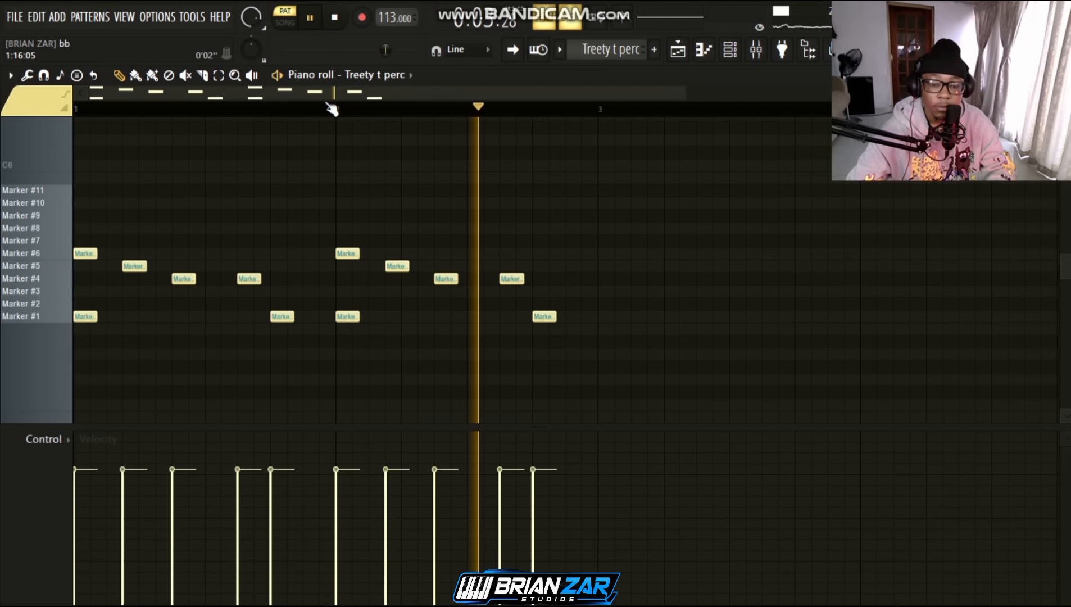
Stop playback, select all Treety t perc notes, change the piano roll snap, lengthen the notes to about 0:02:02 and replay the pattern.
{"action": "left_click_drag", "start_coordinate": [668, 203], "coordinate": [70, 376]}
{"action": "key", "text": "space"}
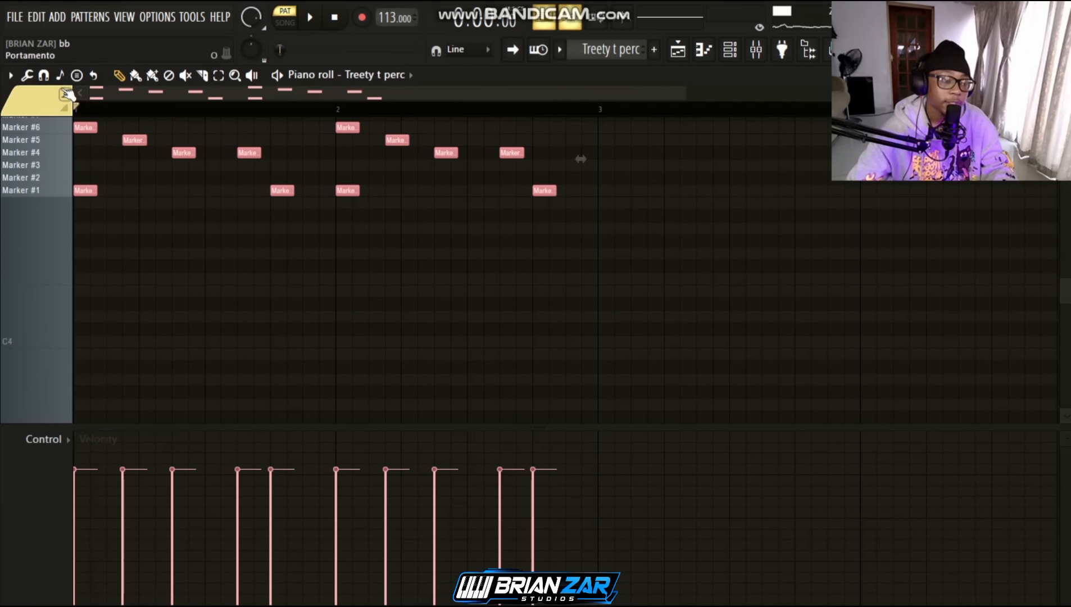
{"action": "left_click", "coordinate": [44, 76]}
{"action": "left_click", "coordinate": [65, 150]}
{"action": "left_click_drag", "start_coordinate": [96, 129], "coordinate": [108, 129]}
{"action": "key", "text": "space"}
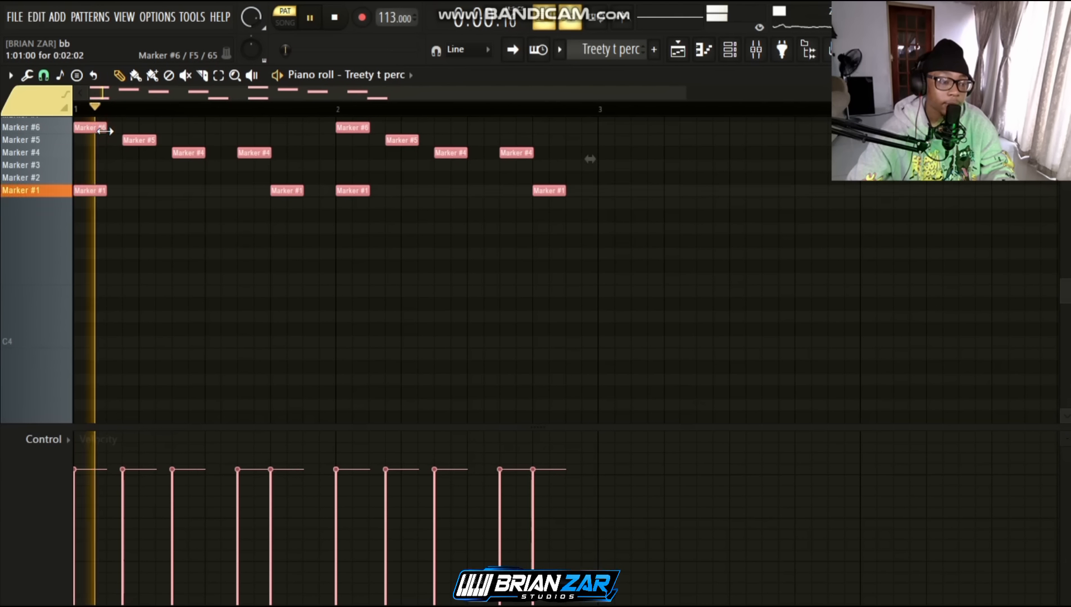
Restore the piano roll's previous snap setting, listen to the lengthened Treety t perc notes, then stop and return to the playlist.
{"action": "left_click", "coordinate": [44, 77]}
{"action": "left_click", "coordinate": [53, 97]}
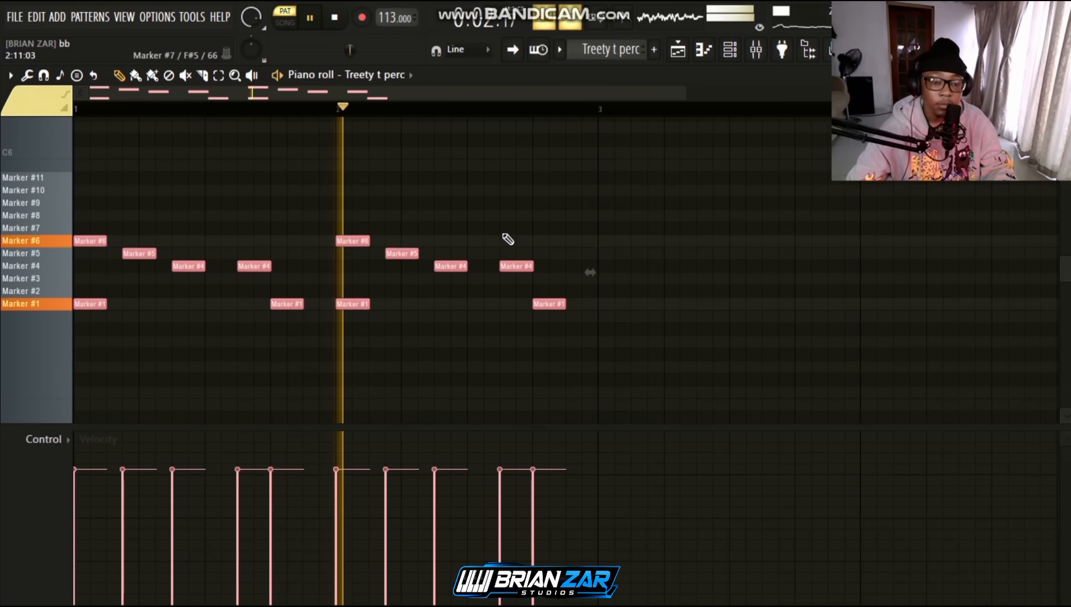
{"action": "key", "text": "F5"}
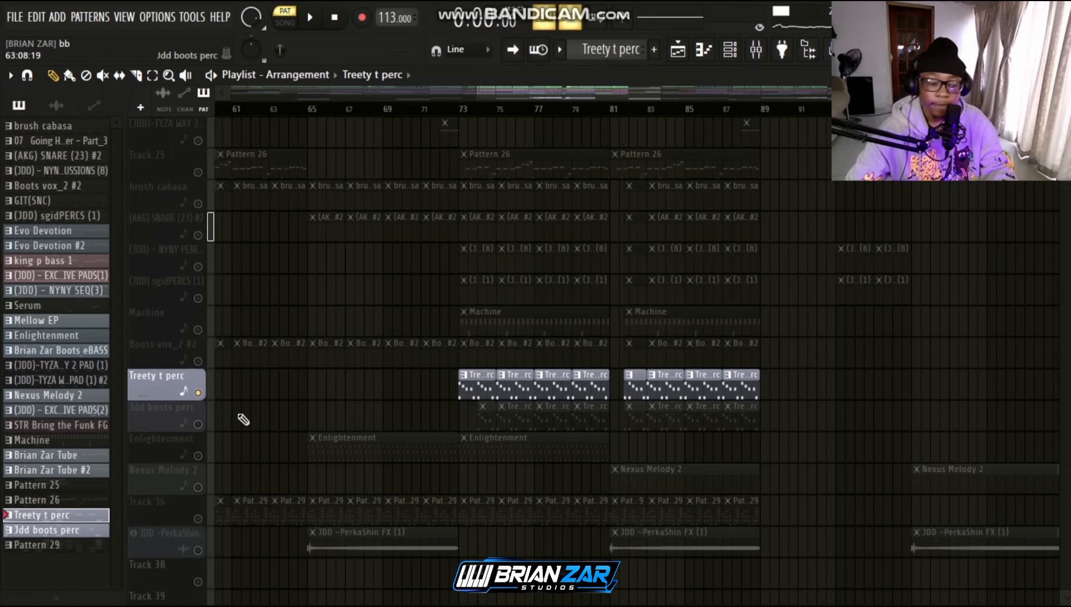
Solo the Jdd boots perc track, open its clip in the piano roll and play the pattern with its notes enlarged.
{"action": "right_click", "coordinate": [201, 426]}
{"action": "double_click", "coordinate": [523, 415]}
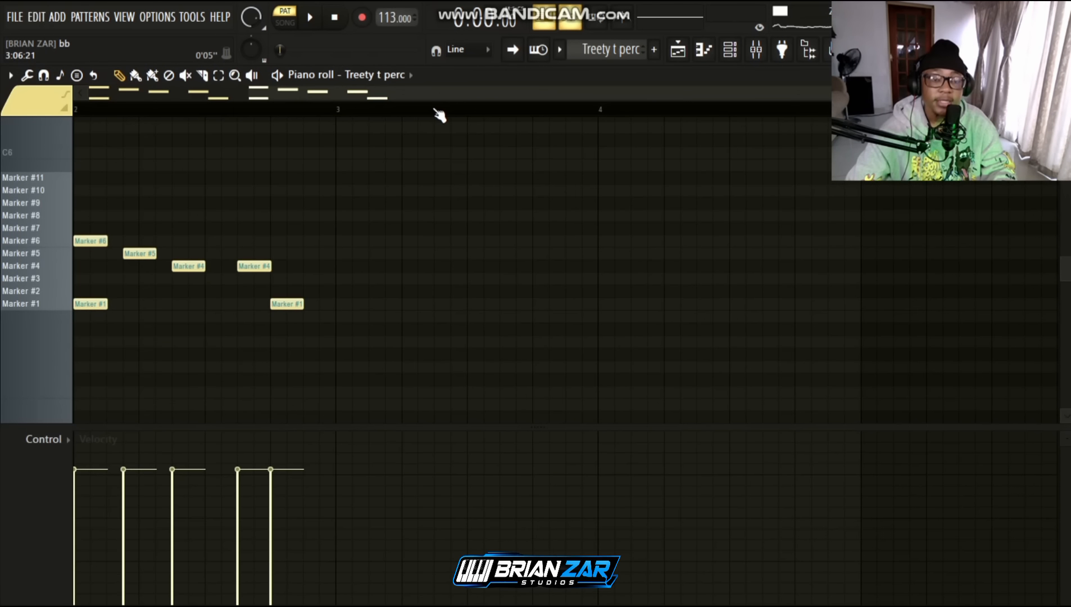
{"action": "key", "text": "space"}
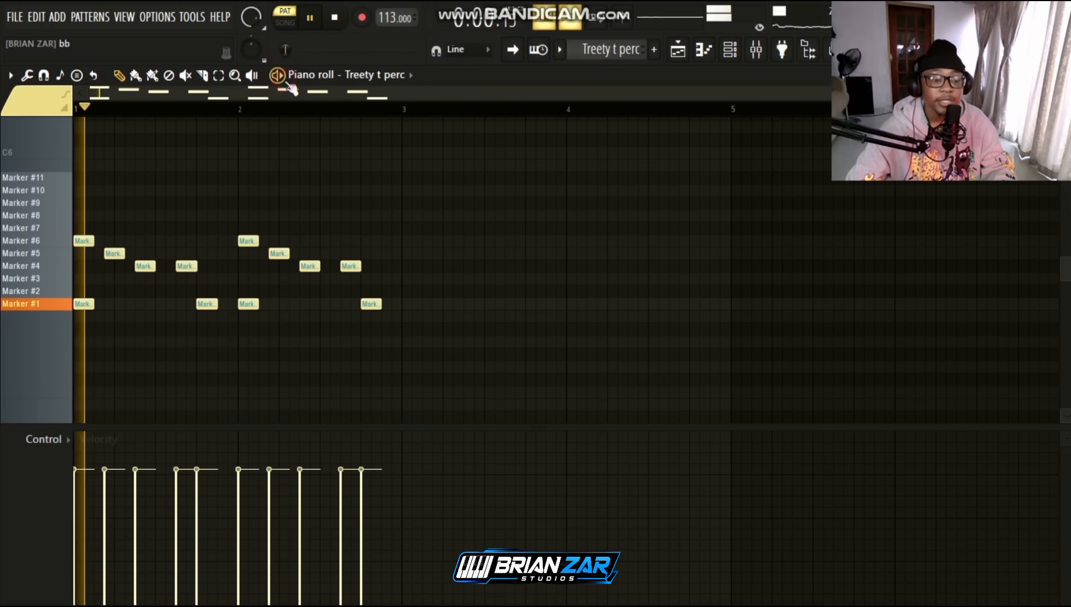
{"action": "scroll", "coordinate": [406, 253], "scroll_direction": "down", "scroll_amount": 3}
{"action": "scroll", "coordinate": [84, 107], "scroll_direction": "up", "scroll_amount": 4}
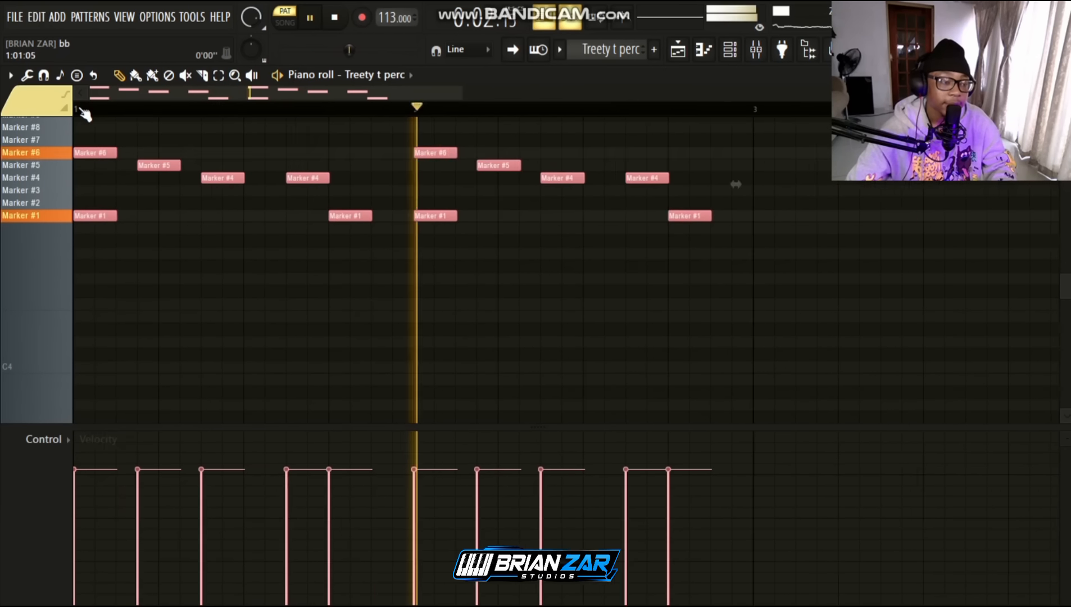
Switch the piano roll snap to 1/6 step while the pattern plays, then restore the previous snap setting.
{"action": "left_click", "coordinate": [43, 74]}
{"action": "left_click", "coordinate": [74, 148]}
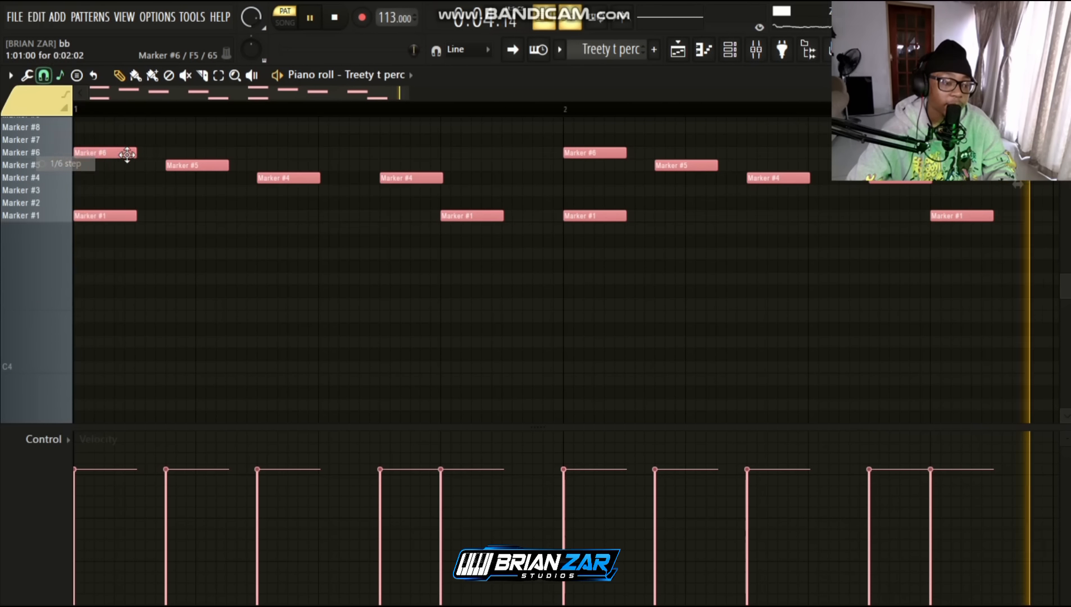
{"action": "left_click", "coordinate": [45, 77]}
{"action": "left_click", "coordinate": [59, 93]}
Stop the pattern, return to the playlist, unsolo the percussion track and play the full arrangement from about bar 70.
{"action": "key", "text": "space"}
{"action": "key", "text": "F5"}
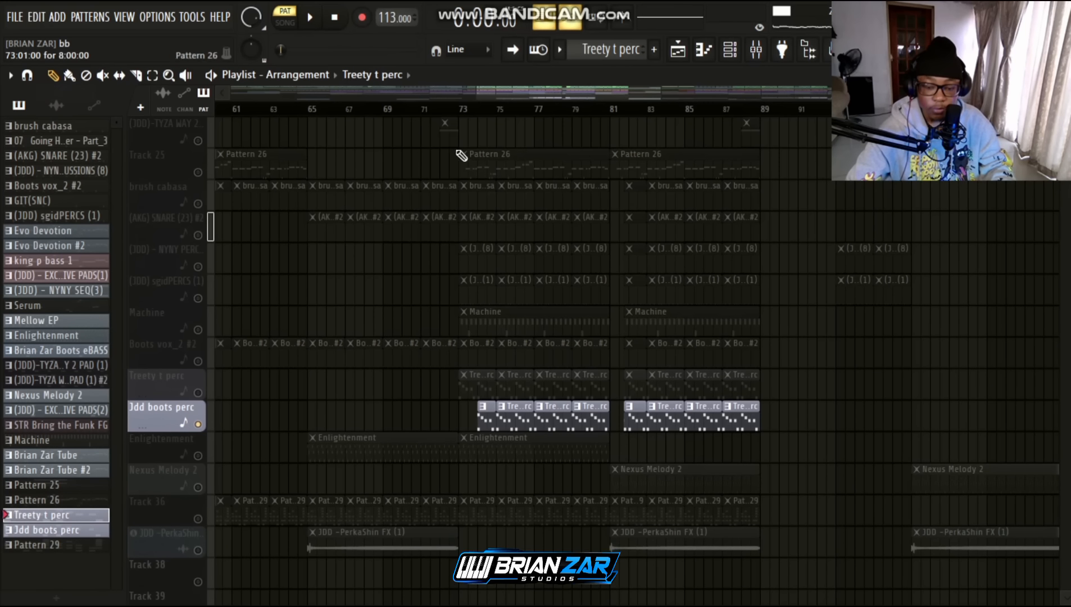
{"action": "left_click", "coordinate": [412, 110]}
{"action": "right_click", "coordinate": [196, 392]}
{"action": "right_click", "coordinate": [197, 392]}
{"action": "key", "text": "space"}
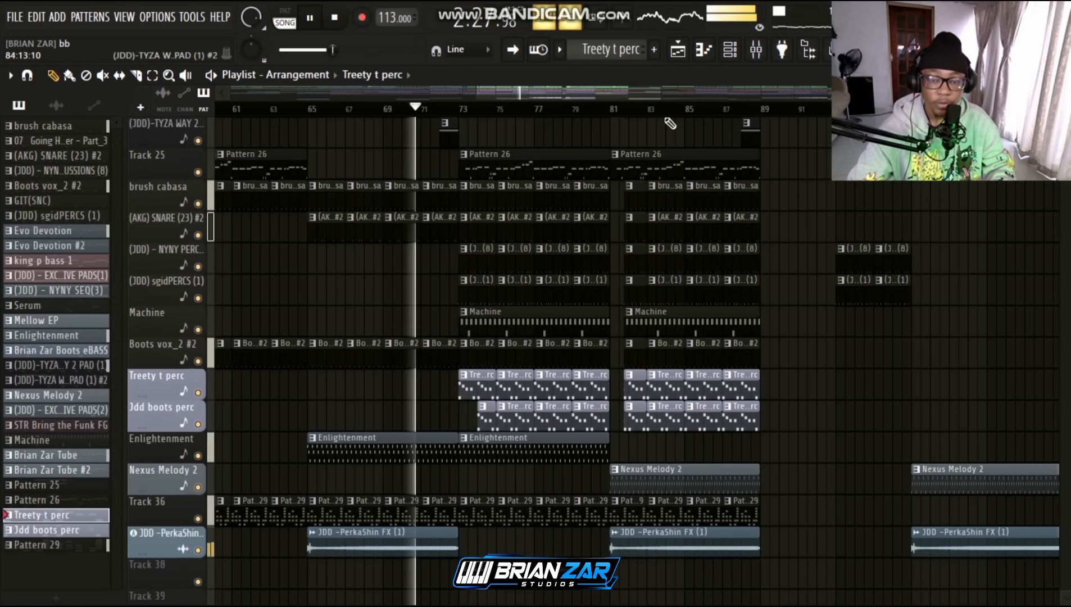
{"action": "scroll", "coordinate": [613, 94], "scroll_direction": "up", "scroll_amount": 4}
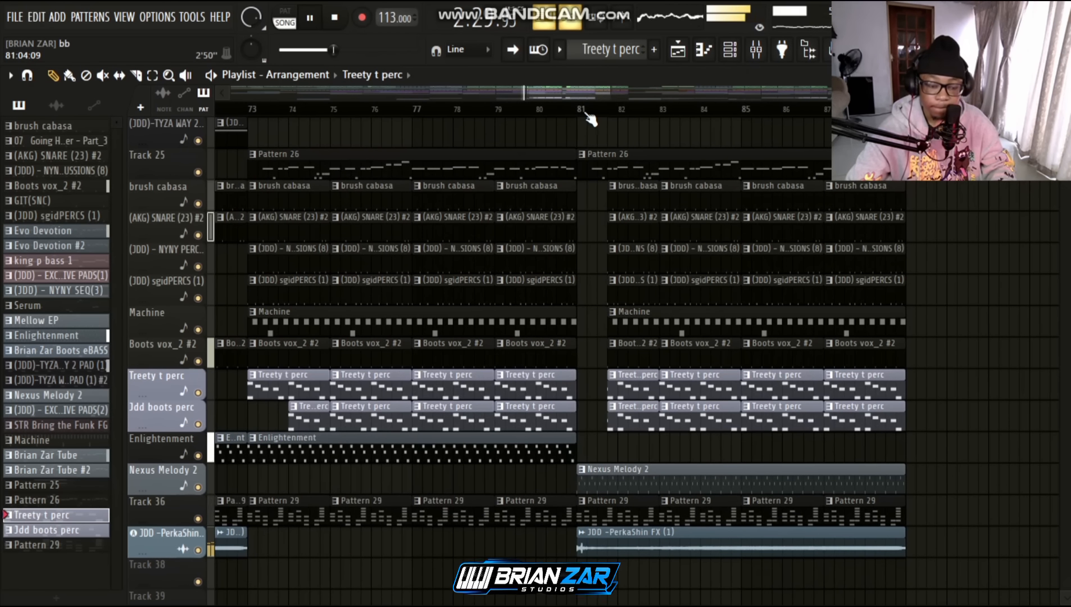
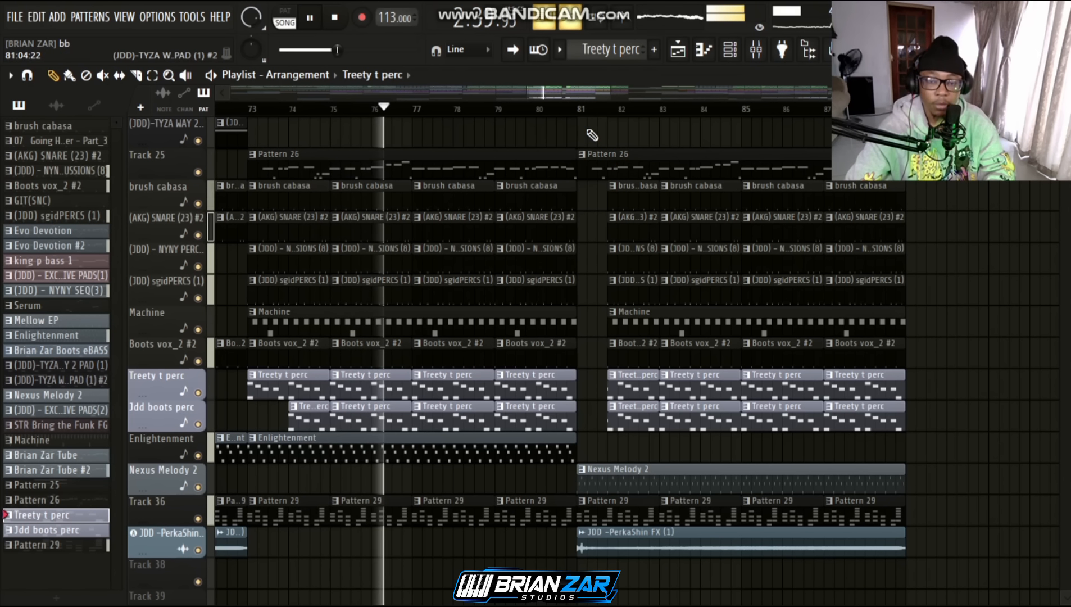
{"action": "left_click_drag", "start_coordinate": [581, 98], "coordinate": [599, 101]}
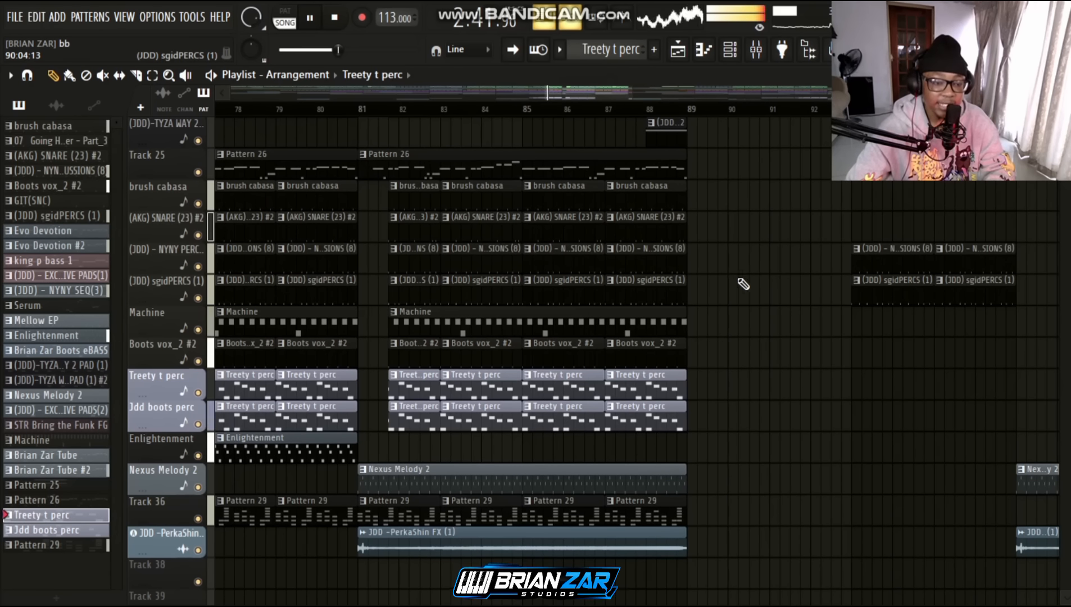
Examine the clips of the upper playlist tracks while the song plays through the bar 81 transition, then stop playback.
{"action": "scroll", "coordinate": [595, 118], "scroll_direction": "down", "scroll_amount": 2}
{"action": "scroll", "coordinate": [646, 187], "scroll_direction": "up", "scroll_amount": 3}
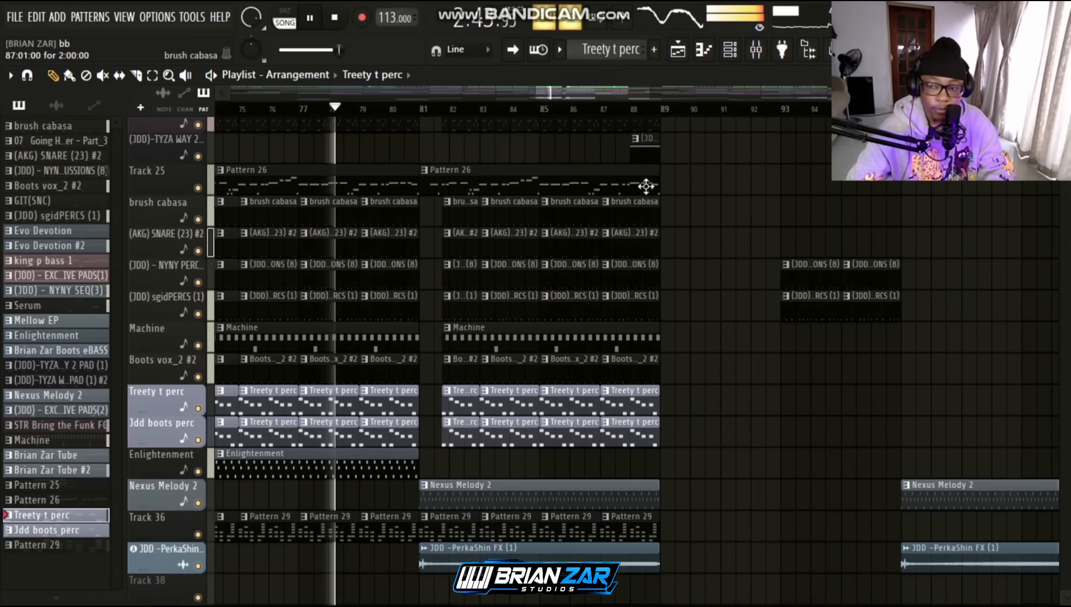
{"action": "scroll", "coordinate": [648, 186], "scroll_direction": "up", "scroll_amount": 6}
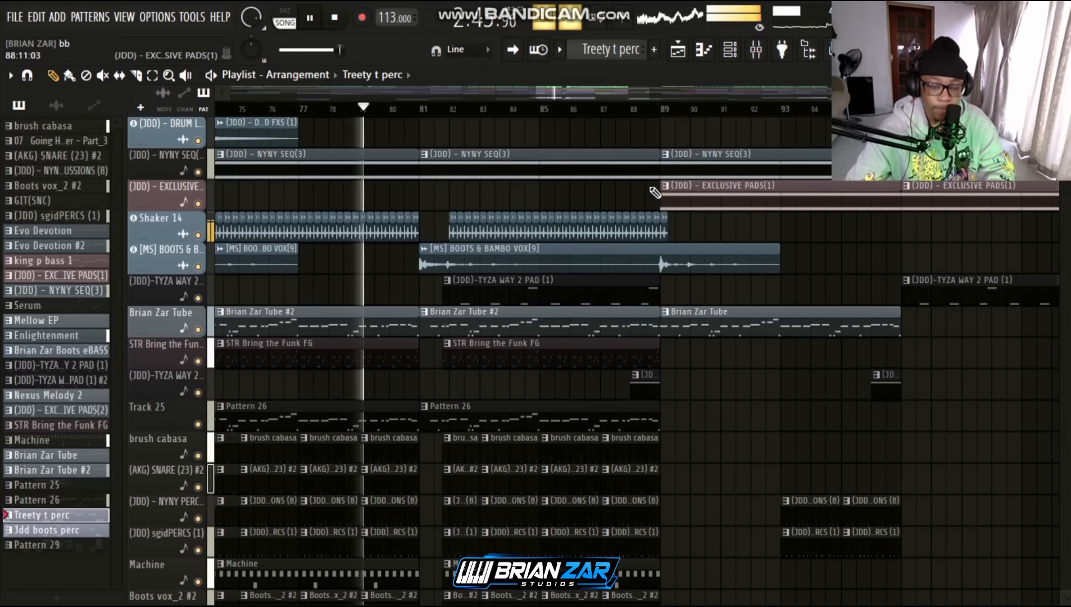
{"action": "scroll", "coordinate": [648, 187], "scroll_direction": "up", "scroll_amount": 6}
{"action": "scroll", "coordinate": [647, 186], "scroll_direction": "up", "scroll_amount": 4}
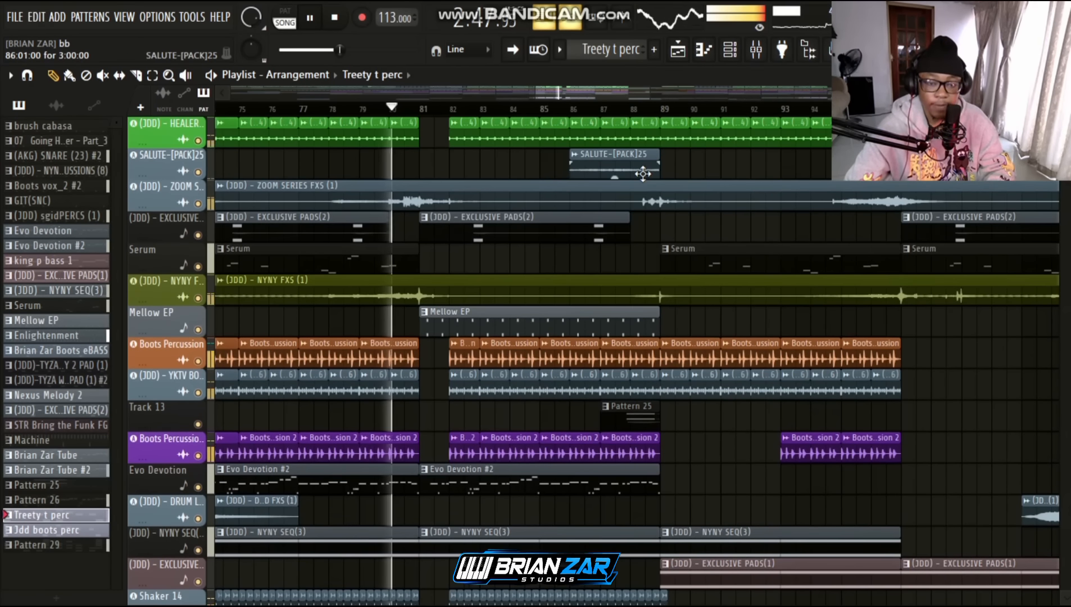
{"action": "scroll", "coordinate": [643, 172], "scroll_direction": "down", "scroll_amount": 5}
{"action": "scroll", "coordinate": [639, 166], "scroll_direction": "down", "scroll_amount": 3}
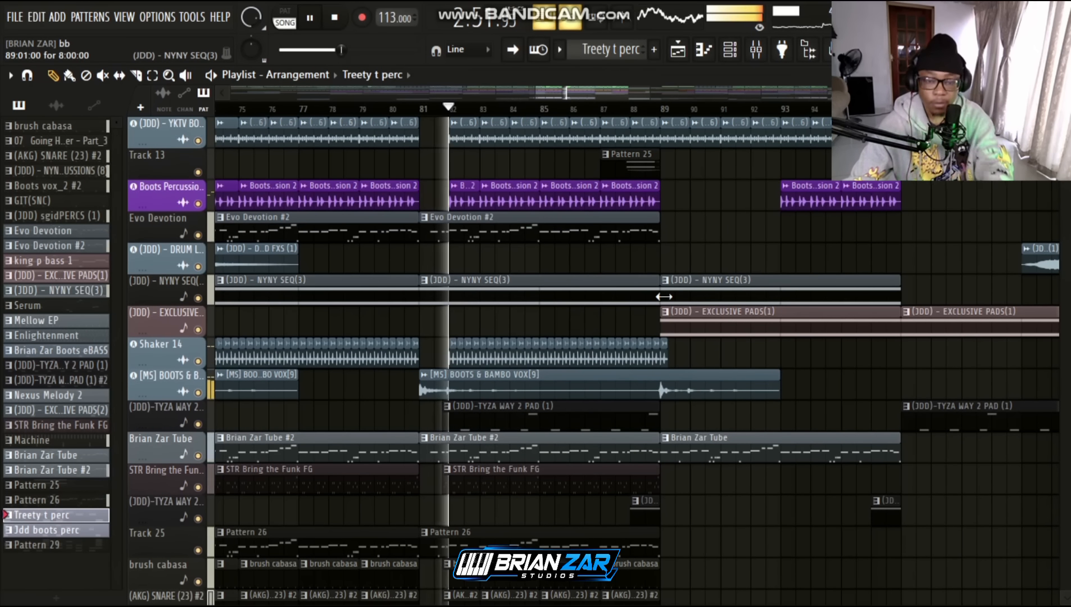
{"action": "key", "text": "space"}
Open the Nexus Melody 2 clip at bar 81 in the piano roll and examine its repeating short notes.
{"action": "scroll", "coordinate": [534, 279], "scroll_direction": "down", "scroll_amount": 11}
{"action": "scroll", "coordinate": [534, 279], "scroll_direction": "down", "scroll_amount": 5}
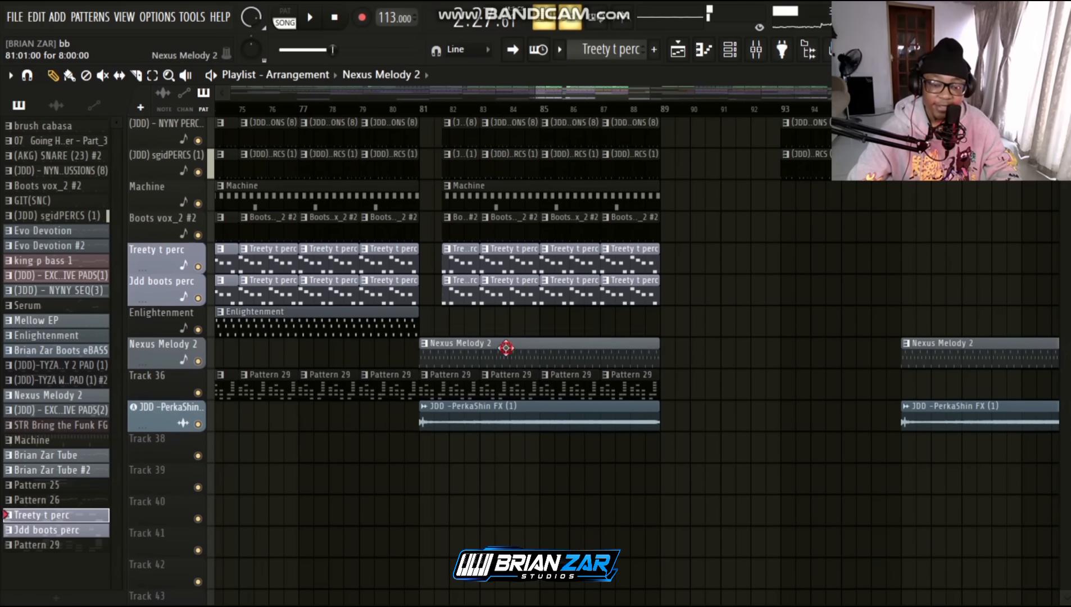
{"action": "double_click", "coordinate": [506, 349]}
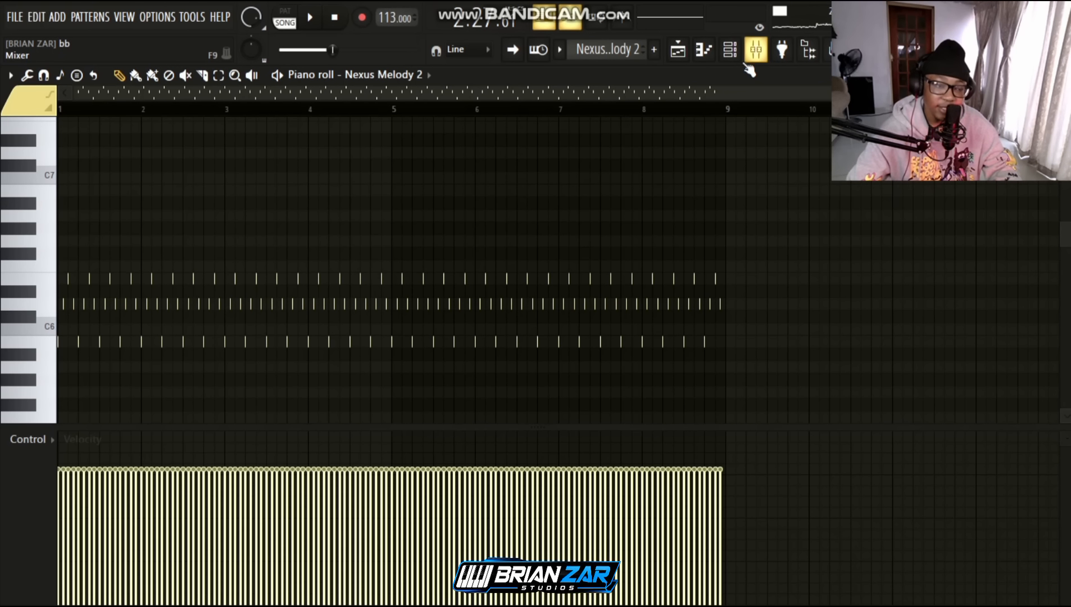
{"action": "scroll", "coordinate": [533, 105], "scroll_direction": "up", "scroll_amount": 5}
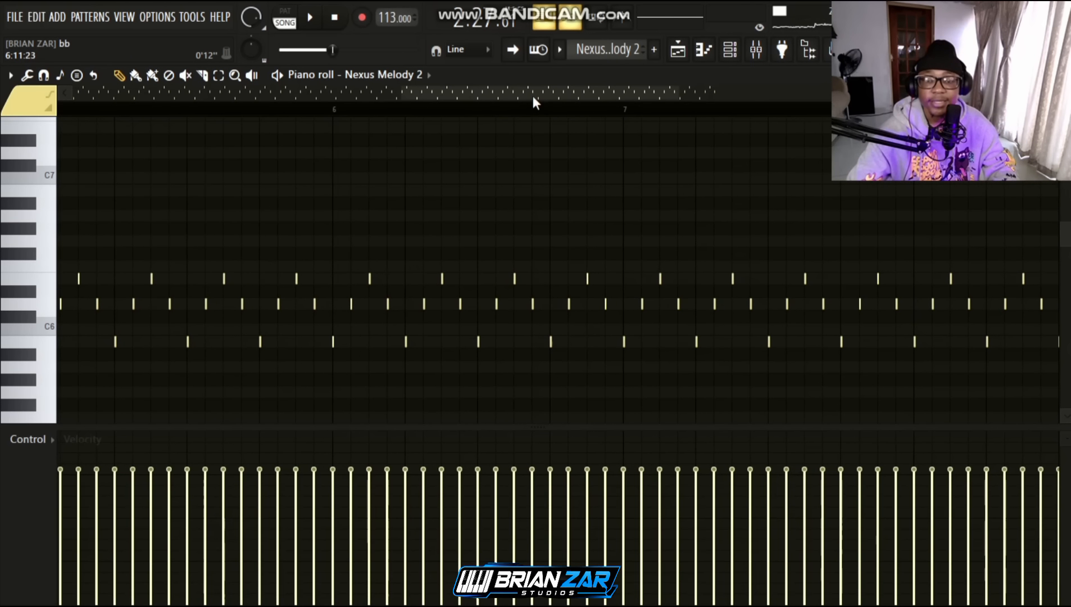
{"action": "left_click_drag", "start_coordinate": [532, 94], "coordinate": [226, 107]}
{"action": "scroll", "coordinate": [259, 121], "scroll_direction": "down", "scroll_amount": 3}
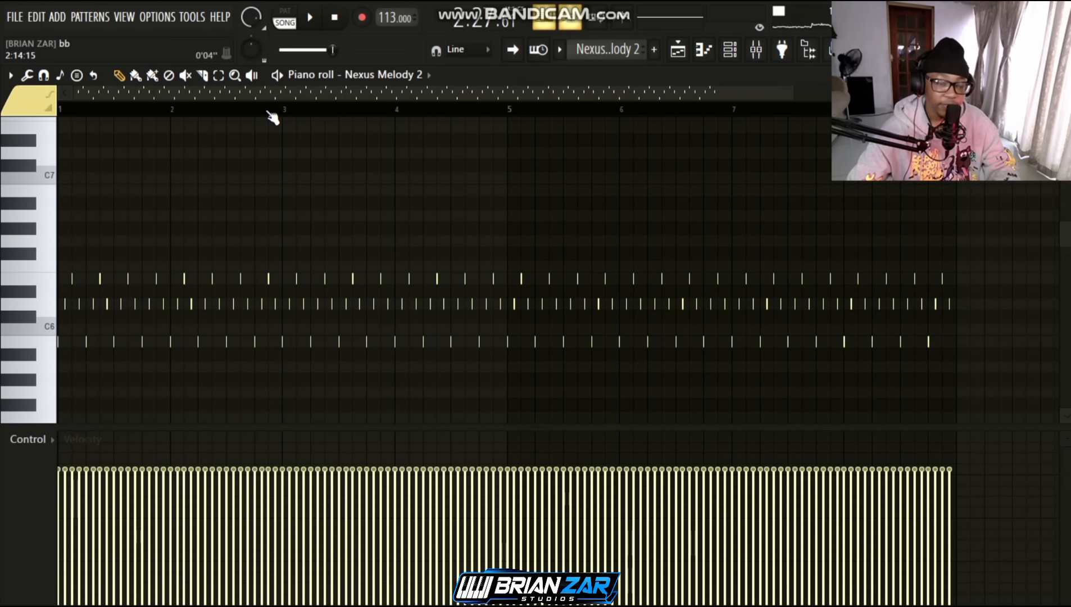
{"action": "scroll", "coordinate": [273, 117], "scroll_direction": "down", "scroll_amount": 2}
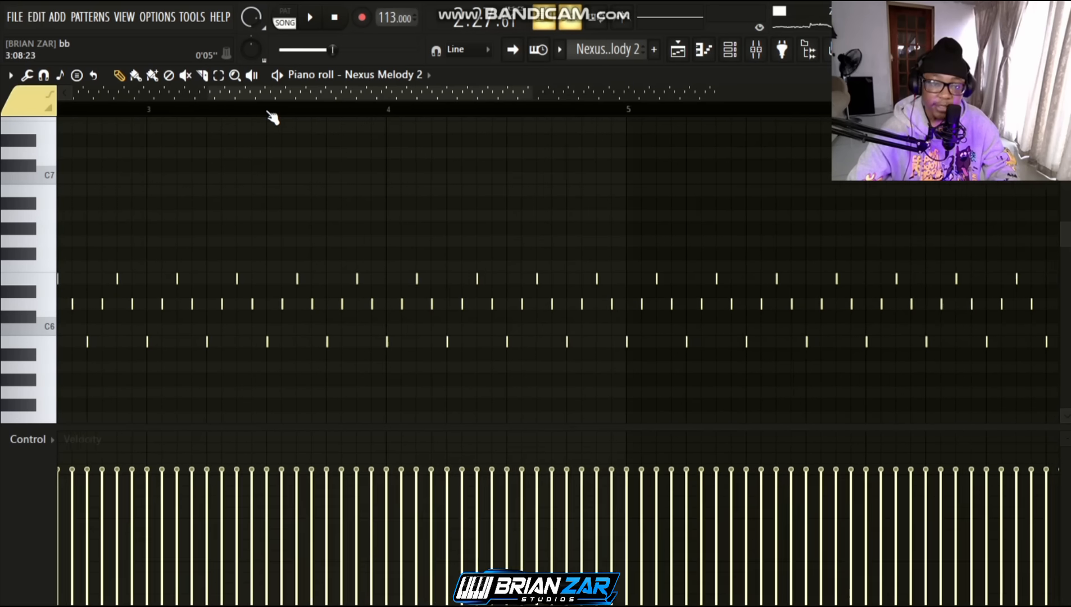
{"action": "scroll", "coordinate": [277, 110], "scroll_direction": "down", "scroll_amount": 1}
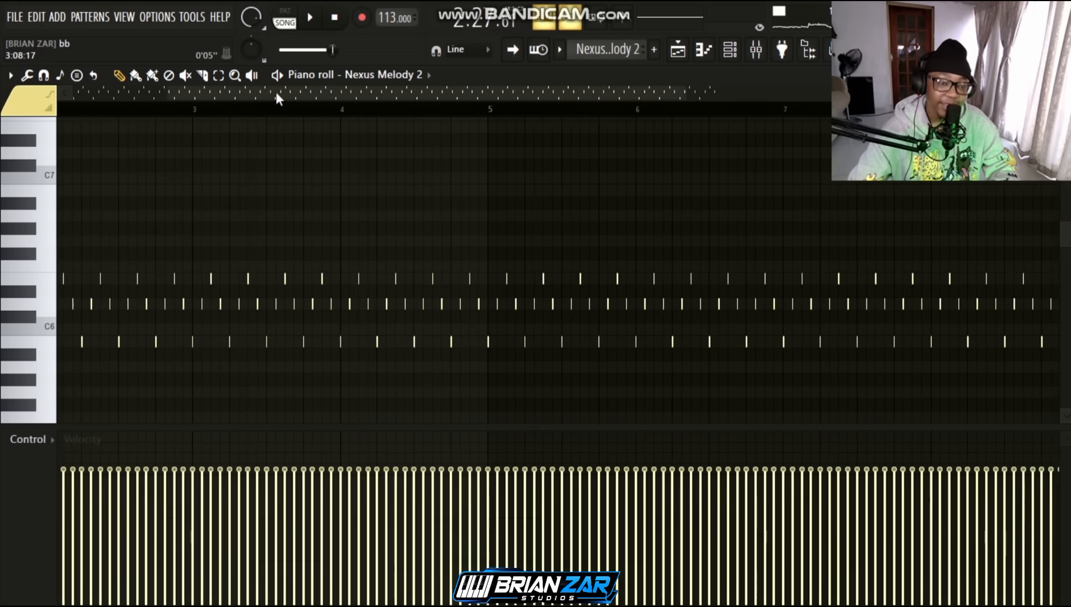
{"action": "scroll", "coordinate": [229, 115], "scroll_direction": "up", "scroll_amount": 1}
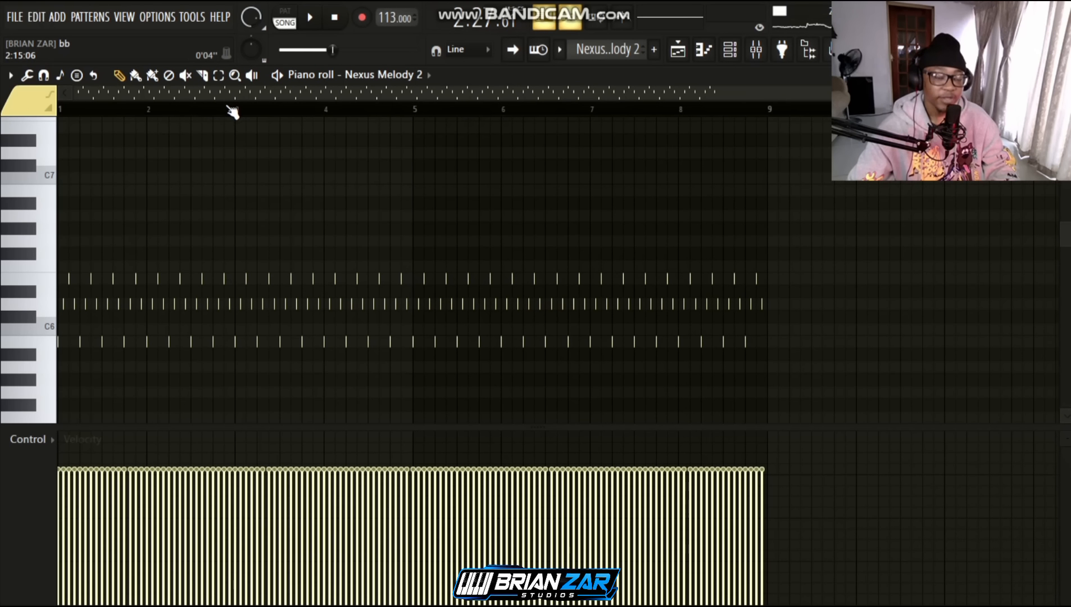
Play the Nexus Melody 2 pattern on its own while viewing its notes at different magnifications.
{"action": "left_click", "coordinate": [276, 75]}
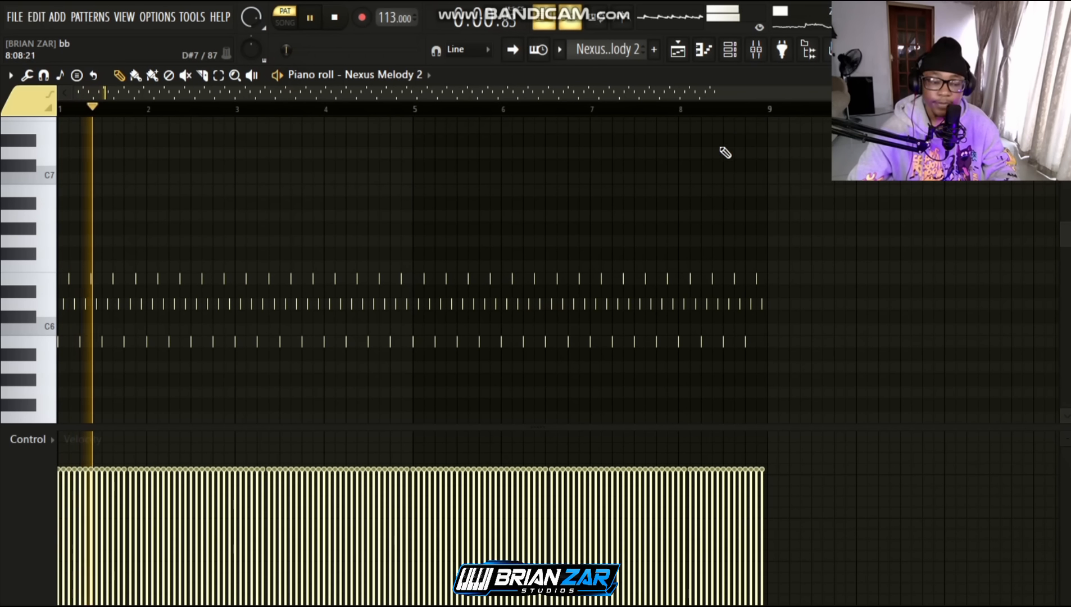
{"action": "scroll", "coordinate": [687, 168], "scroll_direction": "down", "scroll_amount": 1}
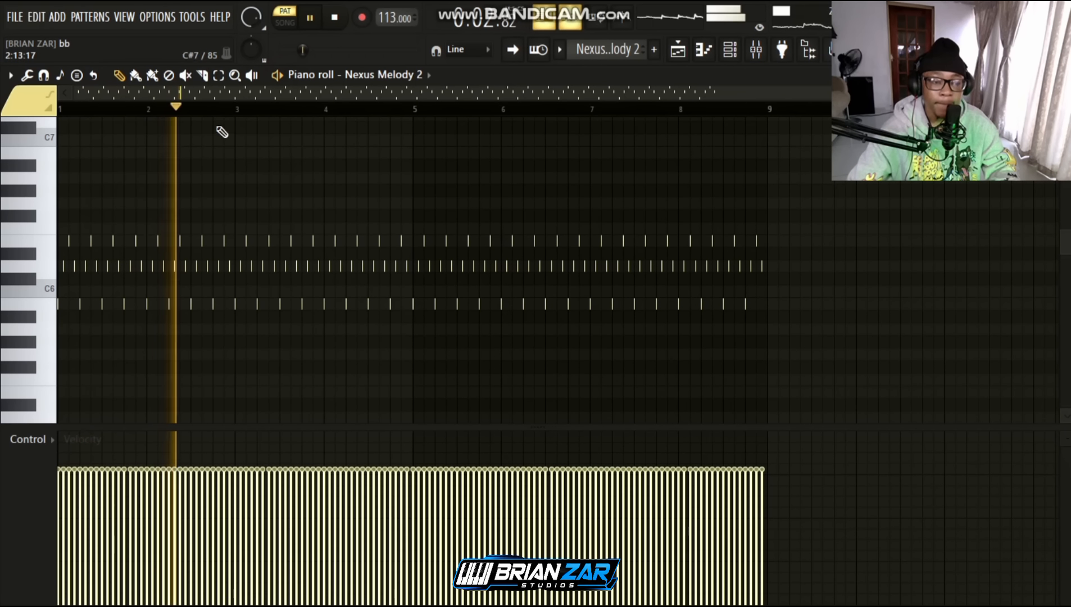
{"action": "scroll", "coordinate": [207, 111], "scroll_direction": "up", "scroll_amount": 5}
{"action": "scroll", "coordinate": [238, 118], "scroll_direction": "down", "scroll_amount": 5}
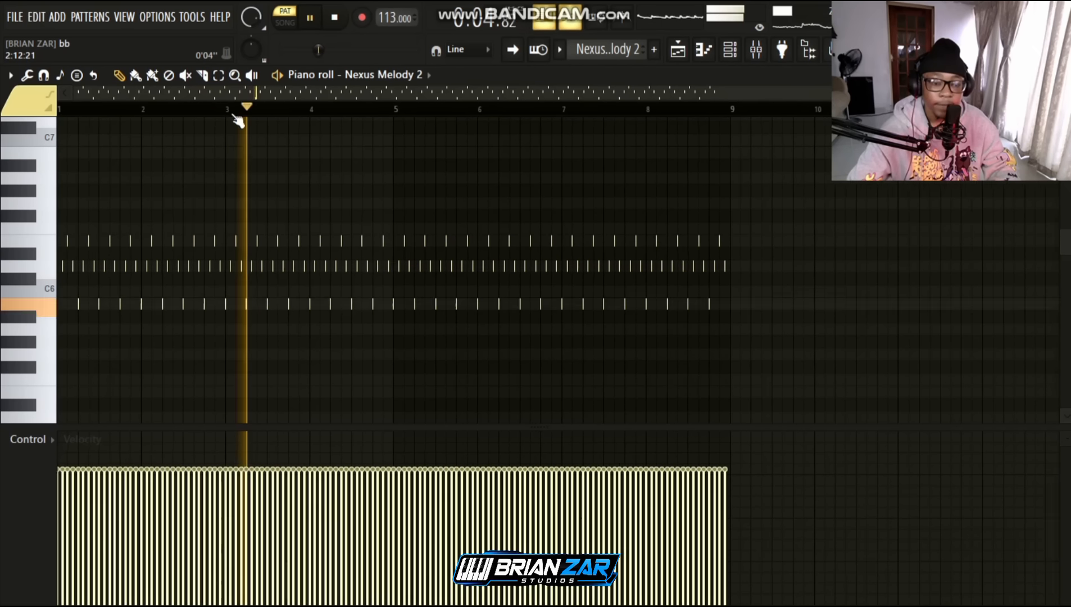
Open the Nexus Melody 2 channel's instrument to inspect its SQ Escape preset, stop playback and close the plugin.
{"action": "left_click", "coordinate": [729, 49]}
{"action": "left_click", "coordinate": [143, 391]}
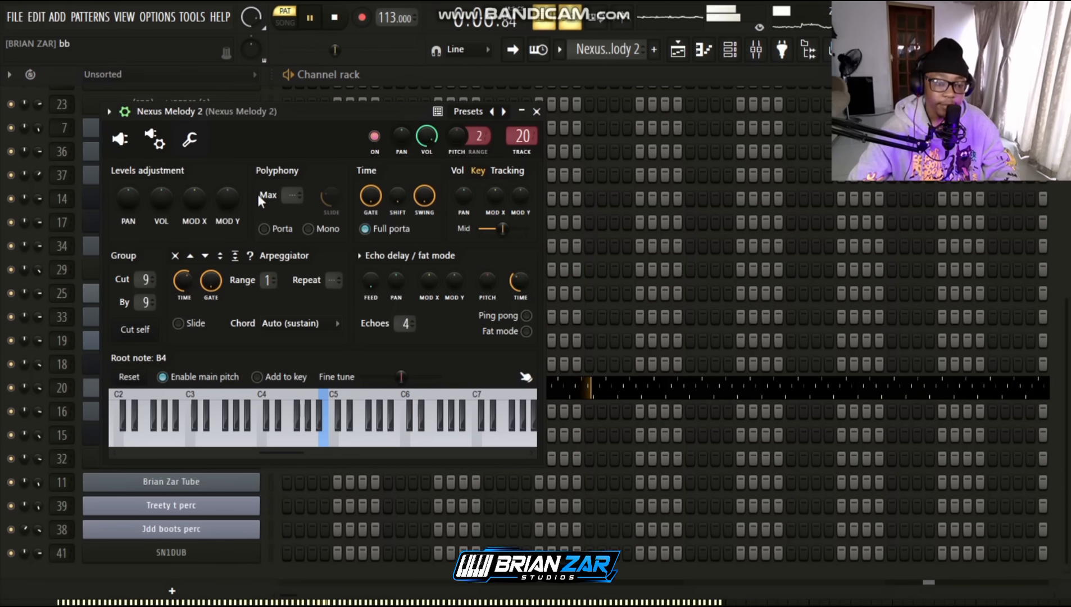
{"action": "left_click_drag", "start_coordinate": [280, 80], "coordinate": [292, 63]}
{"action": "left_click", "coordinate": [150, 101]}
{"action": "key", "text": "space"}
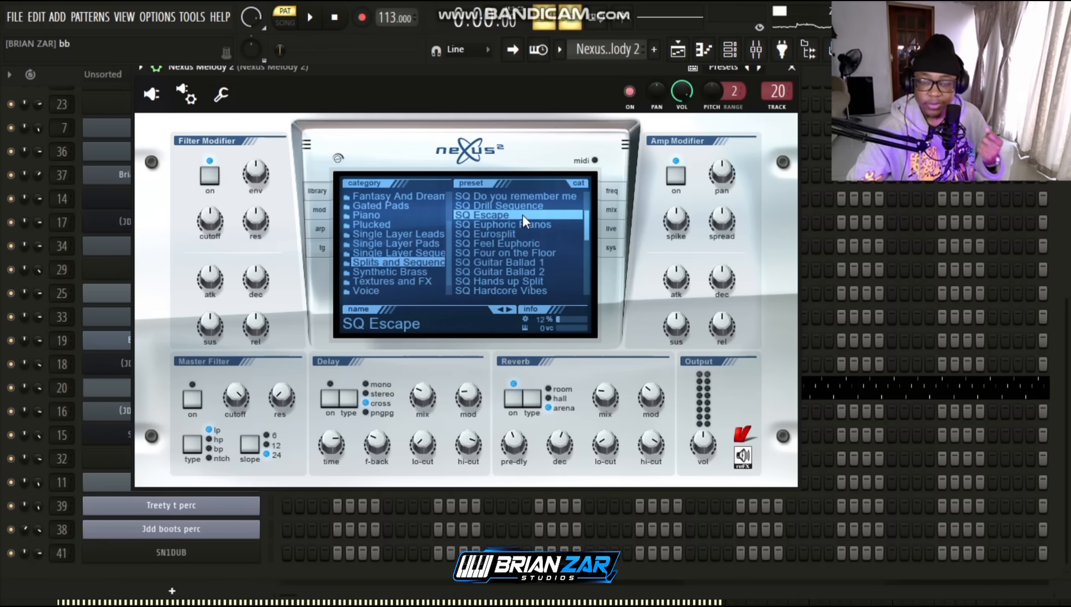
{"action": "key", "text": "Escape"}
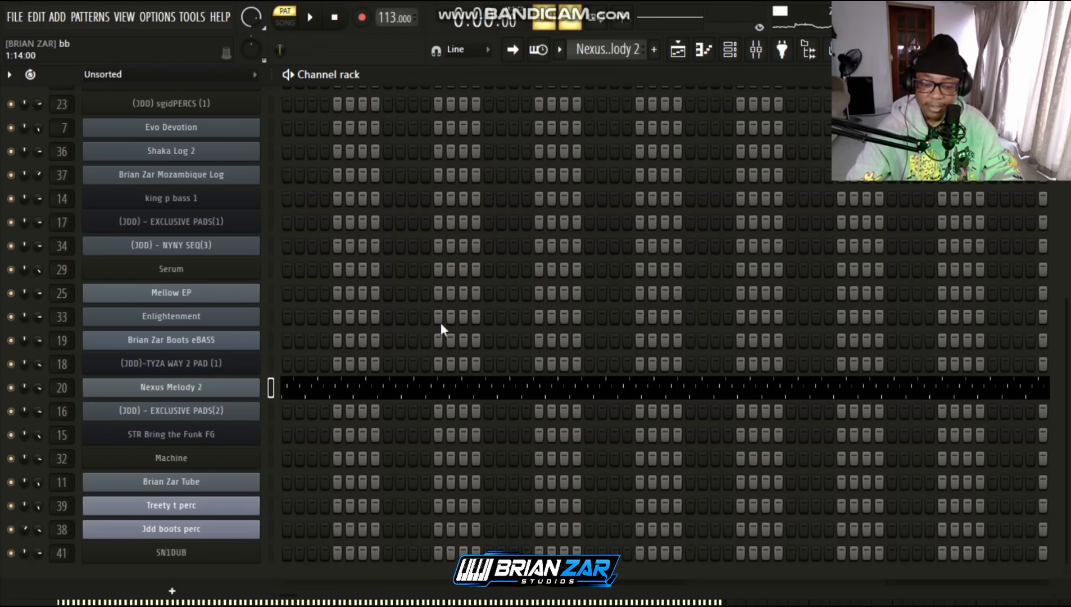
Replay the Nexus Melody 2 pattern in the piano roll, then stop and return to the playlist.
{"action": "key", "text": "F7"}
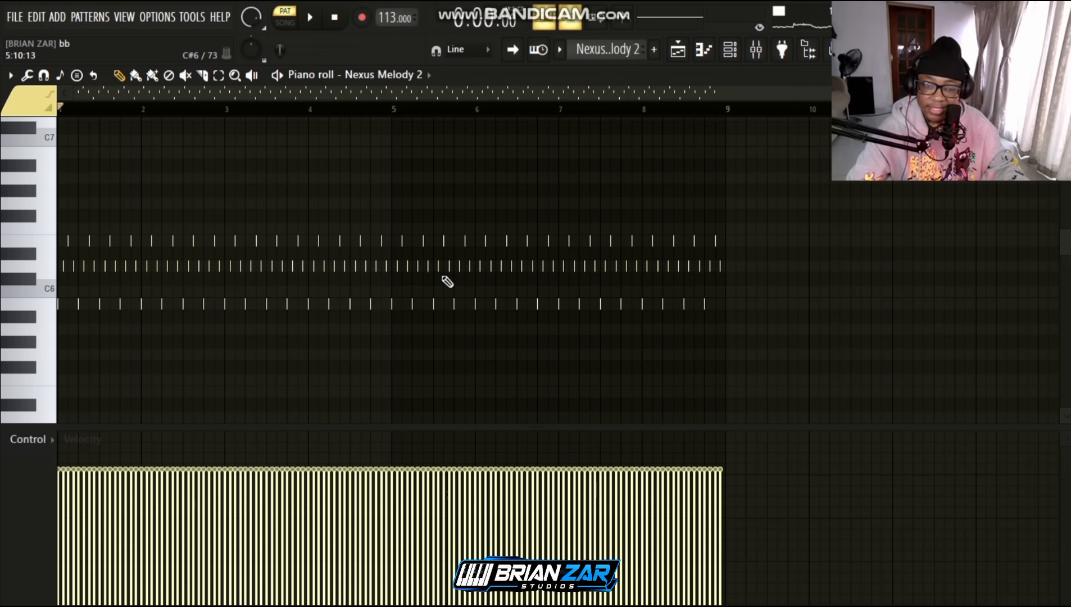
{"action": "key", "text": "space"}
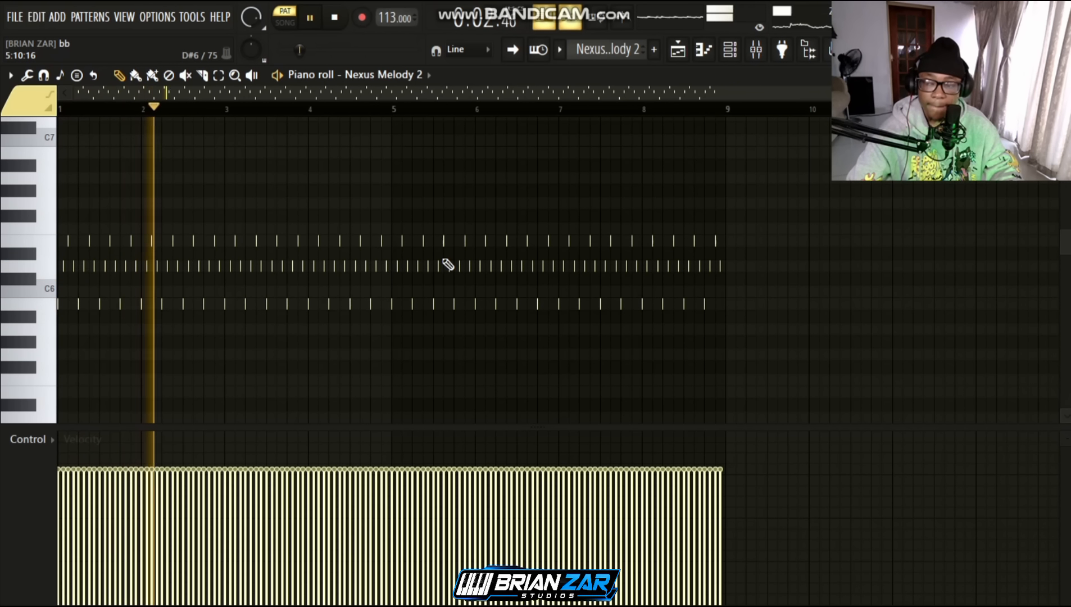
{"action": "key", "text": "F5"}
Play the full arrangement from about bar 80 to hear Nexus Melody 2 in context through bar 89.
{"action": "scroll", "coordinate": [440, 138], "scroll_direction": "down", "scroll_amount": 2}
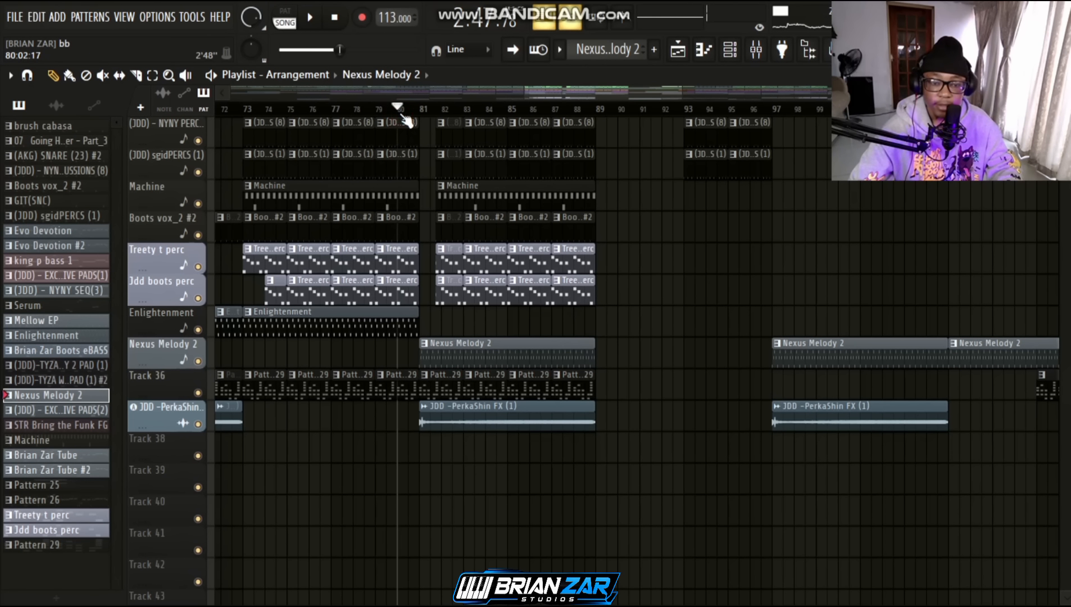
{"action": "key", "text": "space"}
{"action": "scroll", "coordinate": [645, 148], "scroll_direction": "up", "scroll_amount": 2}
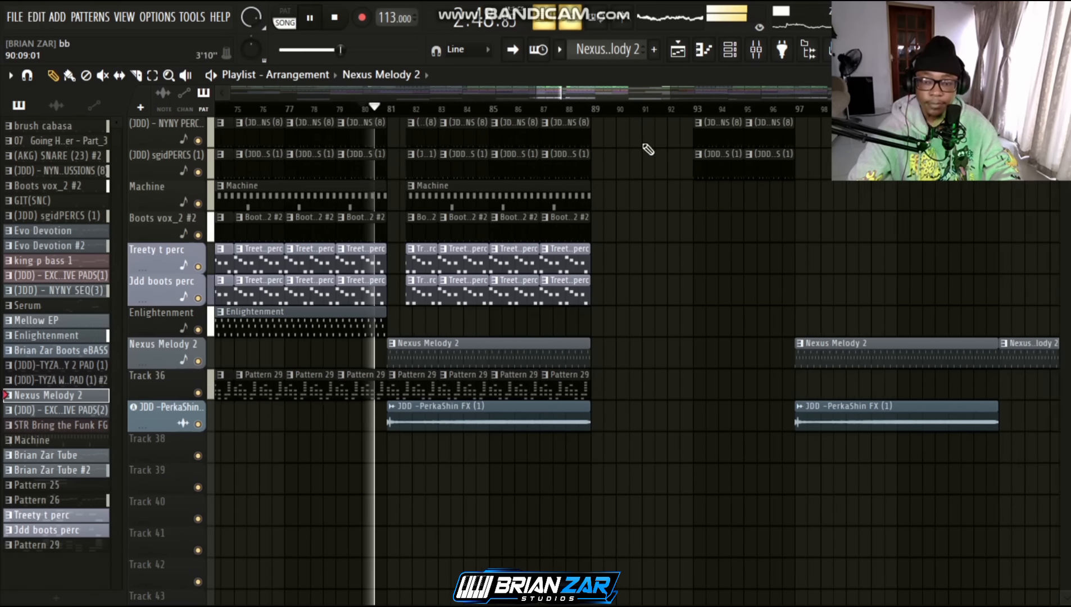
{"action": "scroll", "coordinate": [664, 206], "scroll_direction": "up", "scroll_amount": 2}
{"action": "scroll", "coordinate": [665, 206], "scroll_direction": "up", "scroll_amount": 1}
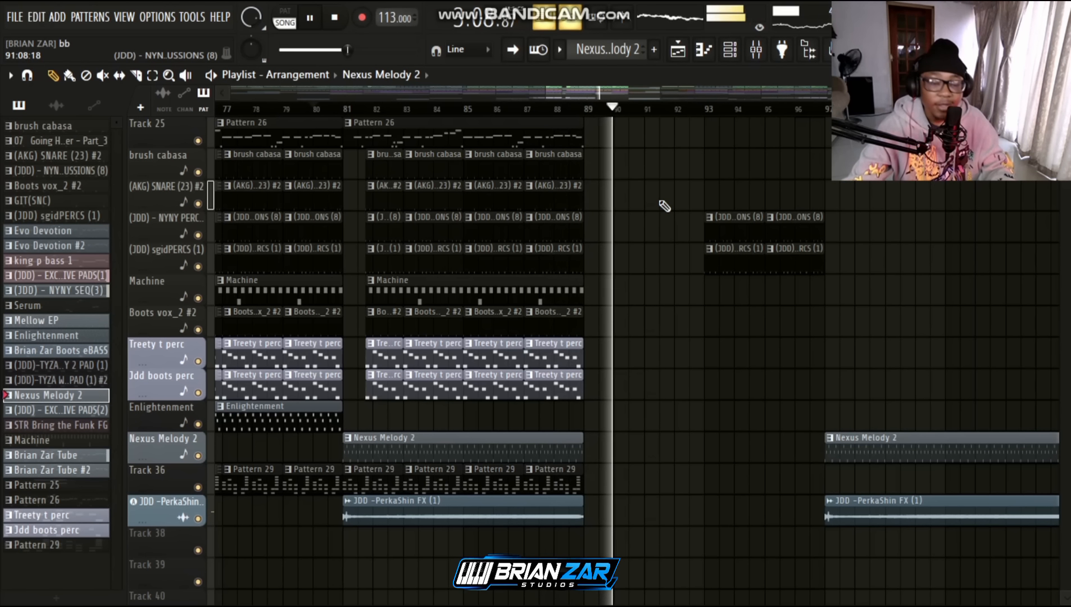
Stop playback and survey the layout of the whole arrangement across the upper playlist tracks from bar 1.
{"action": "scroll", "coordinate": [652, 169], "scroll_direction": "down", "scroll_amount": 5}
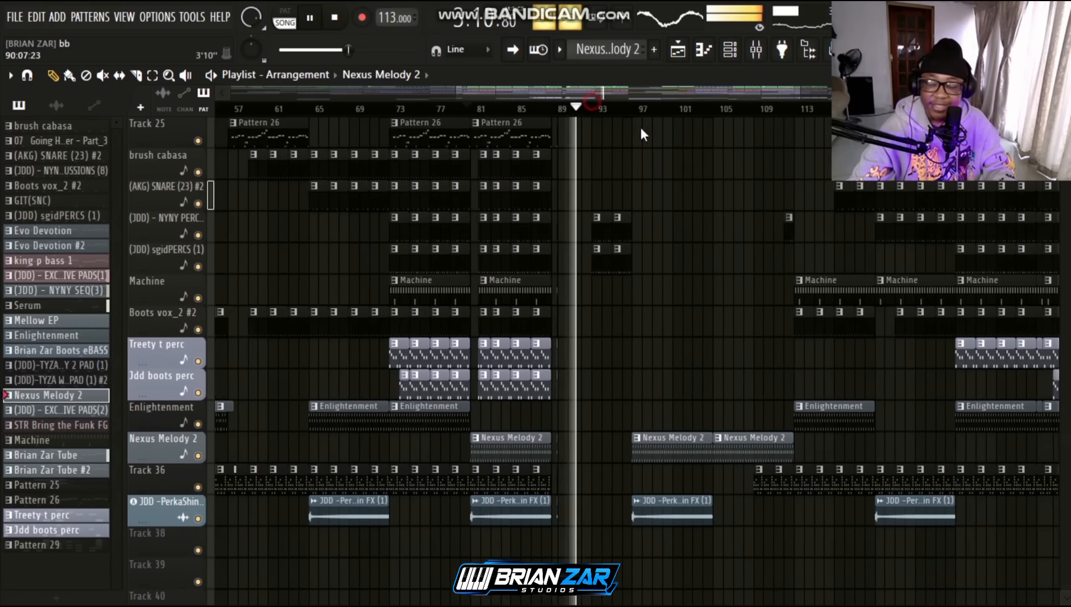
{"action": "left_click_drag", "start_coordinate": [643, 134], "coordinate": [672, 171]}
{"action": "scroll", "coordinate": [618, 262], "scroll_direction": "up", "scroll_amount": 1}
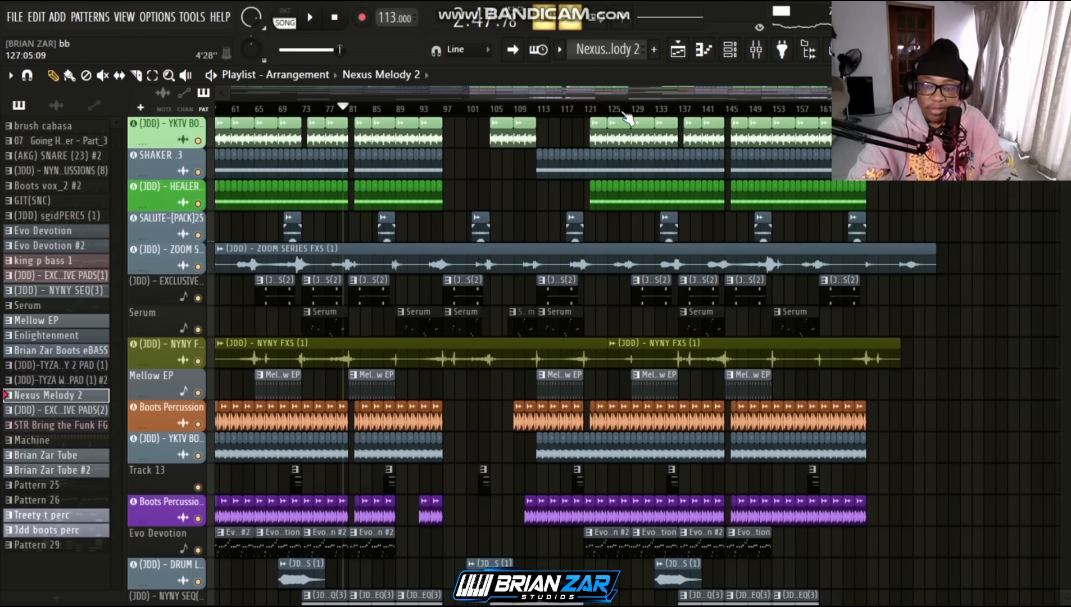
{"action": "scroll", "coordinate": [598, 98], "scroll_direction": "up", "scroll_amount": 3}
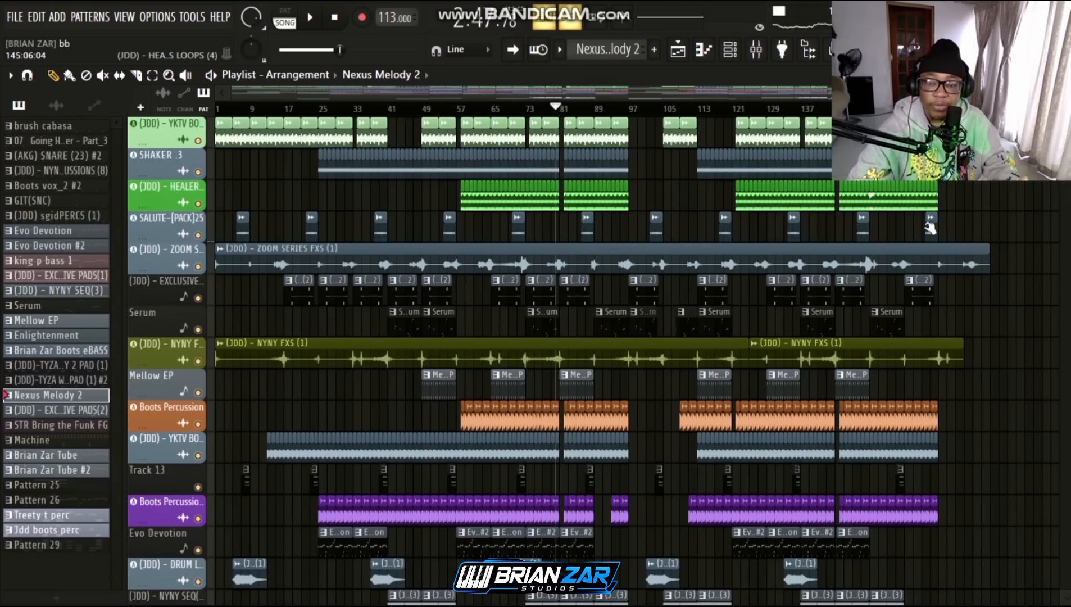
{"action": "scroll", "coordinate": [927, 226], "scroll_direction": "up", "scroll_amount": 1}
{"action": "scroll", "coordinate": [779, 244], "scroll_direction": "down", "scroll_amount": 1}
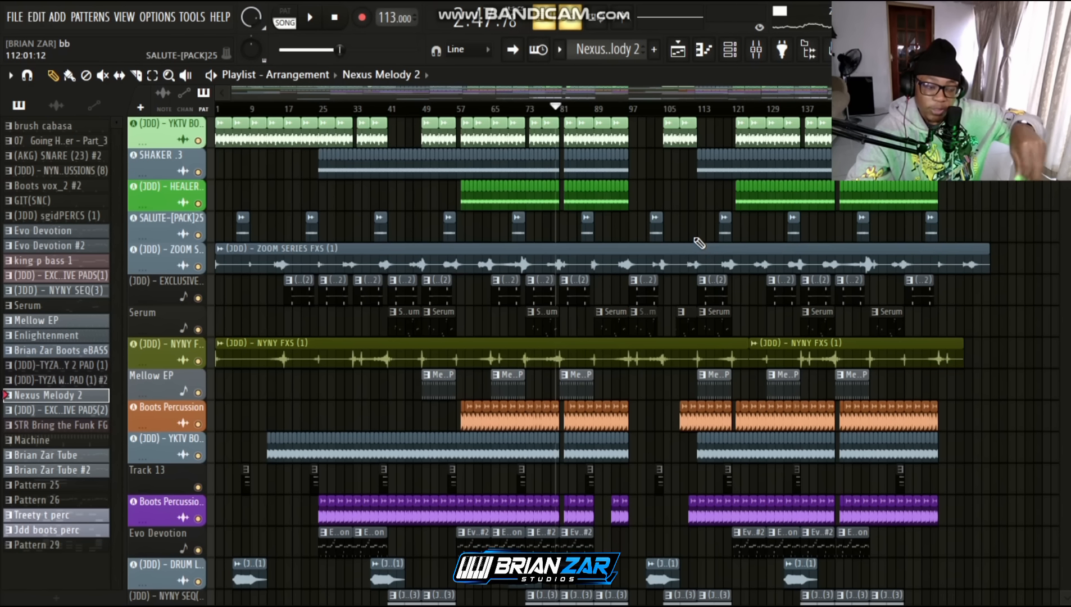
Survey the playlist from the upper percussion tracks down to the last used track, the PerkaShin audio clips.
{"action": "scroll", "coordinate": [666, 246], "scroll_direction": "down", "scroll_amount": 8}
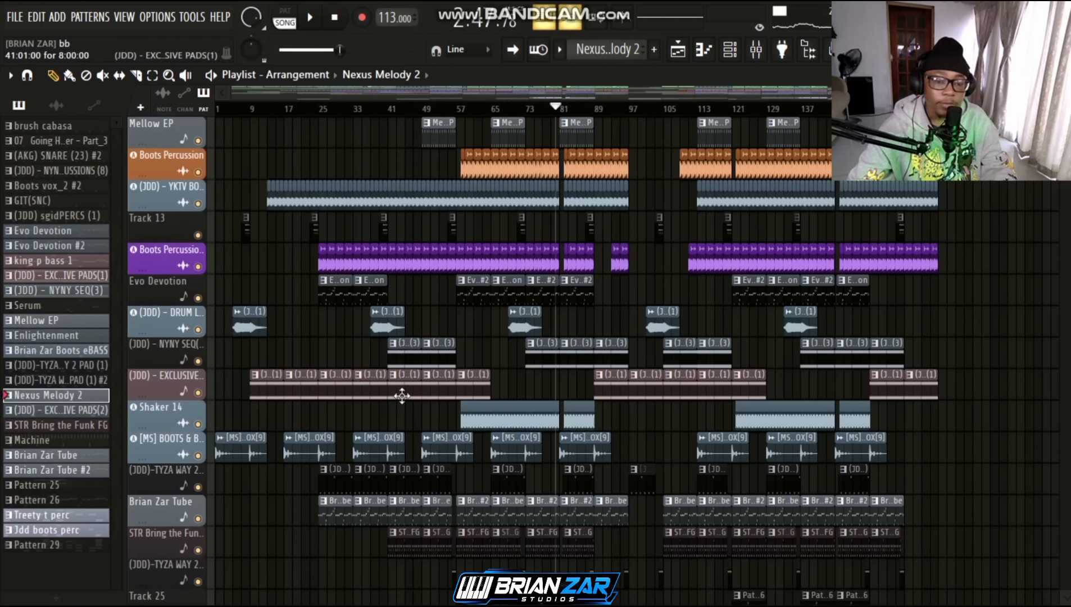
{"action": "scroll", "coordinate": [401, 396], "scroll_direction": "up", "scroll_amount": 9}
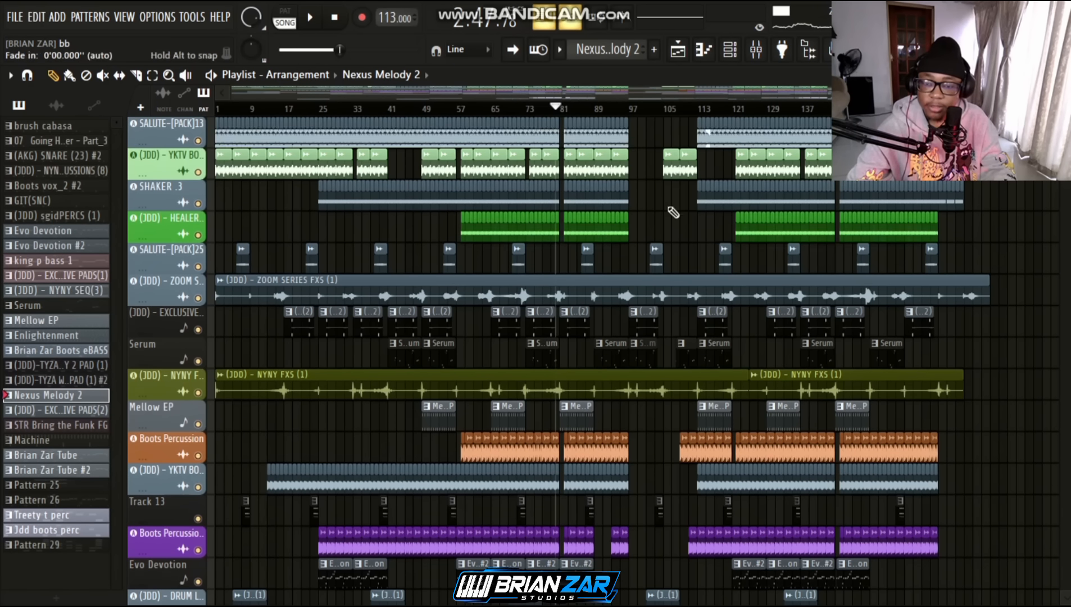
{"action": "scroll", "coordinate": [663, 248], "scroll_direction": "down", "scroll_amount": 20}
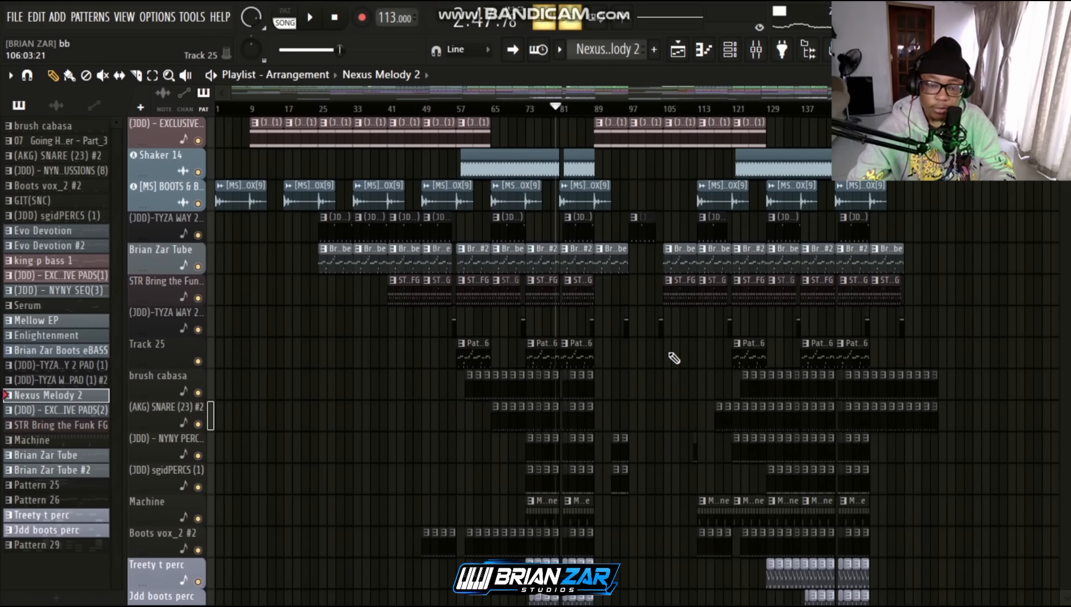
{"action": "scroll", "coordinate": [669, 358], "scroll_direction": "down", "scroll_amount": 5}
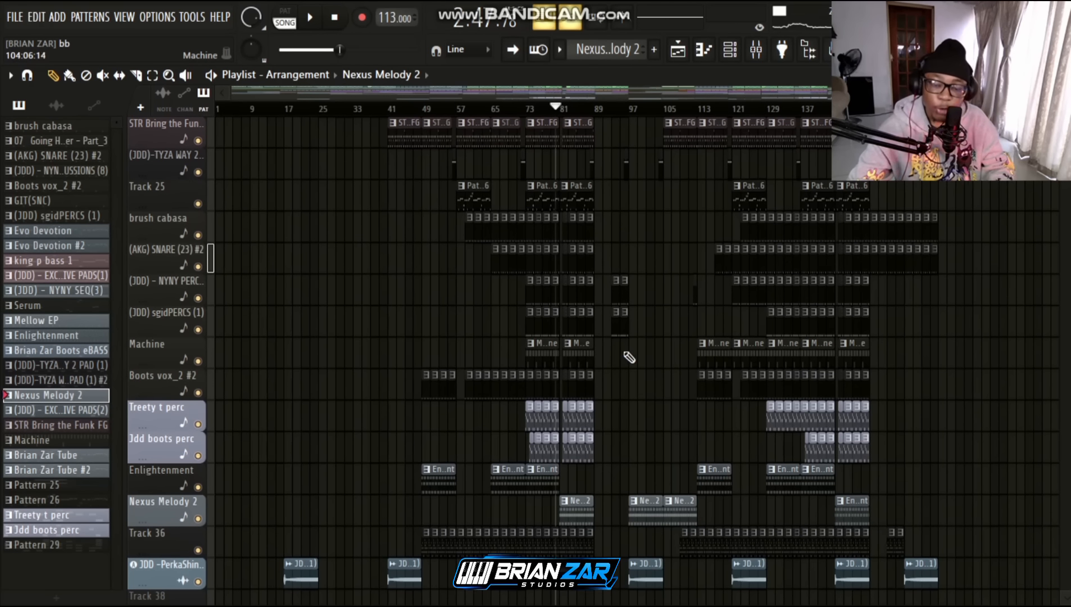
{"action": "scroll", "coordinate": [549, 331], "scroll_direction": "down", "scroll_amount": 5}
{"action": "scroll", "coordinate": [550, 334], "scroll_direction": "up", "scroll_amount": 1}
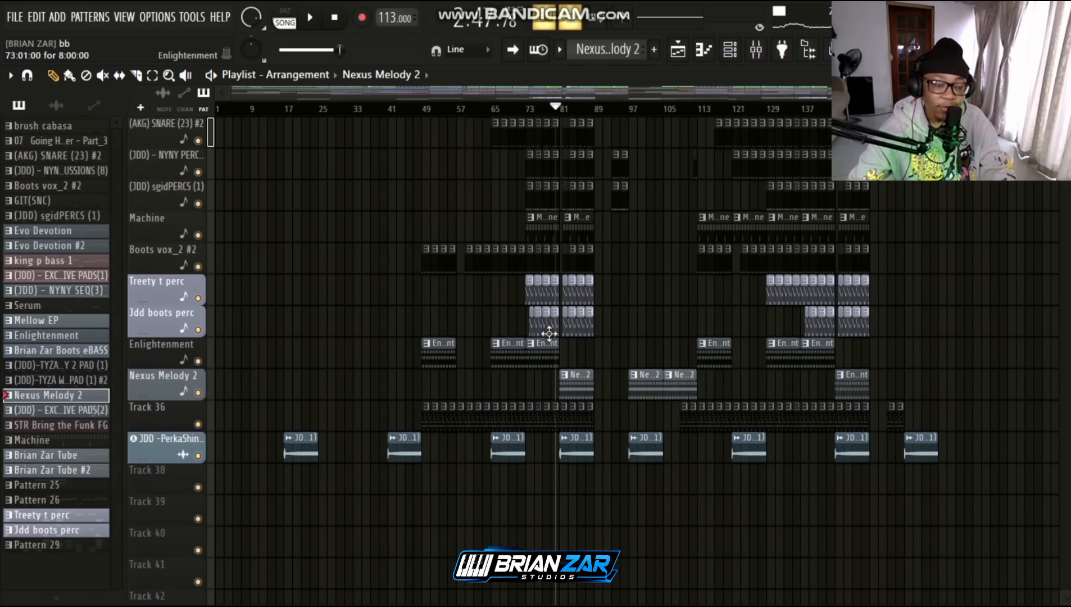
Review the arrangement again between its first and last tracks, comparing how the percussion, pad and melody layers are placed over time.
{"action": "scroll", "coordinate": [549, 333], "scroll_direction": "up", "scroll_amount": 7}
{"action": "scroll", "coordinate": [549, 333], "scroll_direction": "up", "scroll_amount": 10}
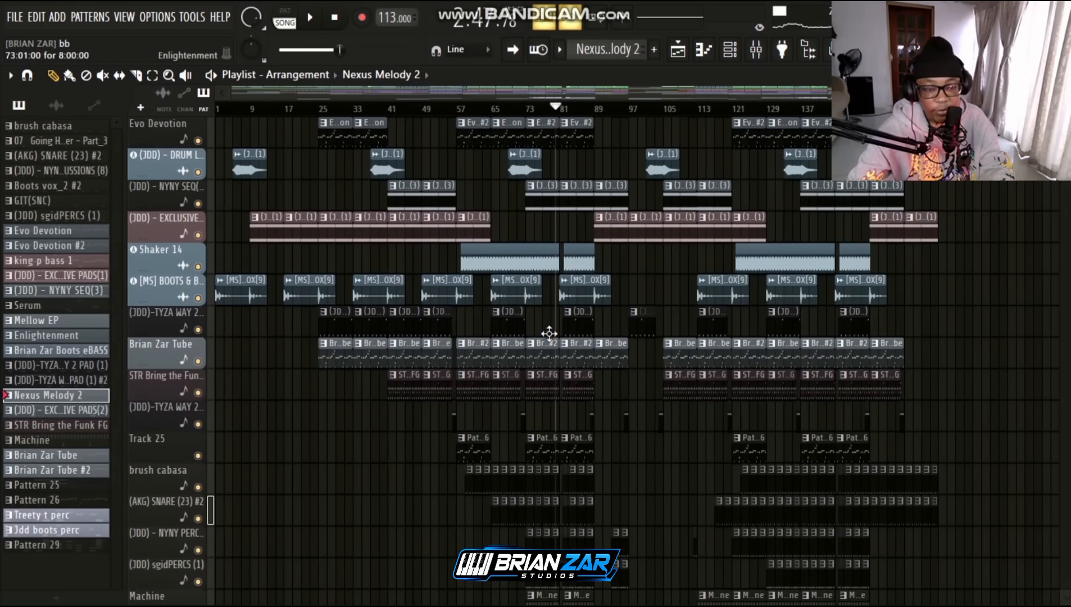
{"action": "scroll", "coordinate": [549, 333], "scroll_direction": "up", "scroll_amount": 3}
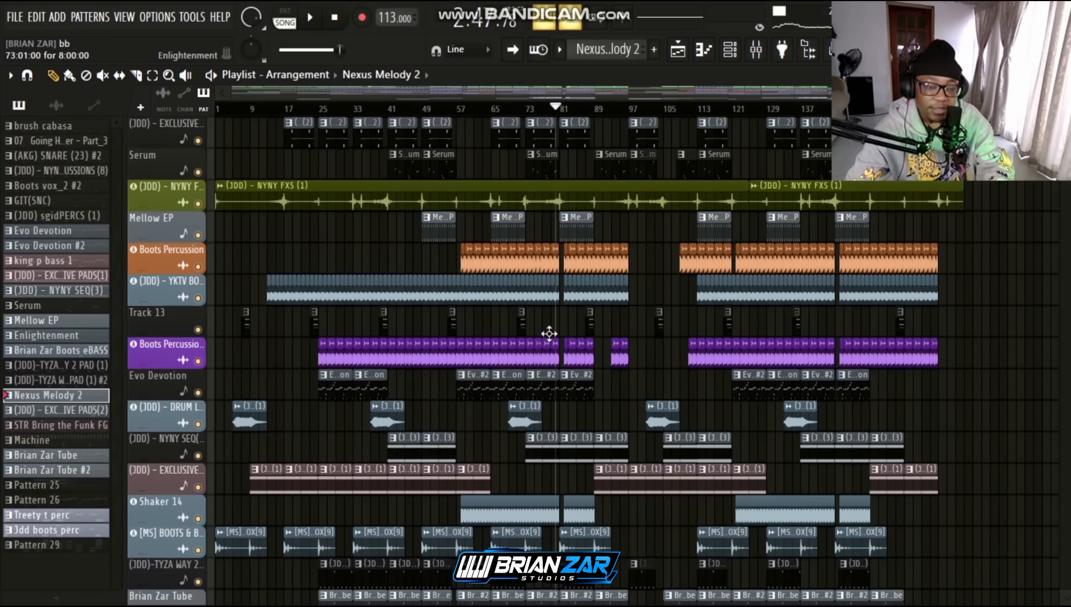
{"action": "scroll", "coordinate": [549, 333], "scroll_direction": "up", "scroll_amount": 3}
{"action": "scroll", "coordinate": [548, 333], "scroll_direction": "down", "scroll_amount": 13}
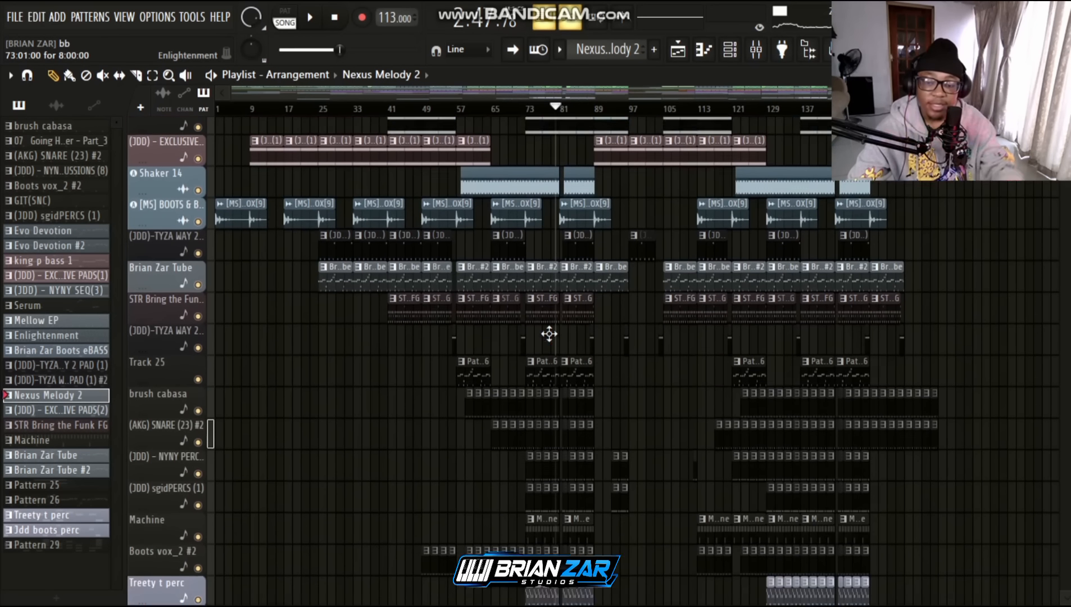
{"action": "scroll", "coordinate": [549, 333], "scroll_direction": "down", "scroll_amount": 1}
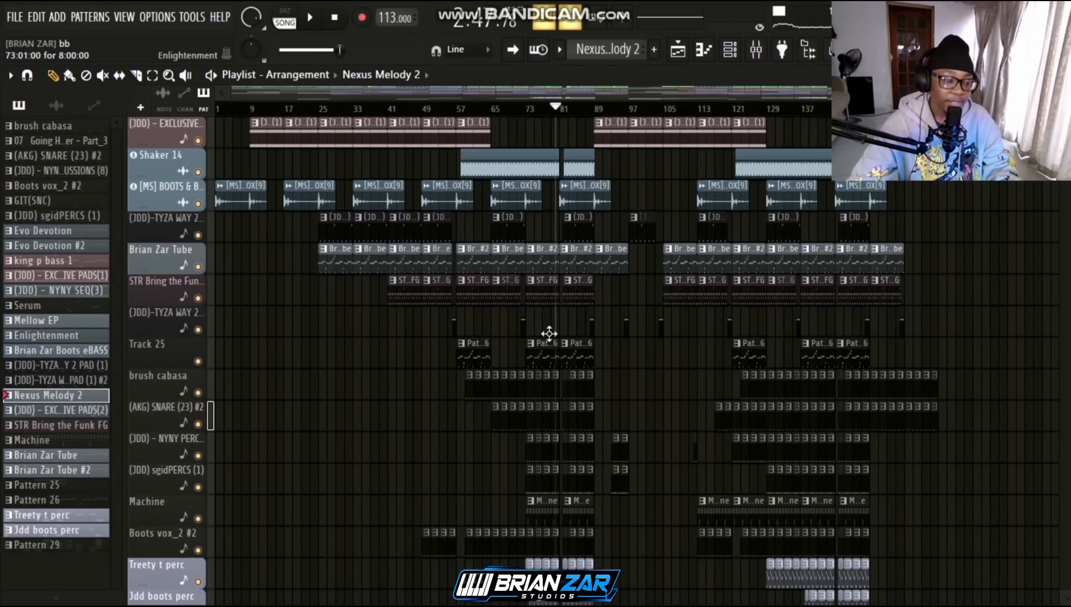
{"action": "scroll", "coordinate": [556, 291], "scroll_direction": "down", "scroll_amount": 3}
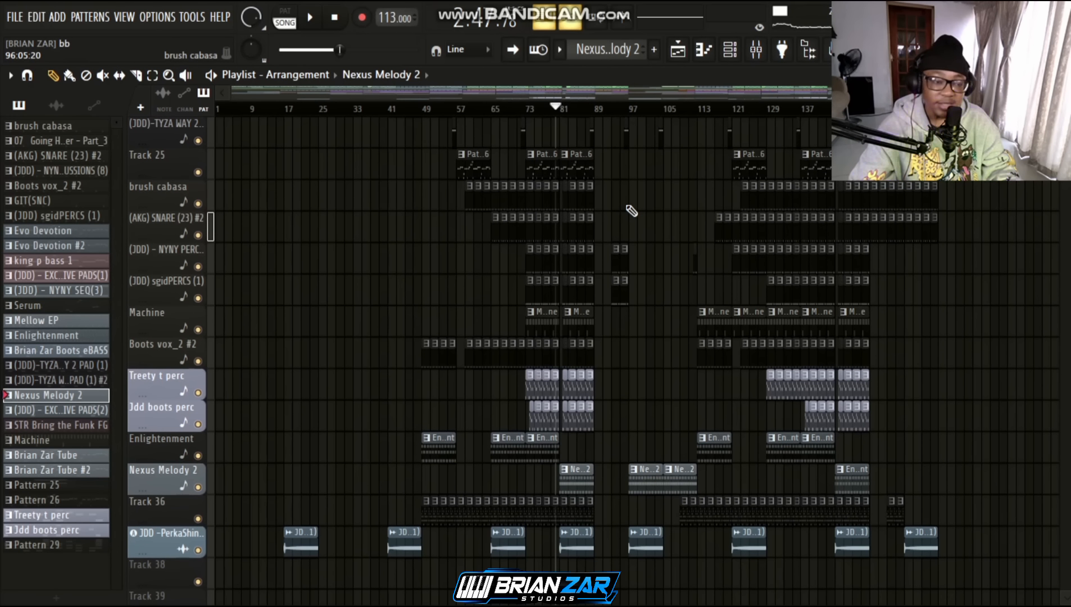
{"action": "scroll", "coordinate": [631, 211], "scroll_direction": "up", "scroll_amount": 3}
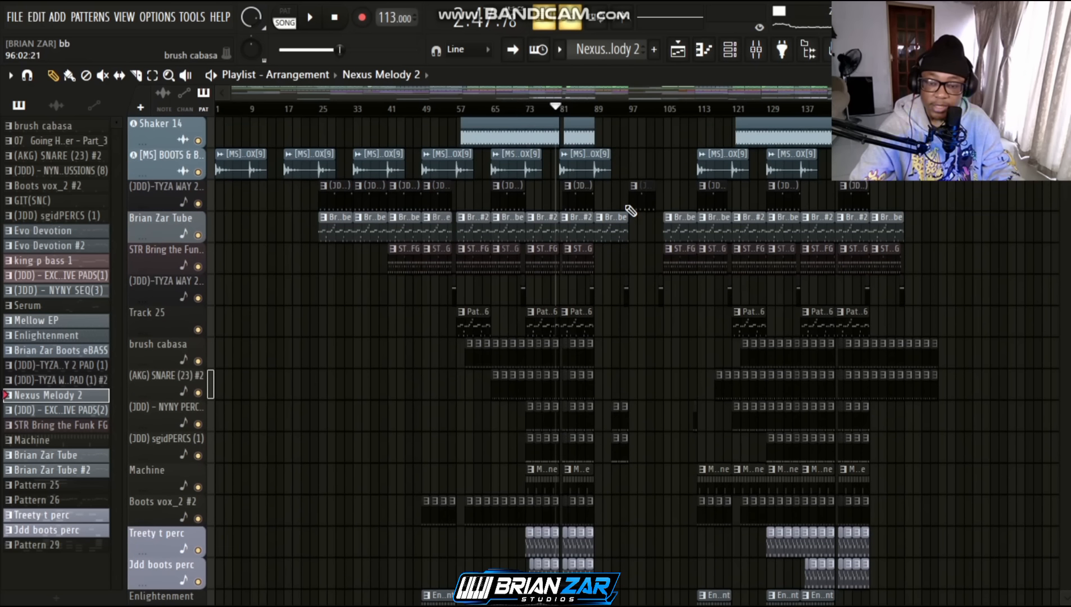
{"action": "scroll", "coordinate": [632, 210], "scroll_direction": "up", "scroll_amount": 3}
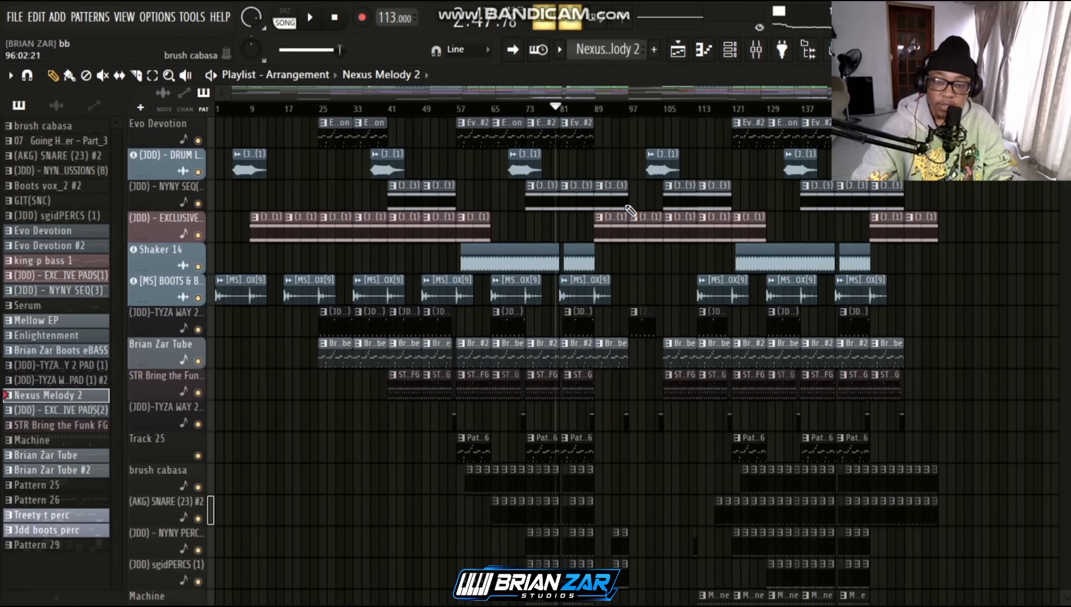
{"action": "scroll", "coordinate": [632, 211], "scroll_direction": "up", "scroll_amount": 10}
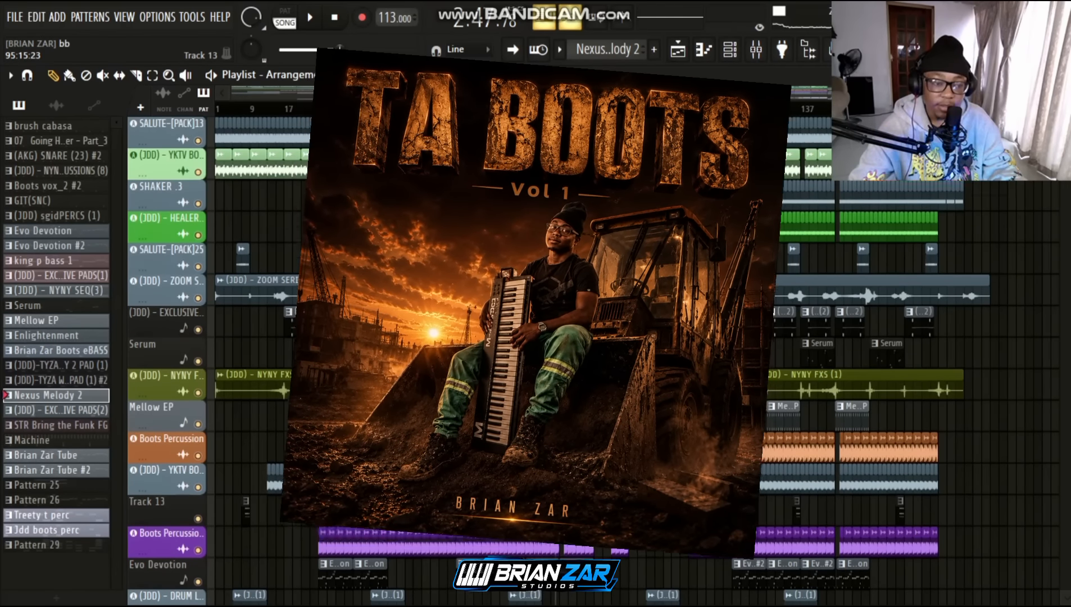
{"action": "scroll", "coordinate": [632, 210], "scroll_direction": "down", "scroll_amount": 5}
{"action": "scroll", "coordinate": [617, 211], "scroll_direction": "up", "scroll_amount": 4}
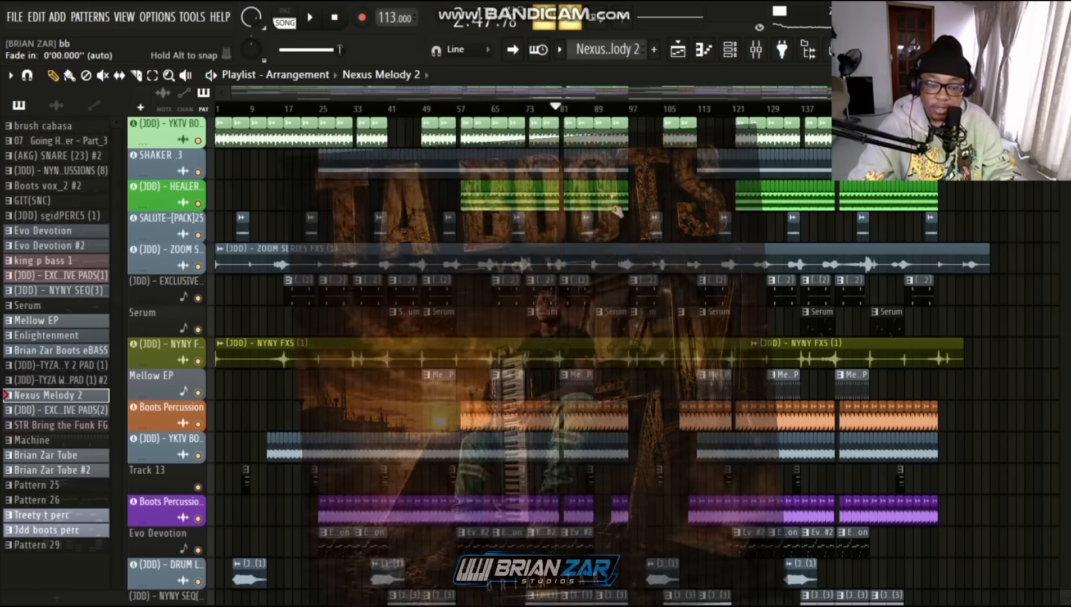
{"action": "scroll", "coordinate": [620, 202], "scroll_direction": "down", "scroll_amount": 7}
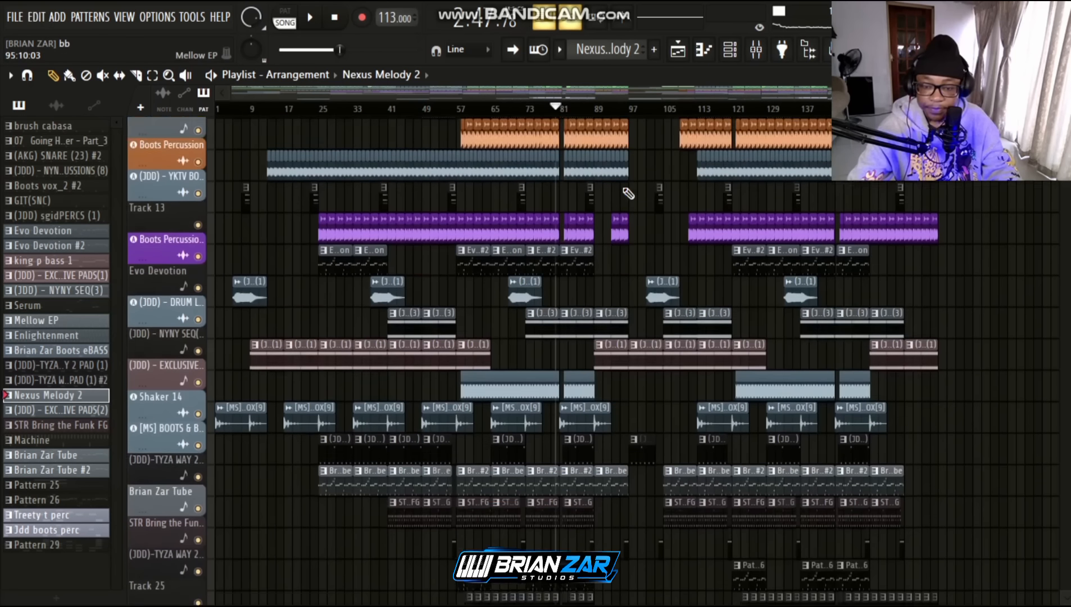
{"action": "scroll", "coordinate": [627, 193], "scroll_direction": "down", "scroll_amount": 1}
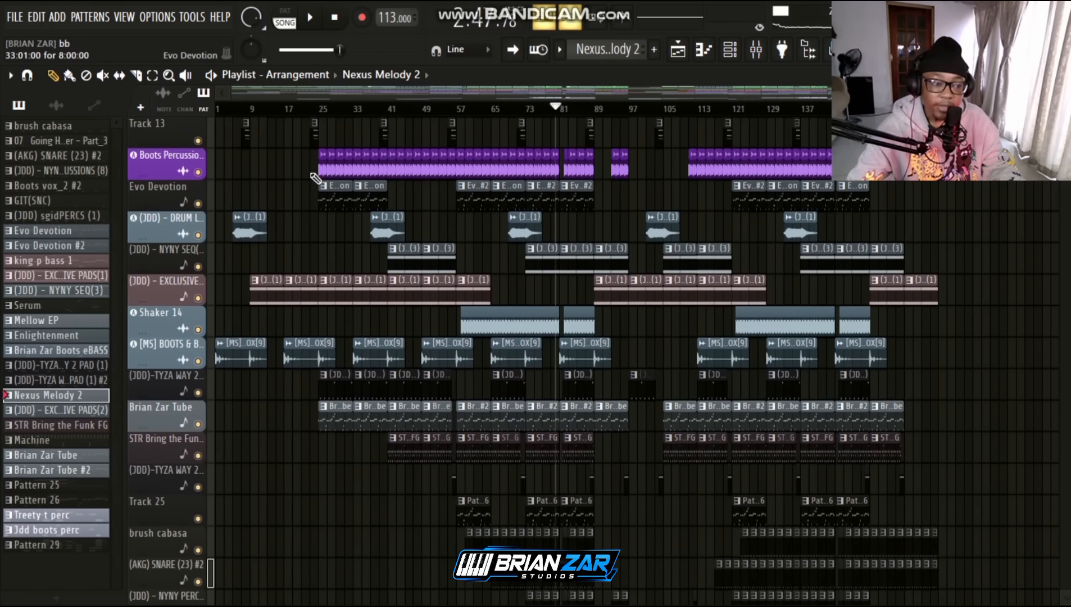
Clear the browser's sn1dub search, locate the BAMBO MOVEMENT sample pack under My projects, and close the Boots Percussion clip settings.
{"action": "left_click", "coordinate": [809, 49]}
{"action": "scroll", "coordinate": [73, 259], "scroll_direction": "up", "scroll_amount": 15}
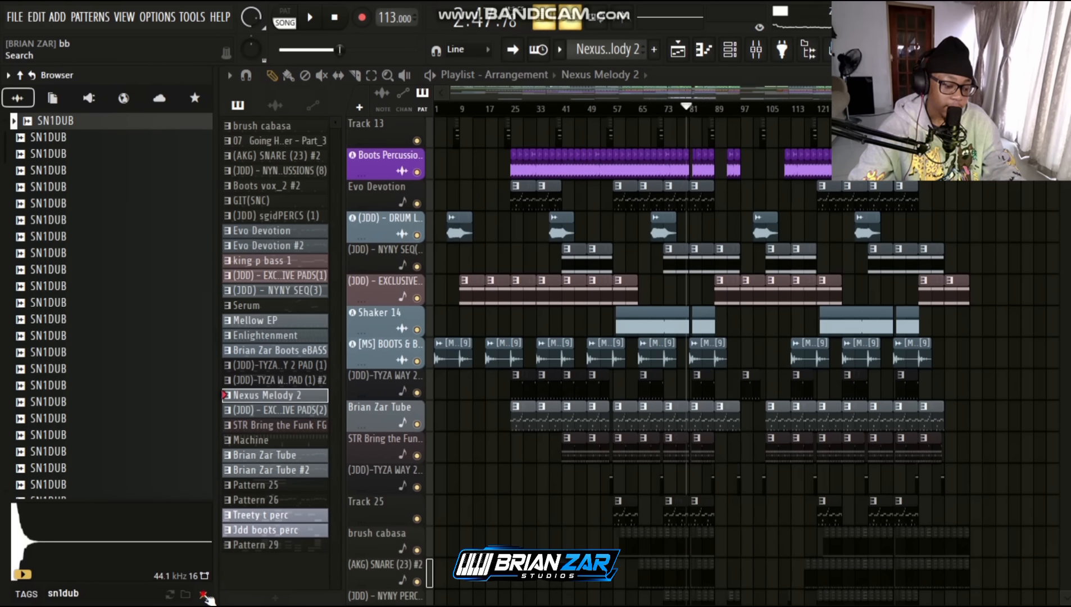
{"action": "left_click", "coordinate": [71, 303]}
{"action": "scroll", "coordinate": [78, 306], "scroll_direction": "up", "scroll_amount": 15}
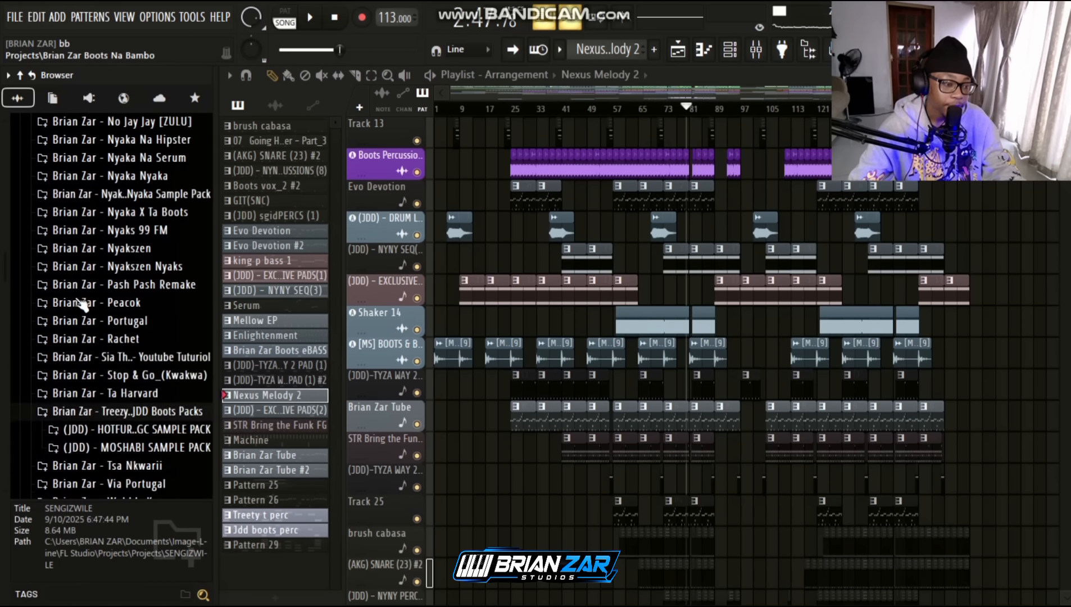
{"action": "scroll", "coordinate": [82, 306], "scroll_direction": "down", "scroll_amount": 5}
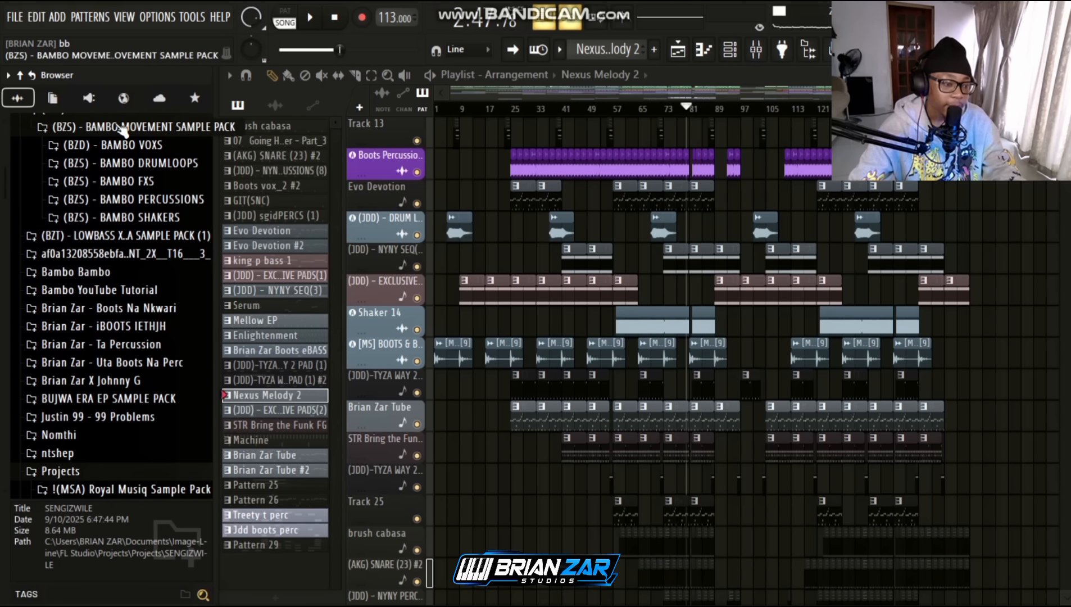
{"action": "scroll", "coordinate": [90, 281], "scroll_direction": "up", "scroll_amount": 3}
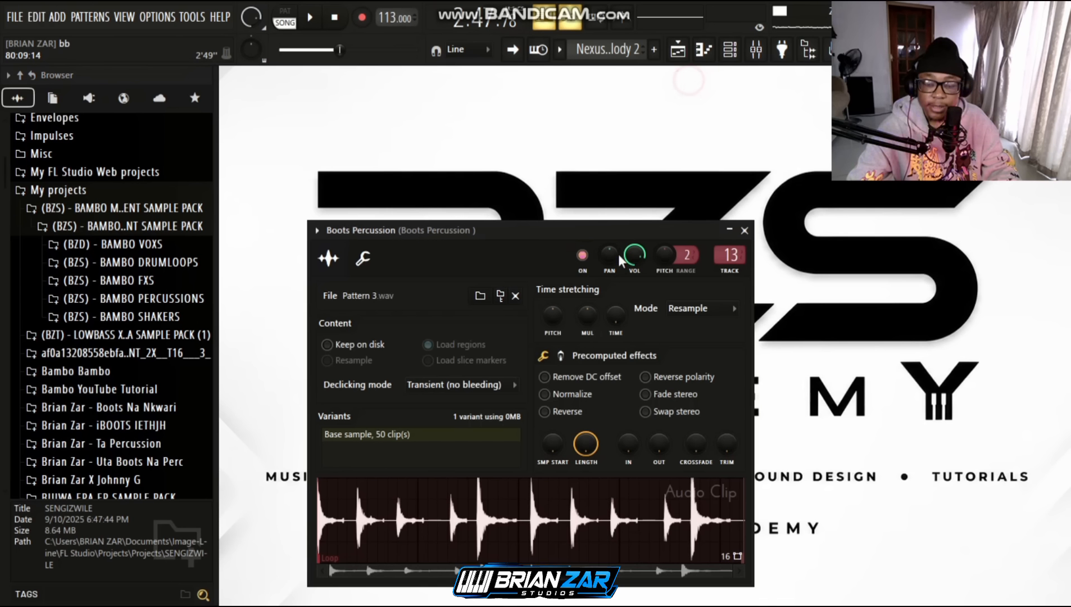
{"action": "key", "text": "Escape"}
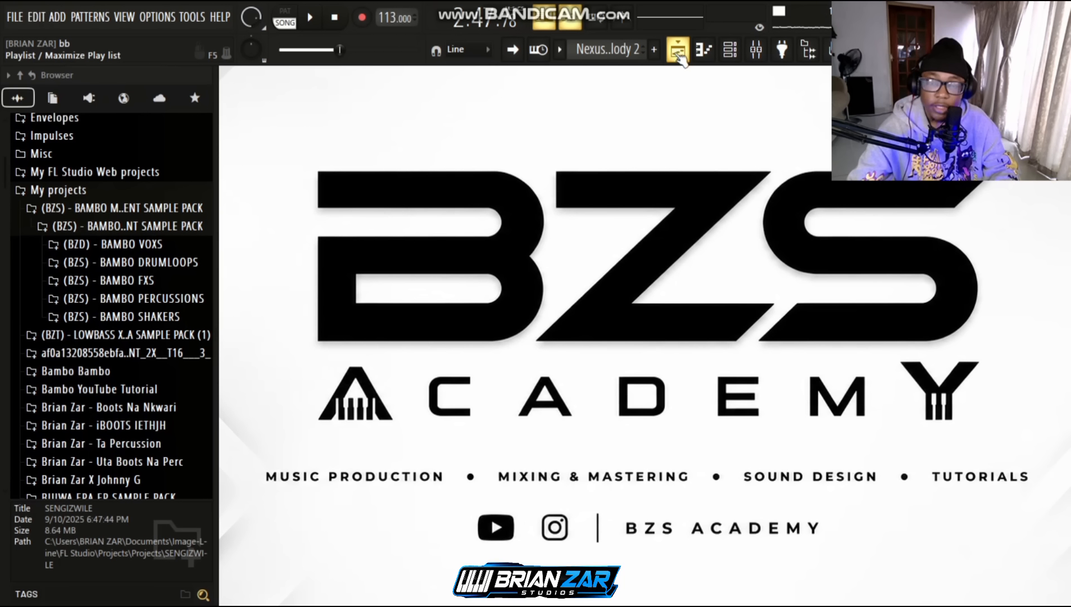
Expand the BAMBO SHAKERS and BAMBO PERCUSSIONS folders of the sample pack and look through their samples.
{"action": "left_click", "coordinate": [153, 317]}
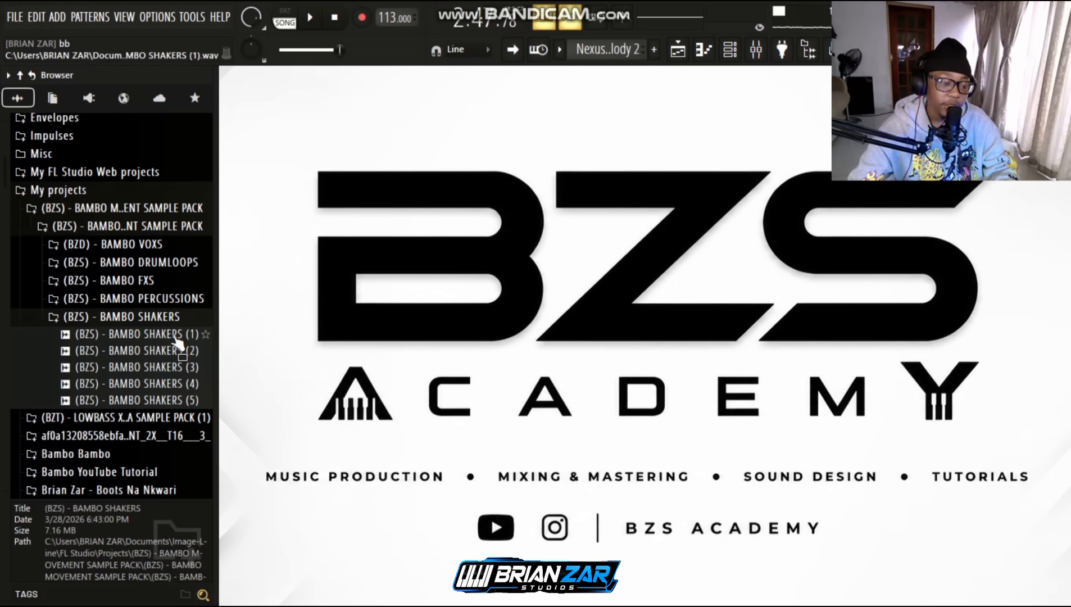
{"action": "left_click", "coordinate": [181, 298]}
{"action": "scroll", "coordinate": [159, 371], "scroll_direction": "down", "scroll_amount": 10}
{"action": "scroll", "coordinate": [160, 370], "scroll_direction": "up", "scroll_amount": 10}
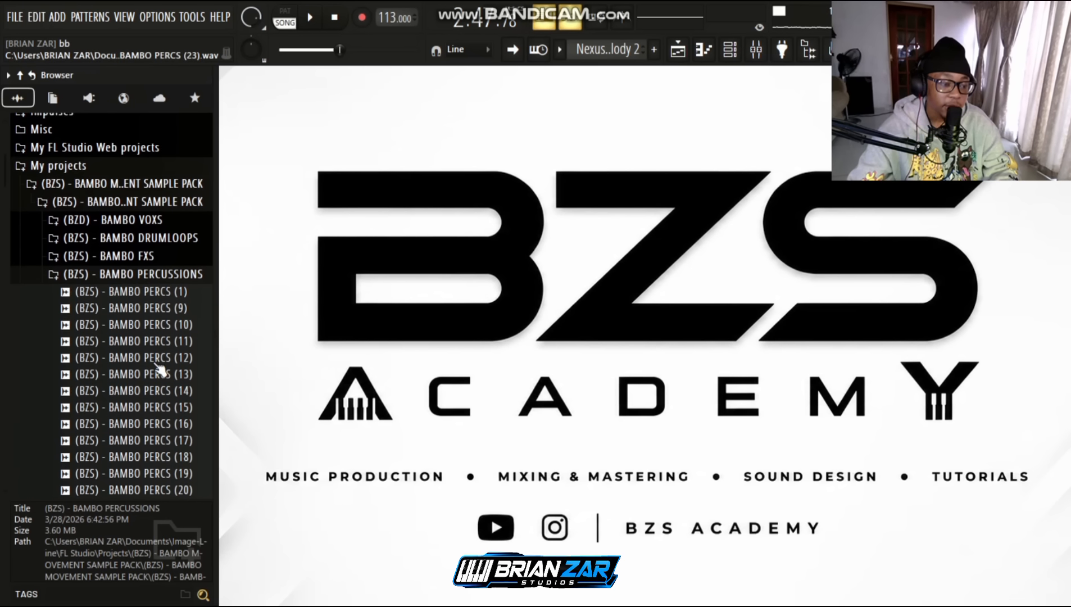
{"action": "left_click", "coordinate": [149, 371]}
Look through the pack's BAMBO FXS, BAMBO DRUMLOOPS and BAMBO VOXS folders, leaving only the drumloops and vox folders collapsed.
{"action": "left_click", "coordinate": [168, 255]}
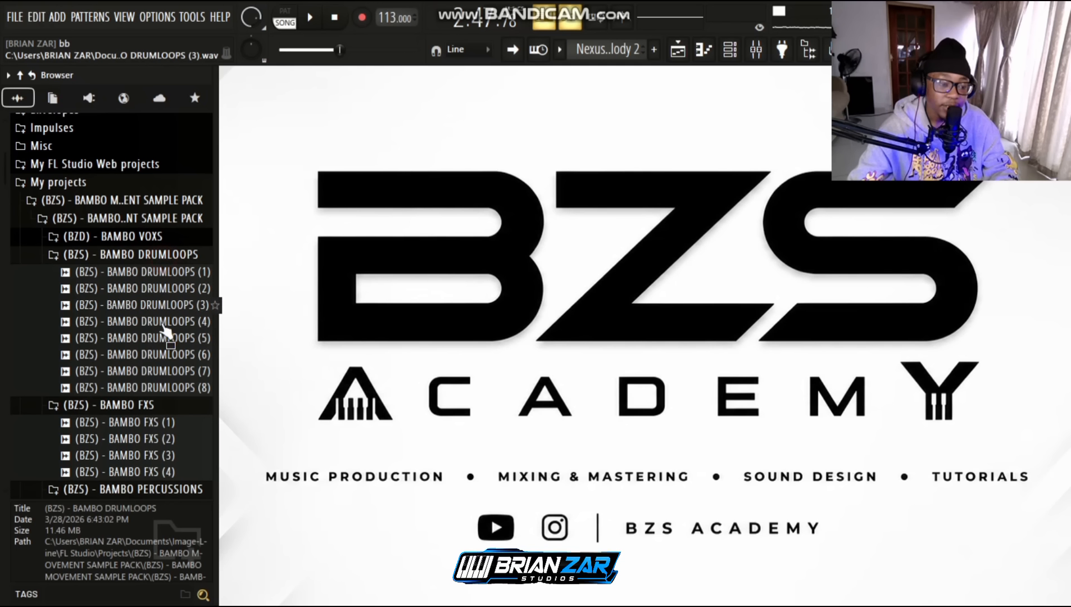
{"action": "left_click", "coordinate": [170, 237]}
{"action": "left_click", "coordinate": [169, 237]}
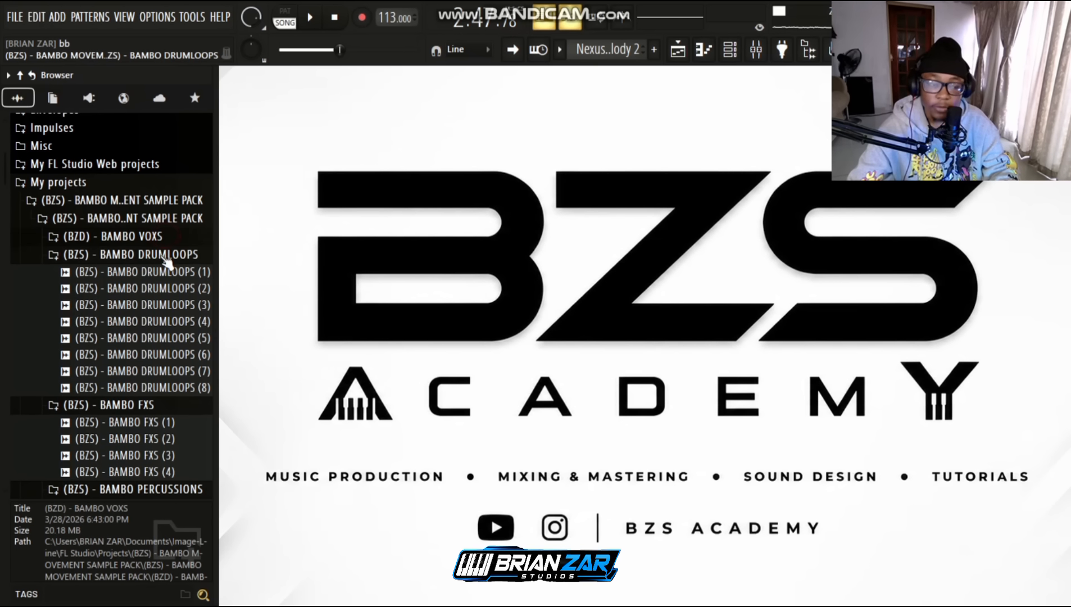
{"action": "left_click", "coordinate": [168, 255]}
{"action": "left_click", "coordinate": [168, 272]}
{"action": "left_click", "coordinate": [168, 278]}
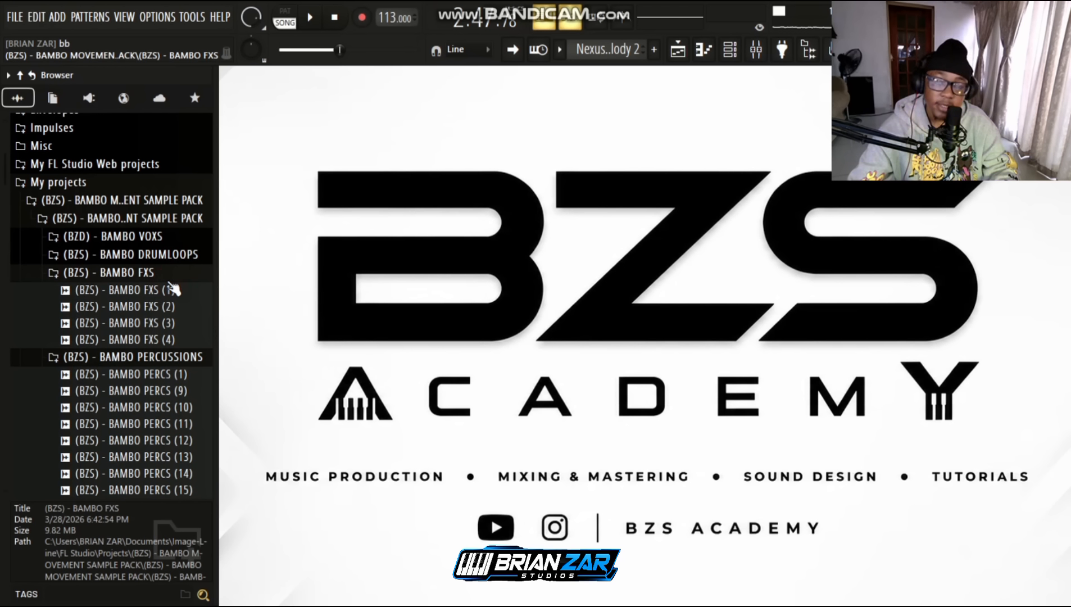